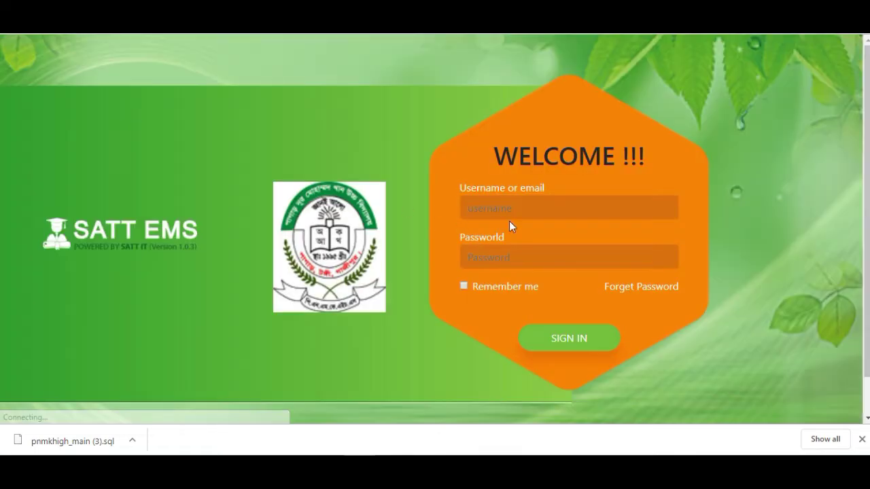
- Sign in to the school management system with the username admin and the account password
click(506, 211)
click(496, 241)
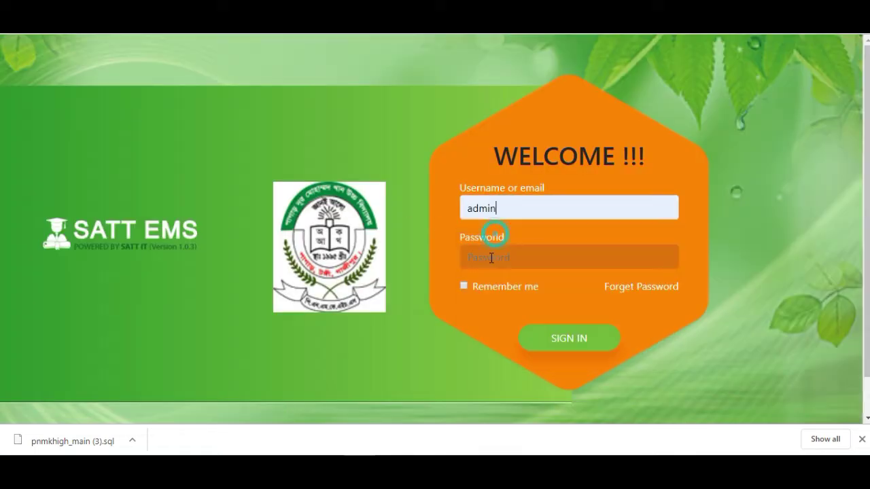
click(484, 257)
text(a)
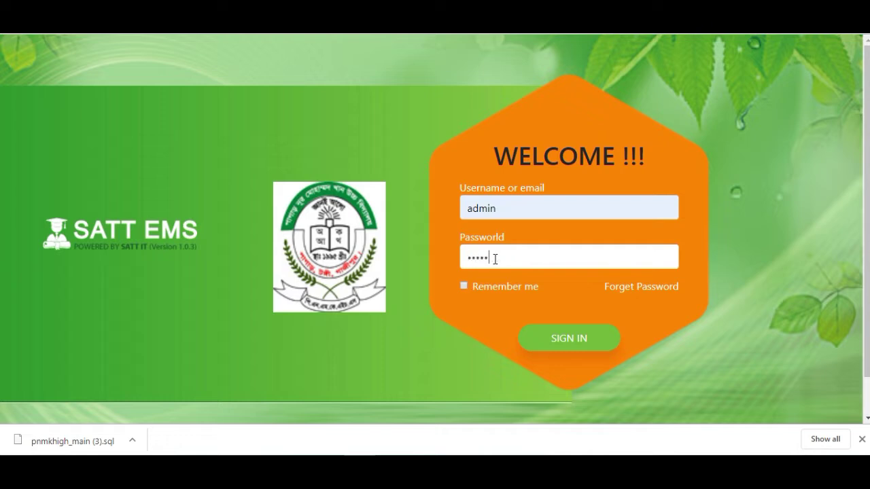
key(Return)
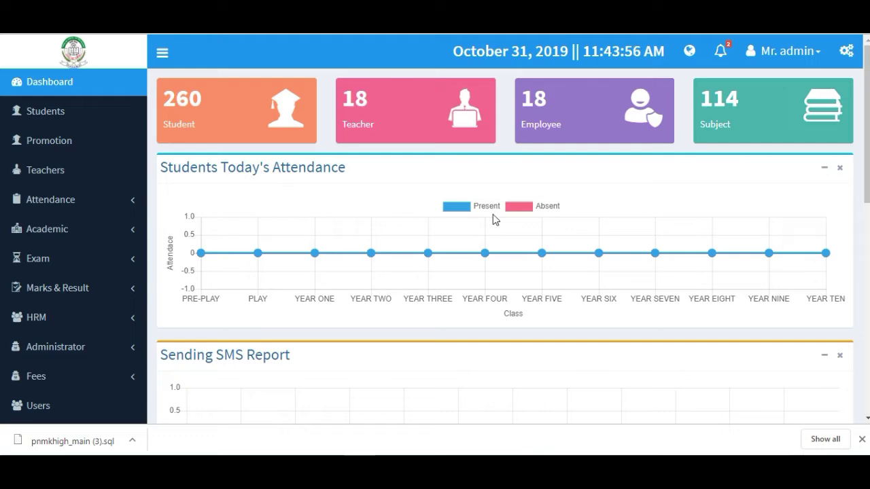
- Look over the dashboard's attendance chart, SMS report, and class-wise and section-wise student lists
scroll(490, 215, down, 5)
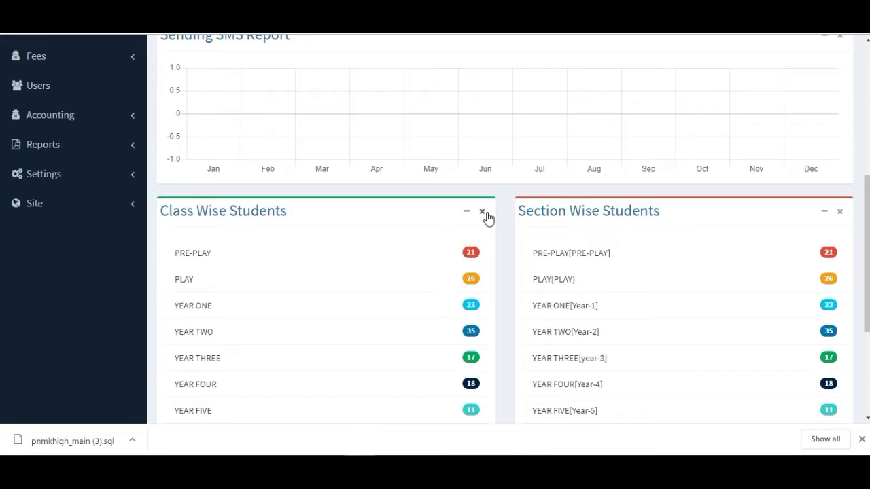
scroll(489, 225, down, 3)
scroll(493, 230, up, 2)
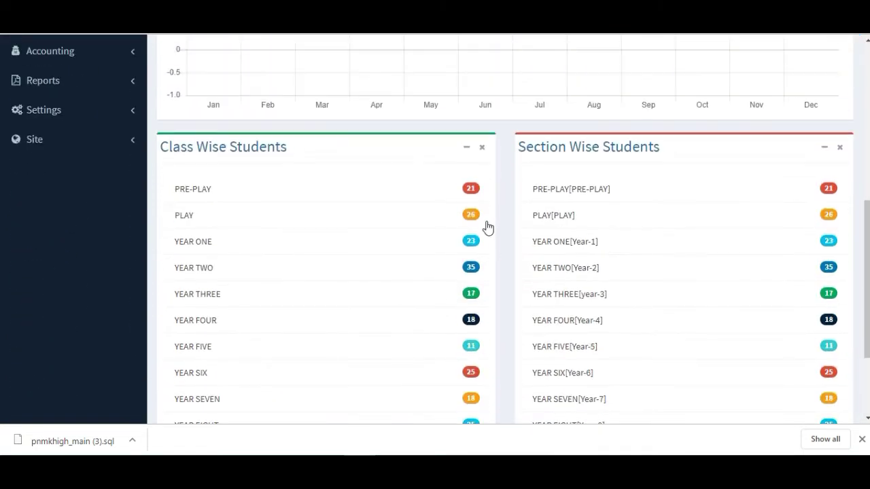
scroll(486, 231, up, 2)
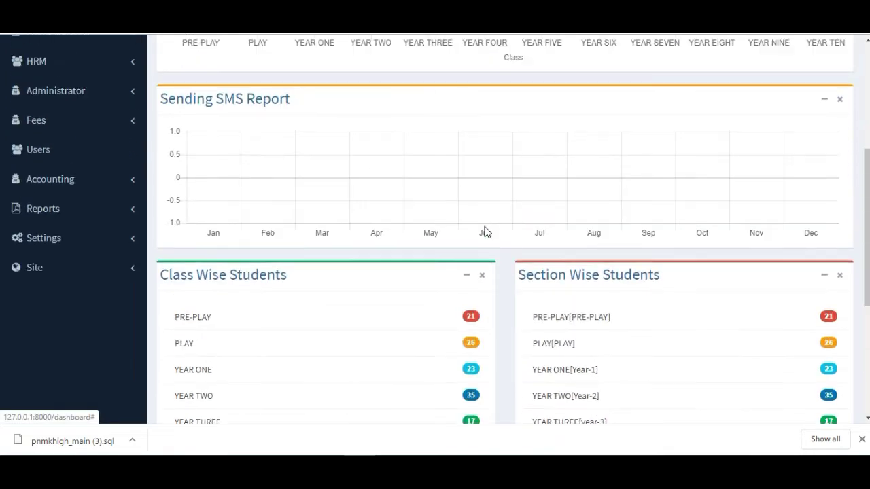
scroll(486, 232, up, 4)
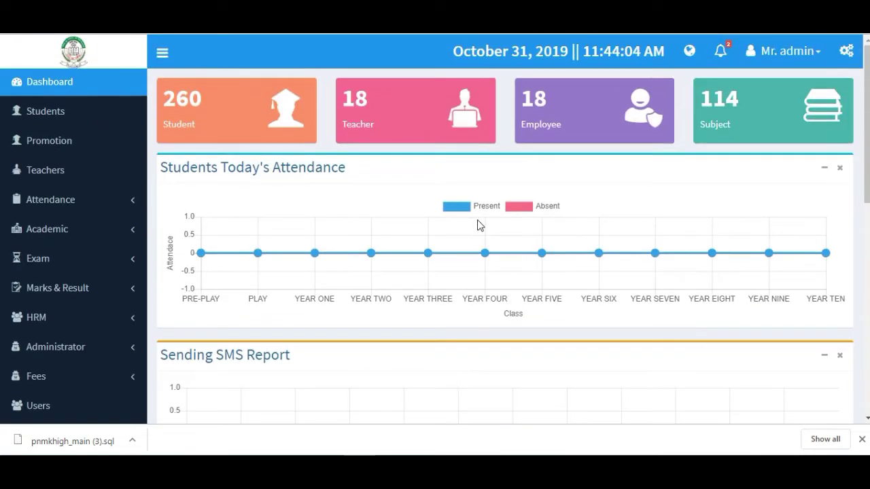
- Open the institute settings page
scroll(83, 274, down, 5)
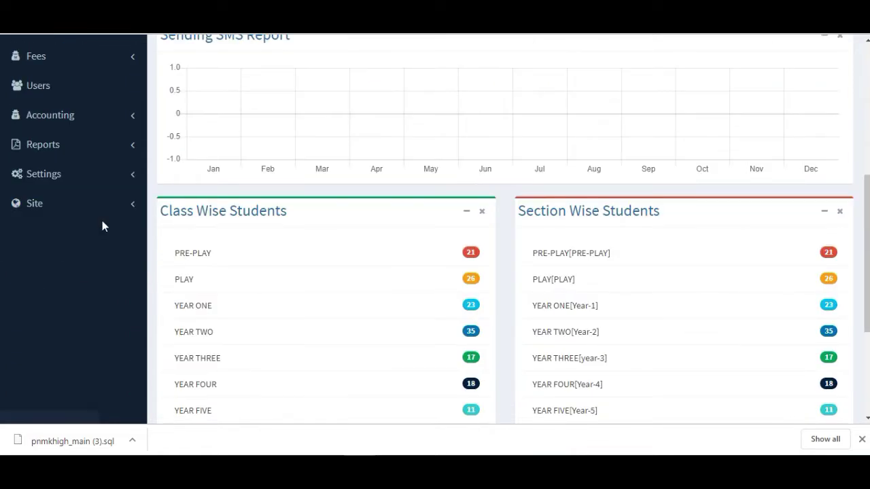
click(87, 188)
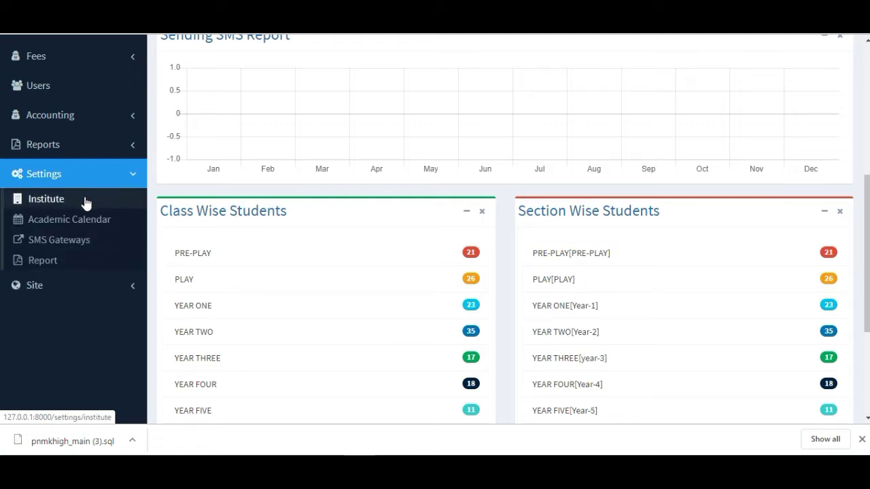
click(64, 204)
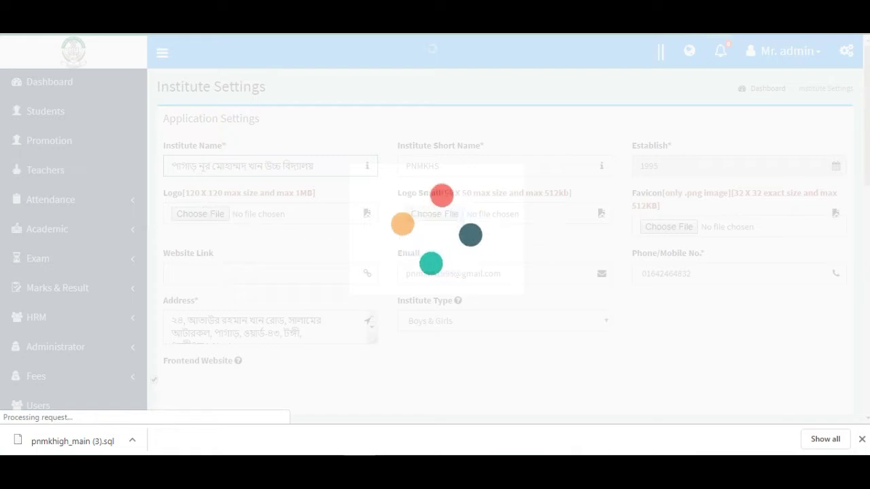
- Review the institute's application settings and its working settings for weekends and shift times
scroll(325, 144, down, 1)
scroll(317, 140, down, 1)
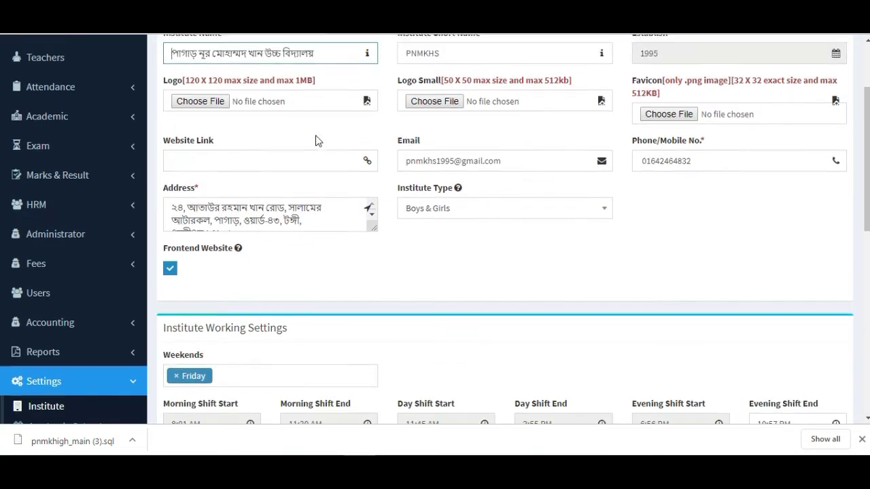
scroll(213, 117, up, 1)
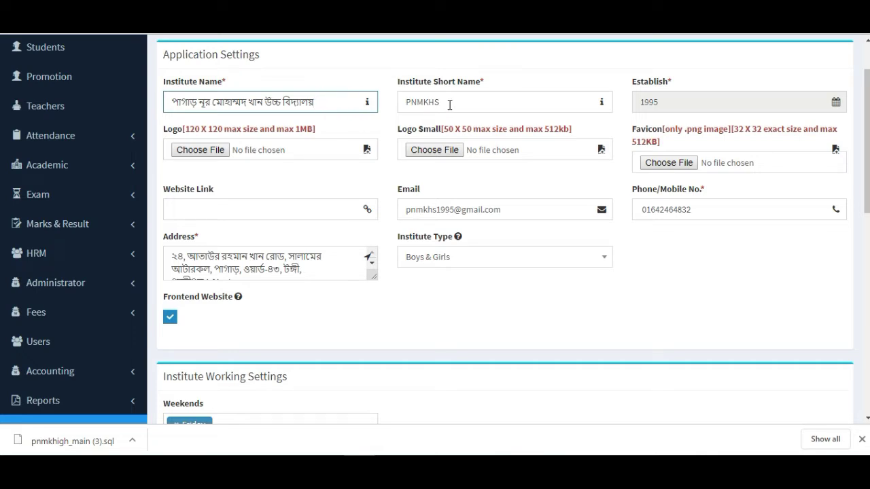
key(Tab)
scroll(557, 169, down, 2)
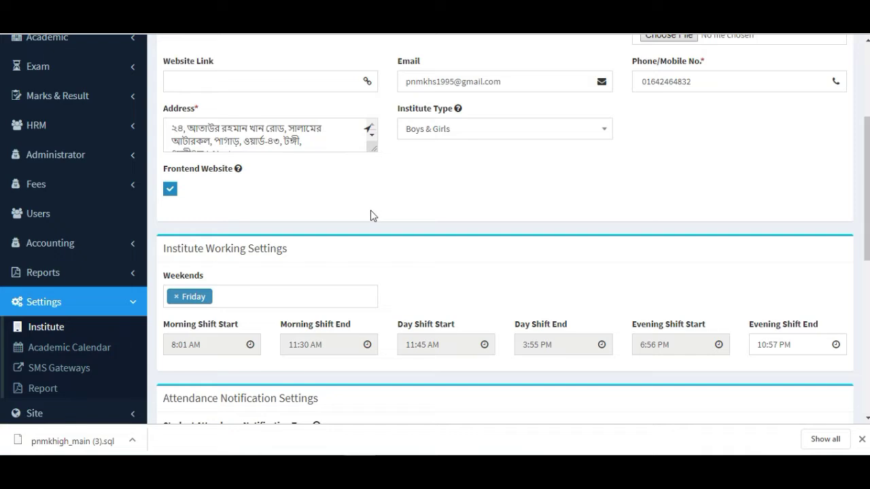
scroll(691, 139, up, 1)
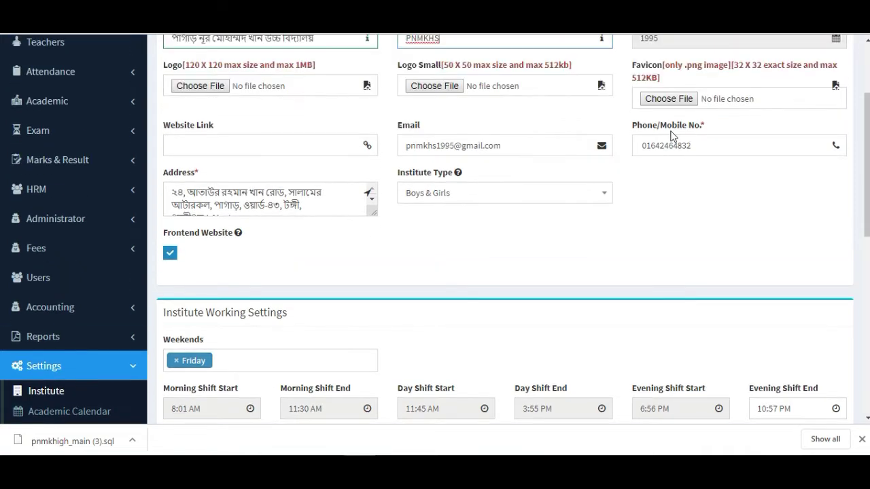
scroll(352, 210, down, 1)
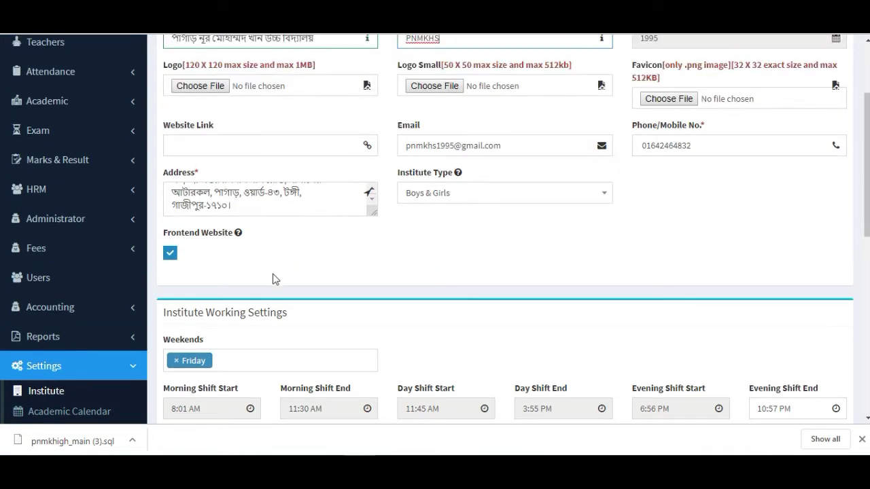
scroll(274, 278, down, 2)
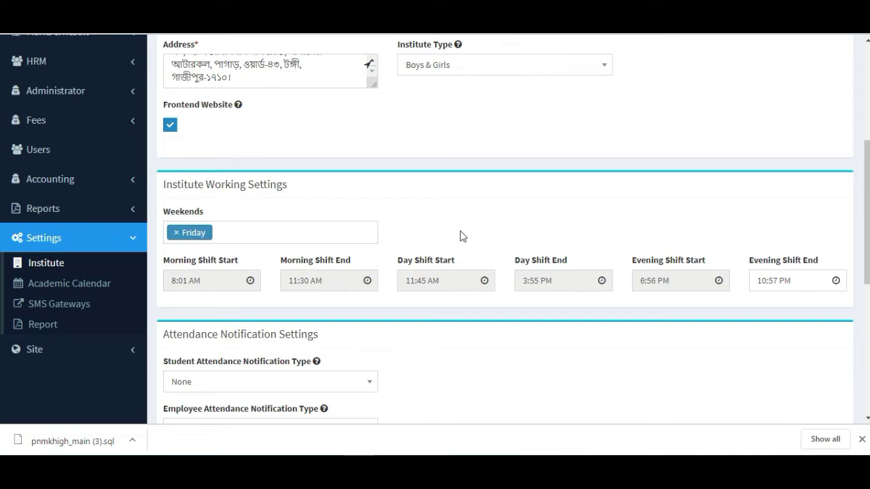
scroll(310, 253, down, 1)
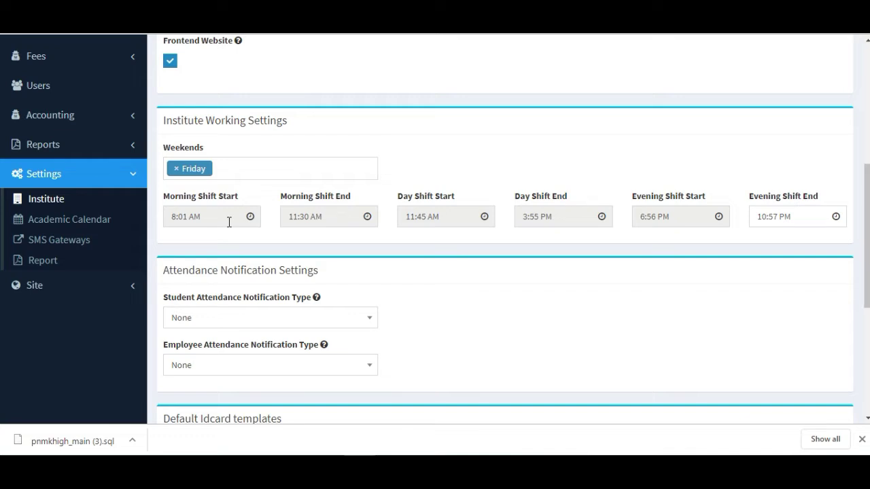
scroll(623, 293, down, 1)
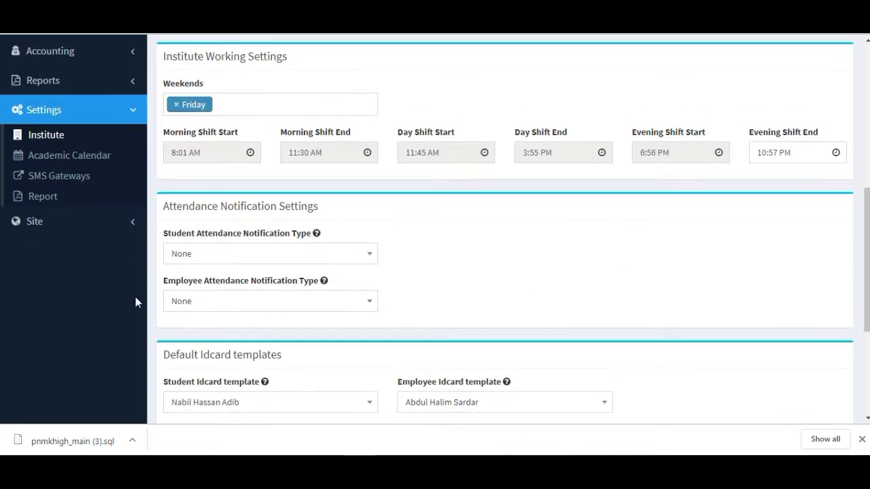
- View the available attendance notification types for students and for employees without choosing another one
click(244, 258)
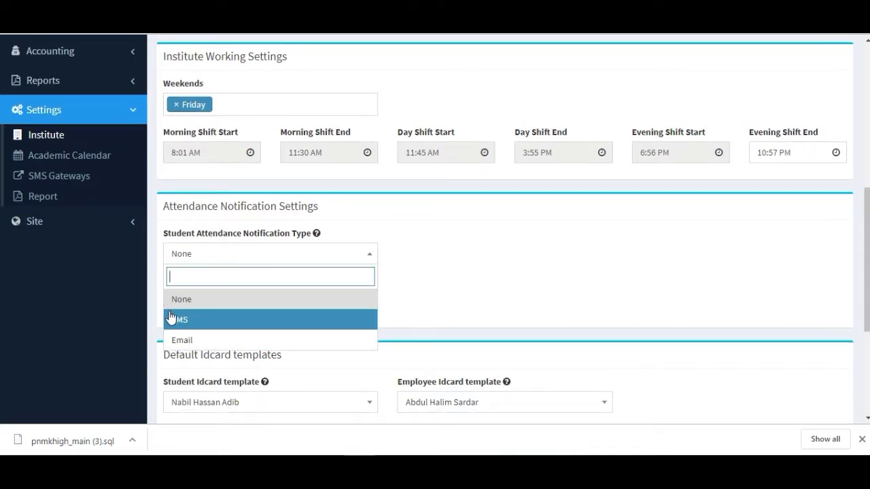
click(491, 226)
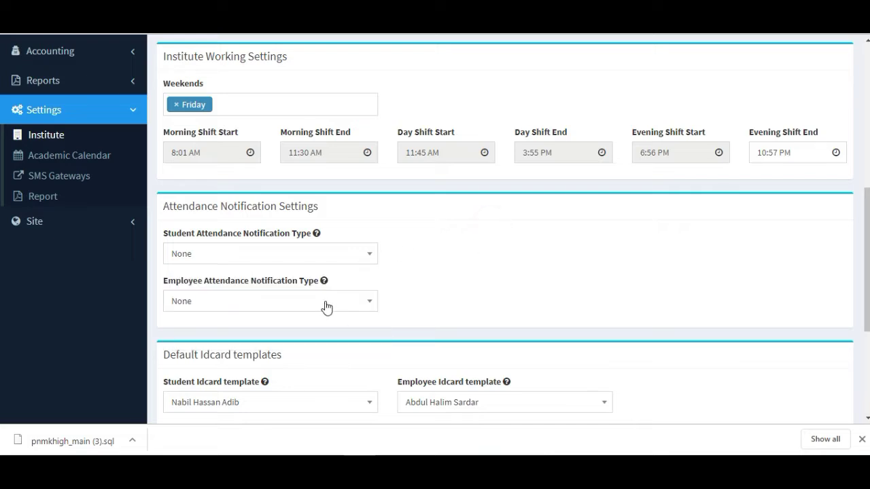
scroll(206, 252, down, 1)
scroll(207, 252, down, 1)
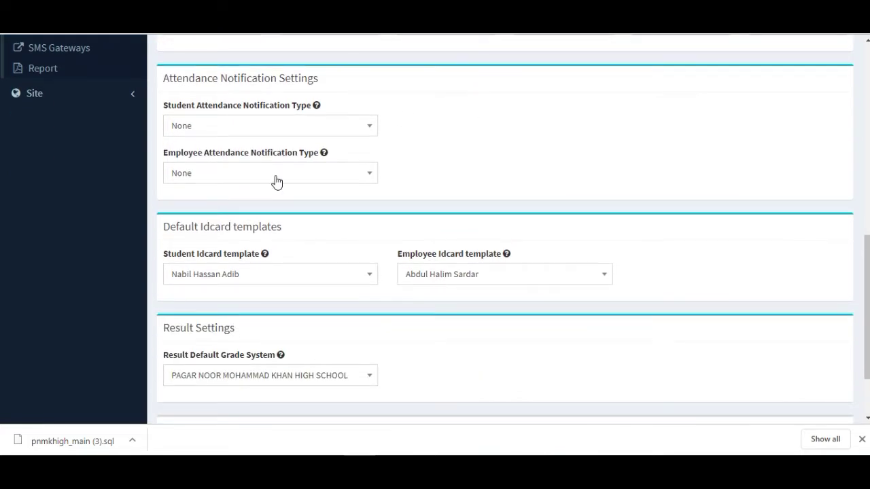
click(275, 178)
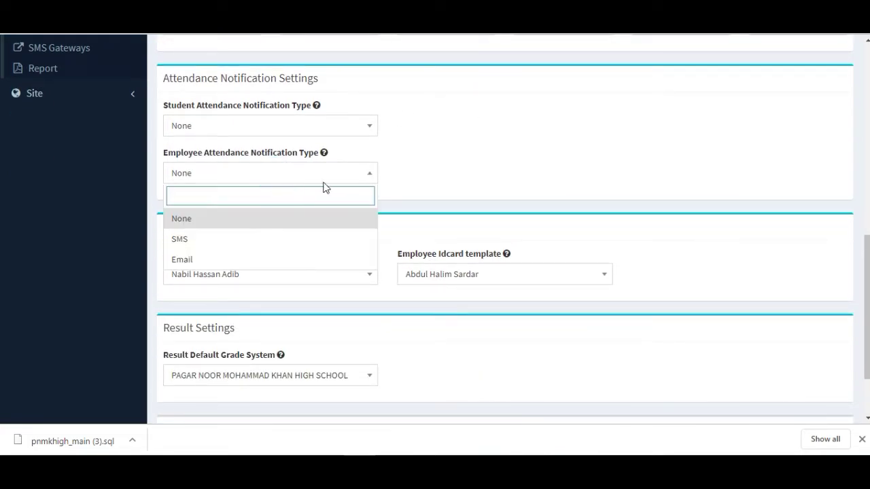
click(510, 155)
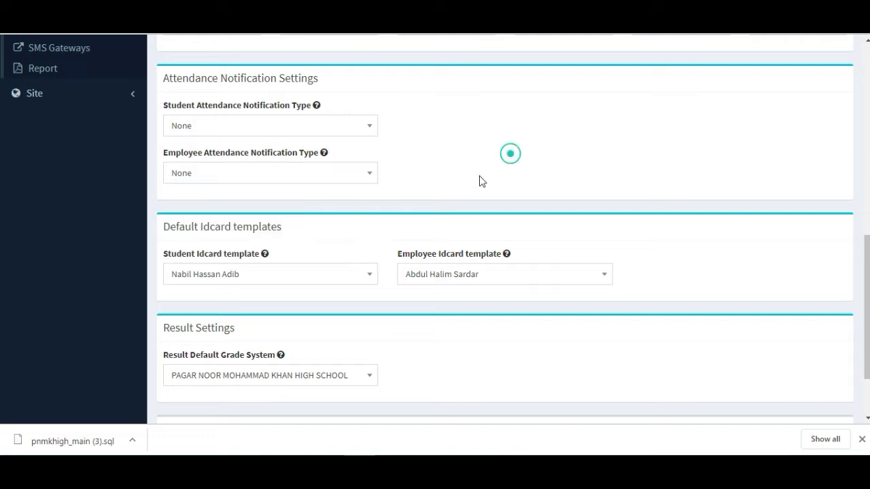
- View the options for the default student and employee ID card templates and the default result grade system
click(271, 280)
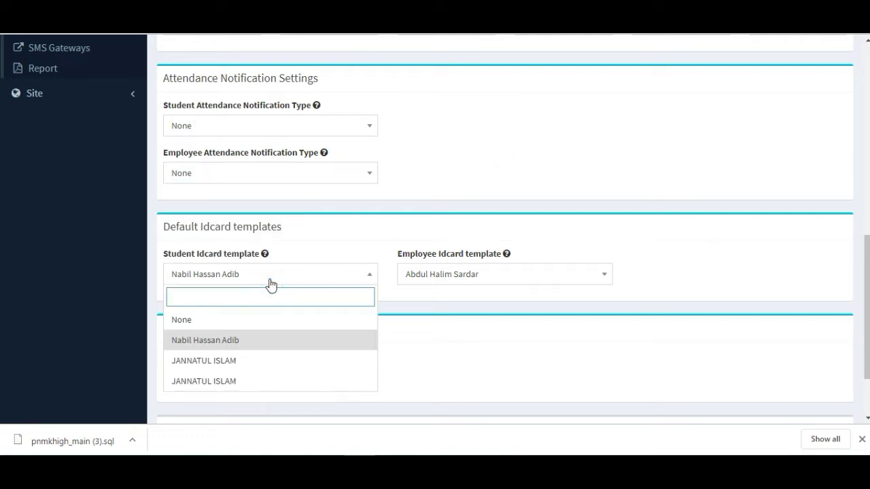
click(443, 278)
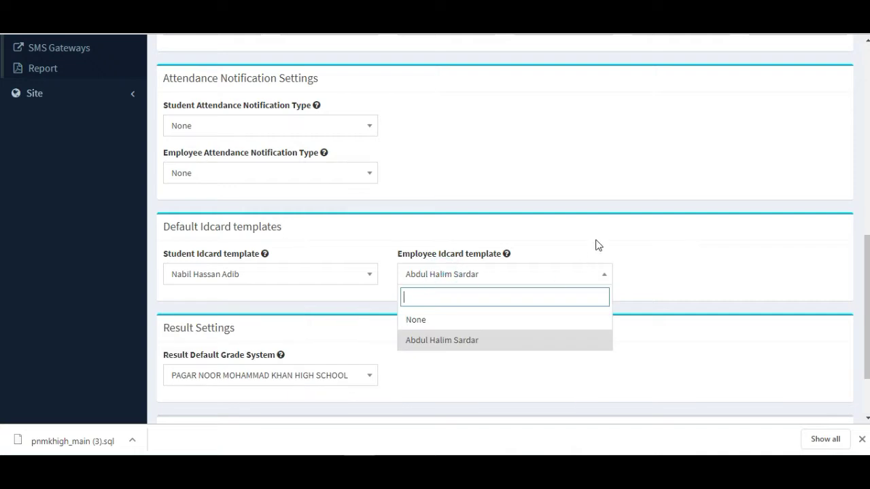
click(700, 238)
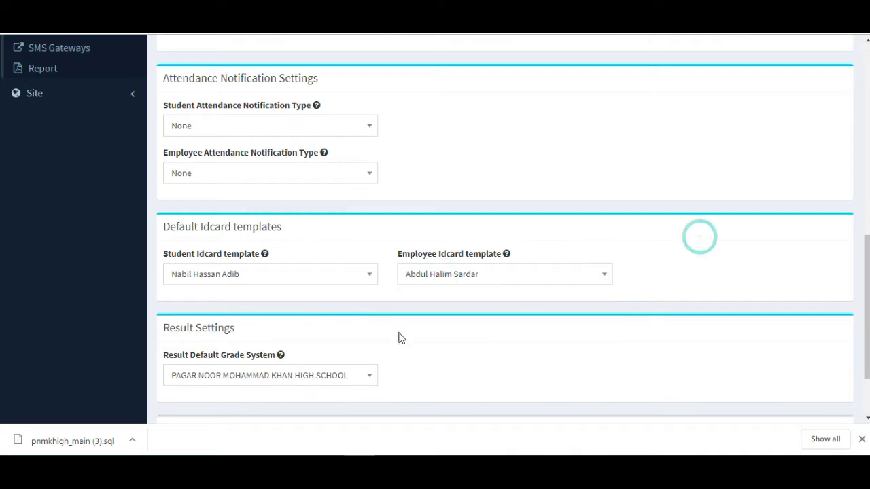
scroll(339, 349, down, 2)
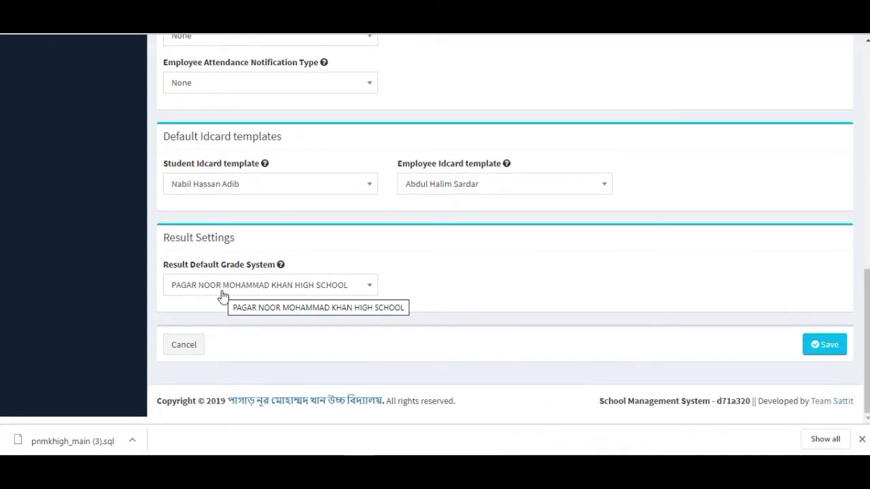
click(320, 288)
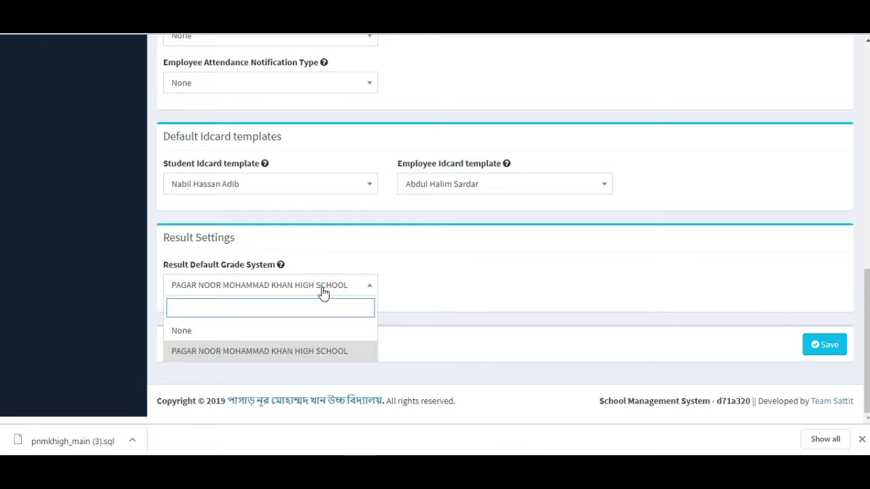
- Open the academic calendar list in the settings
scroll(868, 297, up, 4)
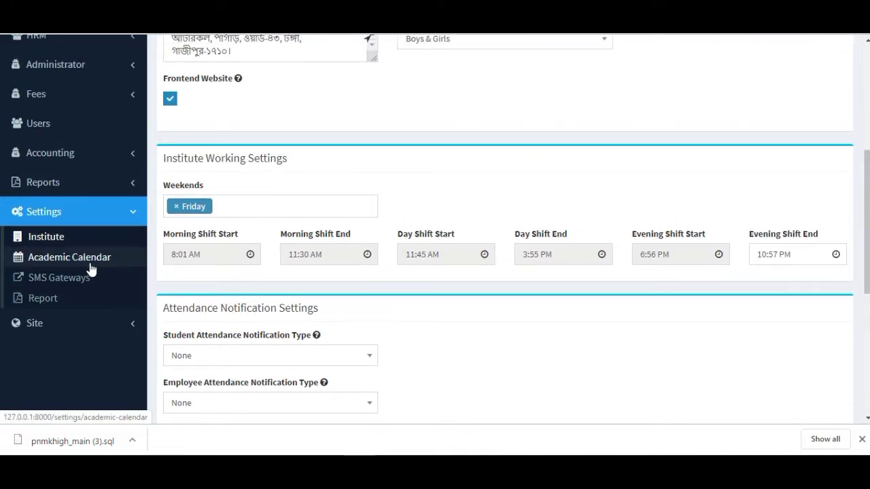
click(90, 267)
scroll(82, 259, up, 3)
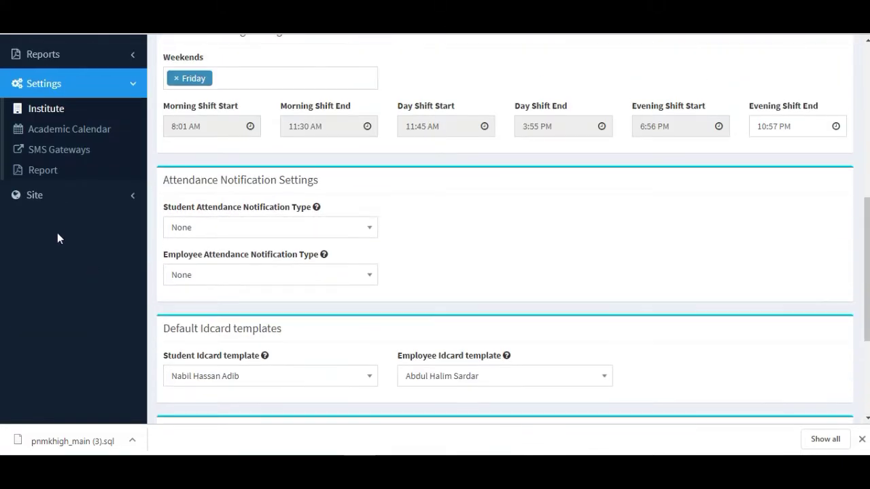
click(58, 132)
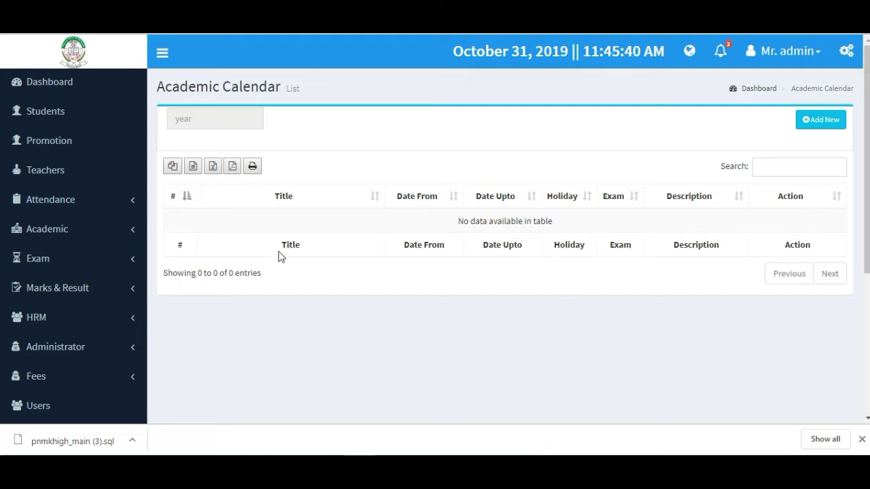
- Look over the academic calendar list and open the academic year list from the administrator functions
scroll(503, 238, down, 1)
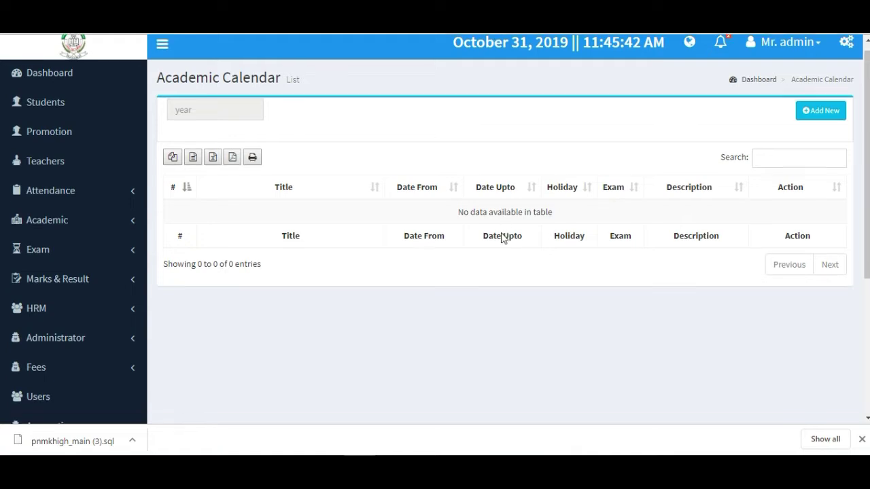
scroll(503, 238, down, 3)
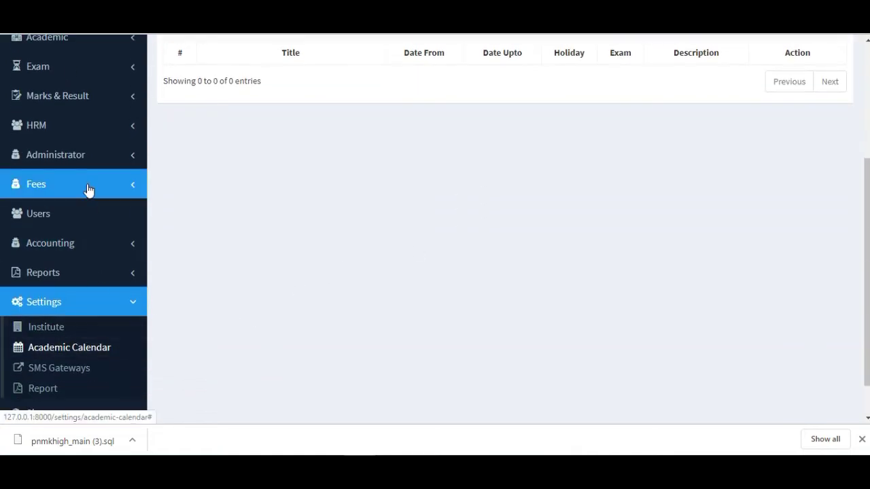
click(88, 168)
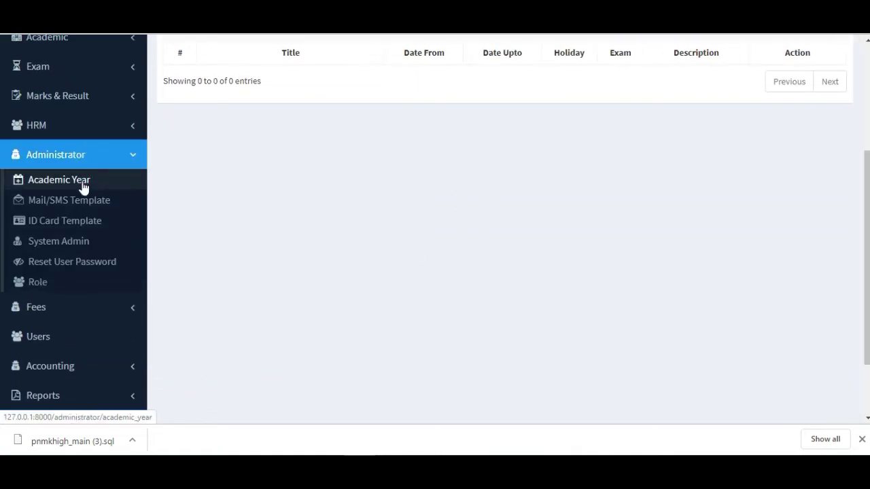
click(85, 184)
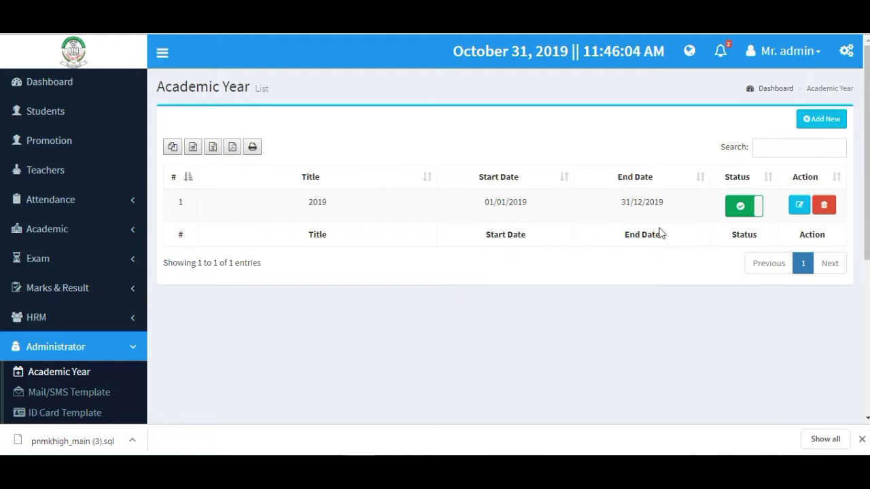
scroll(635, 249, down, 2)
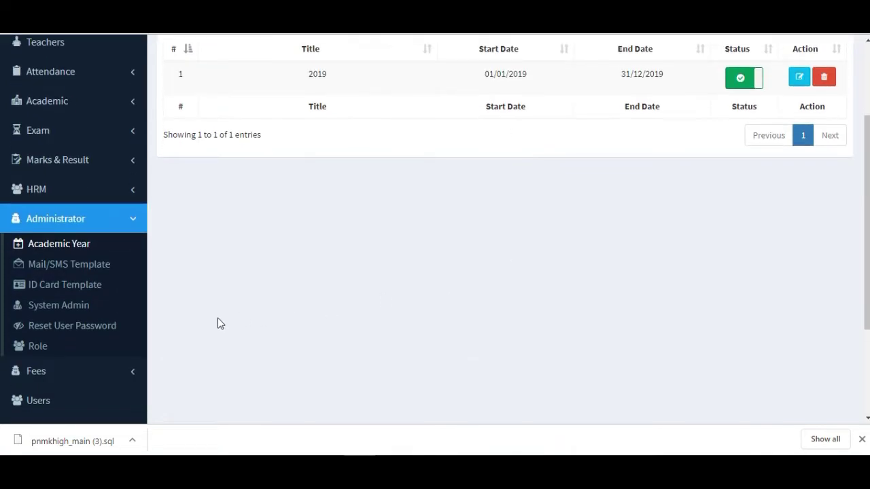
scroll(224, 322, down, 2)
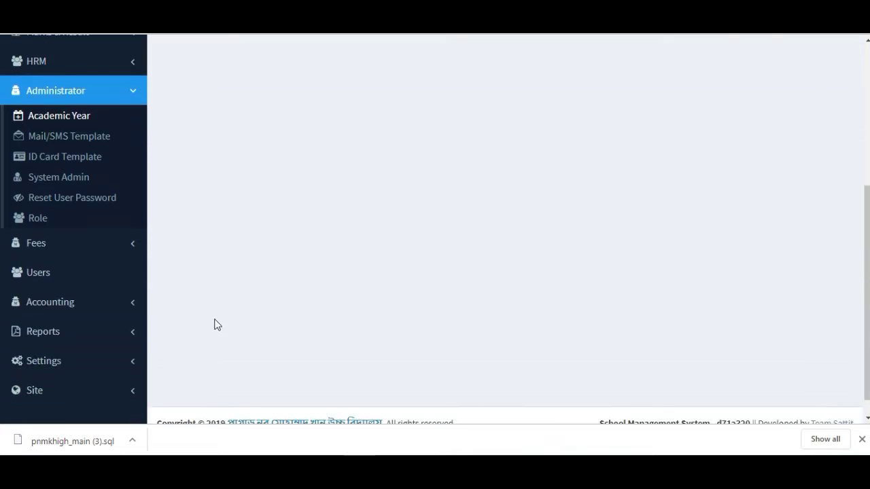
scroll(454, 303, up, 2)
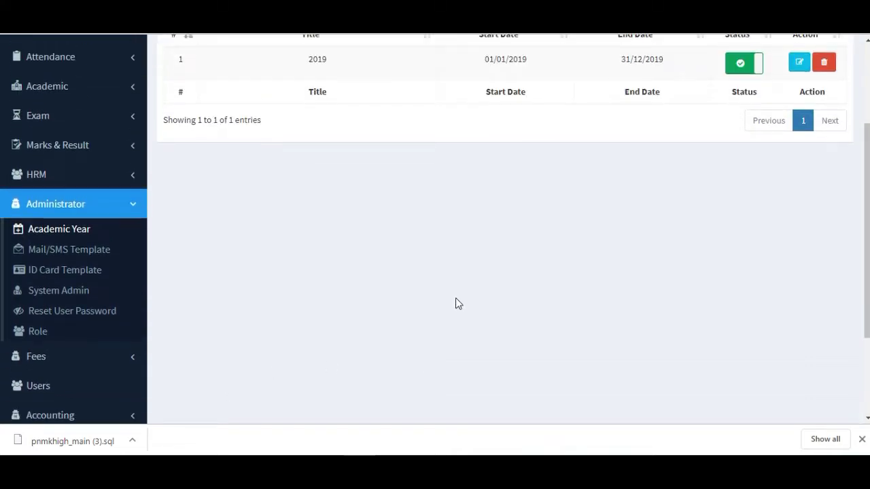
scroll(456, 303, down, 2)
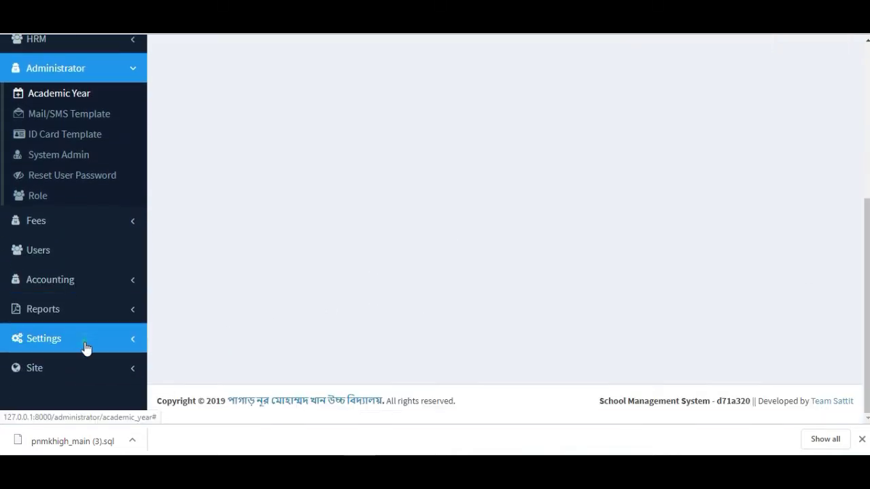
click(86, 347)
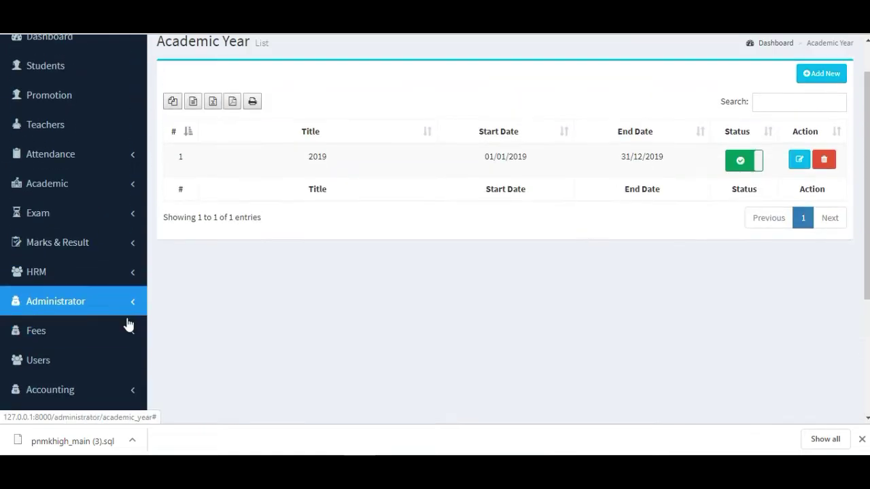
- Open the ID card template list from the administrator functions and start adding a new template
click(117, 303)
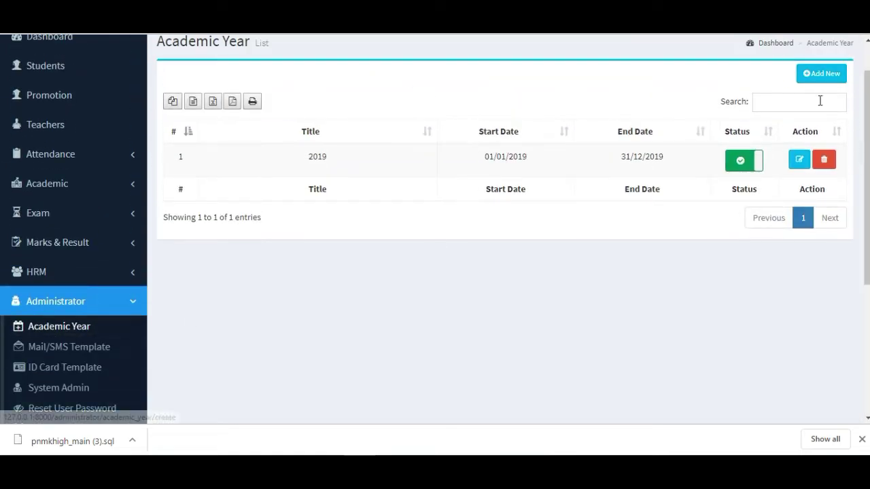
scroll(190, 367, down, 2)
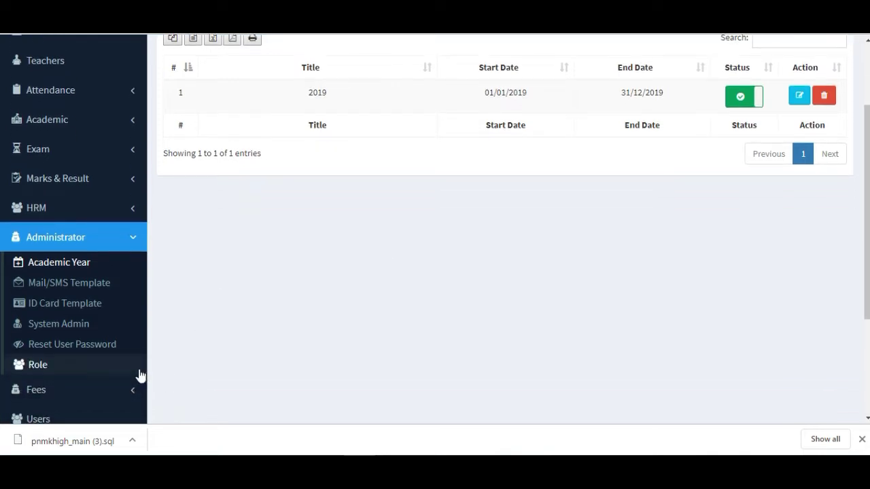
click(83, 310)
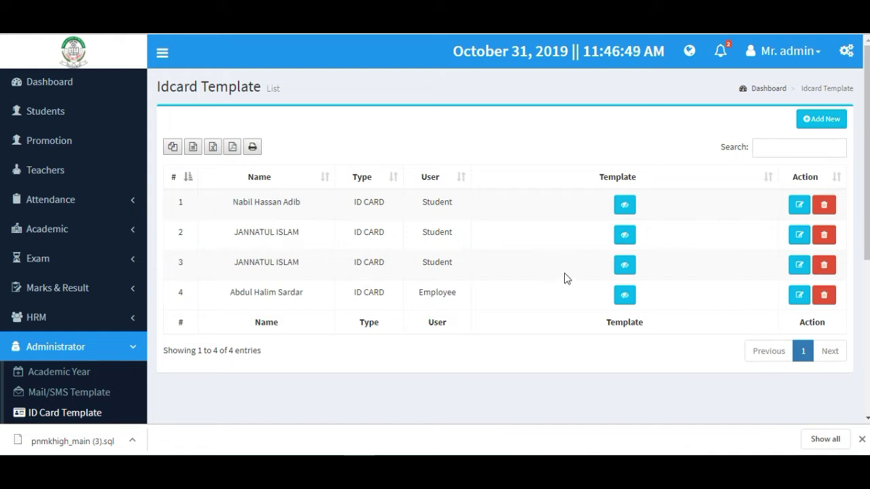
click(824, 122)
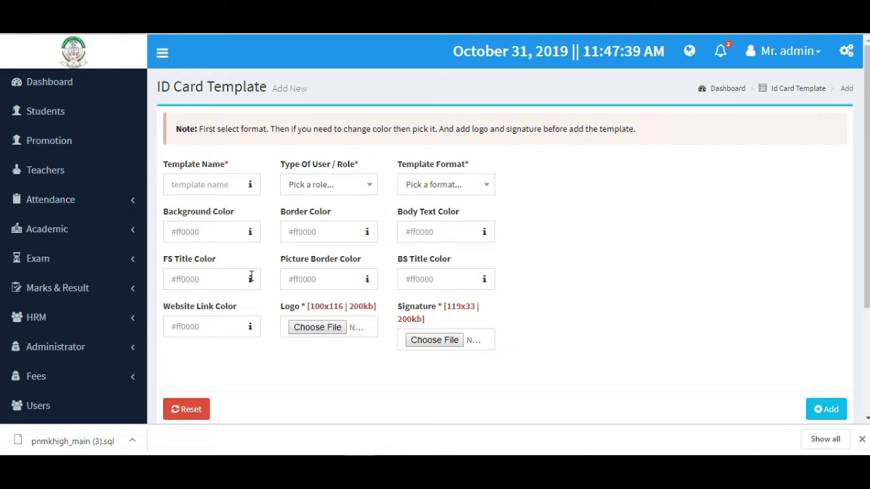
- Set the new ID card template's user role to Student and its template format to Format 1
click(201, 182)
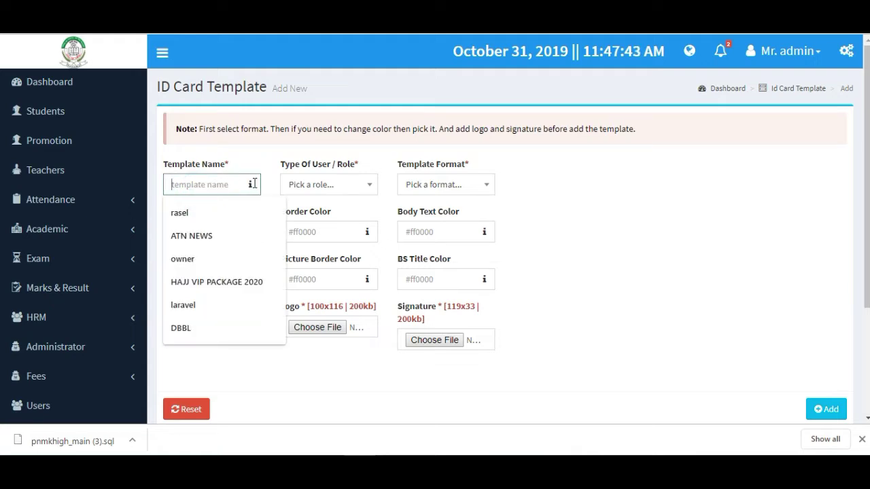
click(300, 187)
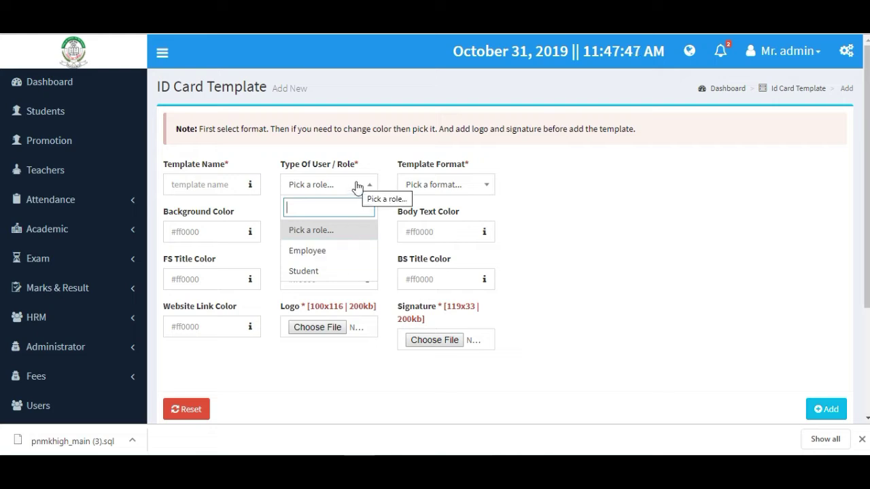
click(311, 272)
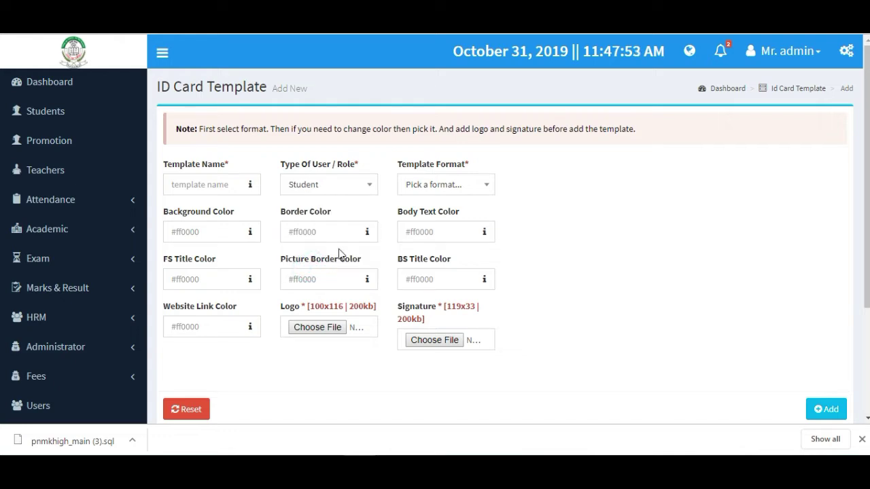
click(424, 196)
click(421, 249)
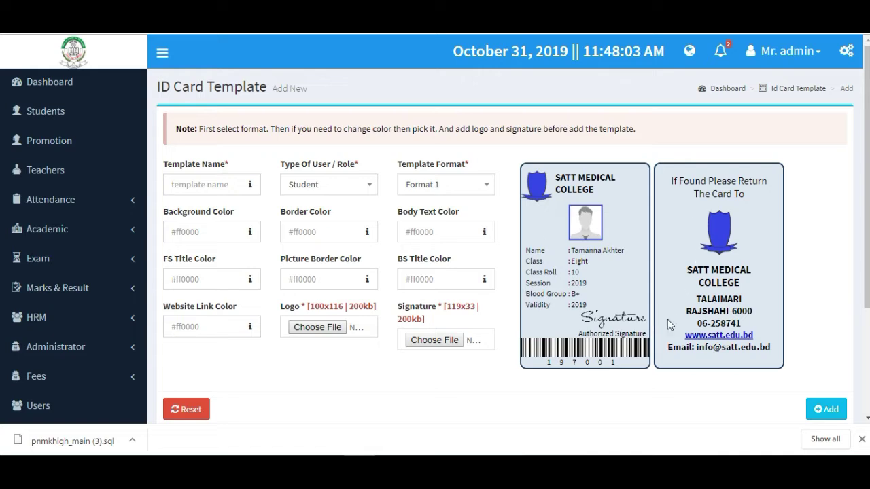
- Preview the ID card layouts of Format 2 and Format 3 and return the template format to Format 1
click(437, 195)
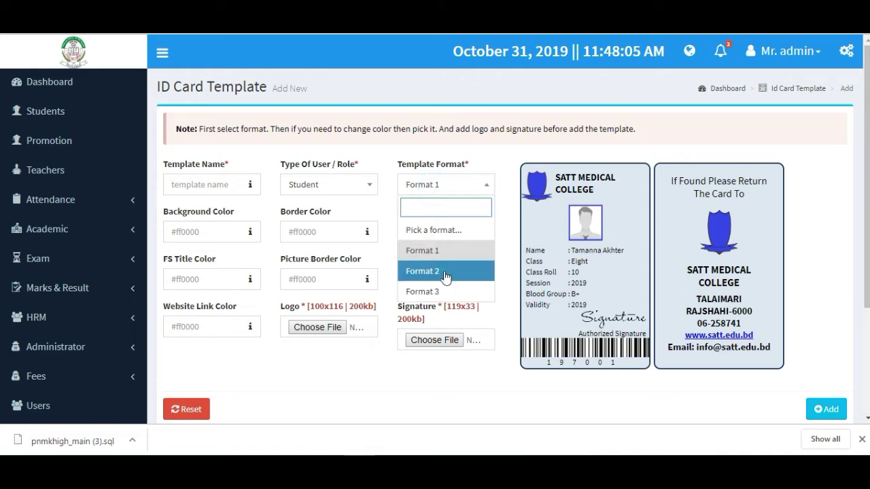
click(444, 270)
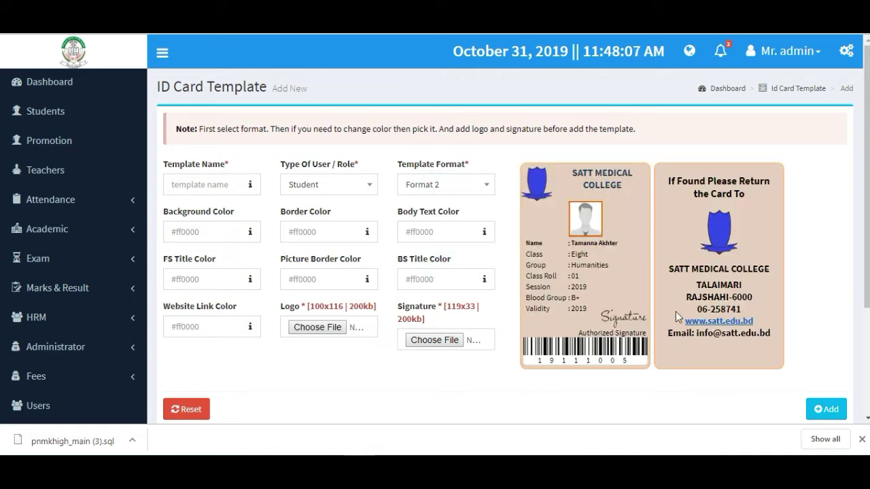
click(459, 187)
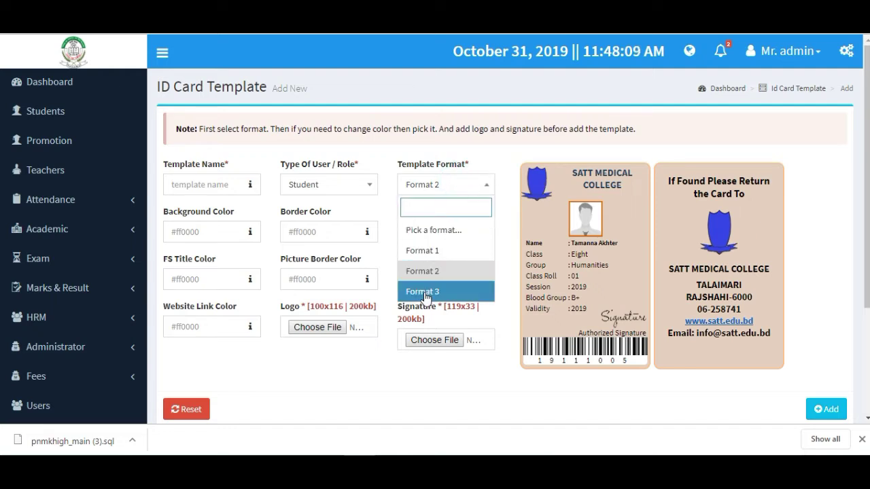
click(449, 290)
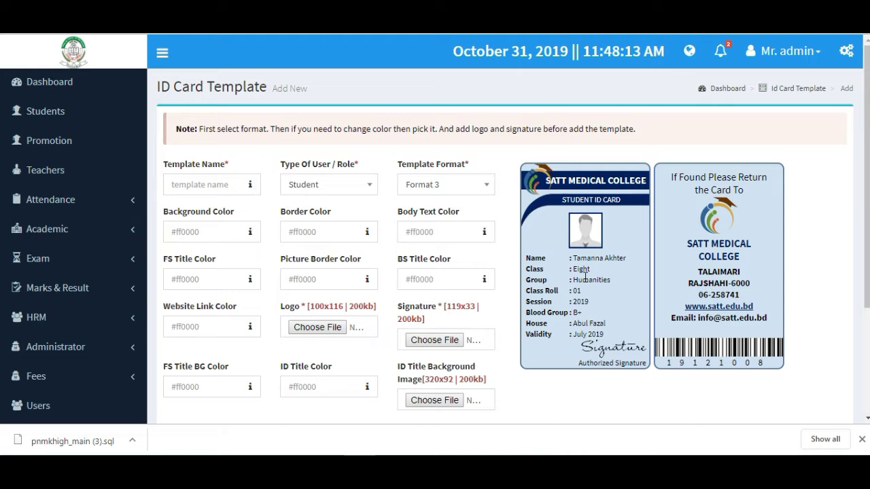
click(451, 186)
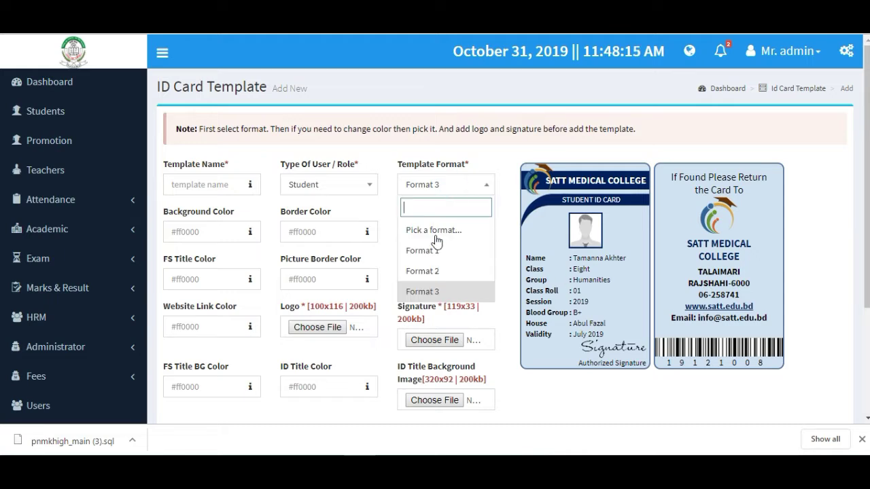
click(439, 251)
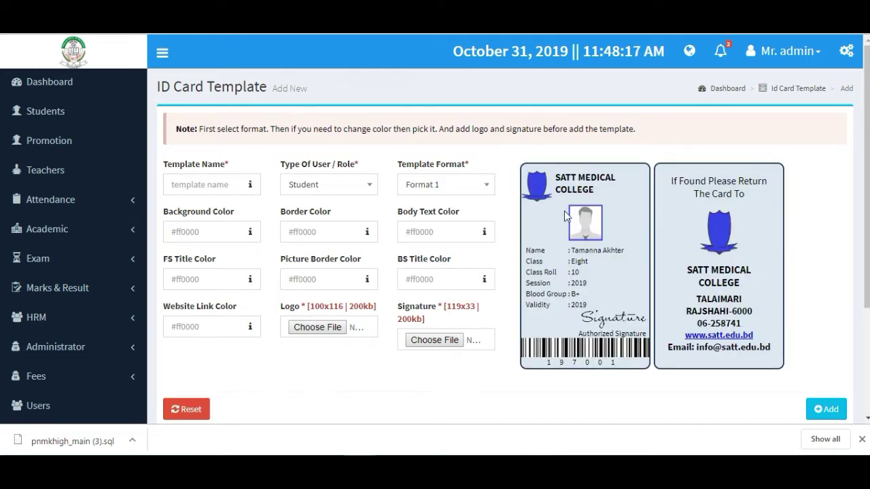
- Set the ID card template's background color to the green #28de5b
click(198, 233)
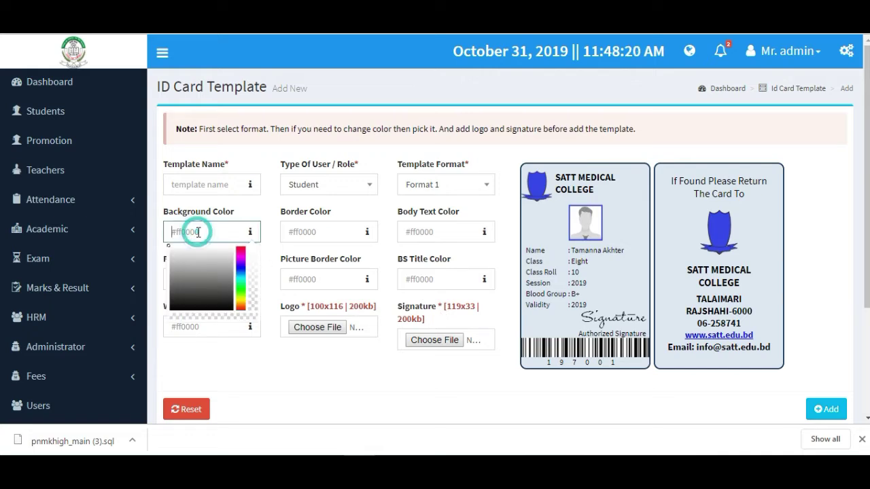
click(240, 276)
drag(240, 279, 219, 252)
click(196, 281)
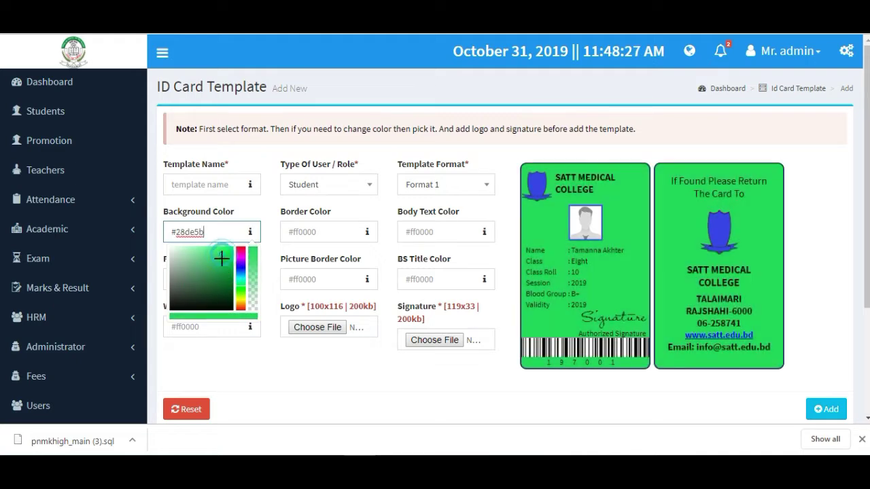
- Set the ID card template's border color to the greyish purple #766778
click(324, 232)
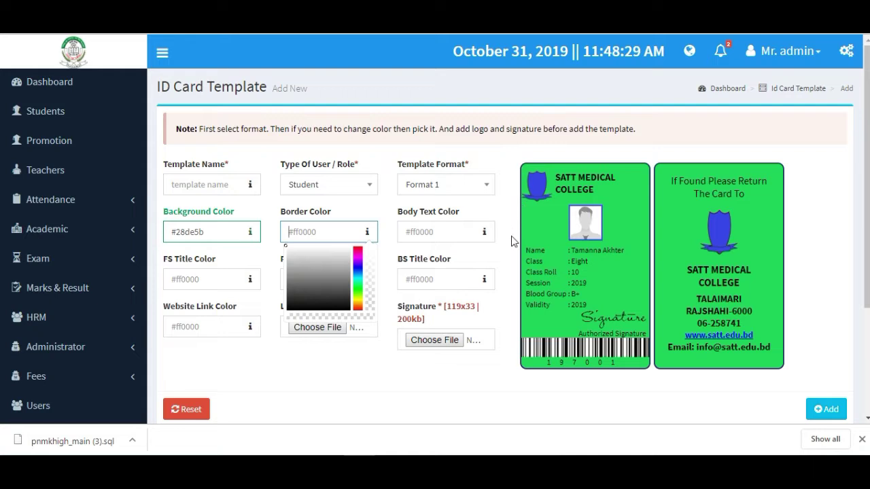
mouse_move(362, 299)
mouse_down()
mouse_move(353, 313)
mouse_move(358, 253)
mouse_up()
click(332, 264)
drag(308, 277, 295, 274)
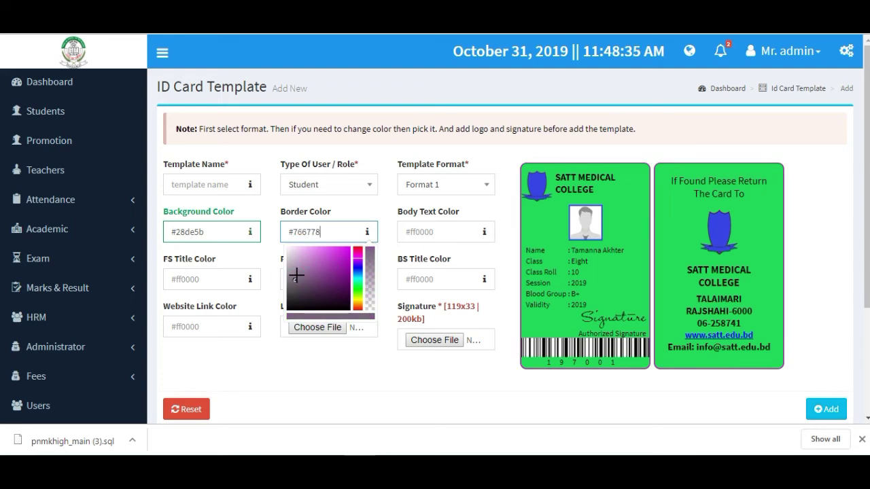
- Try several green shades for the ID card's body text color and settle on #3d5c40
click(459, 233)
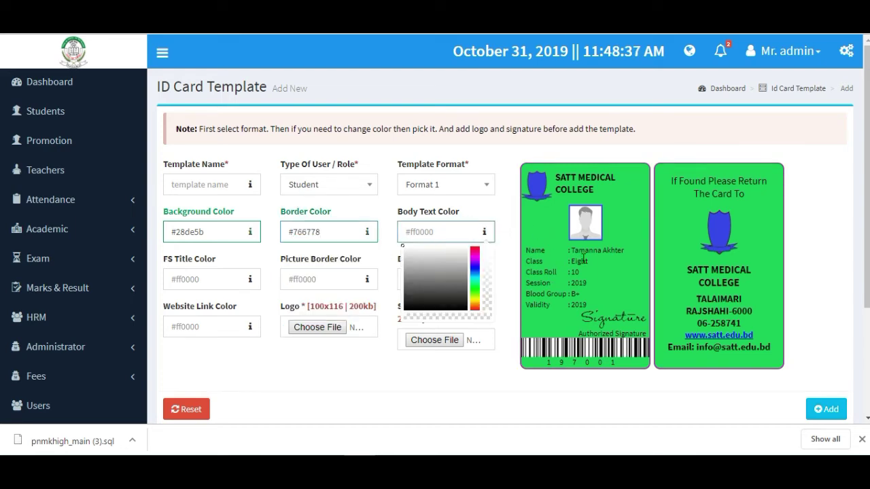
click(475, 288)
click(448, 280)
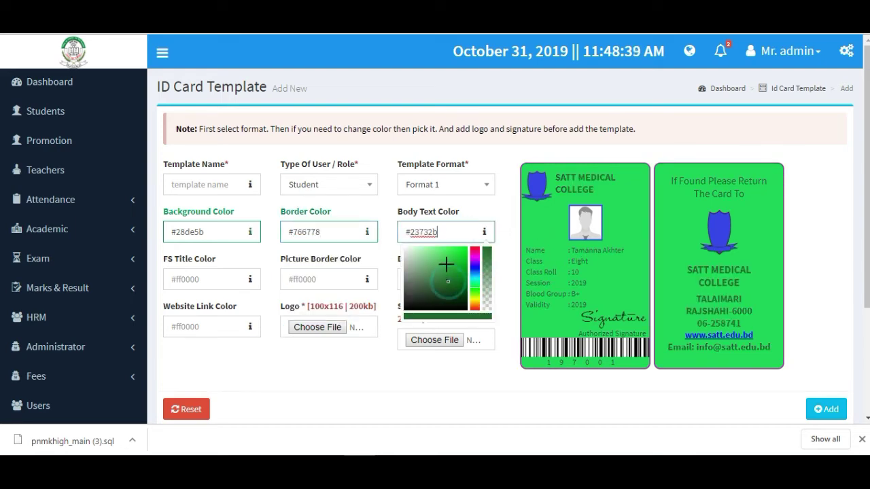
click(455, 283)
click(423, 291)
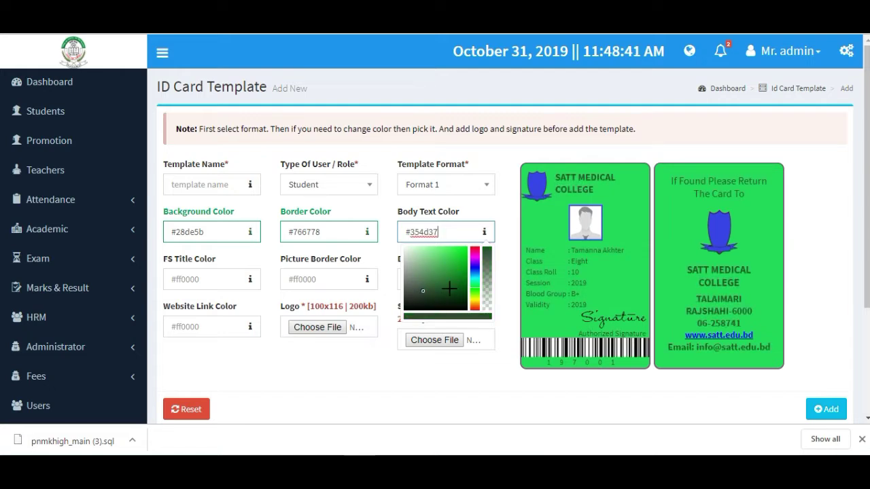
click(425, 287)
- Set the FS title color of the ID card template to the red #c92929
click(239, 287)
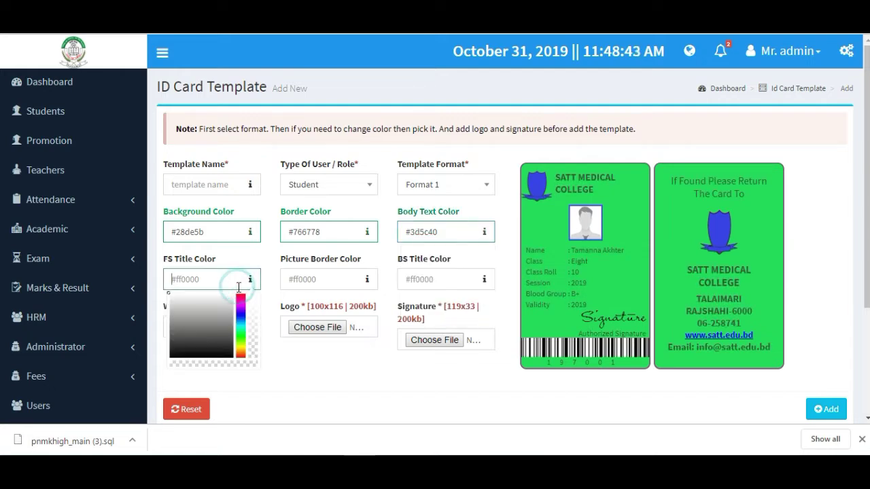
click(211, 315)
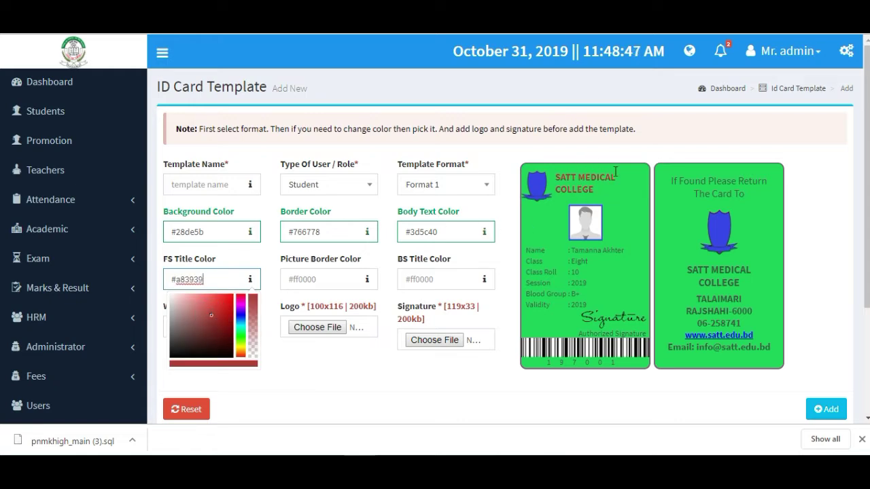
click(220, 311)
mouse_move(220, 314)
mouse_down()
mouse_move(194, 327)
mouse_move(188, 314)
mouse_move(220, 308)
mouse_up()
- Set the picture border color to #542929 and the website link color to #b84d4d, leaving the BS title color empty
click(318, 279)
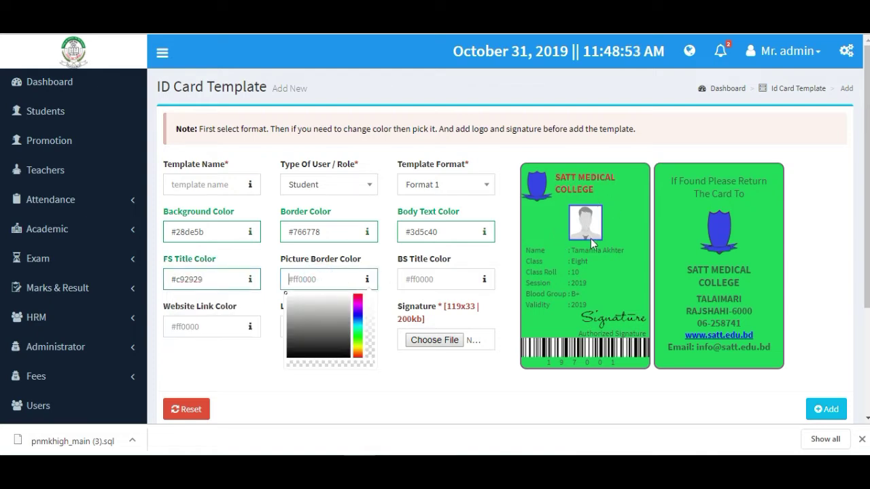
mouse_move(327, 326)
mouse_down()
mouse_move(343, 315)
mouse_move(318, 336)
mouse_up()
click(427, 279)
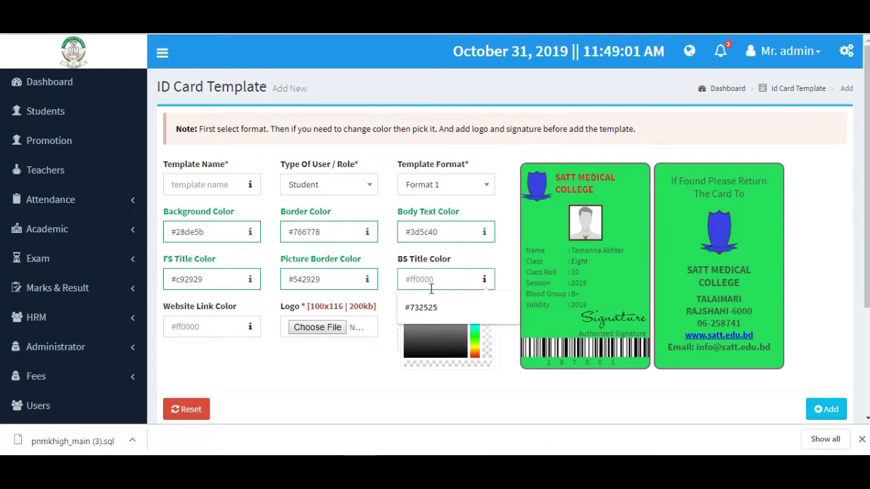
click(194, 327)
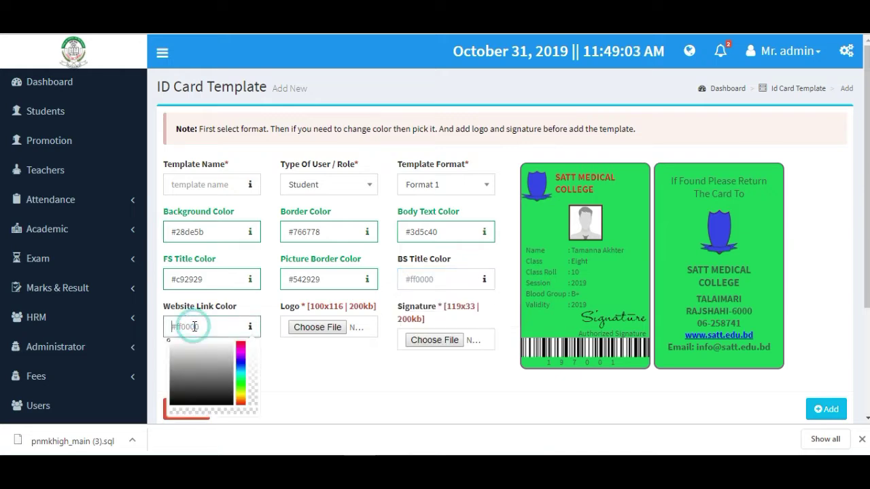
click(206, 359)
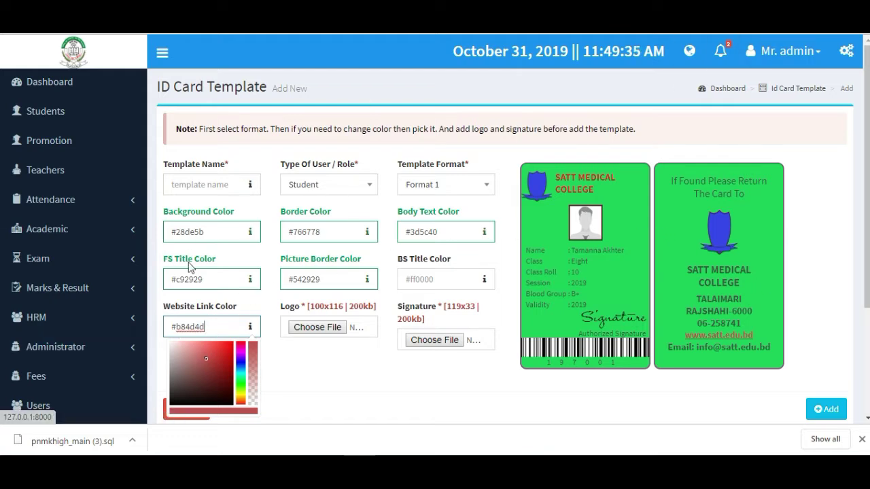
- Leave the ID card template form without adding it and open the Mail/SMS template list in the administrator functions
scroll(170, 285, down, 2)
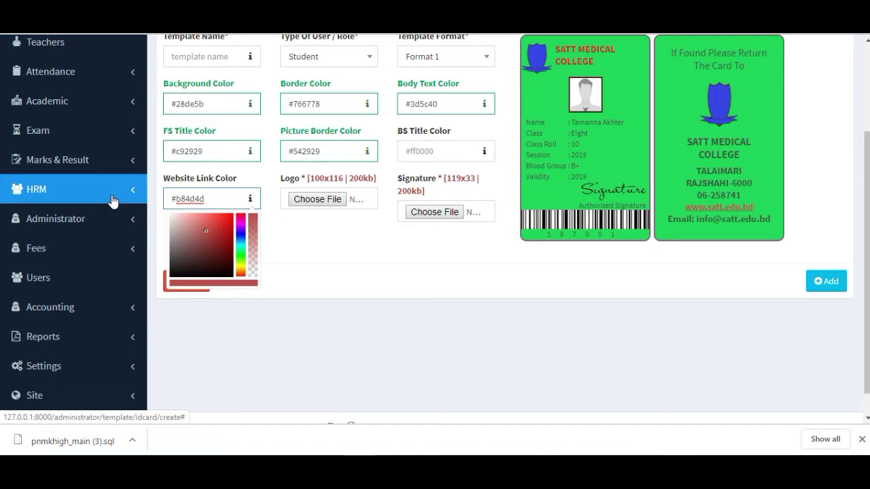
click(112, 218)
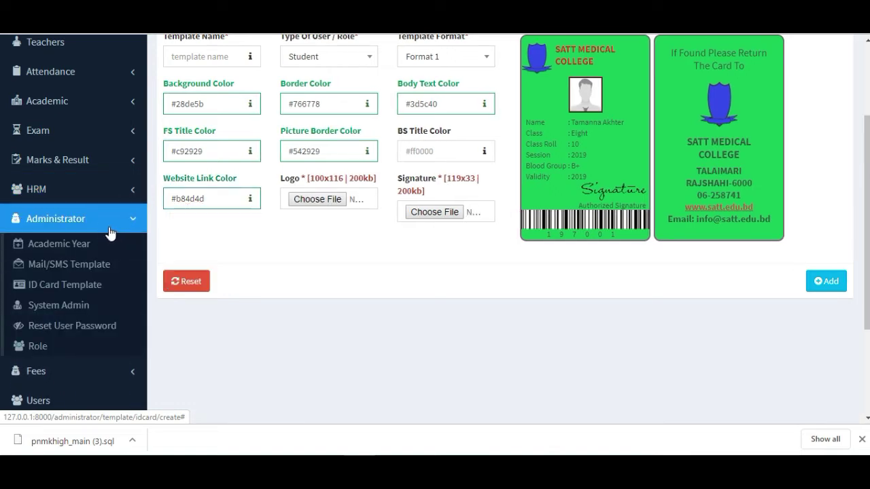
click(89, 262)
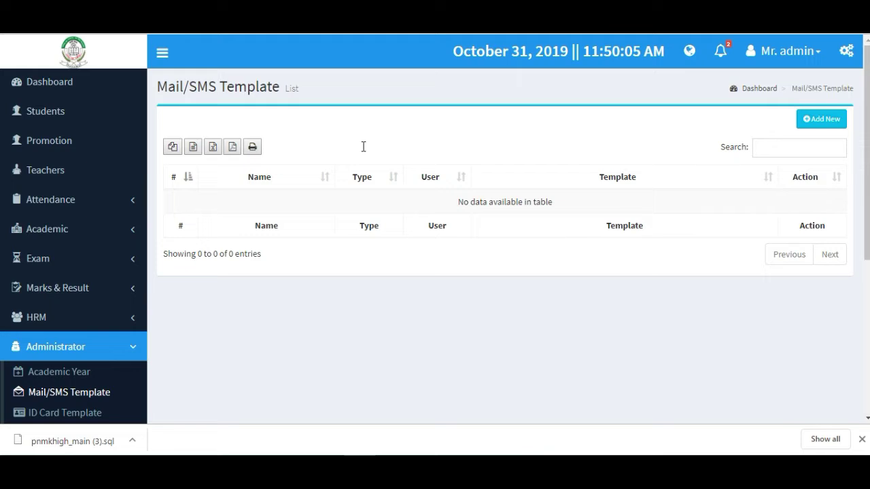
- Start a new Mail/SMS template and look through the user roles it can be assigned to
click(835, 119)
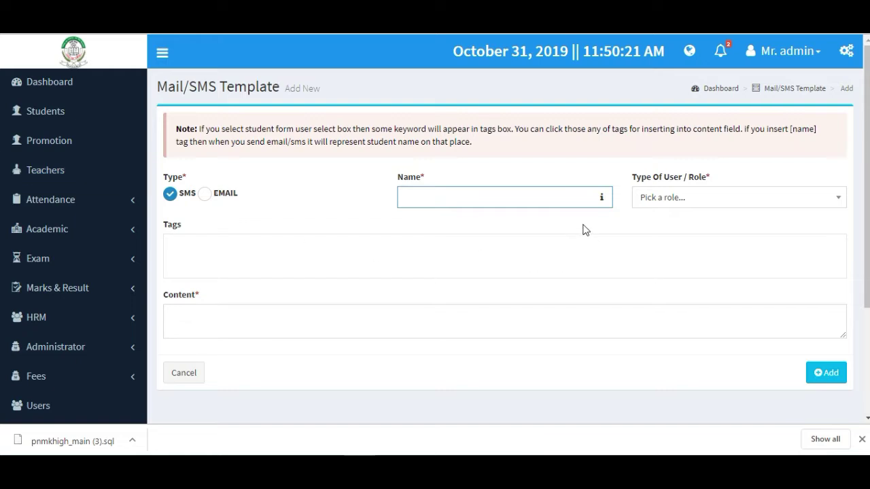
click(524, 195)
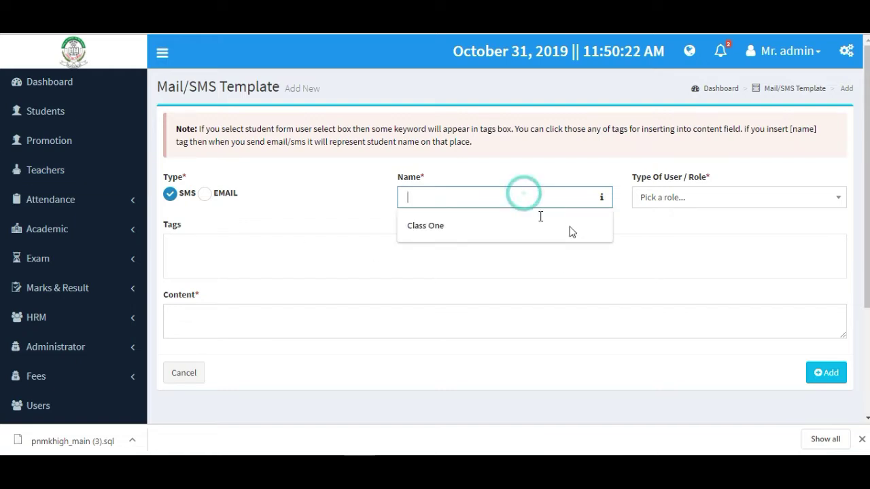
click(675, 198)
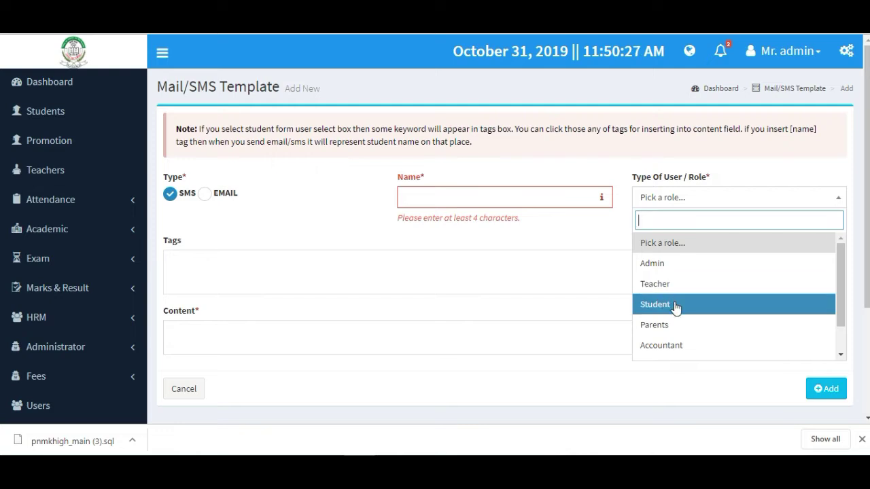
scroll(677, 330, down, 1)
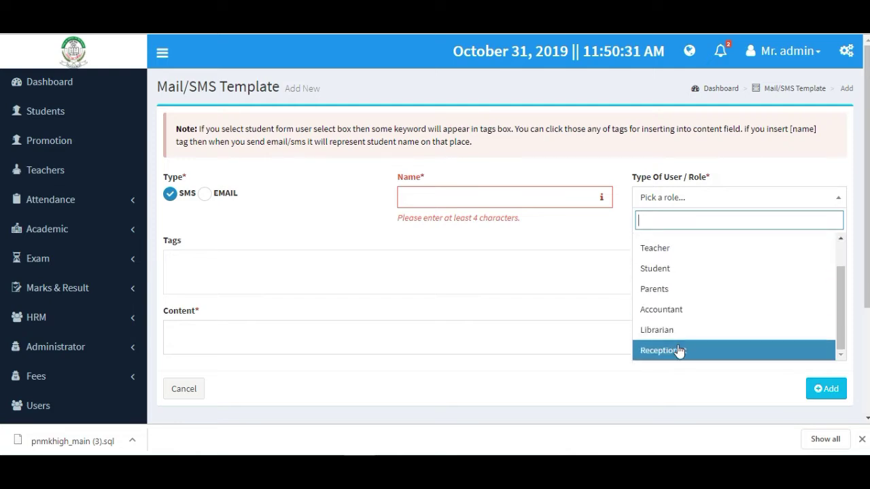
key(Up)
key(Up)
key(Up)
key(Up)
key(Up)
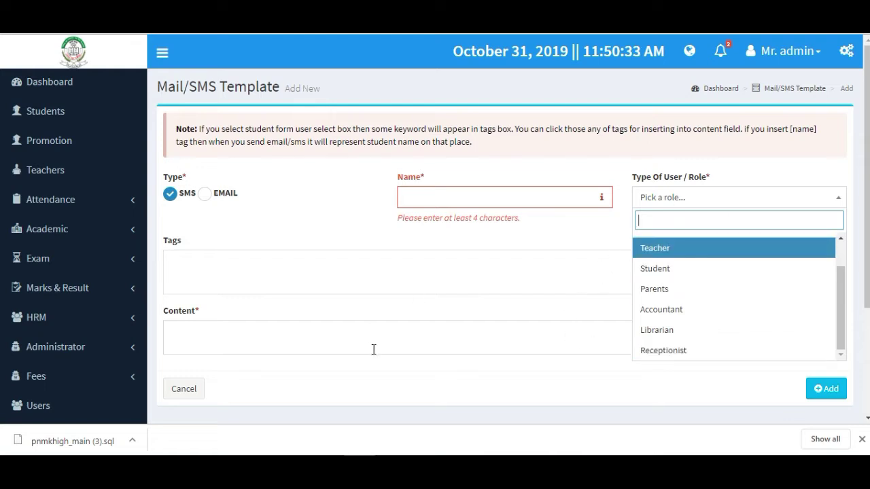
- Set the template's user role to Admin and insert the name, email, username and date tags into the content
click(242, 344)
scroll(242, 345, down, 3)
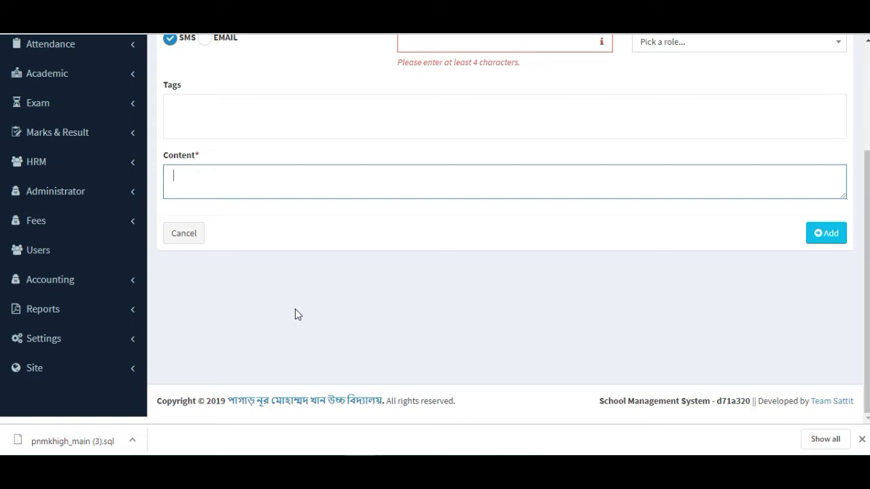
scroll(295, 314, up, 2)
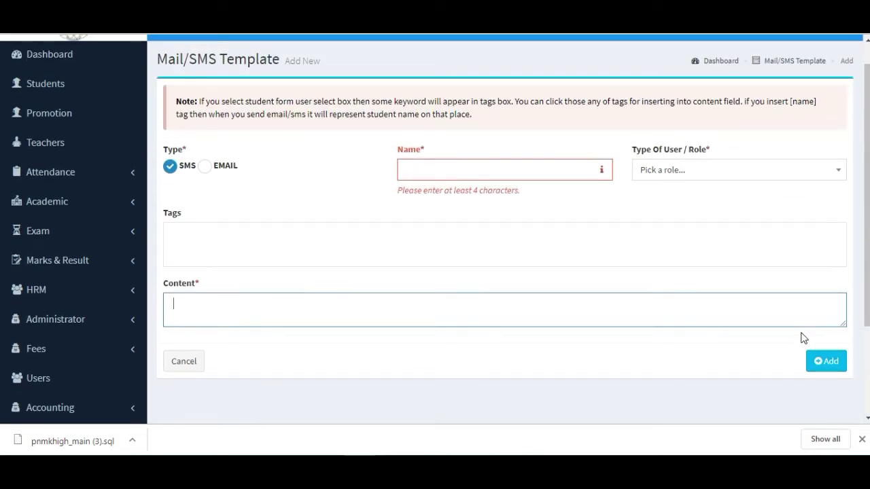
click(748, 170)
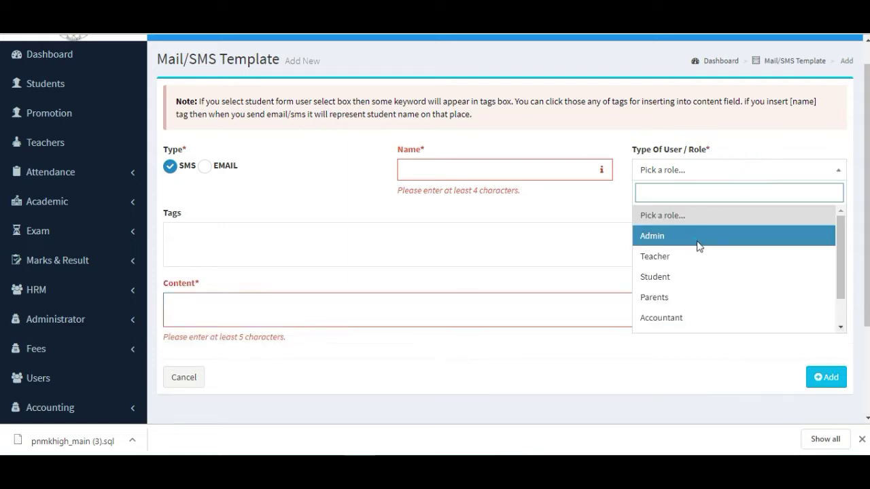
click(699, 246)
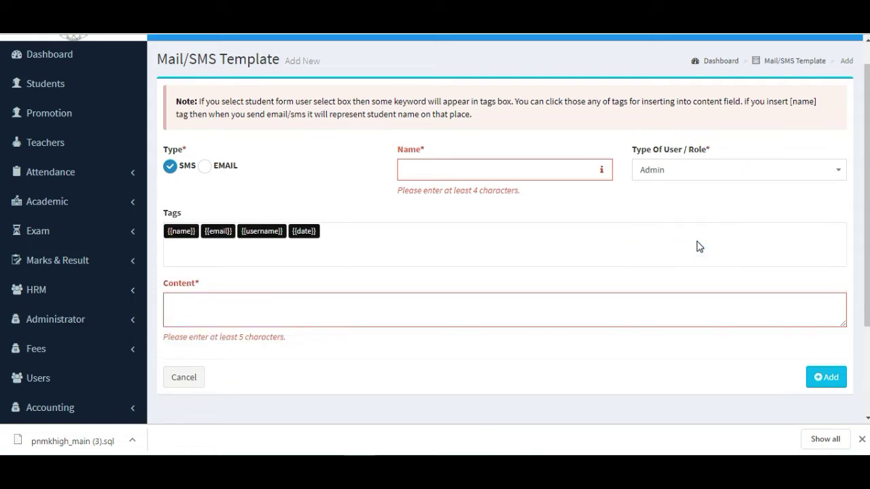
click(177, 236)
click(220, 236)
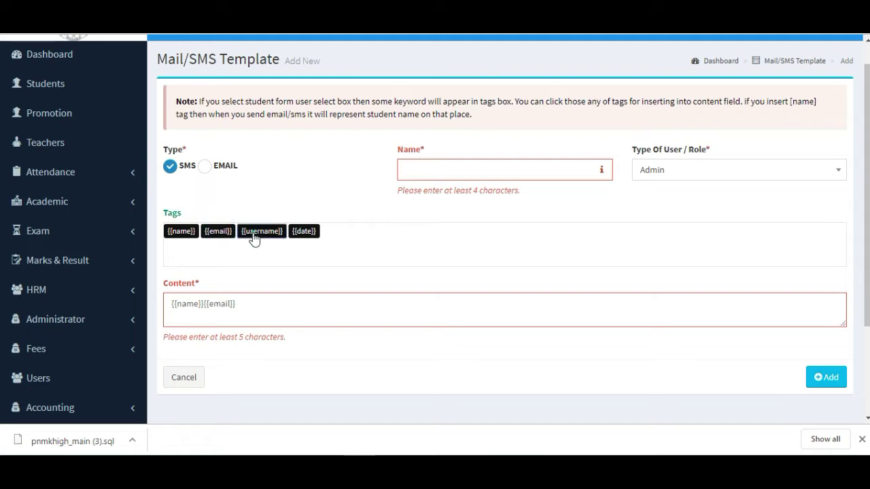
click(253, 236)
click(311, 236)
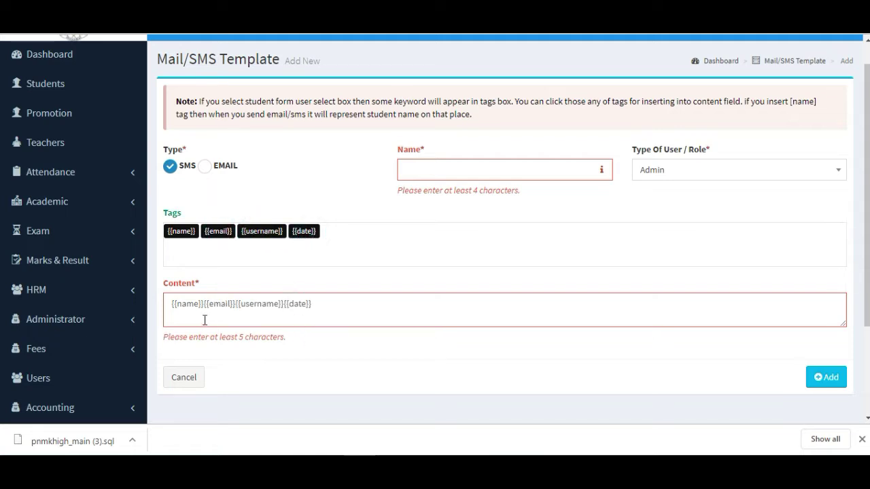
- Append {{Mesege}} to the end of the SMS content
click(212, 299)
click(331, 303)
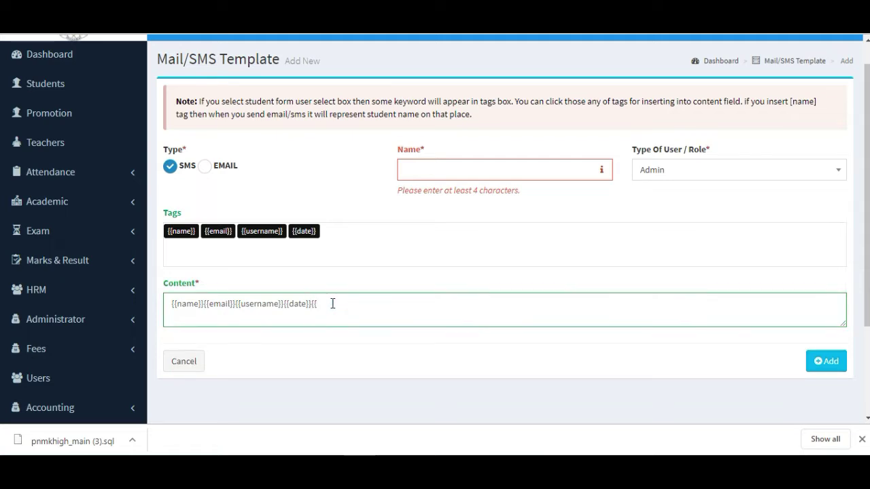
click(320, 308)
- Switch the template type to EMAIL to examine its content editor, and return to SMS
scroll(408, 272, up, 1)
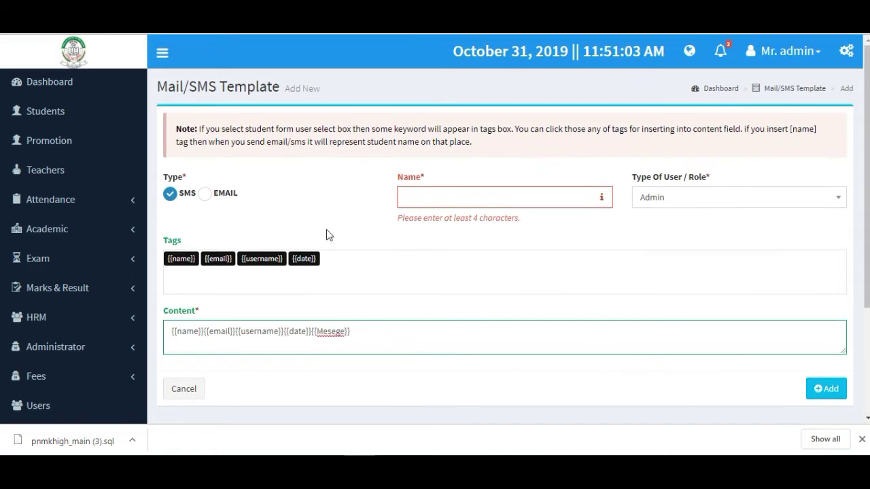
click(210, 197)
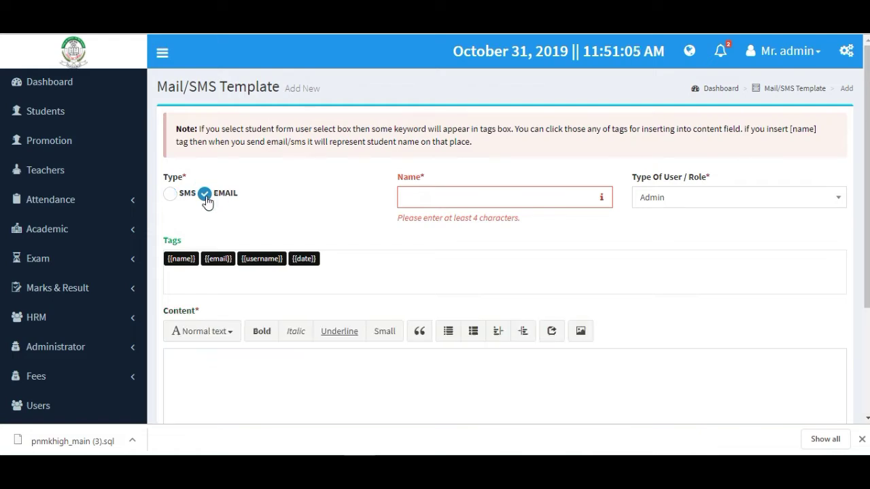
click(245, 376)
scroll(231, 367, down, 3)
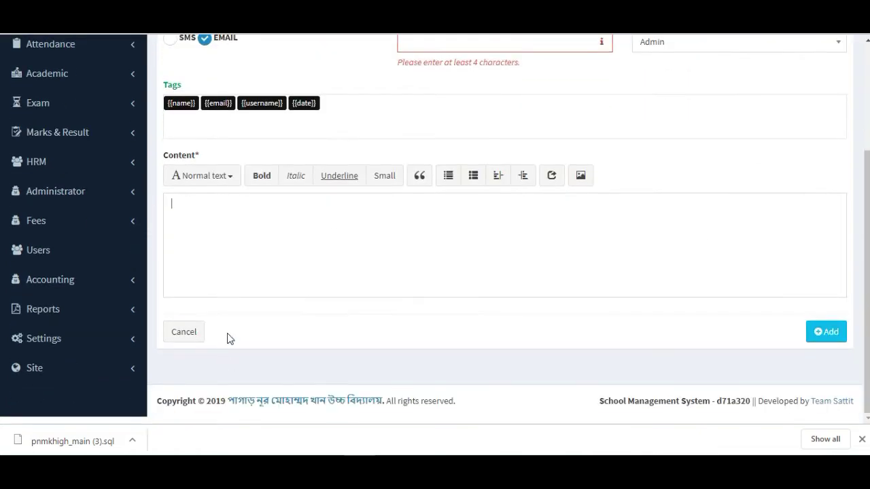
scroll(227, 330, up, 1)
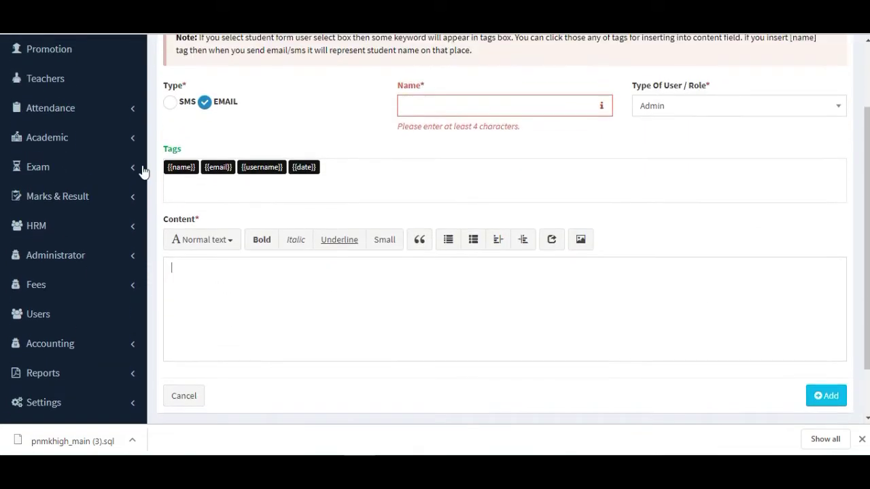
click(169, 105)
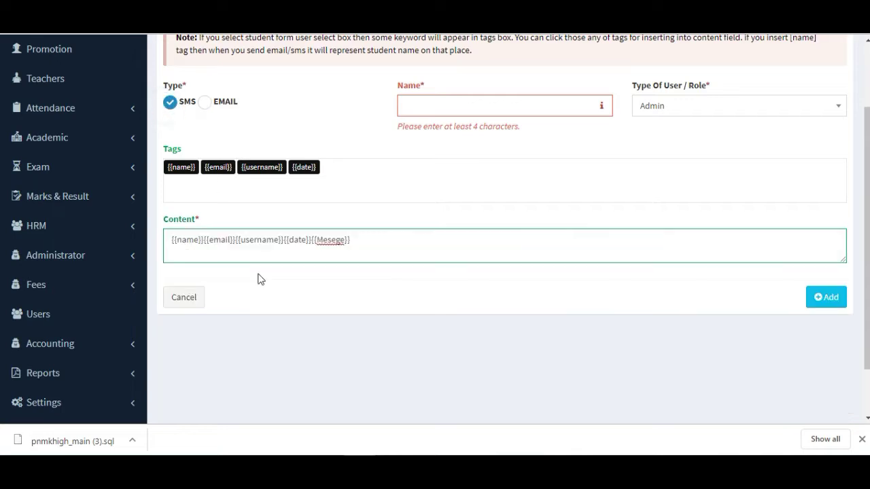
- Move the date text directly behind the name tag in the SMS content, and delete everything before {{Mesege}}
click(354, 245)
click(194, 239)
click(212, 239)
click(268, 240)
click(317, 240)
click(349, 241)
double_click(308, 240)
drag(308, 240, 204, 240)
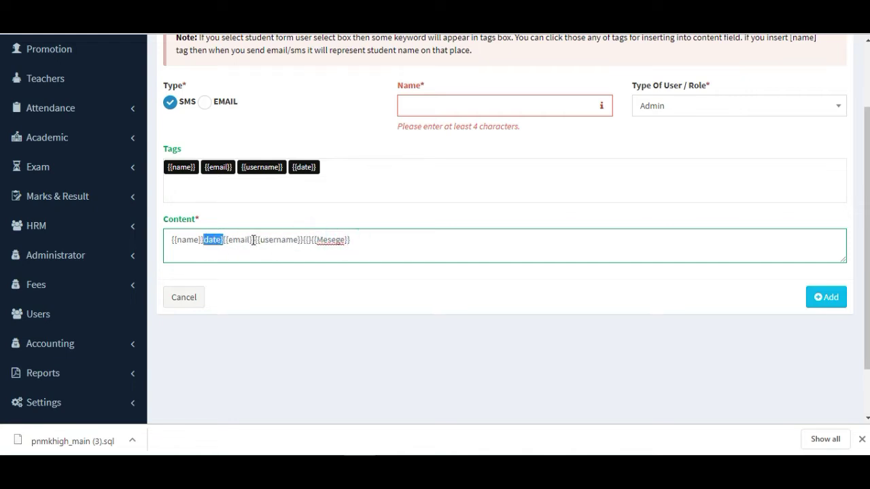
drag(314, 240, 171, 243)
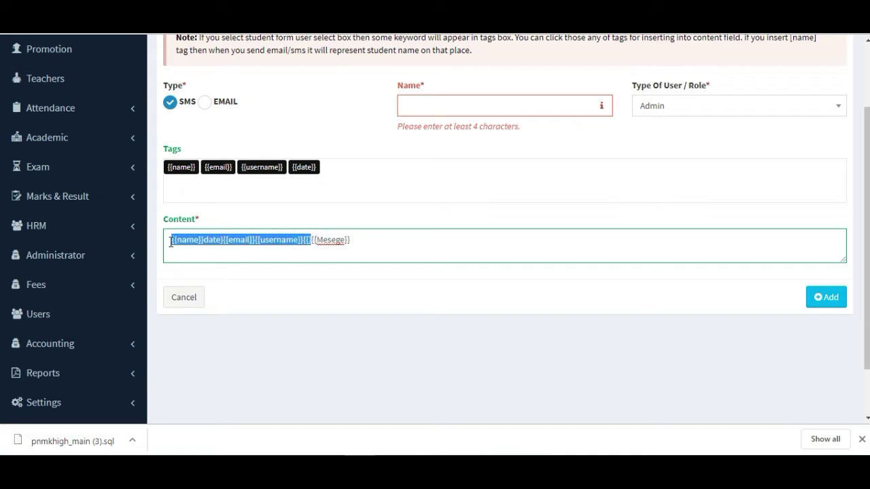
key(BackSpace)
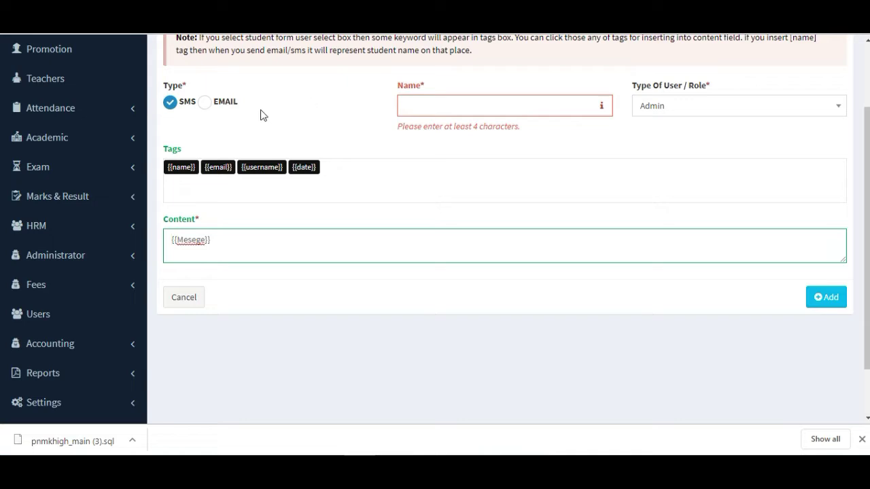
- Set the template type to EMAIL and look over its content editor down to the end of the form
click(206, 103)
click(207, 283)
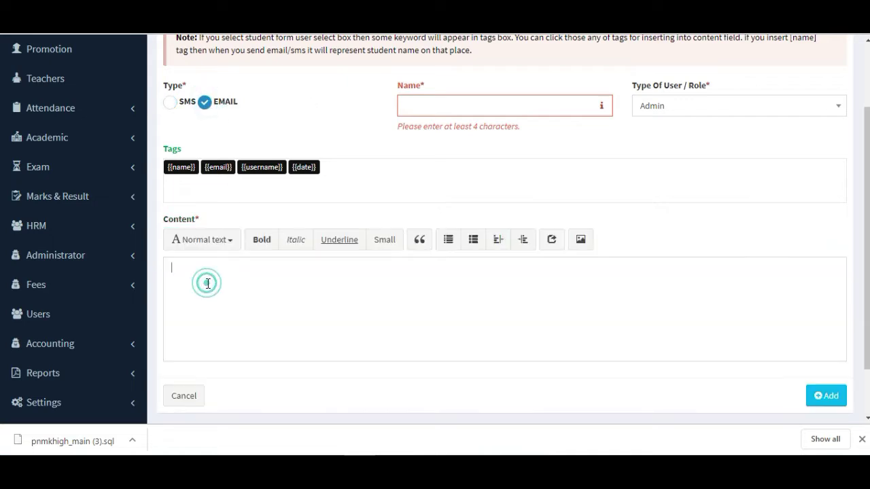
scroll(208, 283, down, 2)
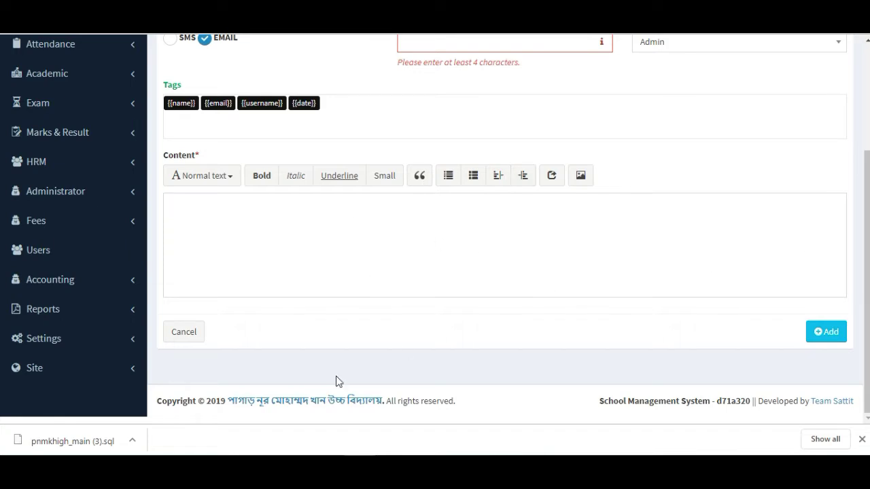
- Leave the template form without adding it, open the System Admin list and highlight the listed account's role
click(71, 192)
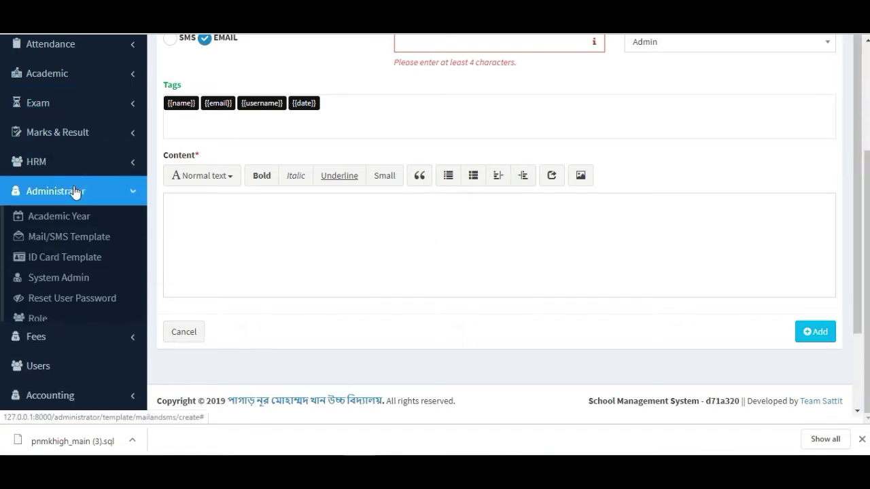
scroll(108, 265, down, 2)
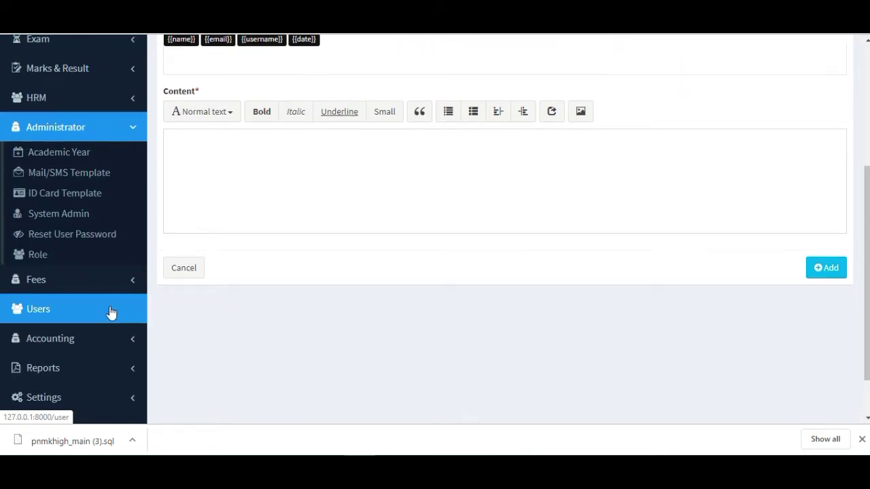
click(81, 217)
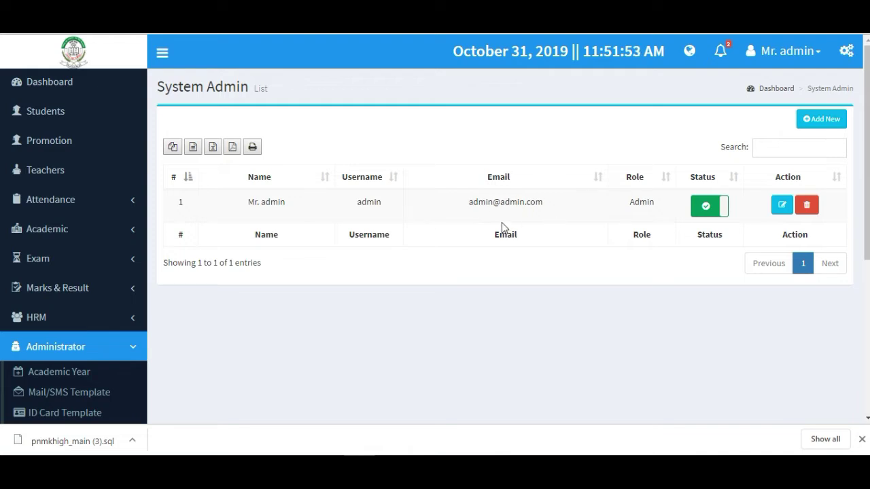
double_click(646, 205)
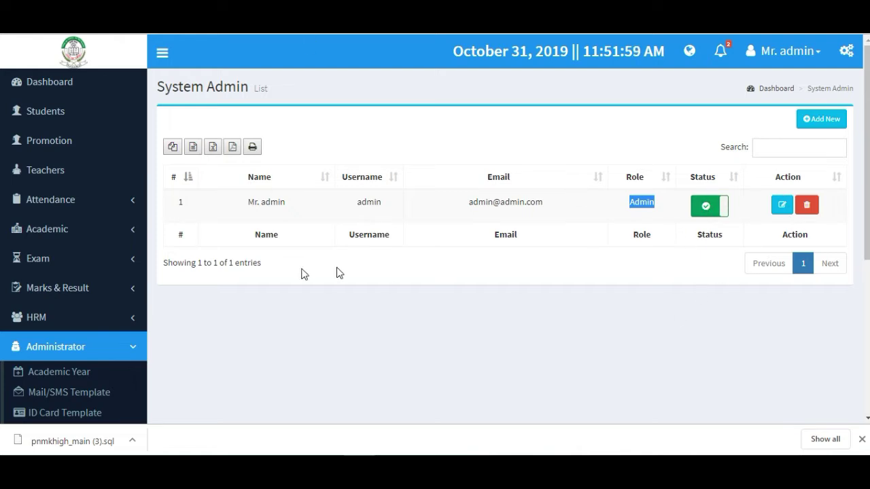
- Open the Role list in the administrator functions and highlight the Admin role
scroll(304, 274, down, 3)
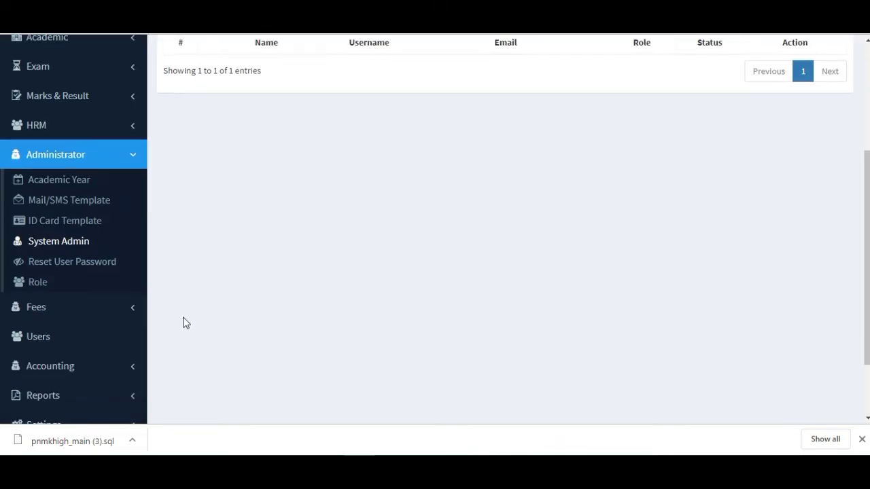
click(58, 287)
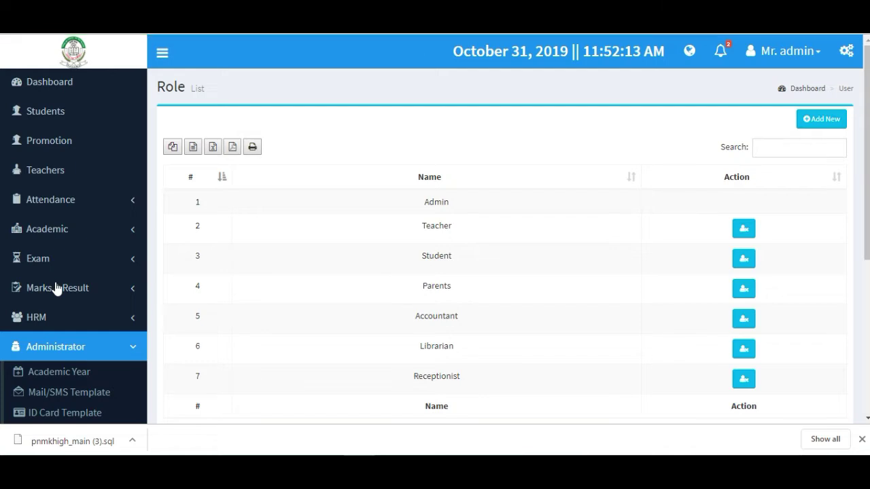
double_click(437, 202)
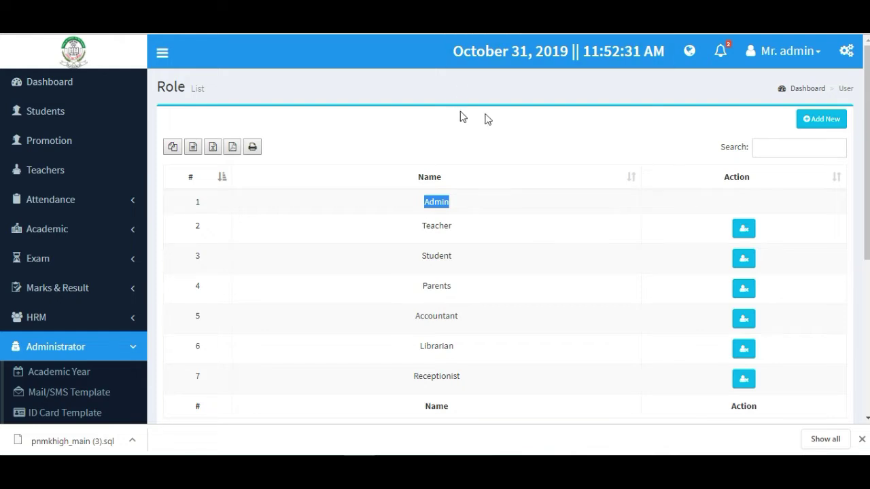
- Open the form for adding a new role and show the entry suggestions for its Role Name
click(839, 128)
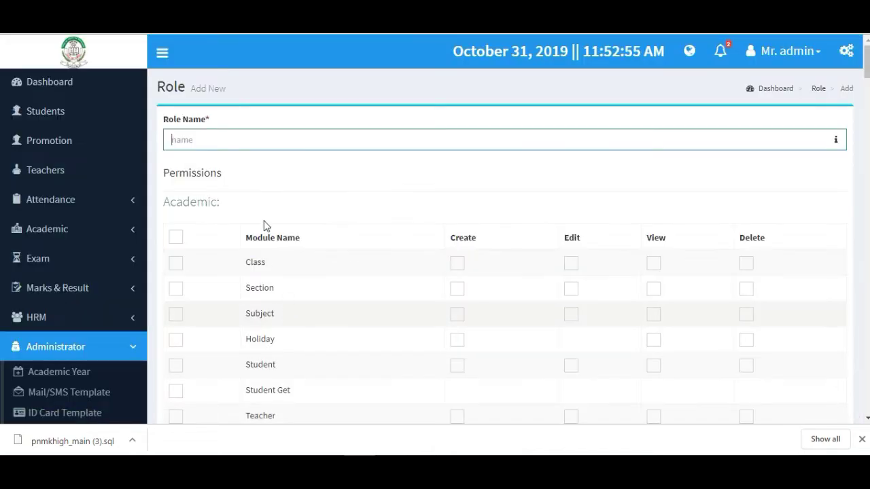
click(240, 142)
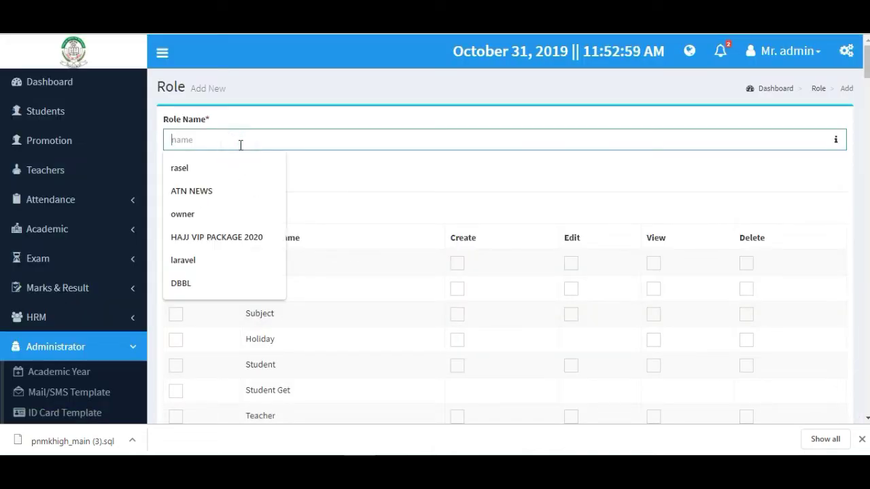
click(351, 174)
- Look through the new role's permission tables from Academic down to Website and return to the start of the form
scroll(295, 203, down, 2)
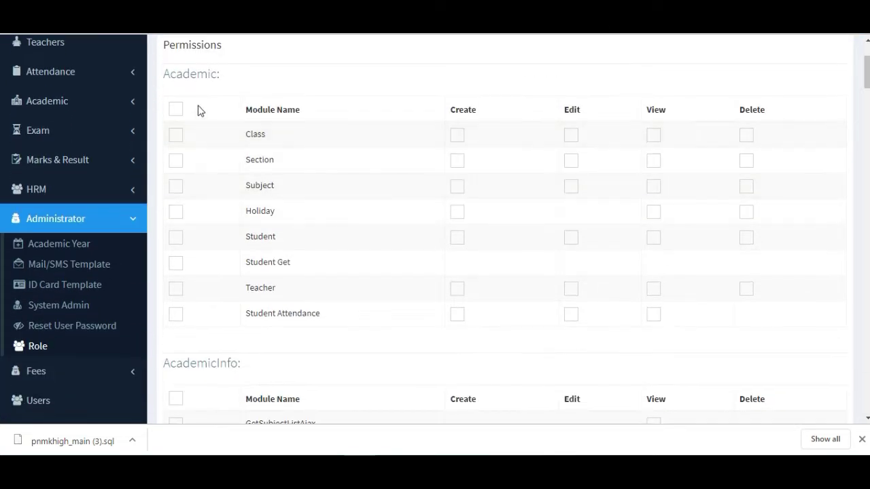
scroll(239, 139, down, 1)
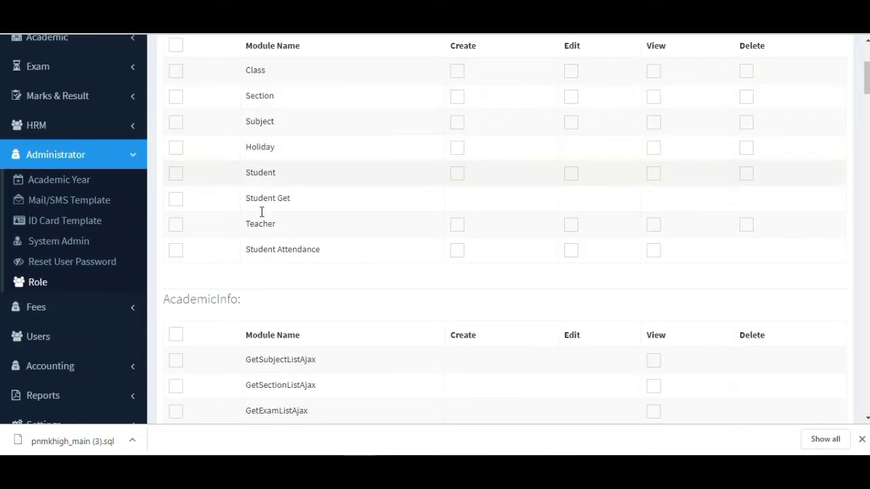
scroll(211, 310, down, 3)
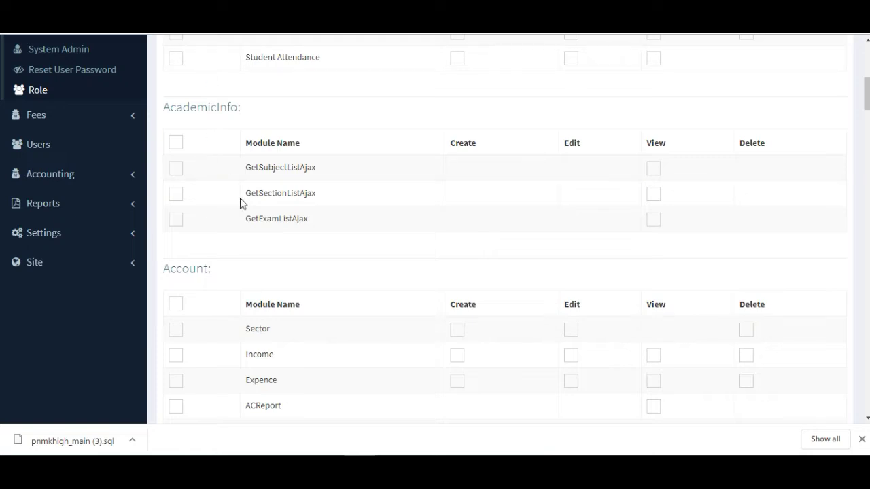
scroll(188, 215, down, 3)
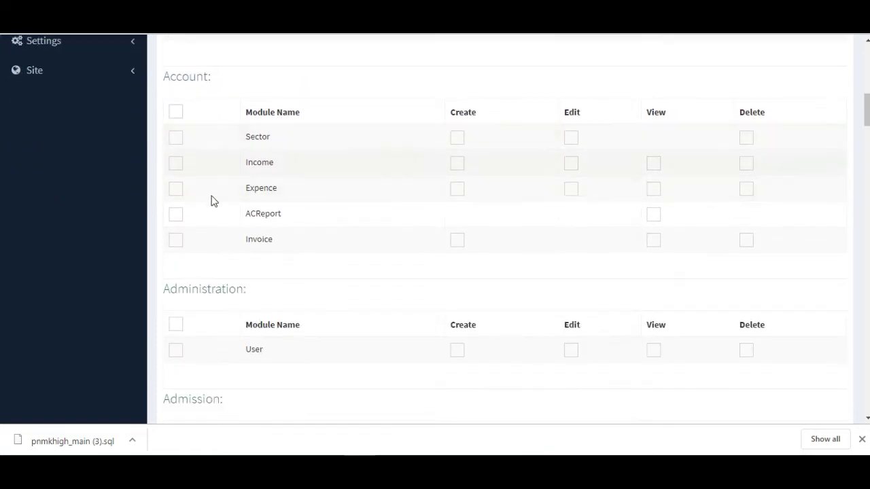
scroll(212, 218, down, 2)
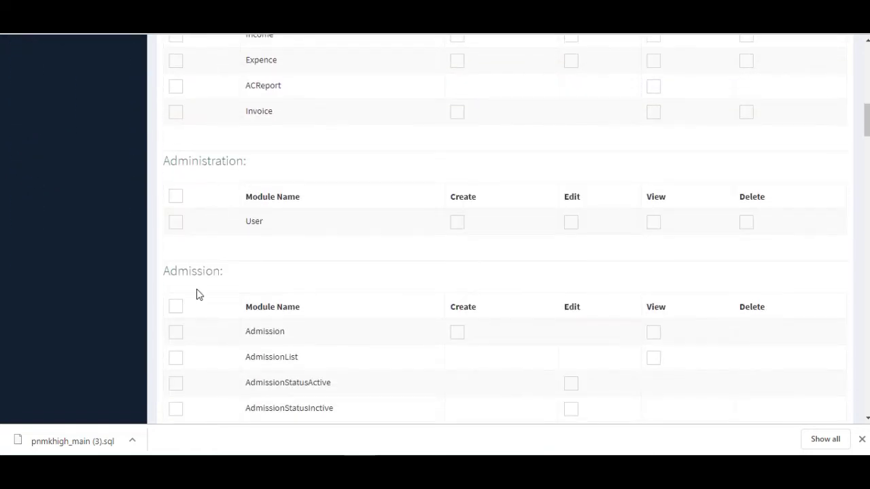
scroll(199, 294, down, 4)
scroll(211, 226, down, 5)
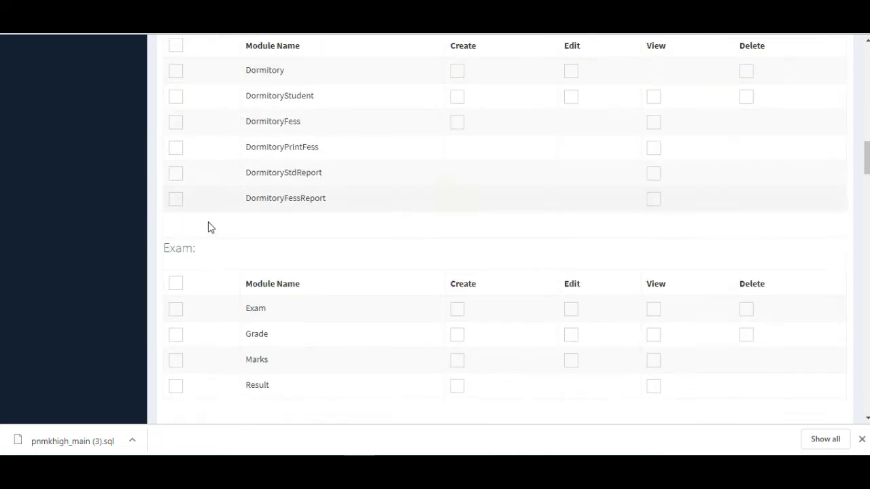
scroll(195, 197, down, 2)
scroll(189, 231, down, 6)
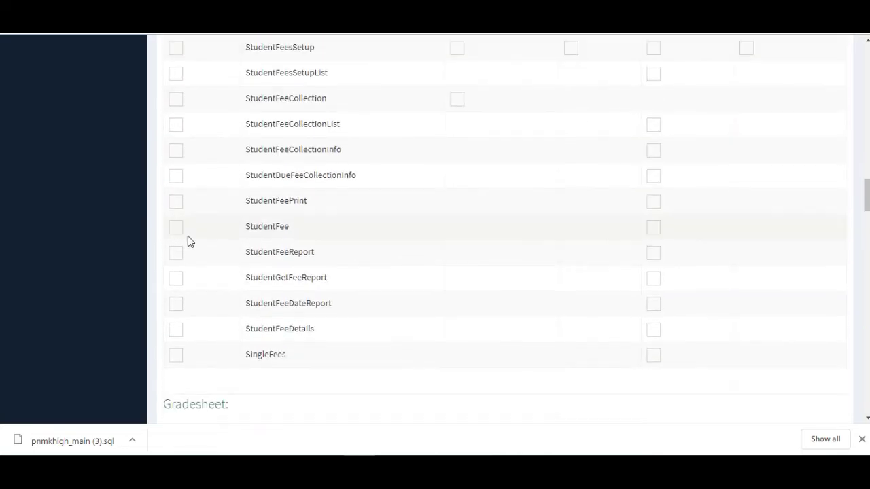
scroll(242, 208, down, 3)
scroll(190, 213, down, 3)
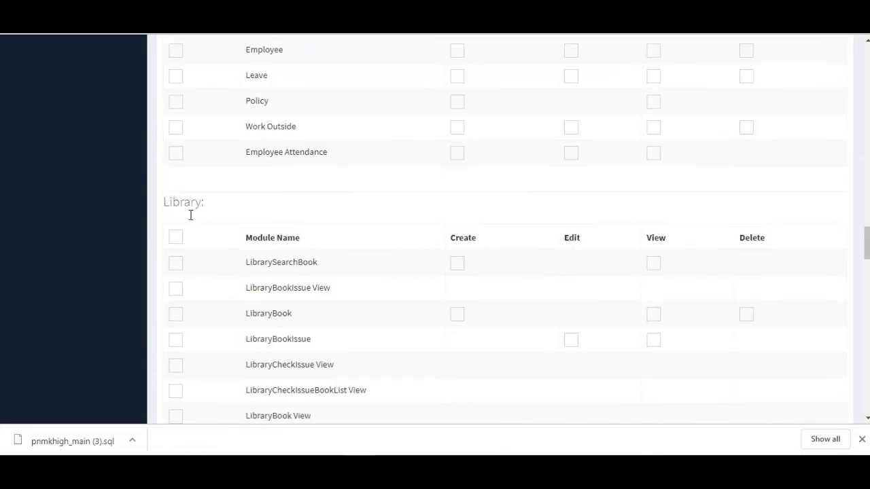
scroll(197, 234, down, 10)
scroll(197, 233, down, 4)
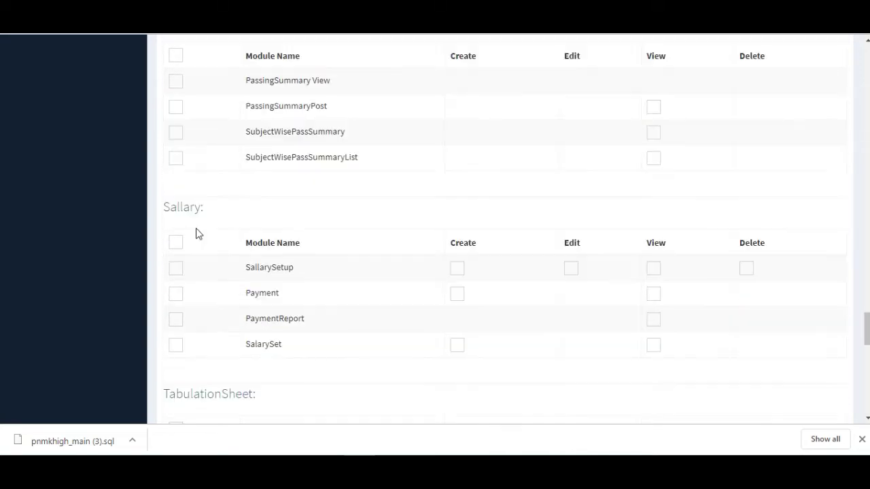
scroll(200, 235, down, 11)
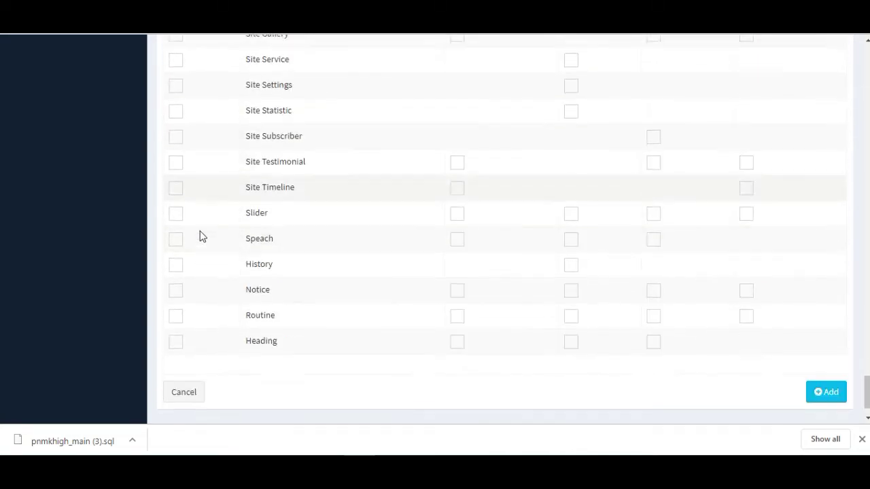
scroll(201, 236, up, 4)
scroll(200, 235, up, 20)
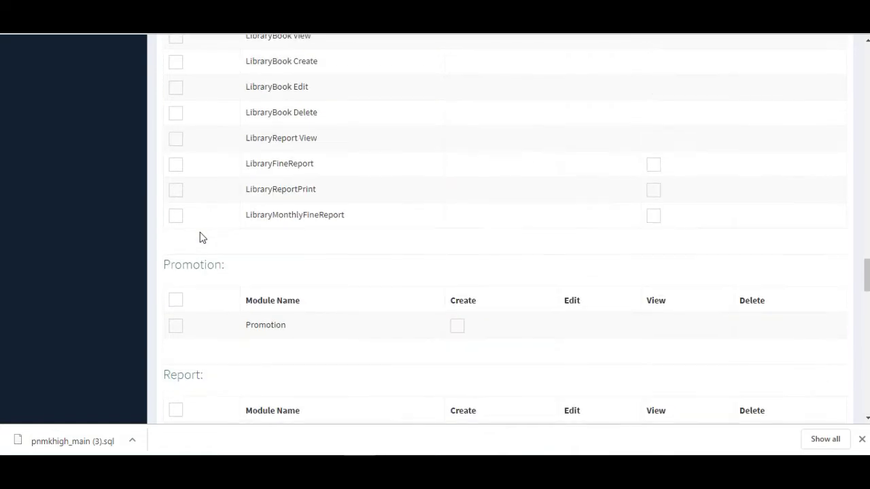
scroll(200, 237, up, 20)
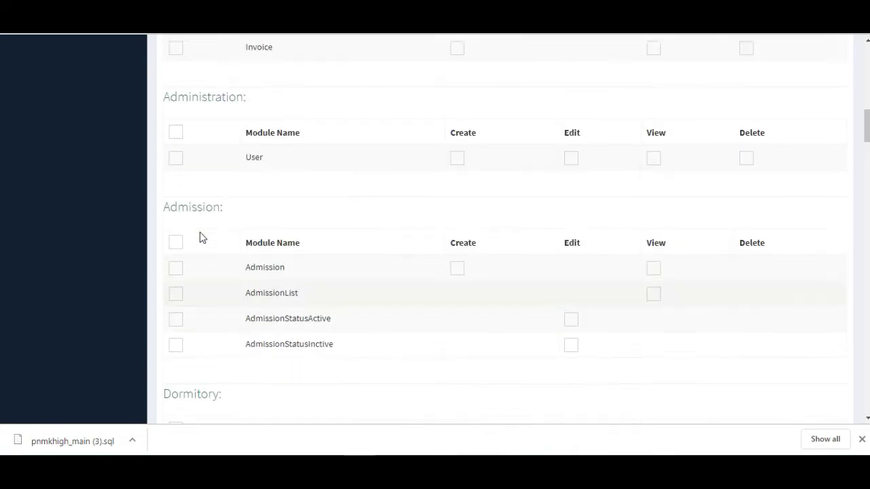
scroll(200, 236, up, 10)
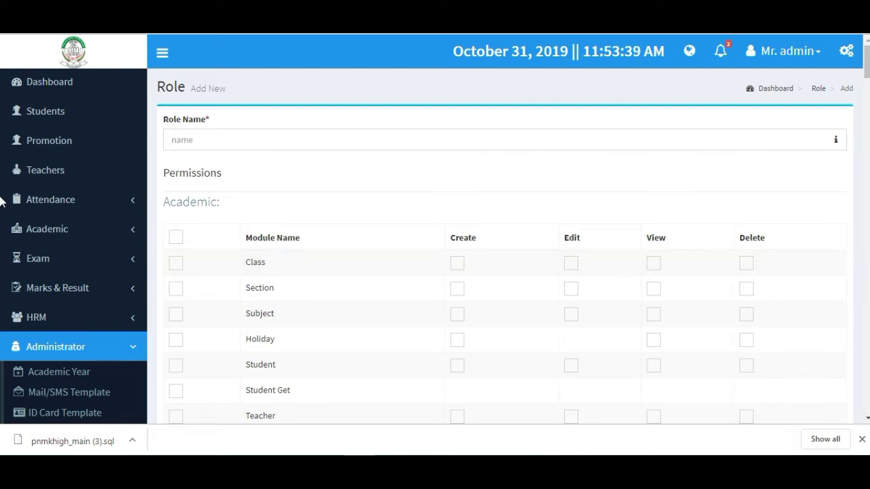
- Return to the Role list without adding a role and open the Teacher role's permissions for updating
scroll(92, 379, down, 3)
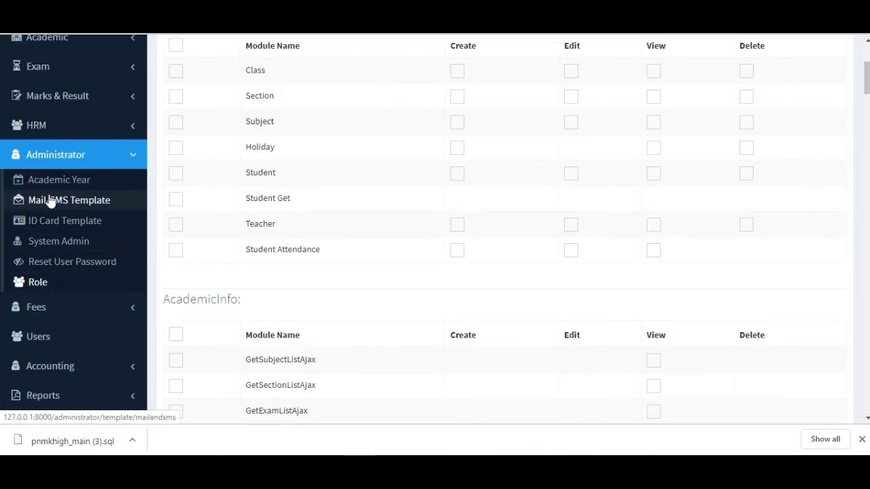
click(39, 282)
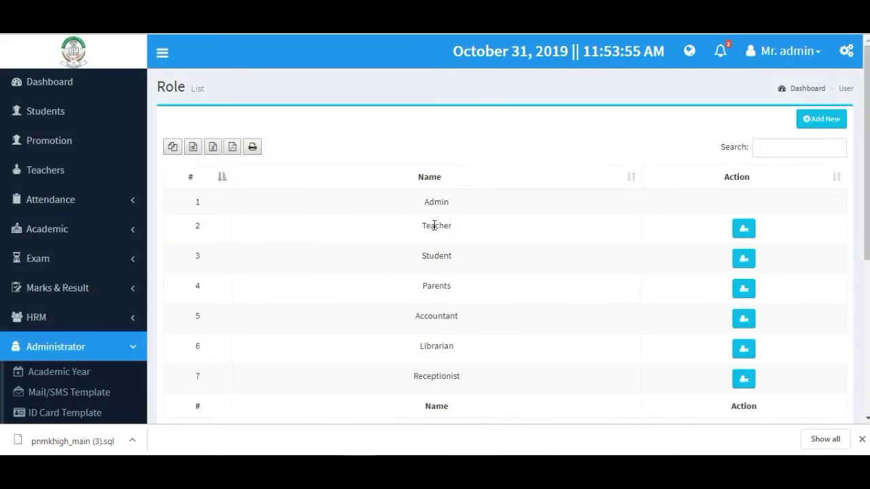
click(745, 231)
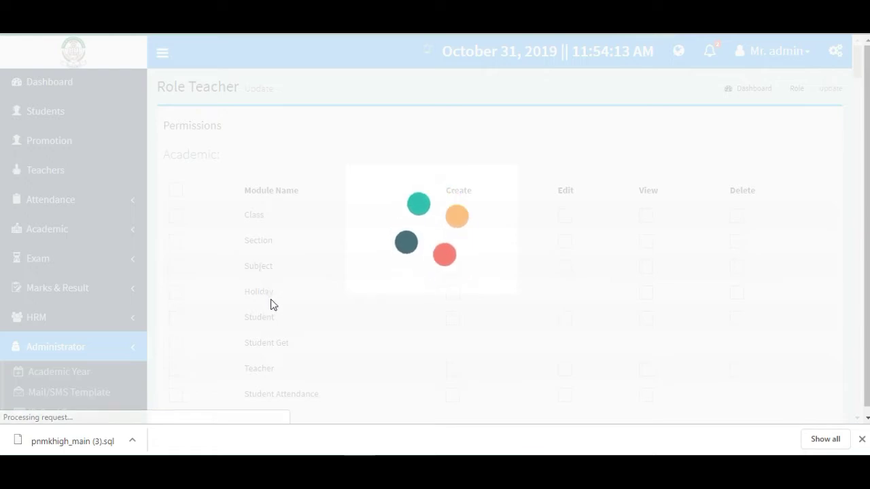
- Grant the Teacher role all HRM permissions at once, and clear the whole HRM selection again
scroll(272, 299, down, 8)
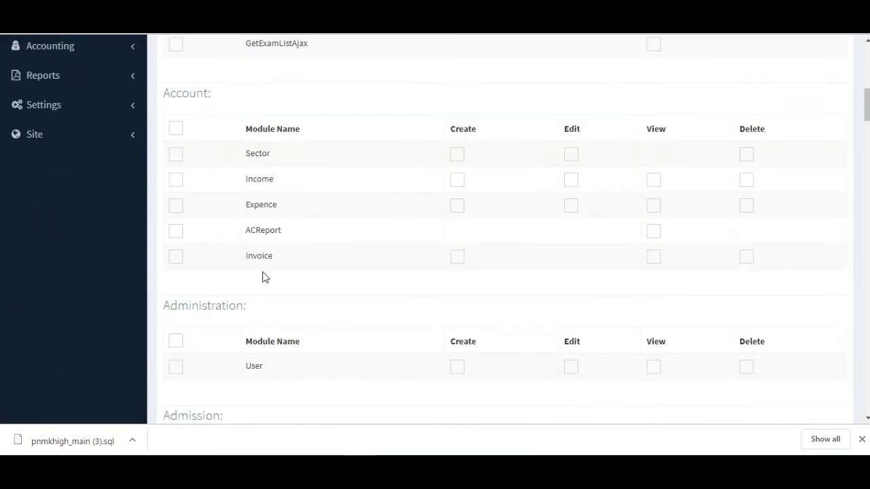
scroll(264, 277, down, 20)
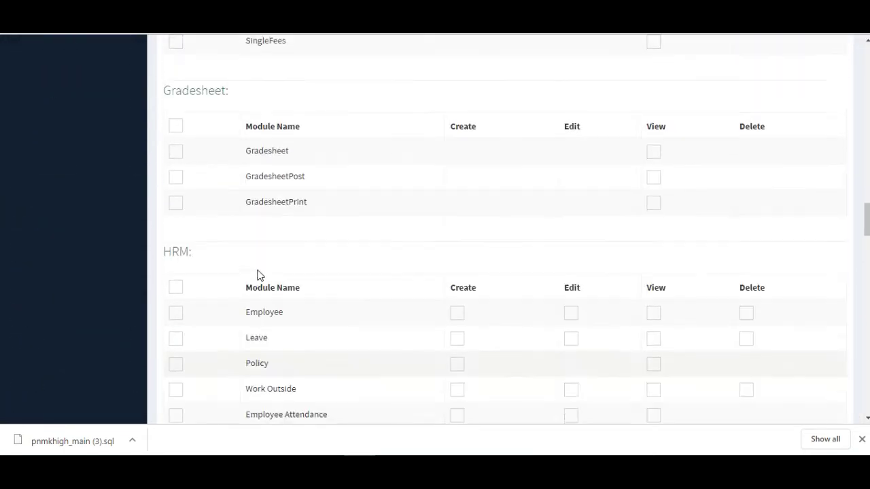
scroll(224, 306, up, 1)
click(176, 362)
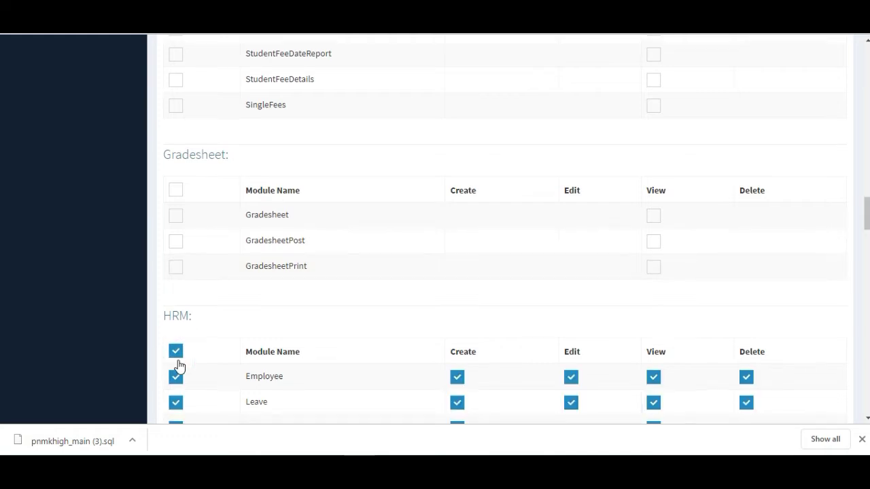
scroll(180, 339, down, 3)
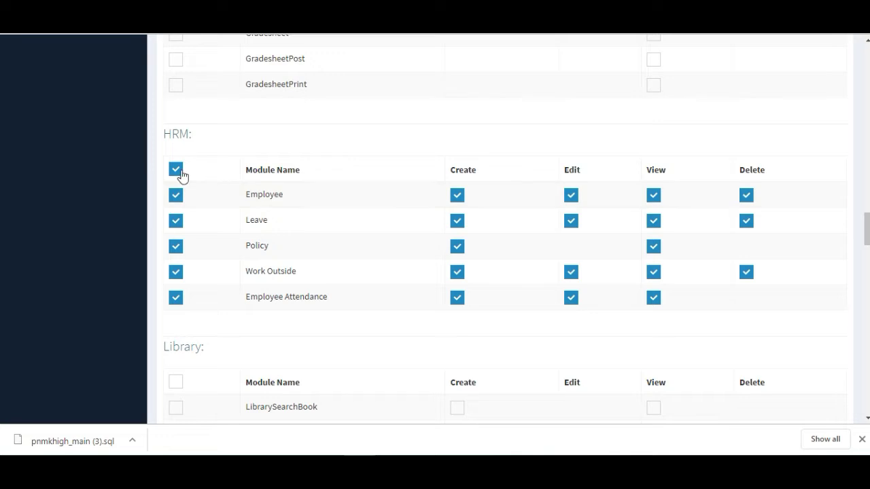
click(180, 173)
- Enable all rights for the HRM modules Leave and Policy, and clear Policy's View and Create rights
click(176, 221)
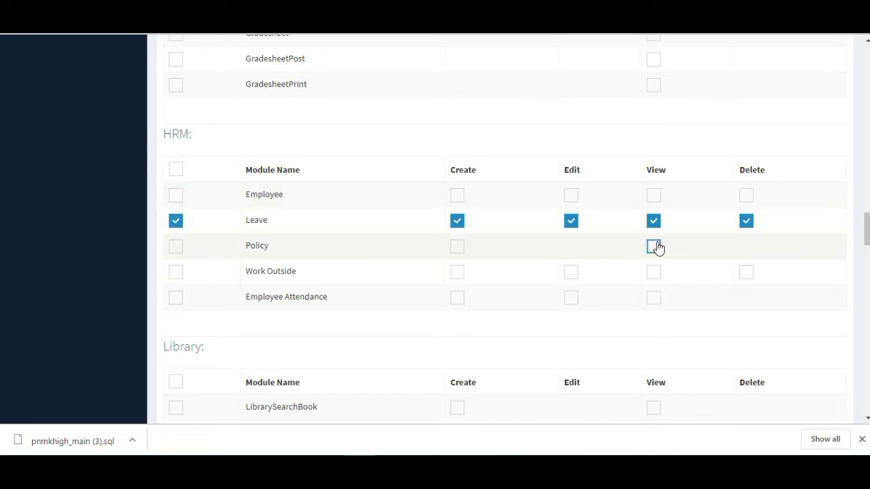
click(175, 247)
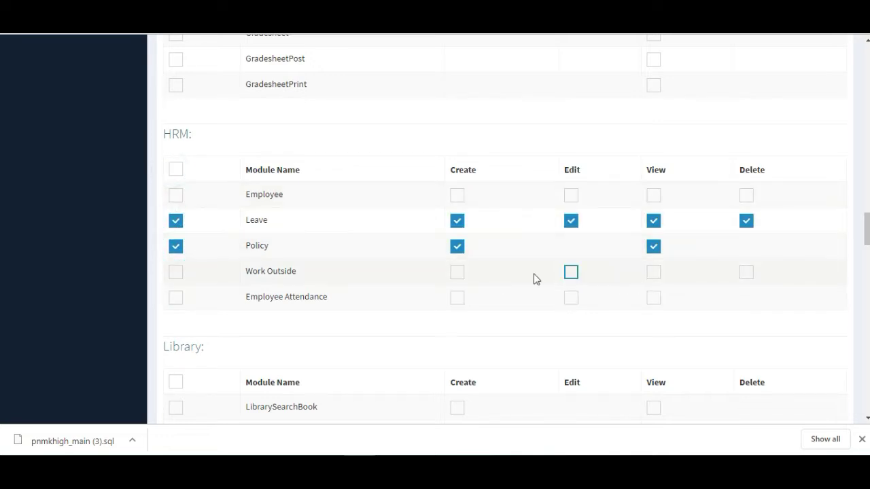
click(655, 250)
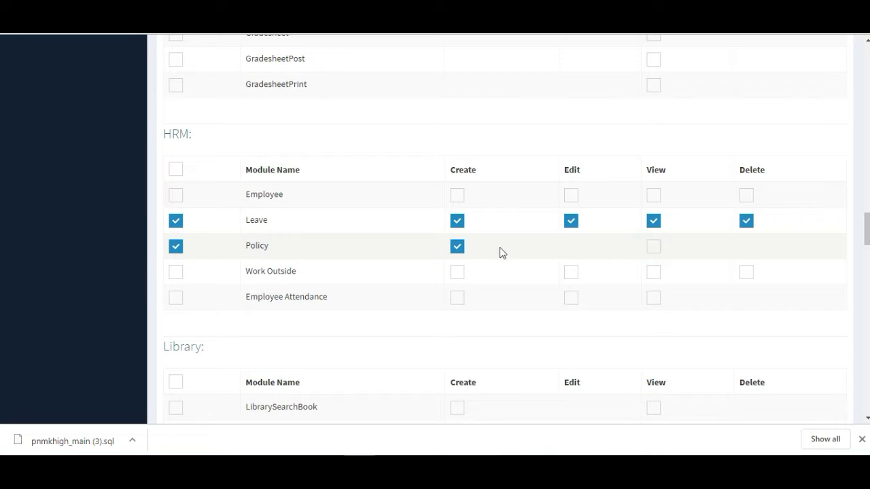
click(450, 249)
- Look over the remaining Teacher role permissions to the end of the form, and collapse the Administrator functions
scroll(2, 266, down, 20)
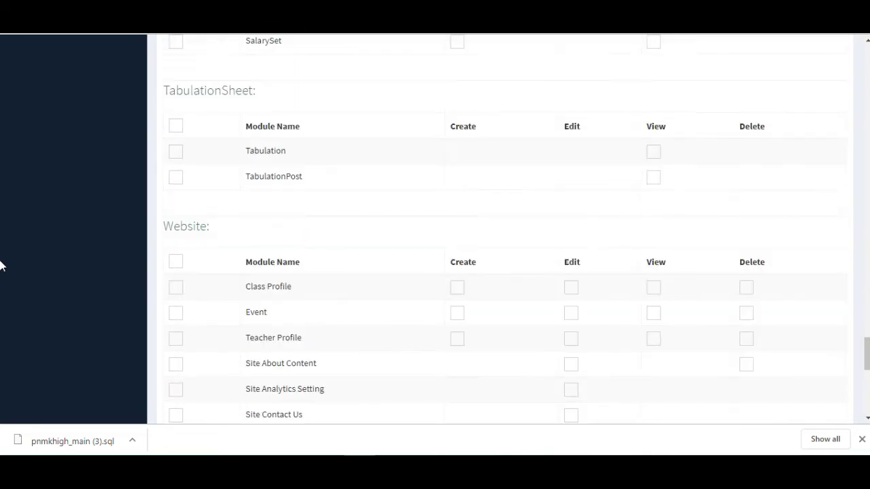
scroll(1, 265, down, 6)
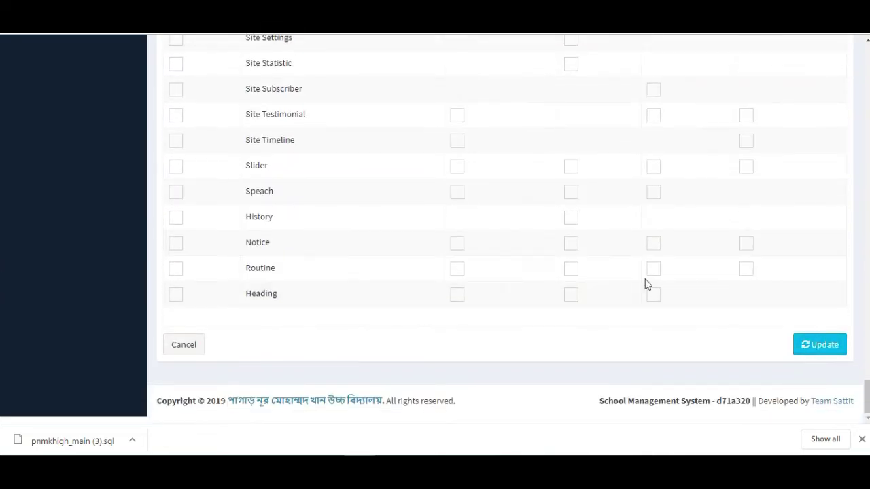
scroll(236, 266, up, 20)
scroll(235, 266, up, 20)
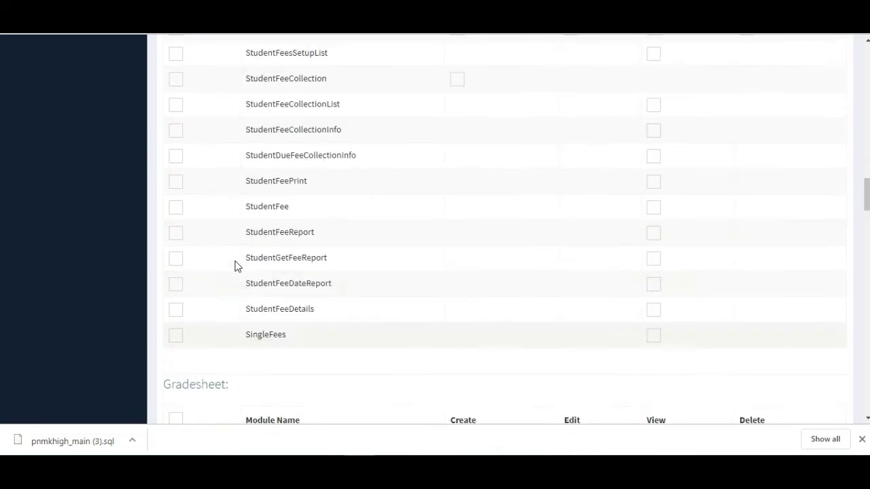
scroll(183, 308, down, 2)
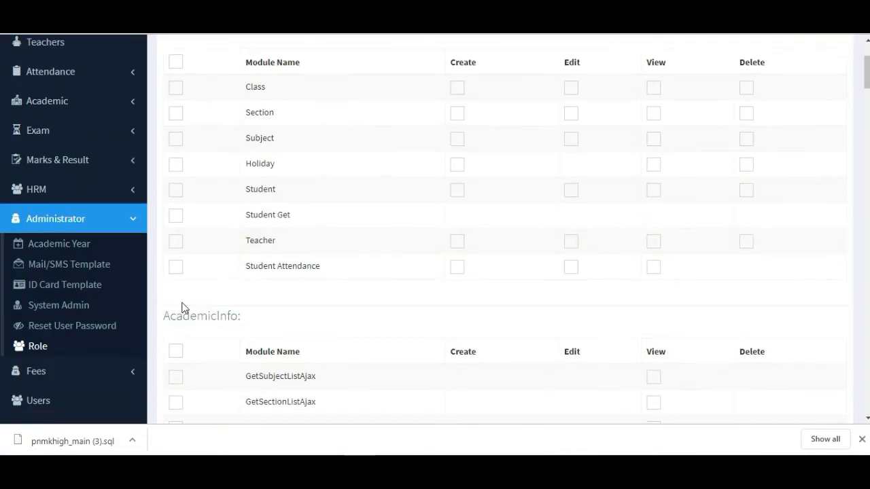
click(113, 233)
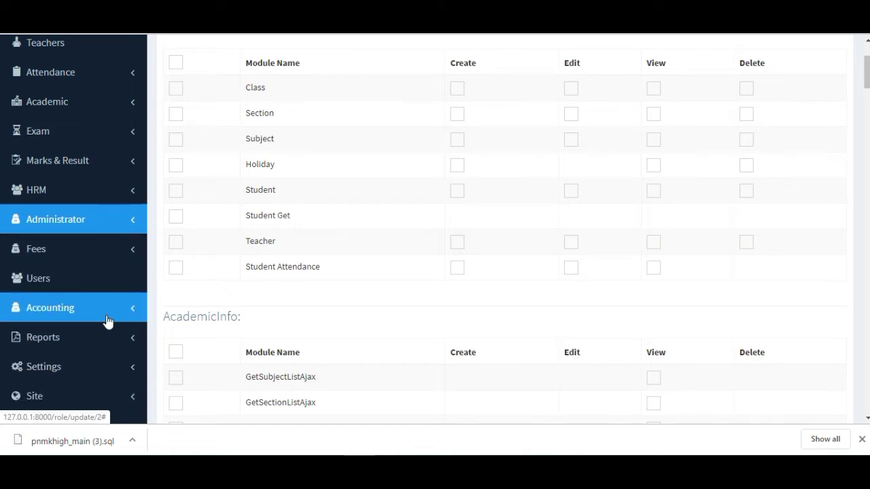
scroll(109, 322, up, 2)
scroll(57, 257, down, 5)
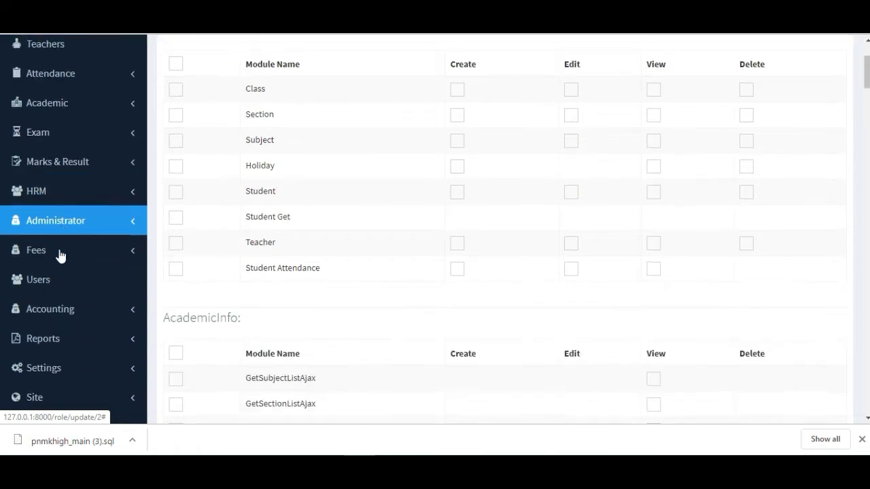
scroll(75, 275, up, 5)
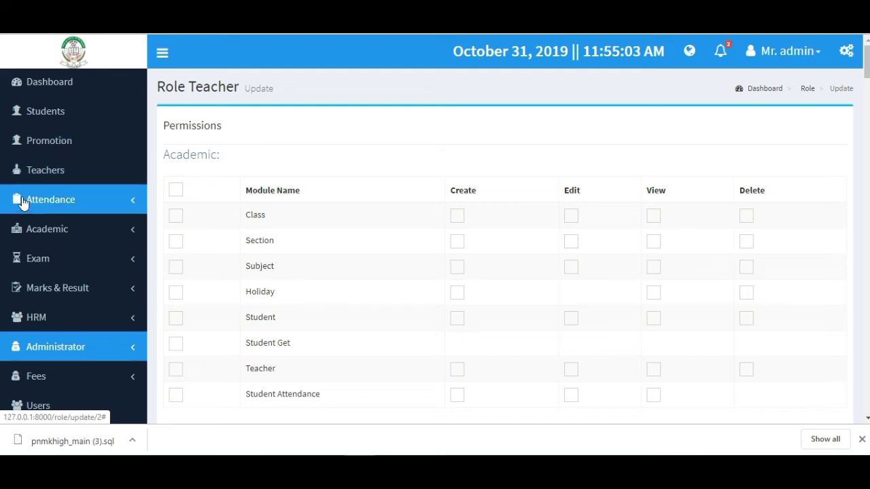
- Leave the Teacher role without updating it, open the Student list and pick the year 2019
click(51, 116)
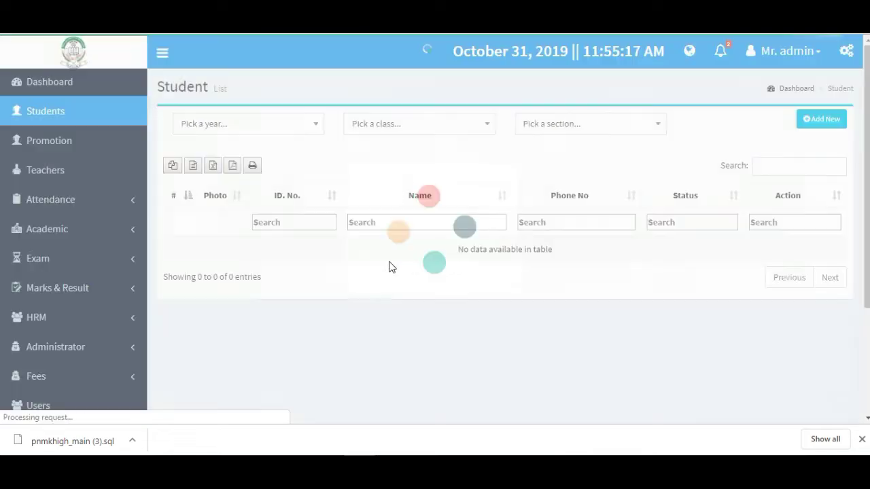
click(254, 130)
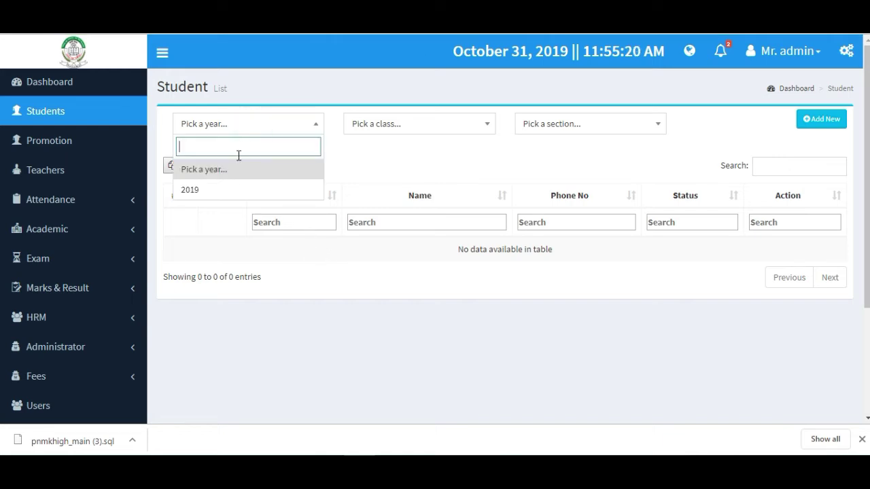
click(232, 190)
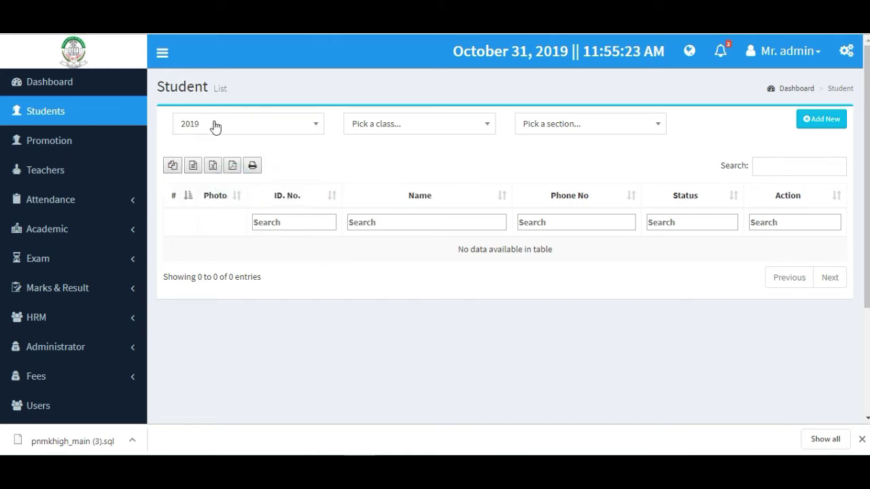
- Filter the student list to class YEAR SEVEN and section Year-7
click(379, 130)
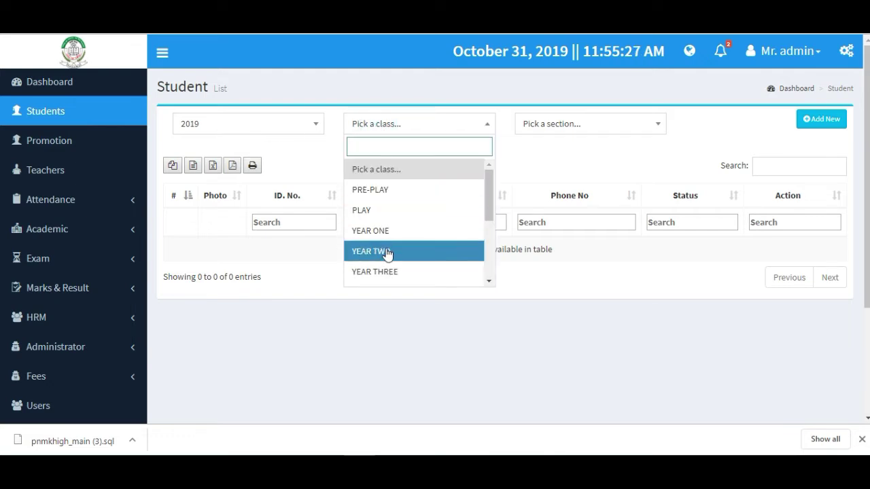
scroll(389, 255, down, 1)
scroll(378, 218, down, 1)
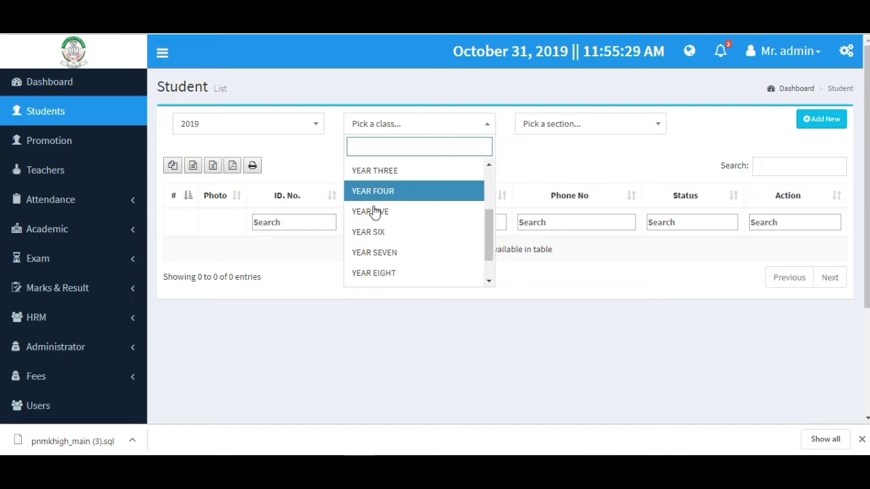
scroll(373, 213, down, 3)
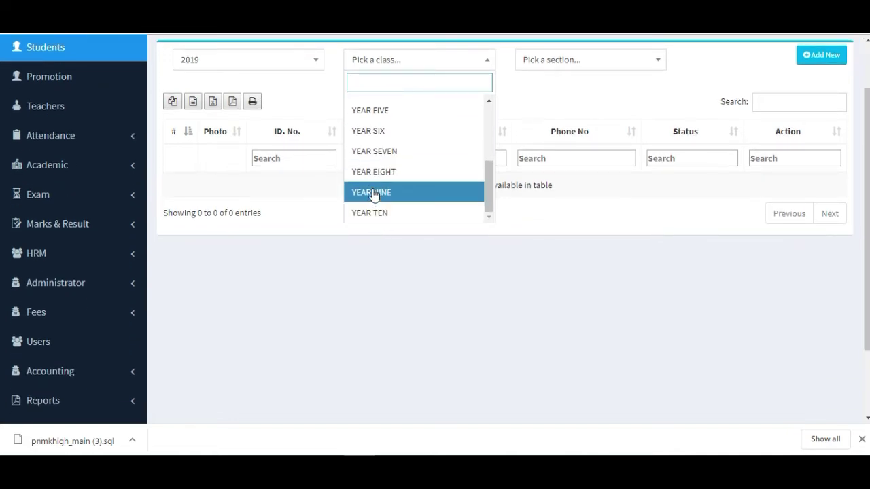
click(375, 152)
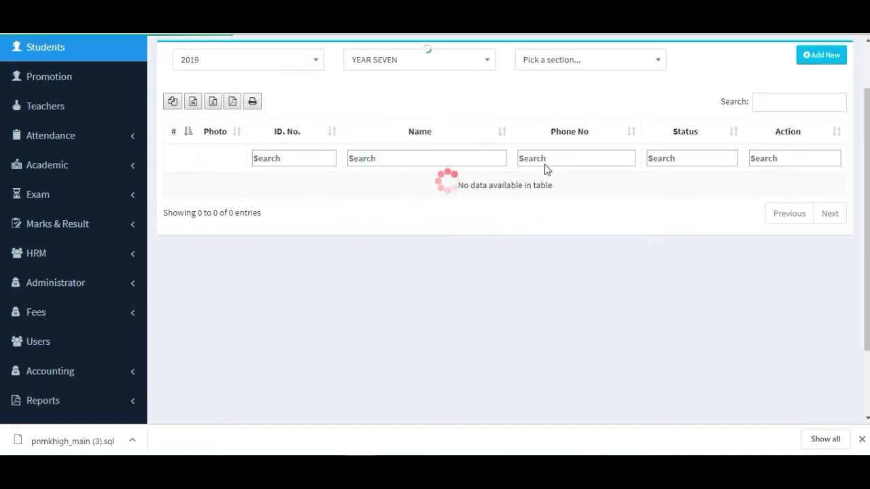
click(556, 68)
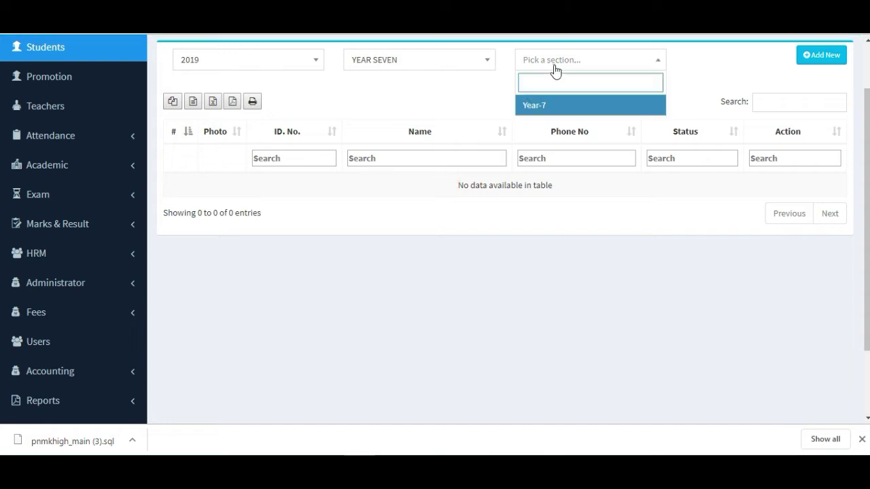
click(562, 105)
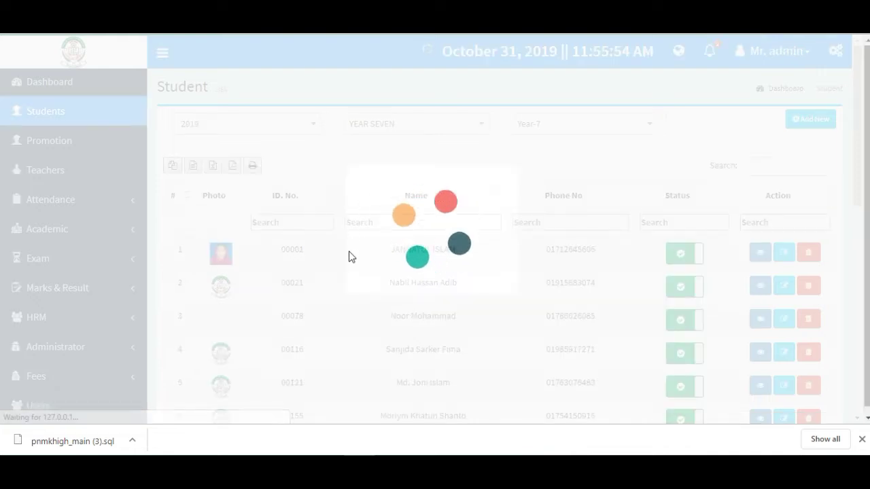
- Look over the filtered Year-7 student list from the first entry to the last
scroll(350, 256, down, 3)
scroll(367, 241, down, 4)
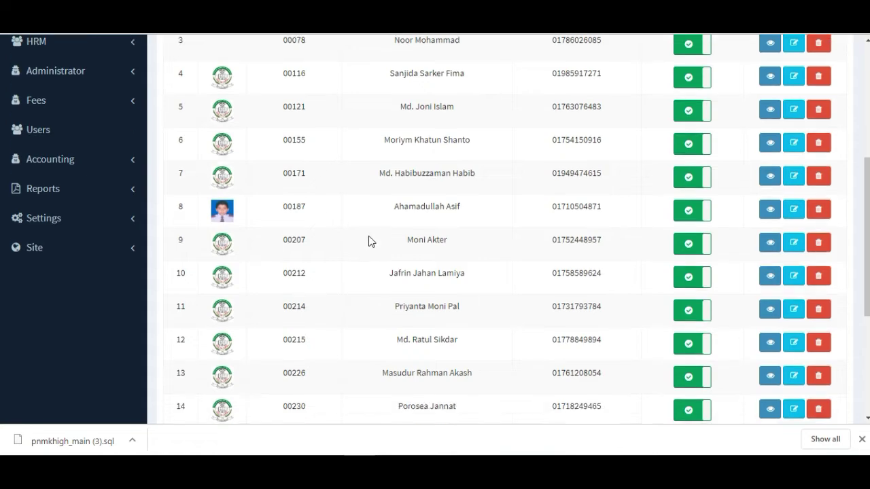
scroll(360, 119, up, 8)
scroll(353, 149, down, 8)
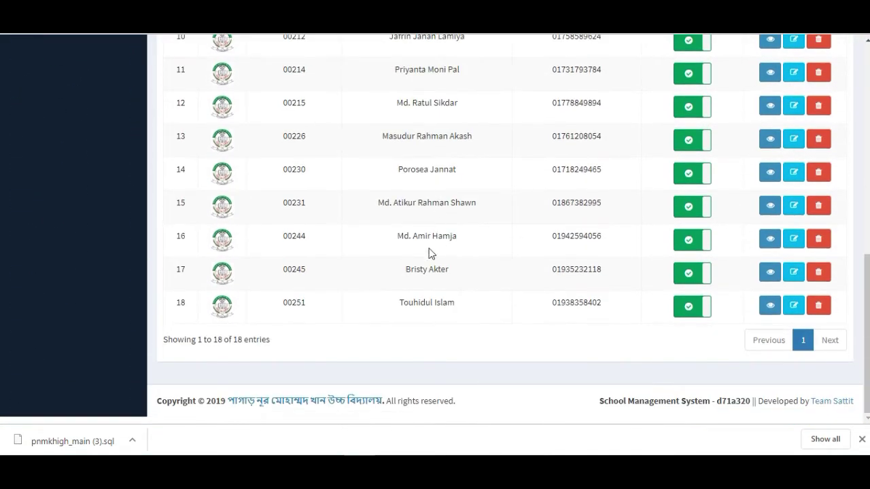
- Switch the first listed student's status to inactive and back to active
scroll(284, 354, up, 8)
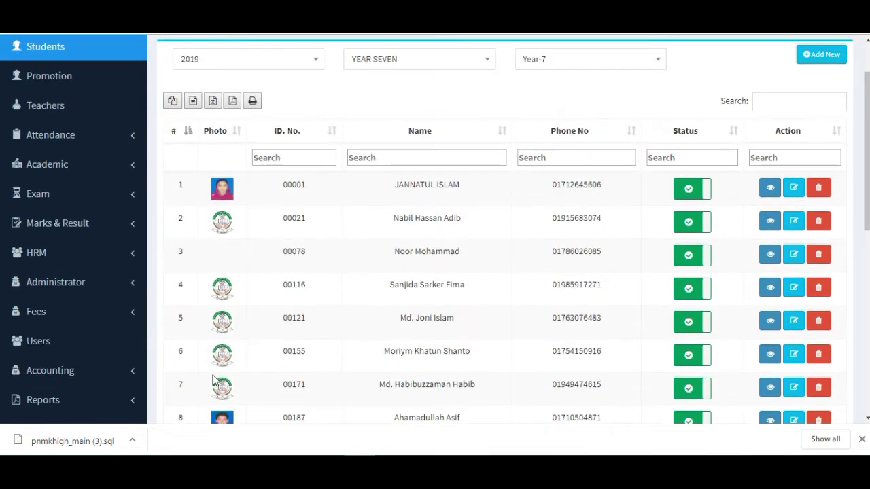
click(697, 197)
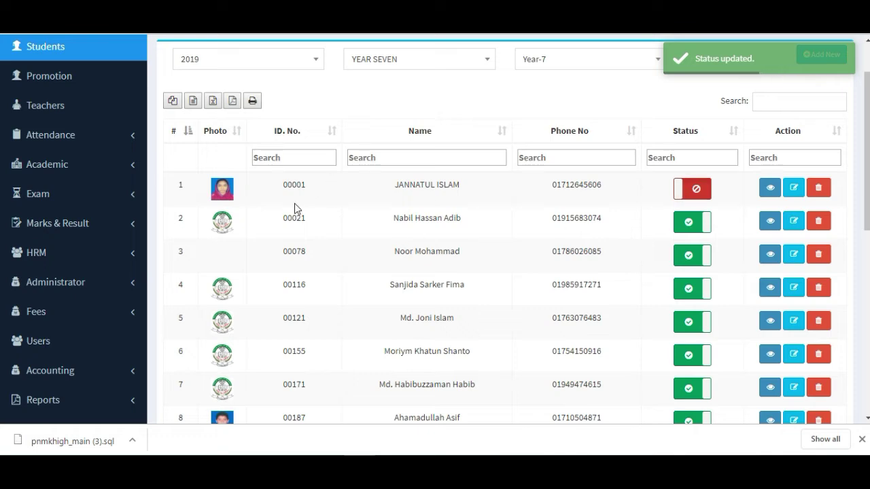
click(694, 195)
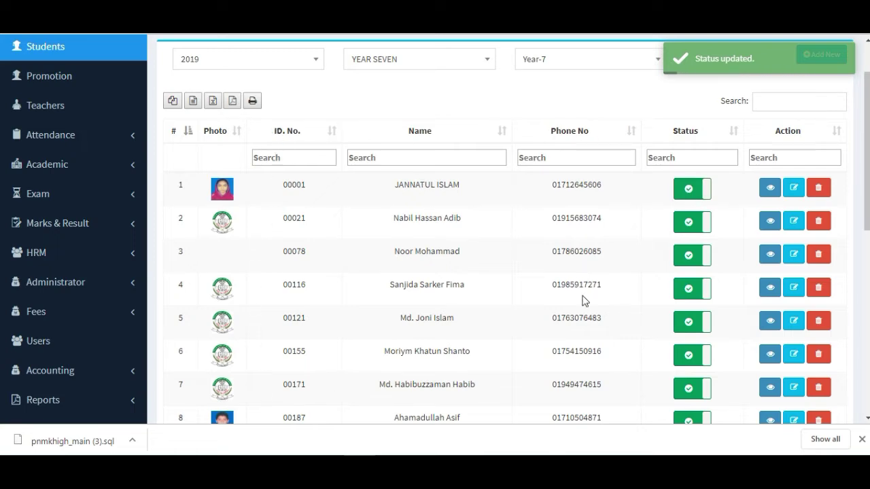
- Open the details page of the first student in the list
scroll(592, 316, down, 6)
scroll(594, 311, up, 6)
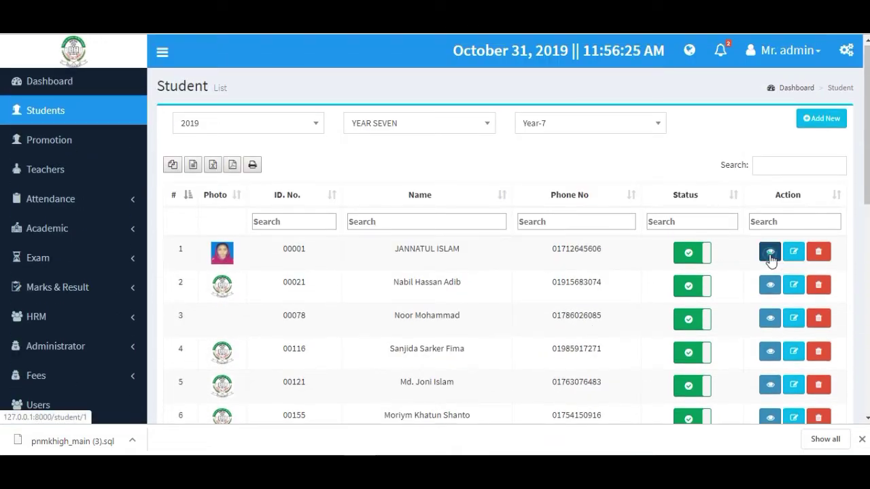
right_click(771, 257)
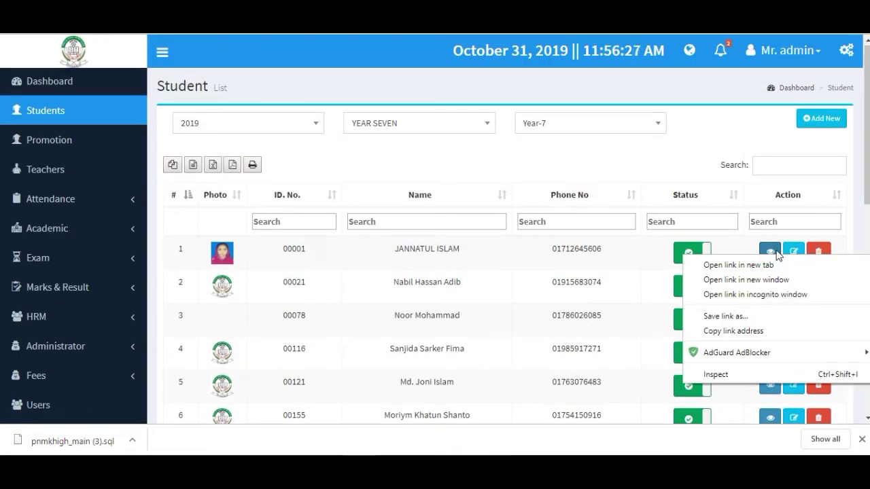
click(773, 253)
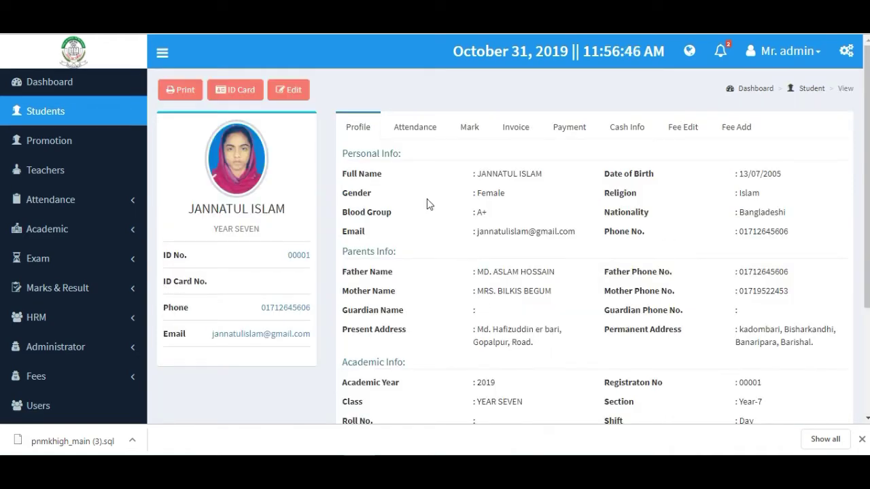
- Read through the student's profile, covering the personal, parents and academic information
scroll(295, 258, down, 2)
scroll(224, 196, up, 2)
scroll(342, 242, down, 1)
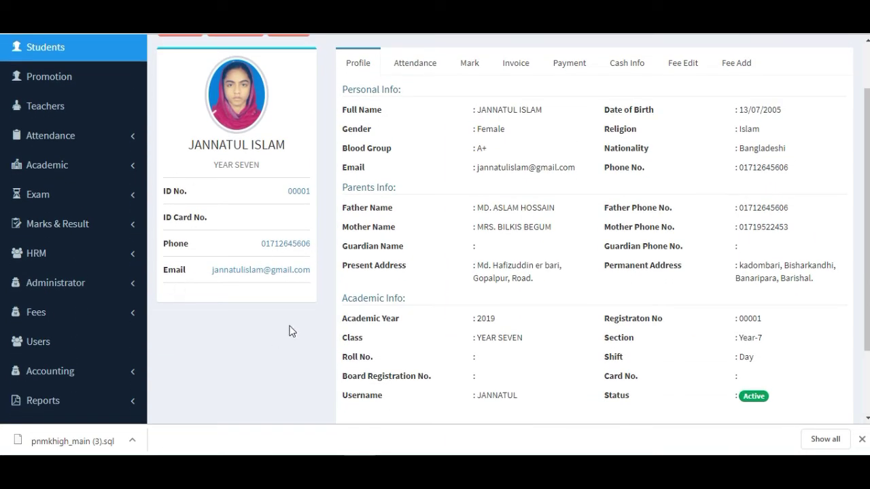
scroll(295, 252, up, 1)
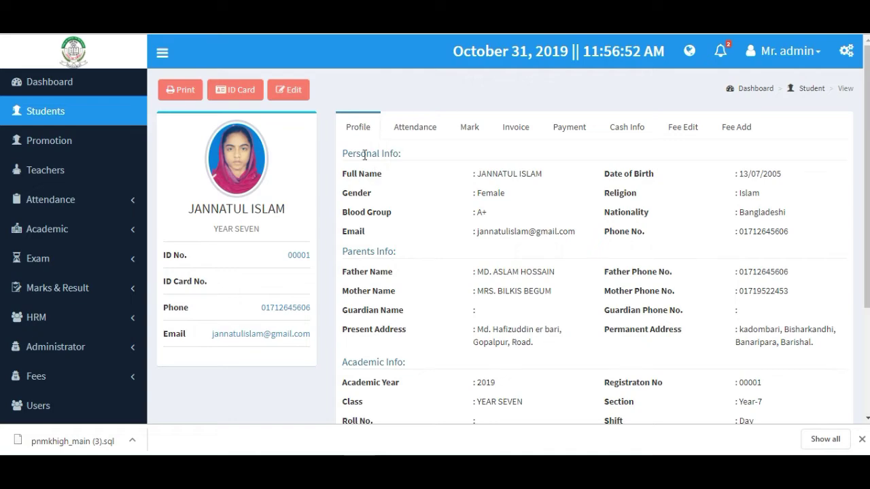
scroll(393, 312, down, 4)
scroll(418, 204, up, 2)
scroll(761, 199, down, 2)
scroll(512, 192, up, 2)
- Check the student's attendance record and go through the exam marks, totals, grades and points by subject
click(398, 127)
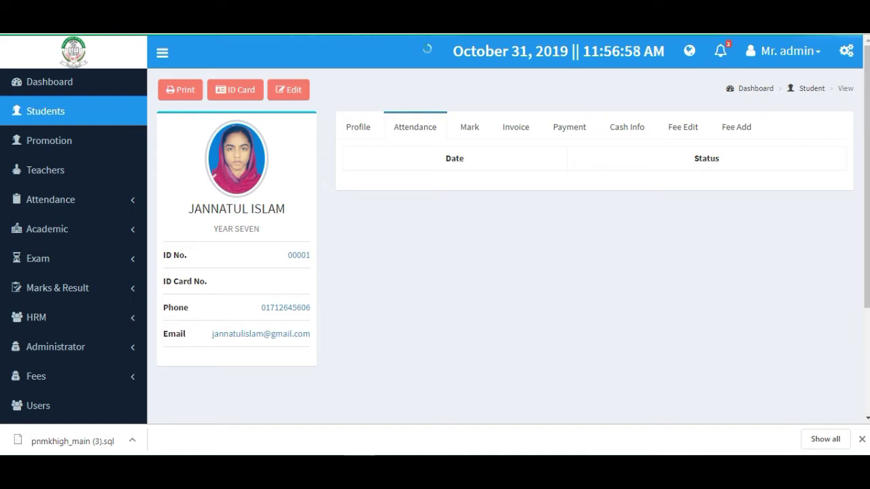
click(472, 128)
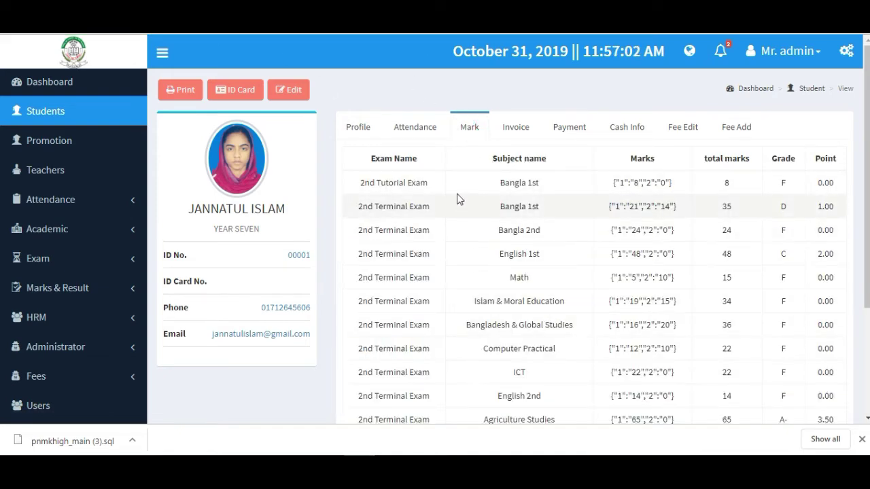
scroll(684, 157, down, 2)
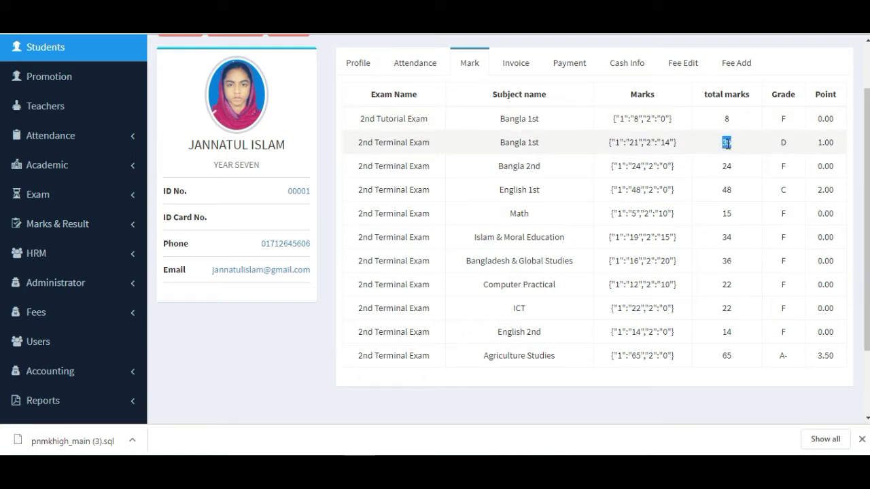
click(785, 140)
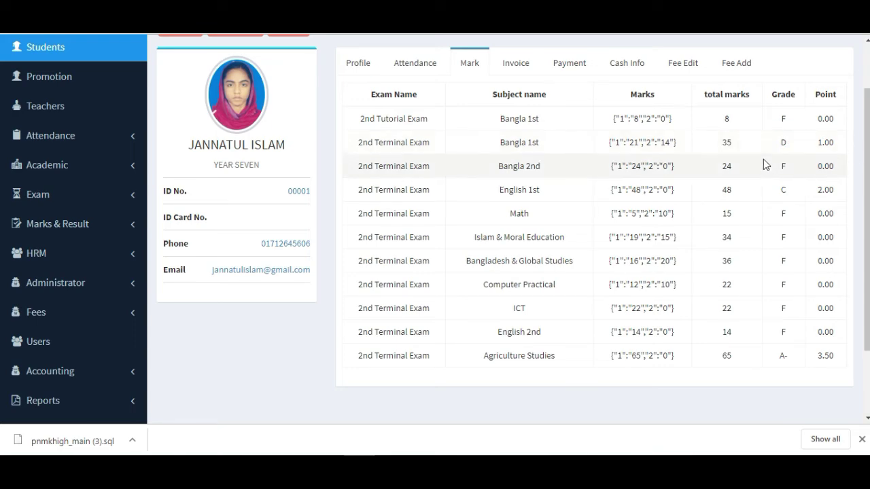
scroll(783, 197, down, 1)
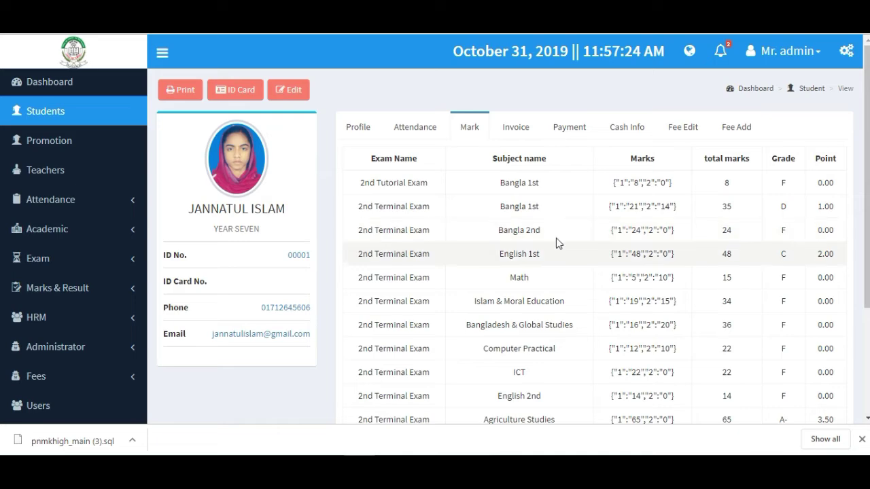
scroll(544, 248, down, 3)
scroll(531, 242, up, 3)
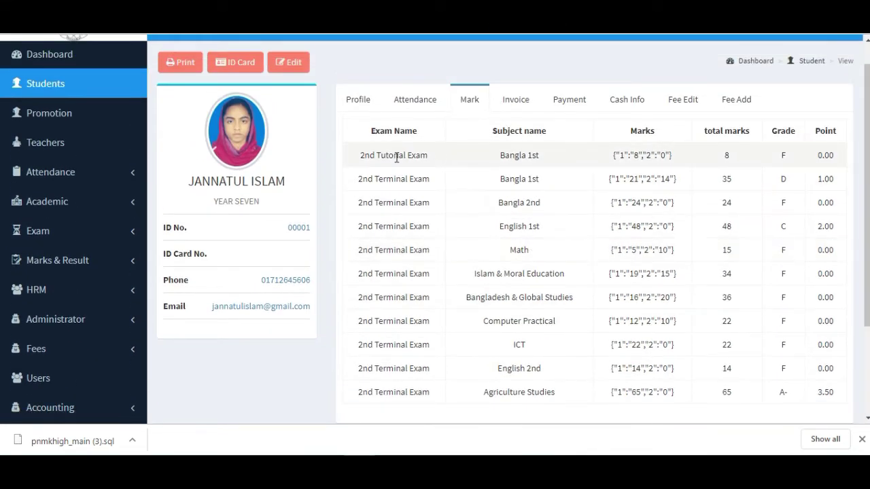
scroll(407, 286, down, 2)
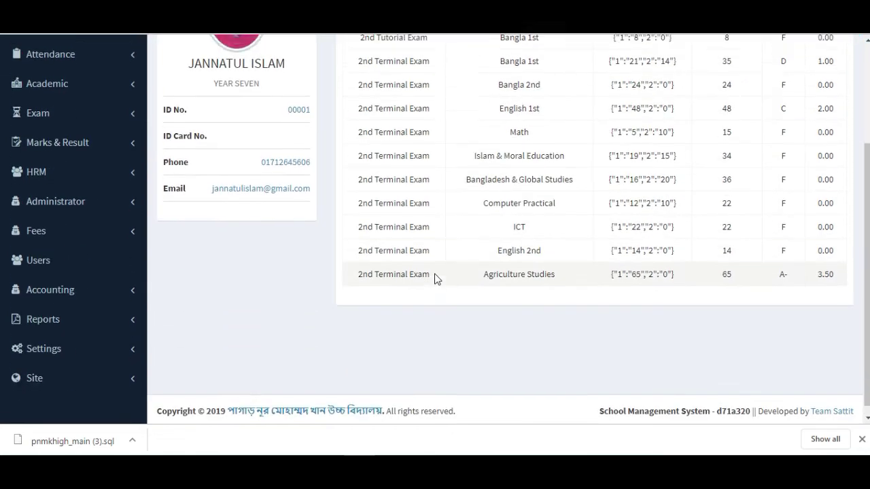
scroll(476, 204, up, 2)
scroll(516, 216, down, 2)
scroll(552, 102, up, 2)
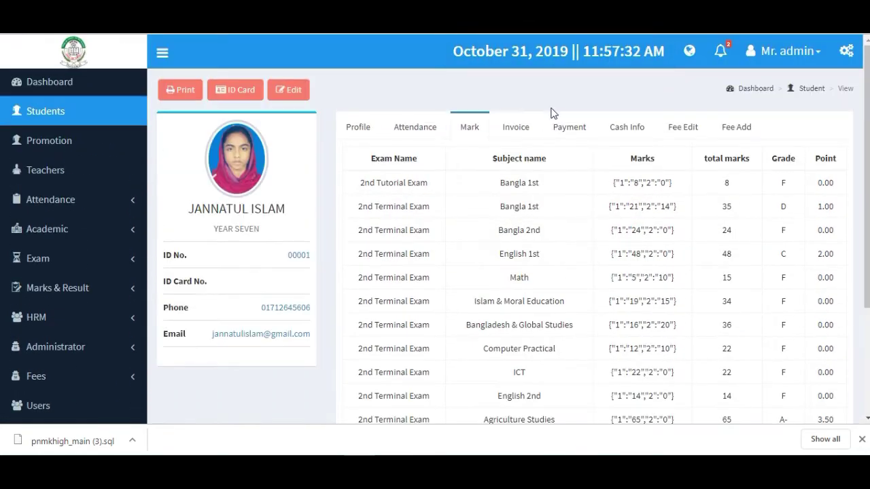
- Examine the student's invoice details, from the admission fee down to the total at the end
click(518, 128)
scroll(450, 212, down, 1)
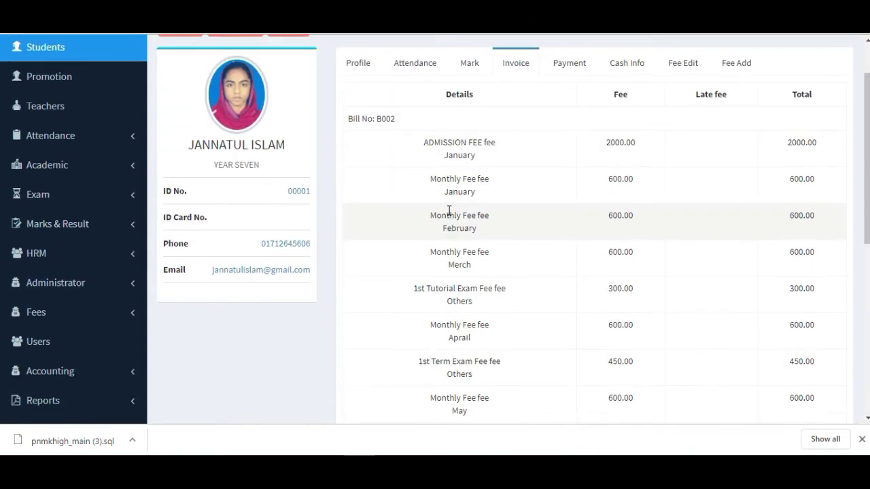
scroll(452, 153, down, 5)
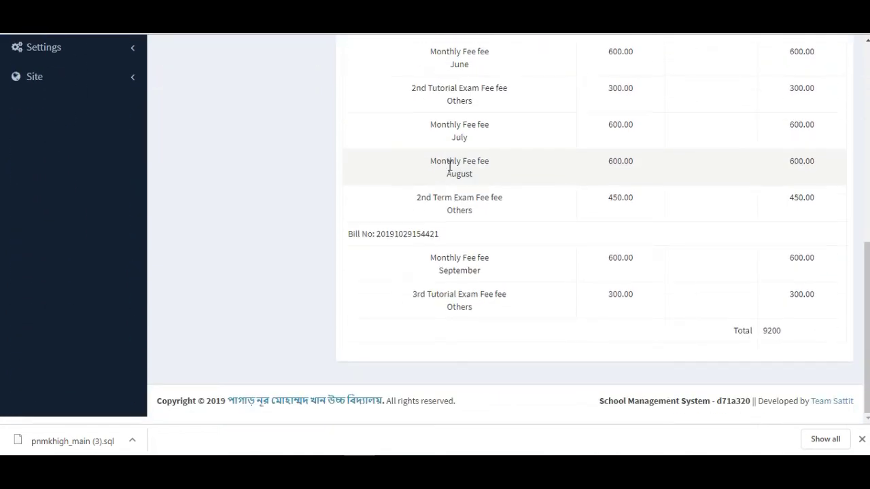
scroll(450, 166, up, 7)
scroll(388, 217, down, 3)
scroll(392, 160, up, 3)
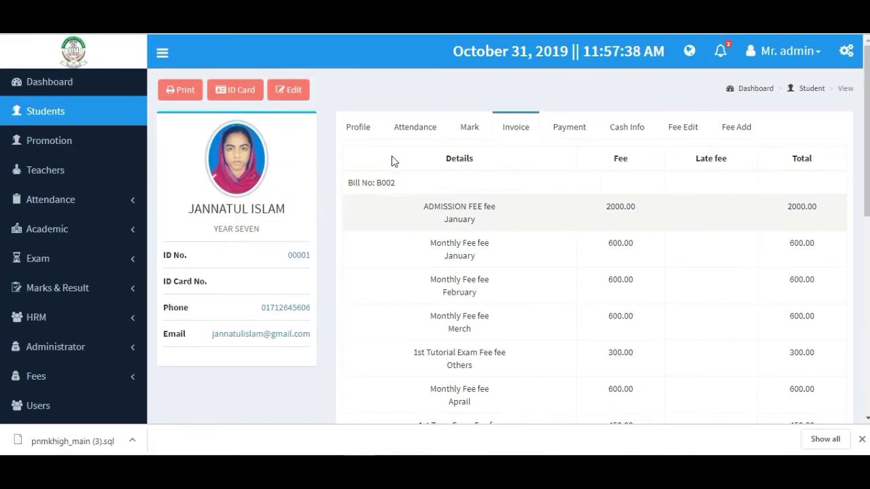
scroll(372, 186, down, 5)
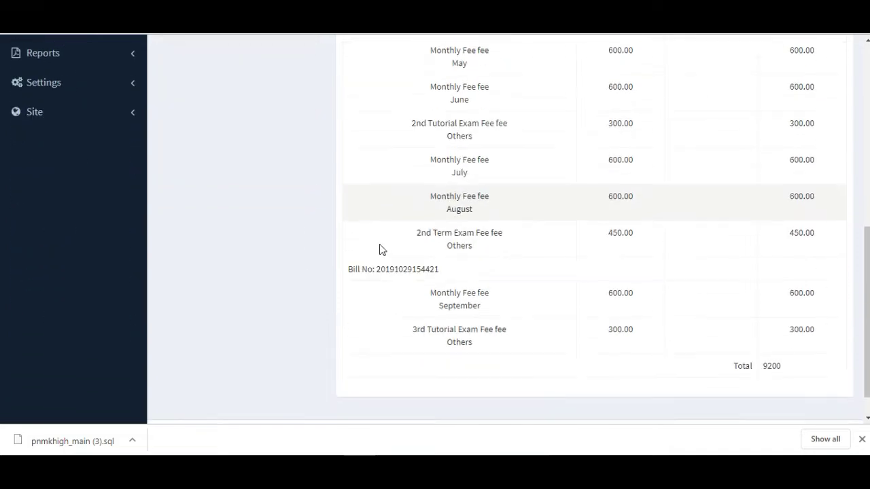
scroll(470, 161, up, 5)
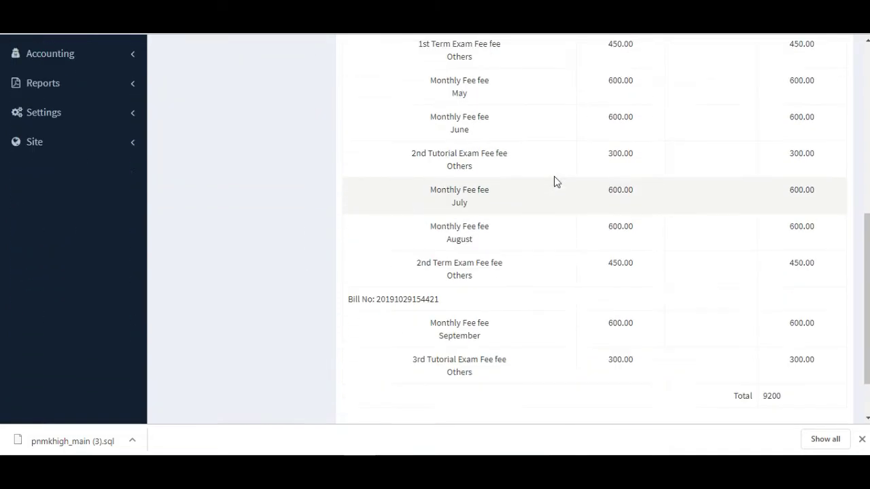
scroll(560, 155, down, 4)
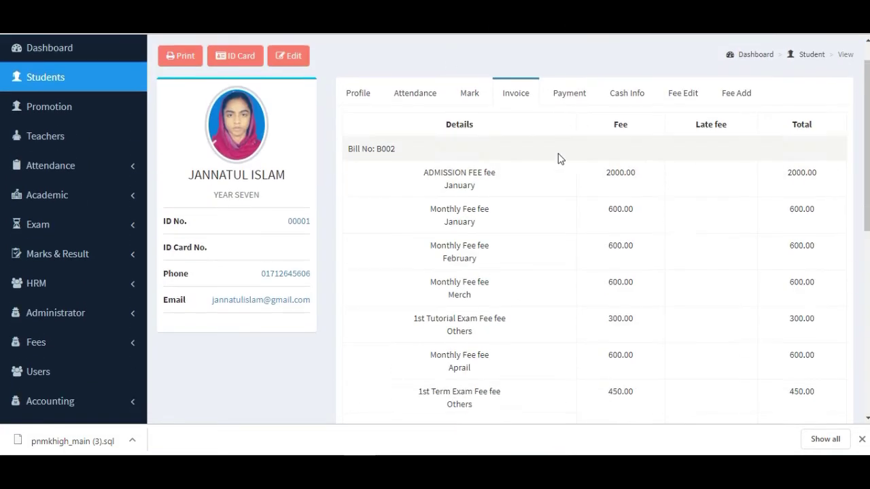
- View the student's payment history and the Cash Info summary of payable, paid and due amounts
scroll(563, 151, up, 4)
click(575, 131)
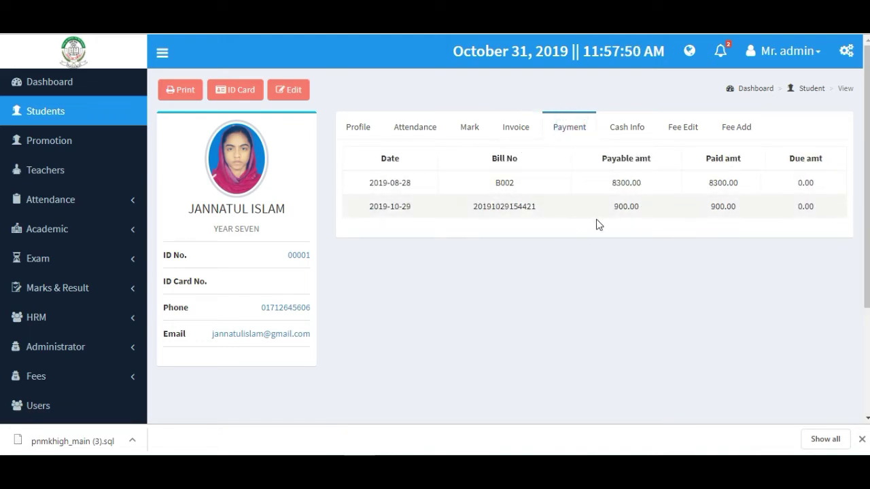
click(631, 140)
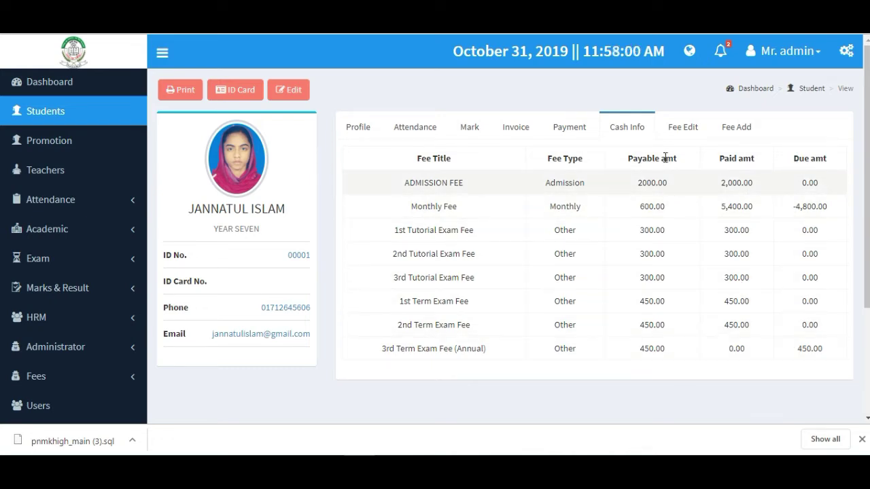
- Review the student's fee amounts in Fee Edit and select the Admission fee's amount
click(671, 135)
scroll(554, 254, down, 3)
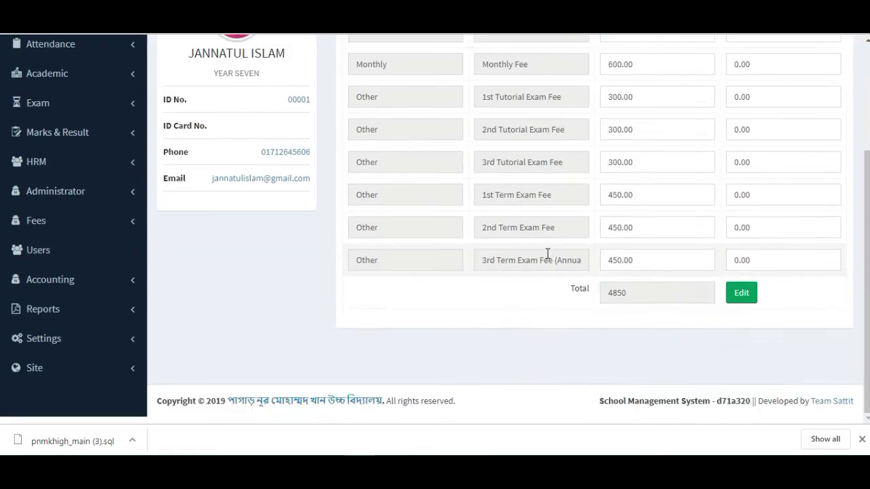
scroll(659, 107, up, 3)
scroll(715, 234, down, 5)
scroll(679, 245, up, 5)
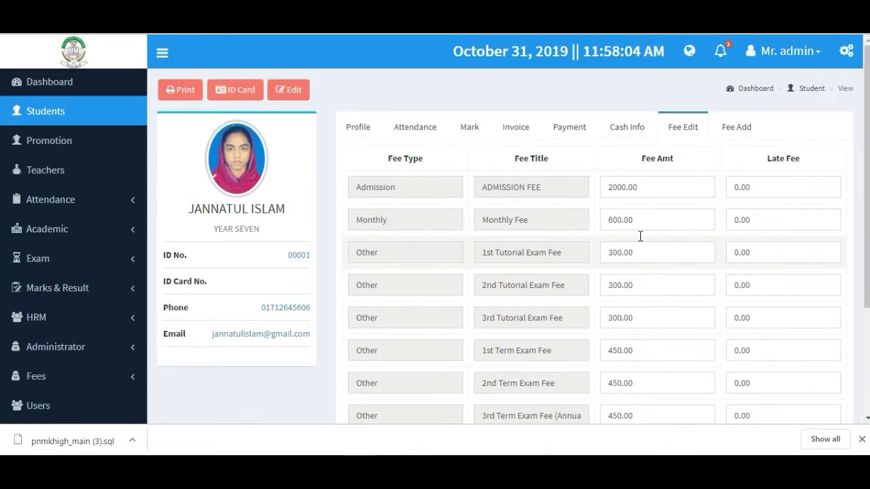
drag(649, 181, 597, 194)
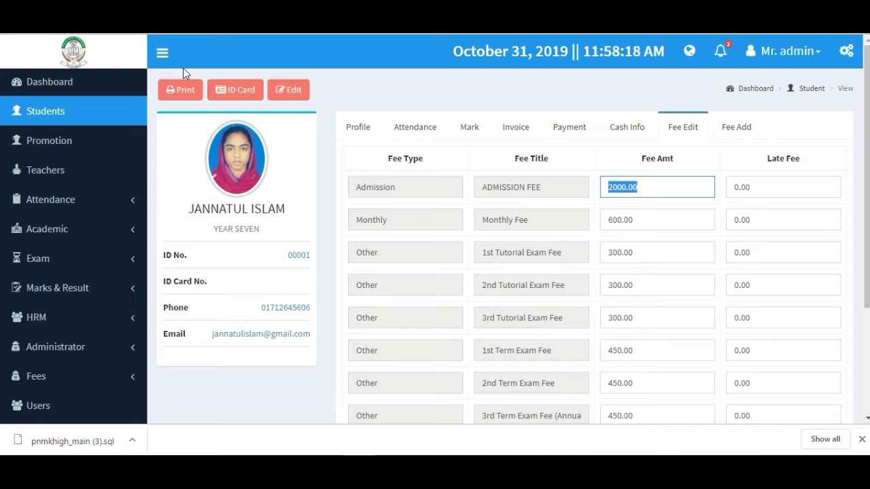
- Check the remaining fees and the total in Fee Edit, and view the student's Fee Add section
scroll(609, 178, down, 3)
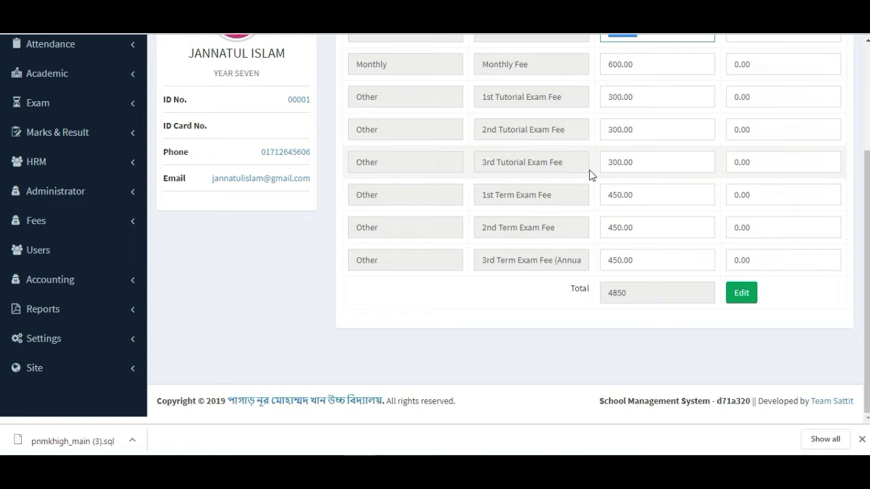
scroll(588, 161, up, 3)
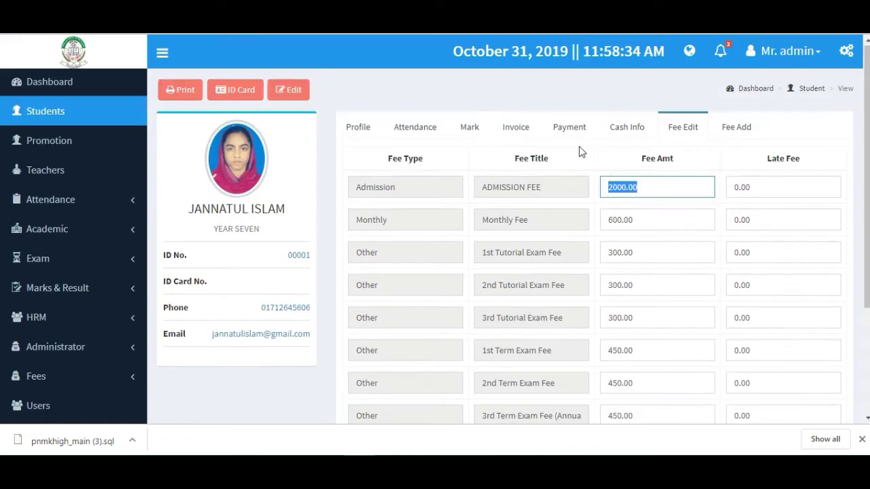
click(743, 142)
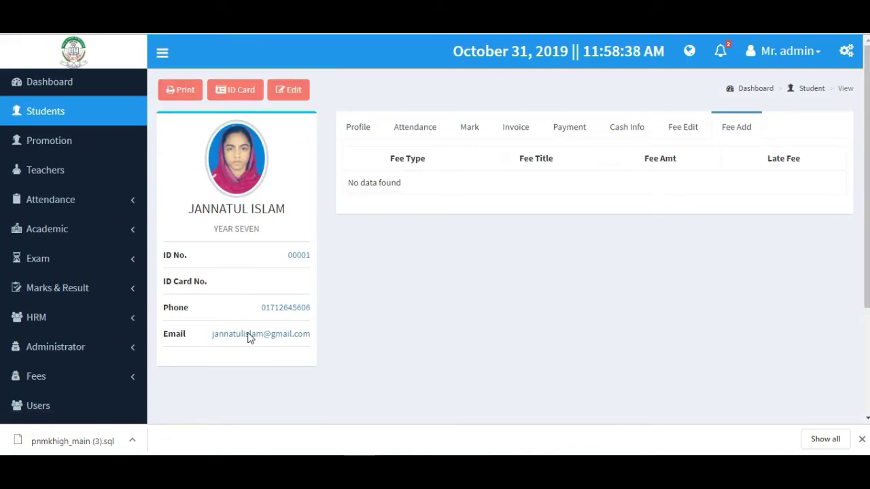
scroll(462, 330, down, 3)
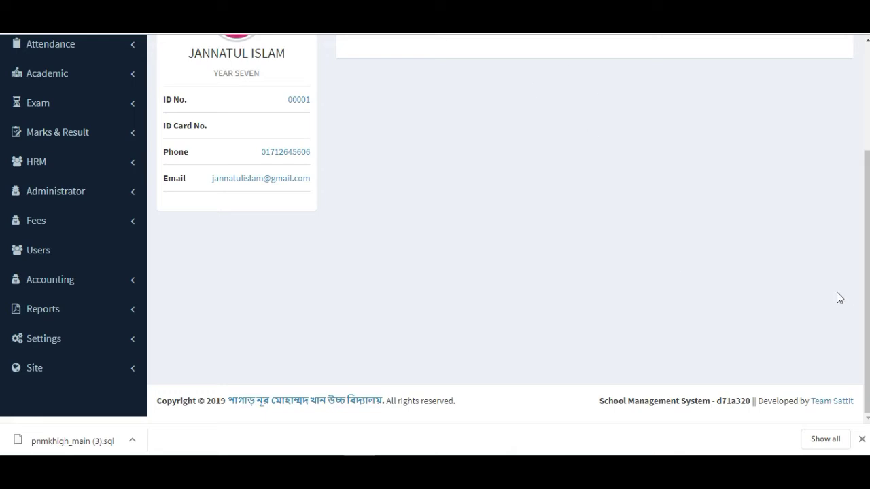
scroll(840, 297, up, 3)
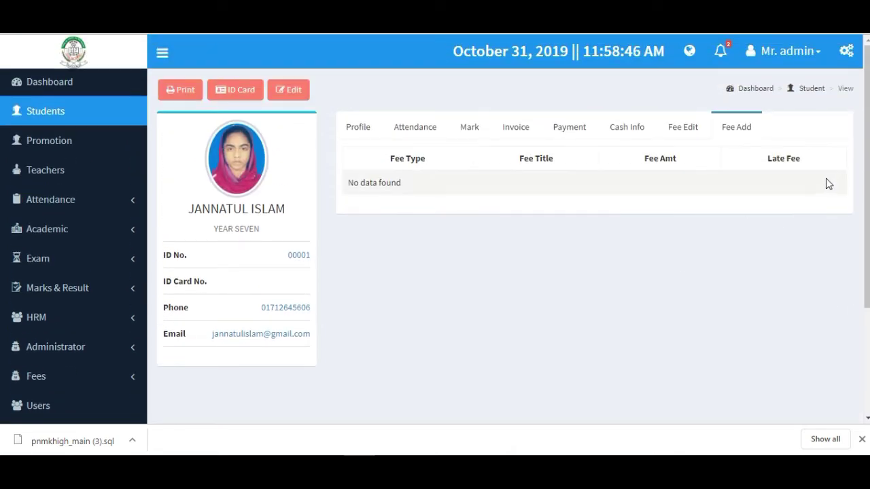
- Preview the student's ID card for printing, cancel the print, and return to the Profile information
click(252, 95)
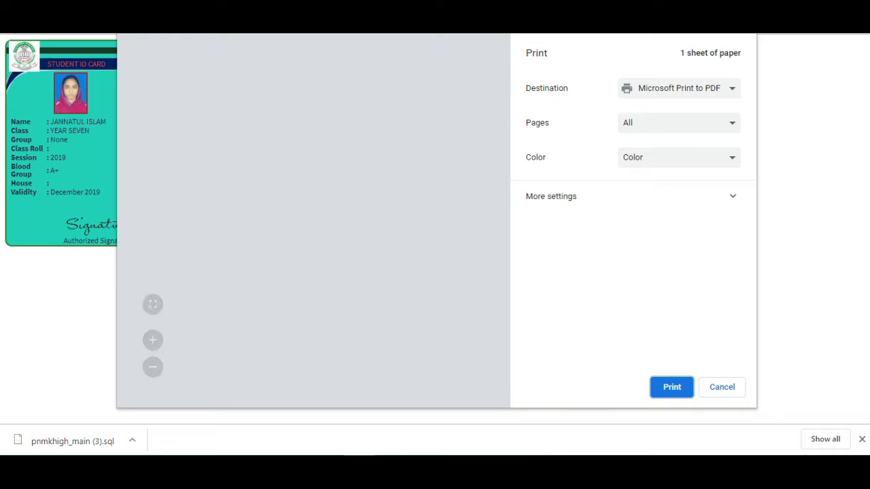
click(710, 387)
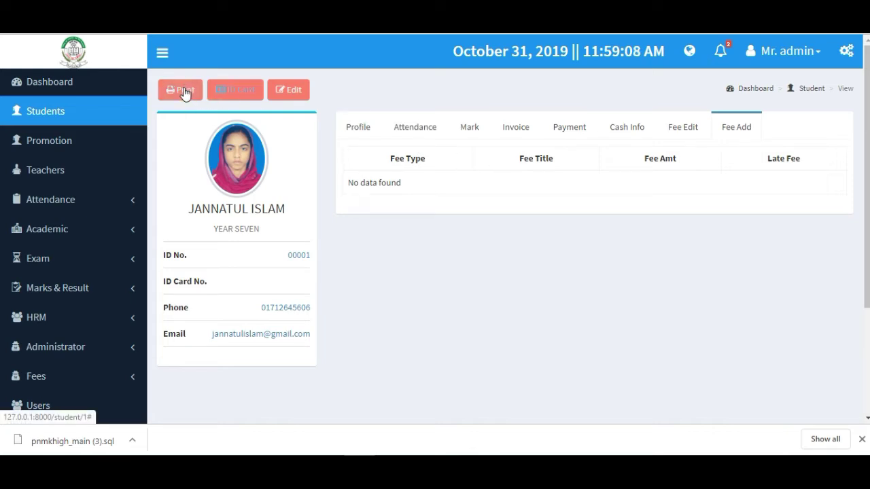
click(348, 136)
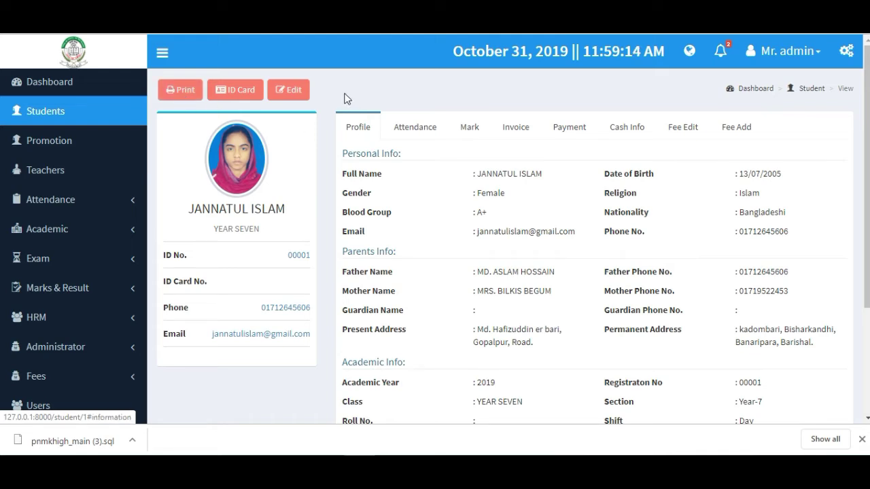
- Open the student's record for editing in a new browser tab and look through its student, guardian and academic details
right_click(296, 98)
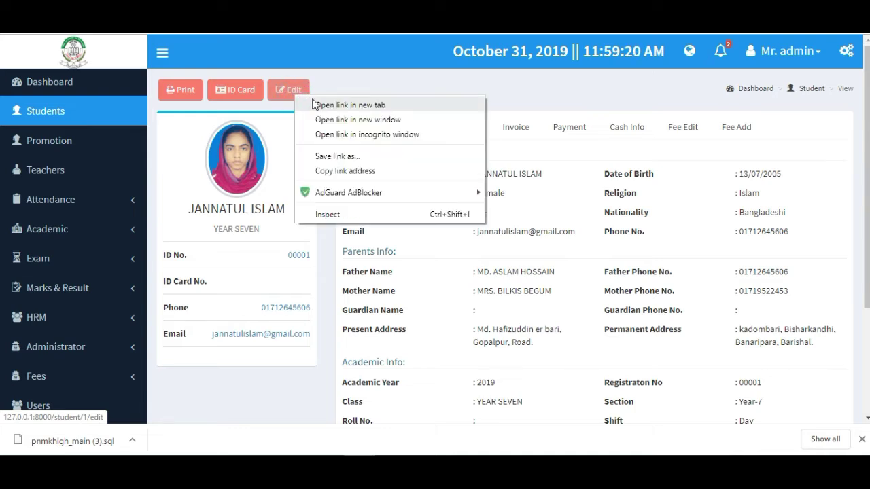
click(320, 104)
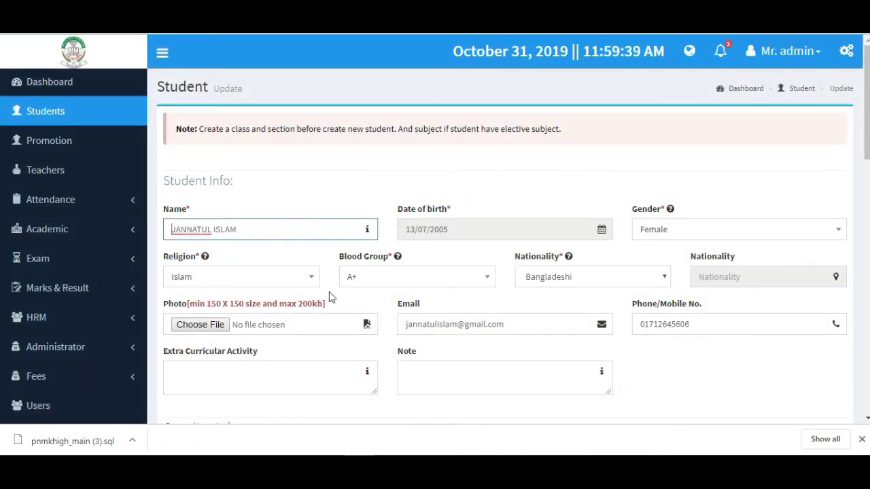
scroll(316, 288, down, 4)
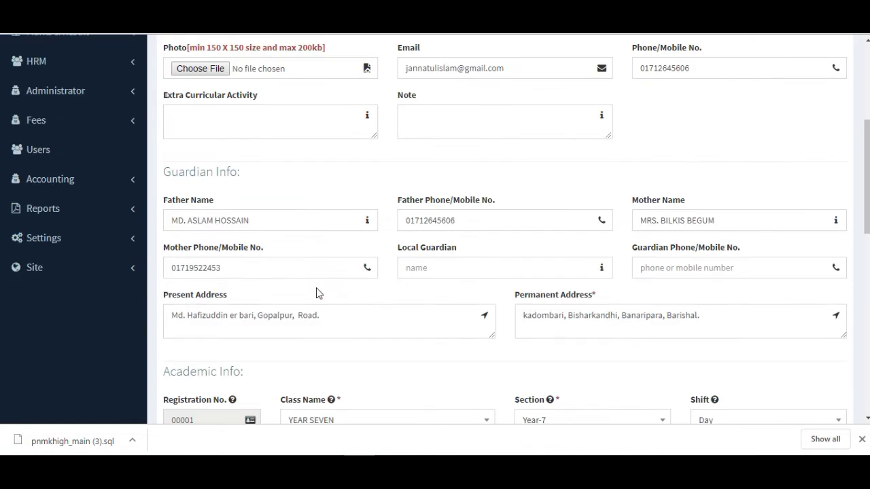
scroll(317, 292, up, 2)
scroll(398, 156, down, 4)
scroll(579, 213, down, 7)
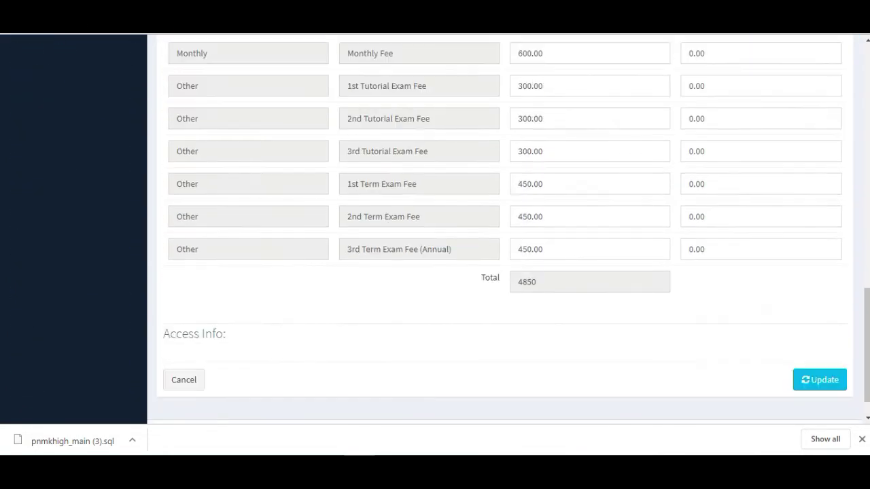
- Check the fee amounts under Fee Info and submit the update of the student's record
scroll(209, 210, up, 3)
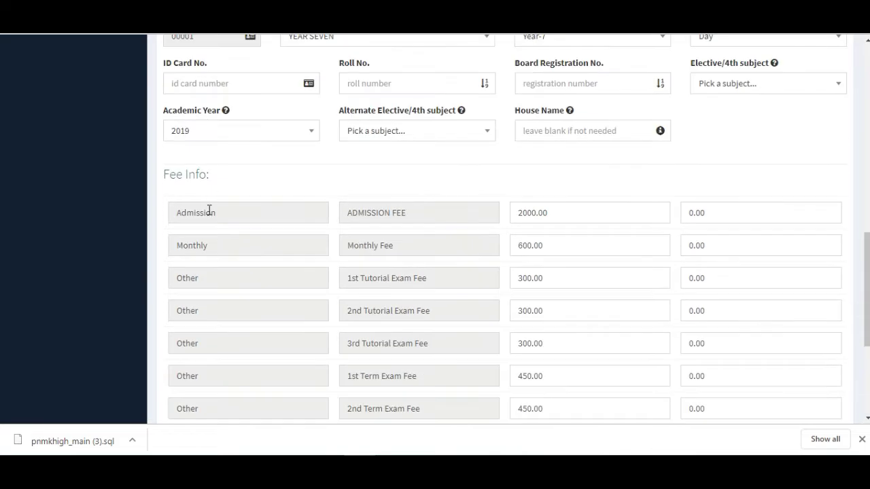
scroll(213, 214, down, 2)
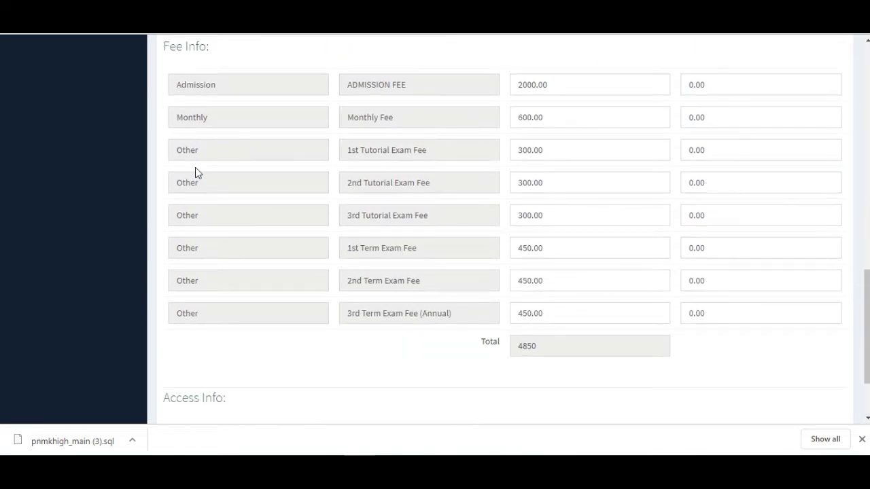
scroll(788, 356, down, 3)
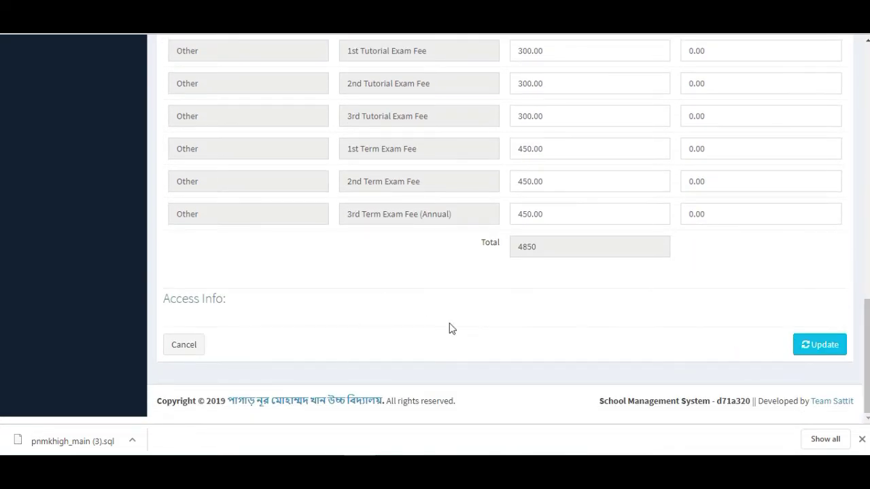
click(821, 344)
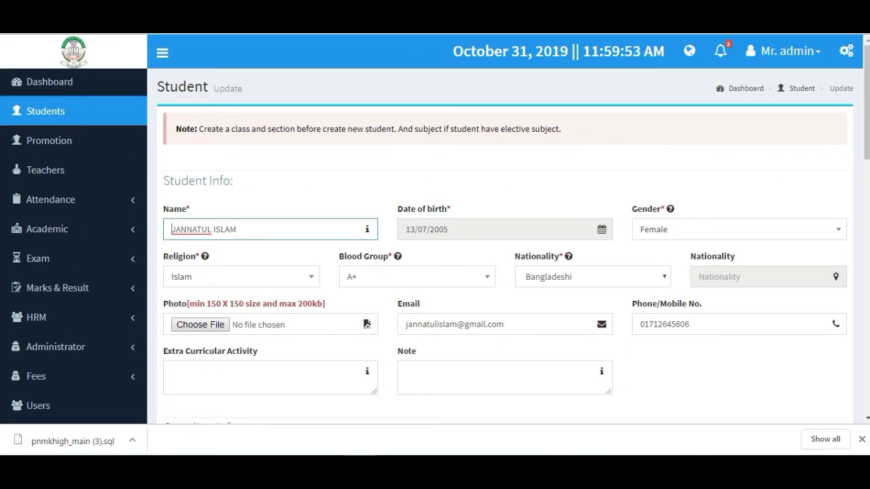
- Start a new student record from the Student list and examine its student, guardian, academic and access fields
click(39, 117)
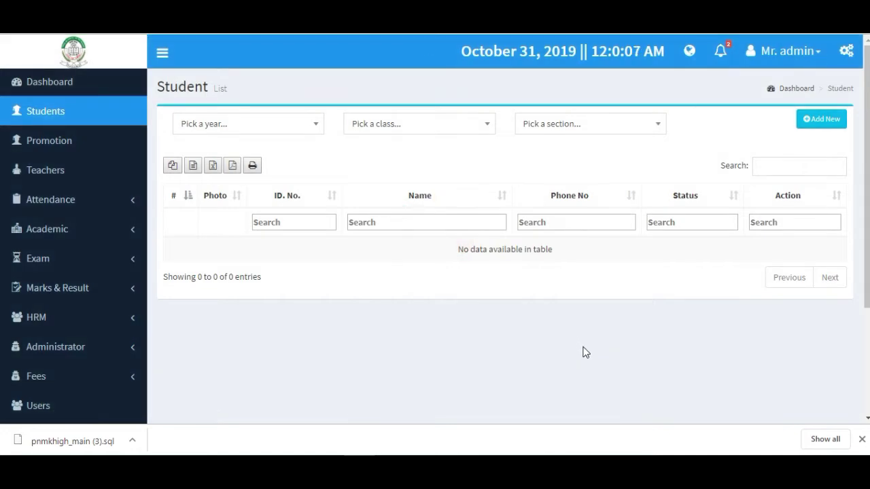
click(817, 124)
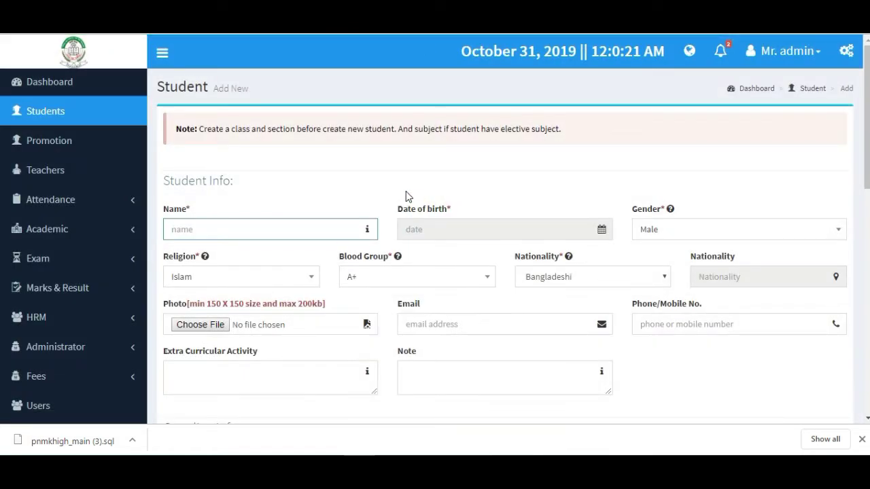
scroll(265, 225, down, 1)
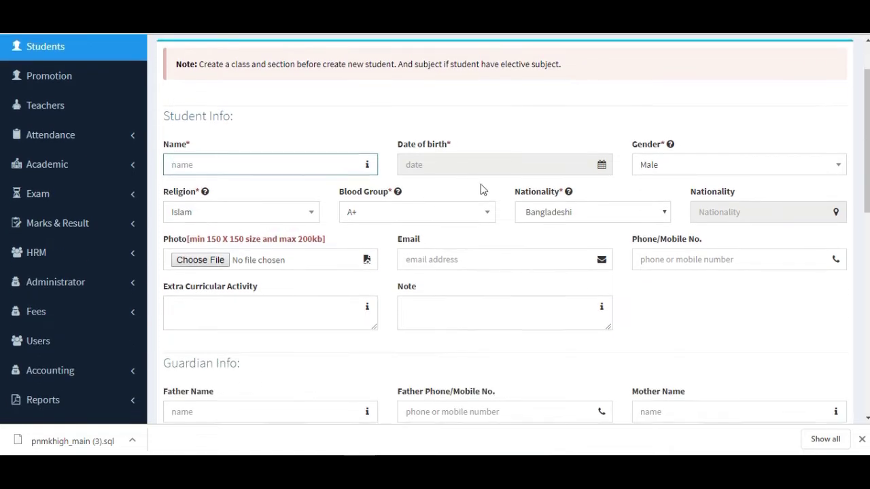
scroll(482, 189, down, 1)
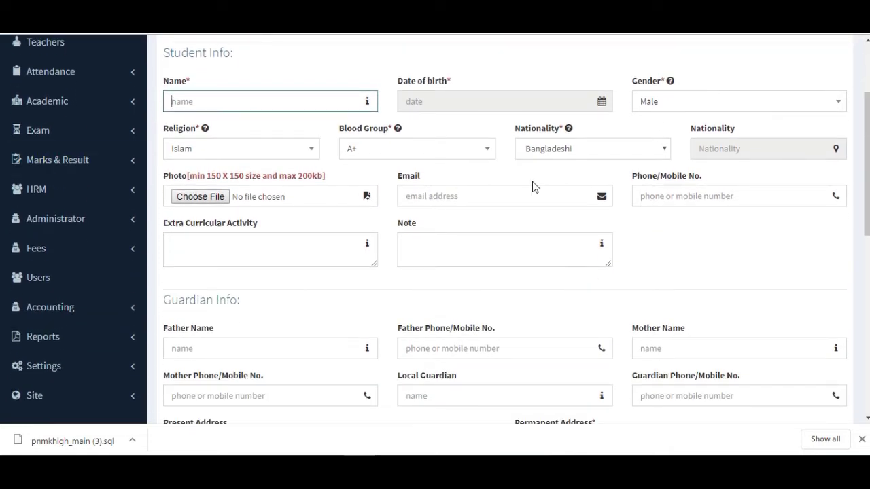
scroll(534, 186, down, 2)
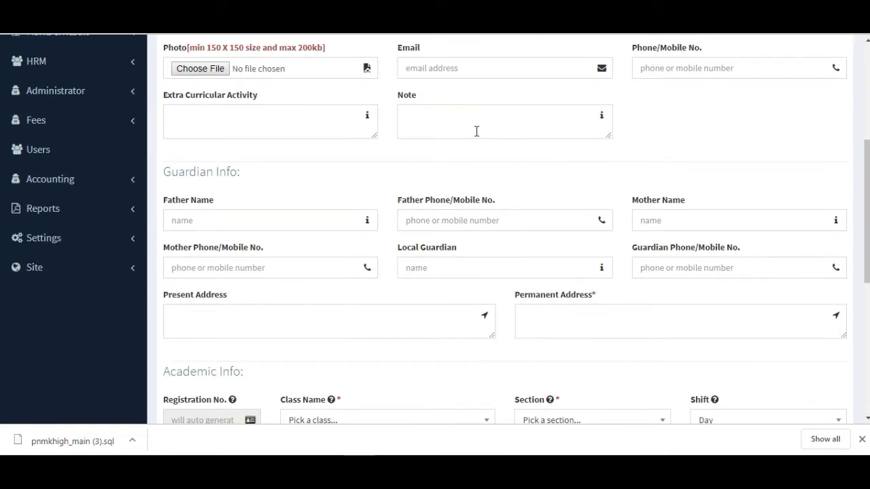
scroll(468, 161, down, 3)
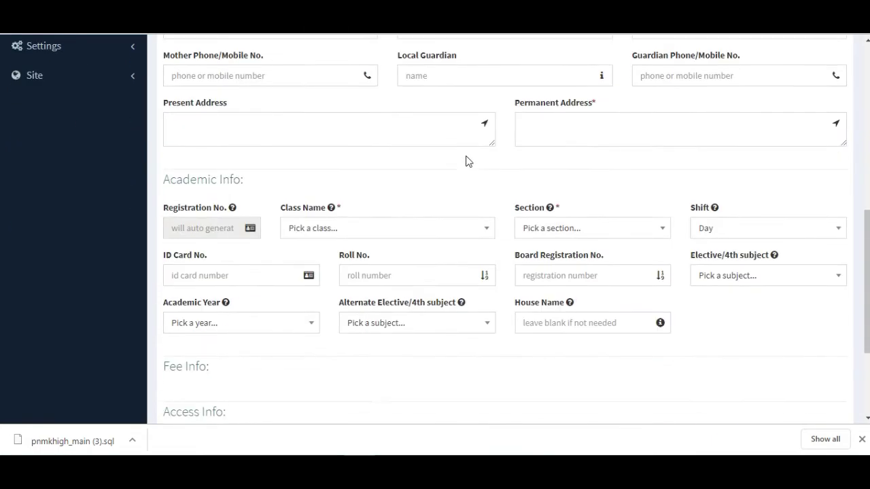
scroll(290, 121, up, 2)
scroll(375, 129, down, 1)
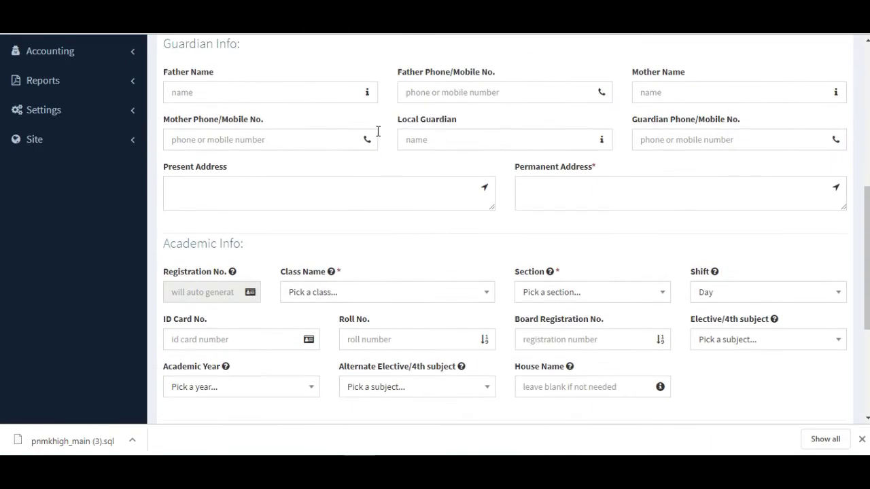
scroll(350, 109, down, 3)
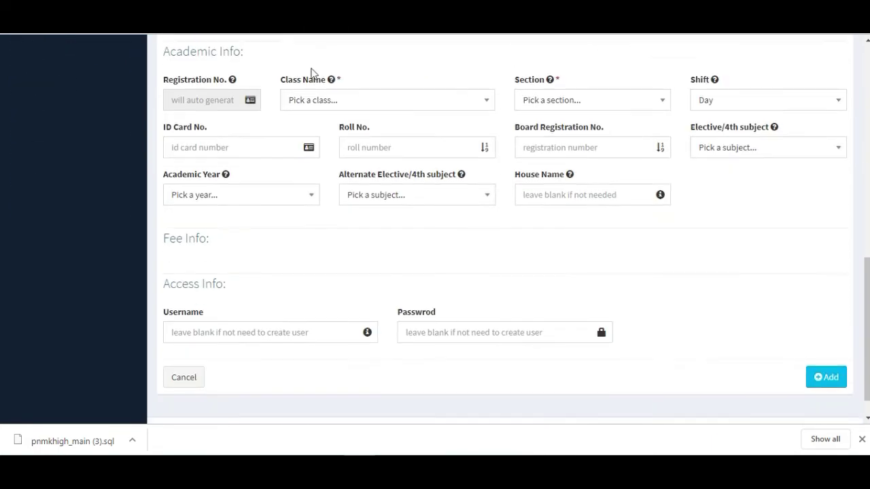
- Set the new student's class and section to PRE-PLAY and the academic year to 2019
click(313, 108)
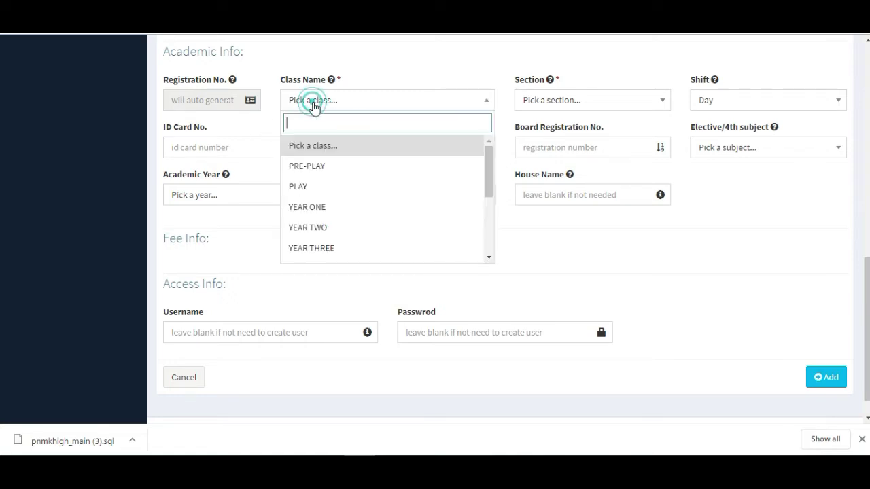
click(372, 171)
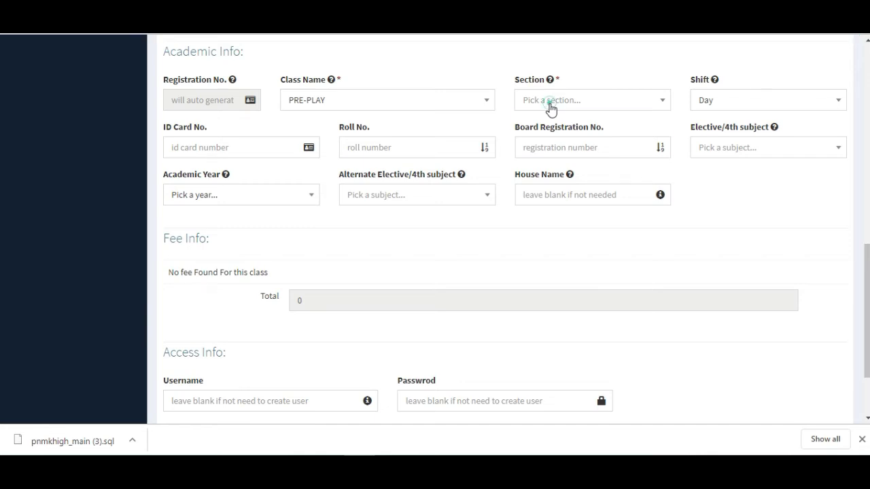
click(551, 109)
click(554, 145)
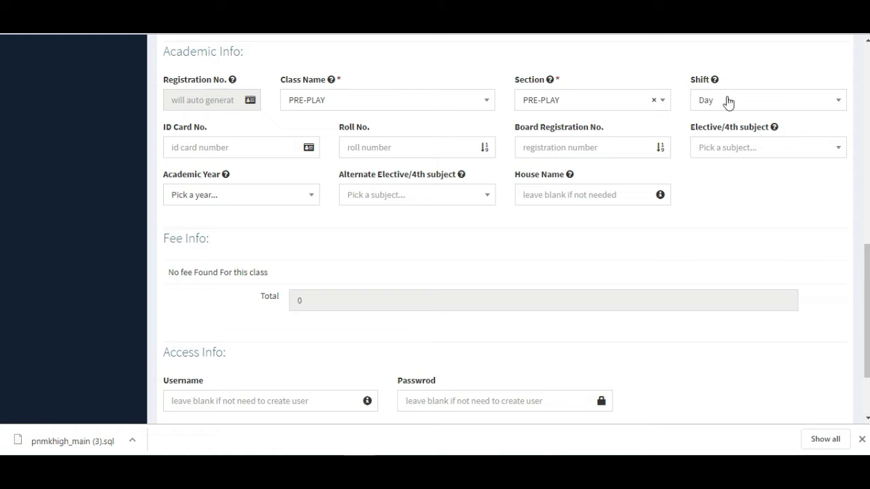
click(234, 194)
click(200, 259)
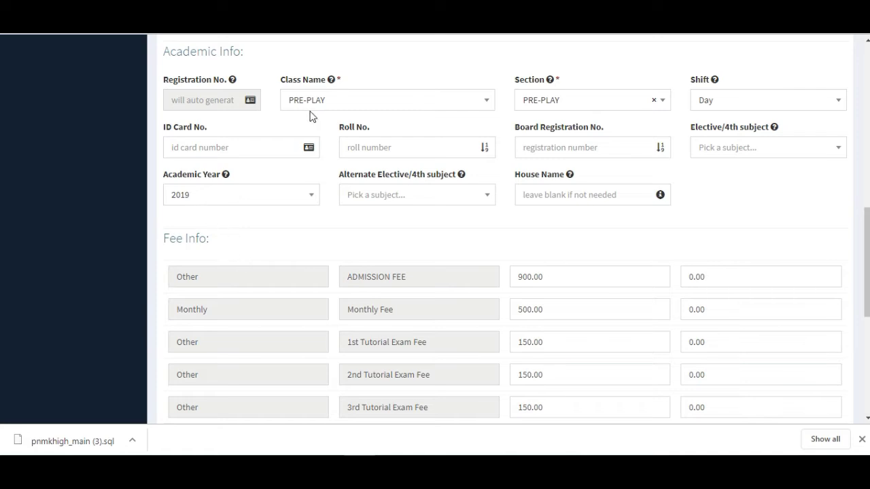
- Review the fees loaded for the new student, the Access Info fields and the rest of the form
scroll(328, 238, down, 1)
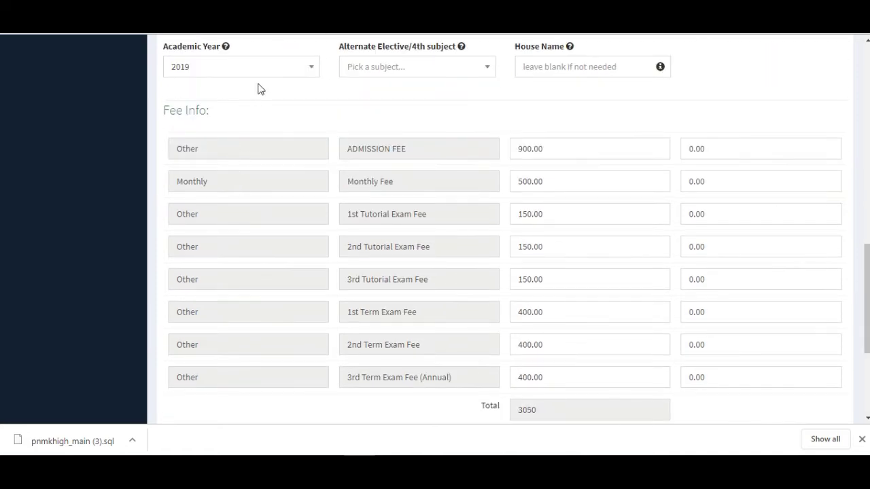
scroll(428, 129, down, 3)
scroll(590, 204, up, 2)
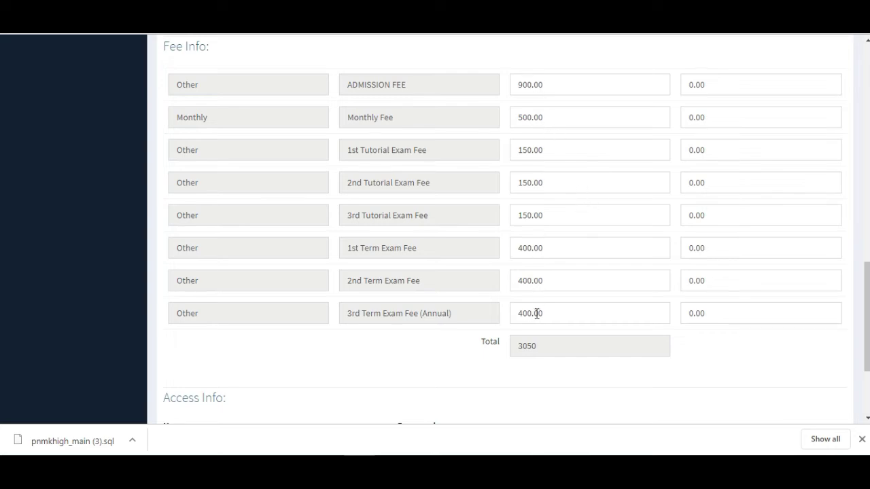
scroll(537, 313, down, 2)
scroll(536, 316, up, 5)
scroll(536, 323, down, 7)
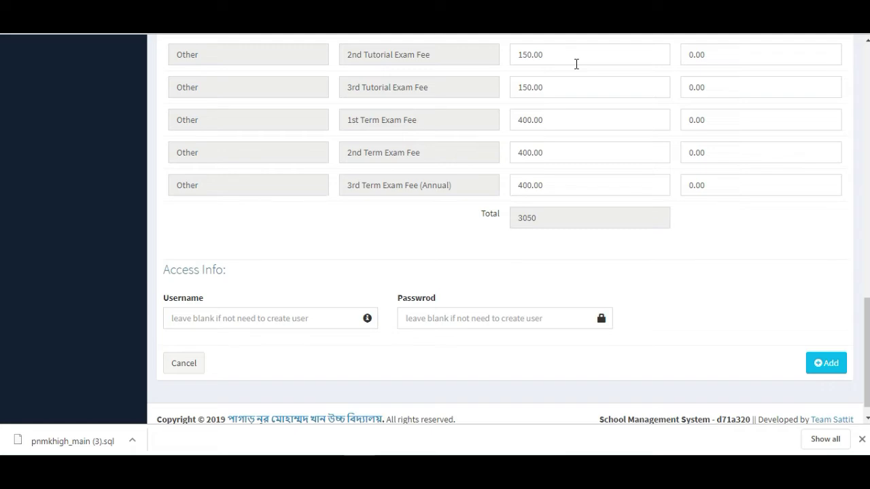
scroll(514, 148, up, 10)
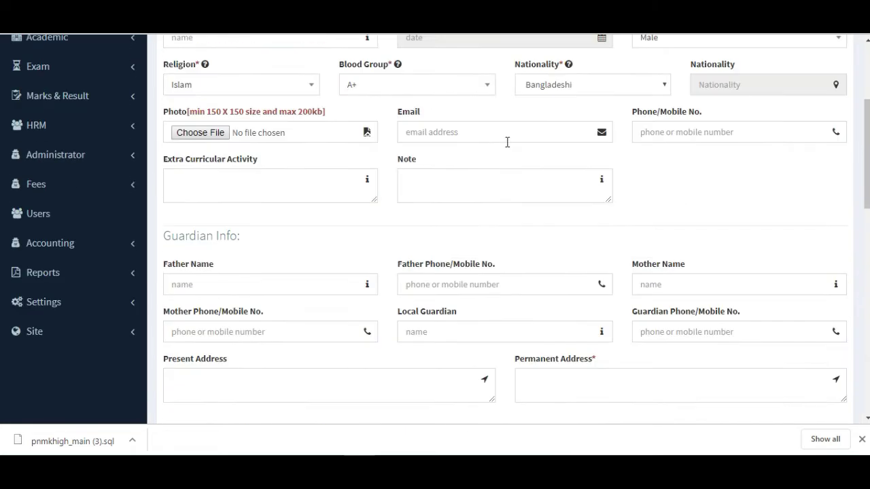
scroll(507, 142, up, 3)
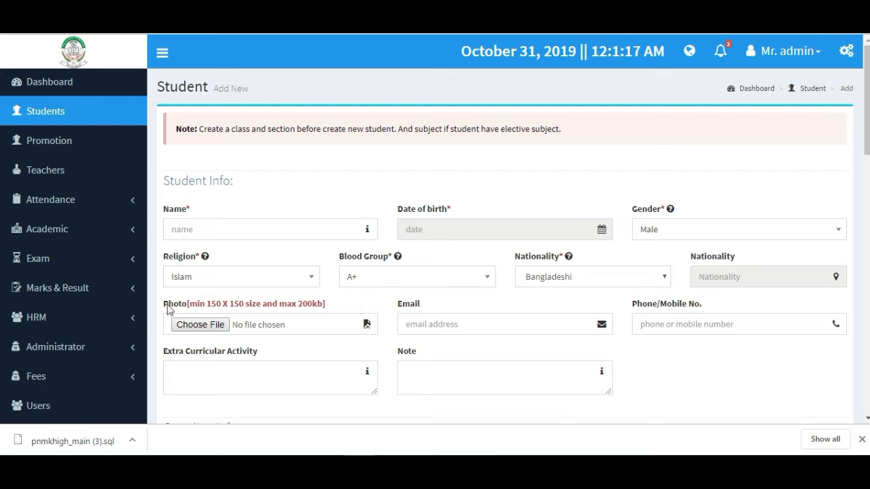
- Leave the new student form and open the Exam list
scroll(81, 311, down, 1)
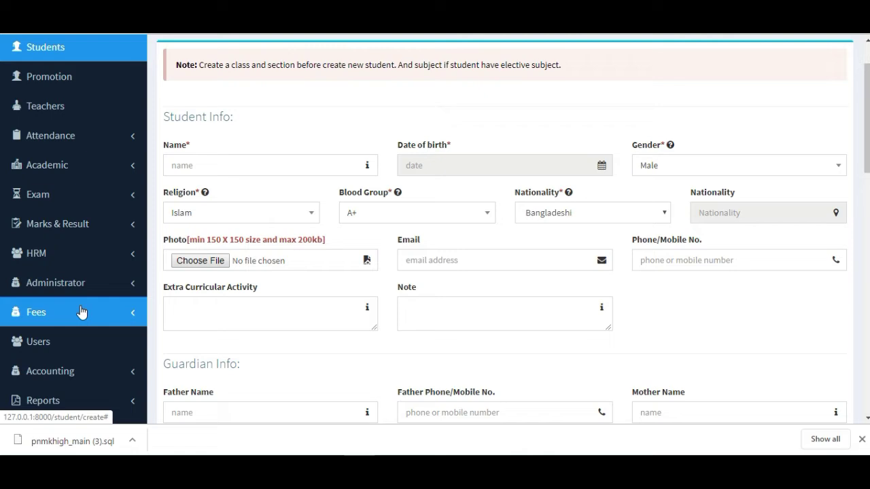
click(77, 194)
click(40, 220)
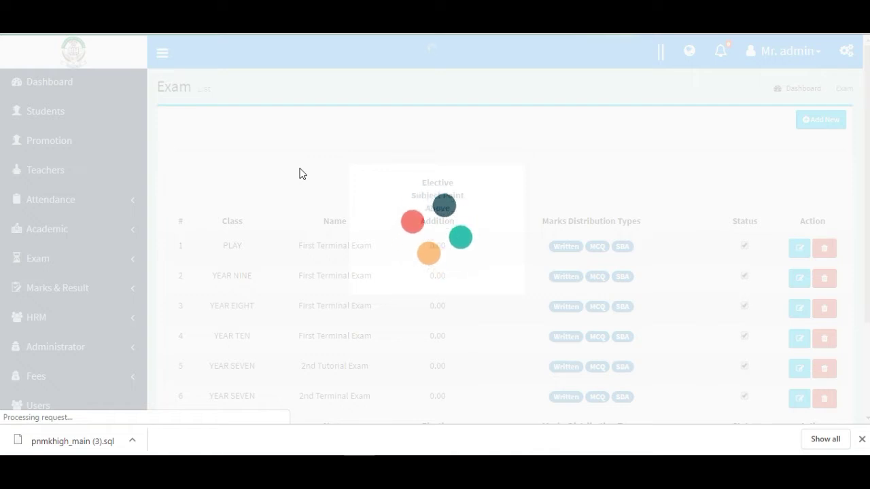
- Review the Exam list's classes, exam names, marks distribution types, status switches and row actions
scroll(388, 246, down, 2)
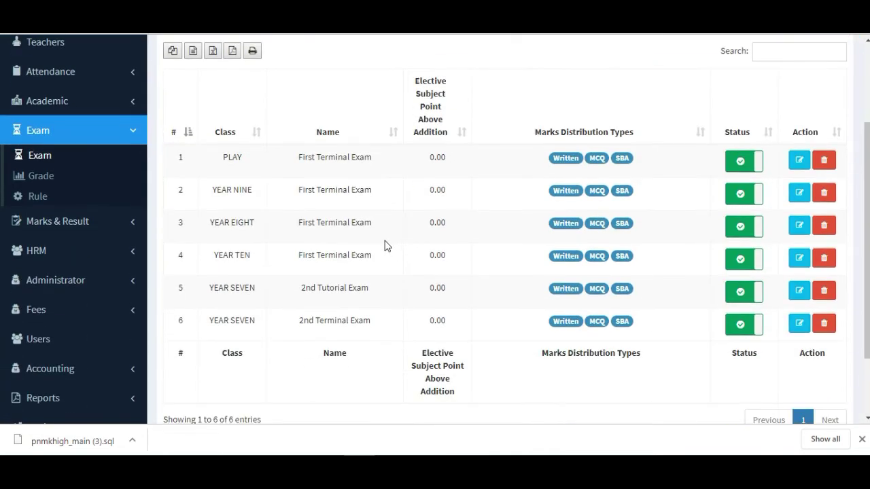
scroll(388, 246, up, 1)
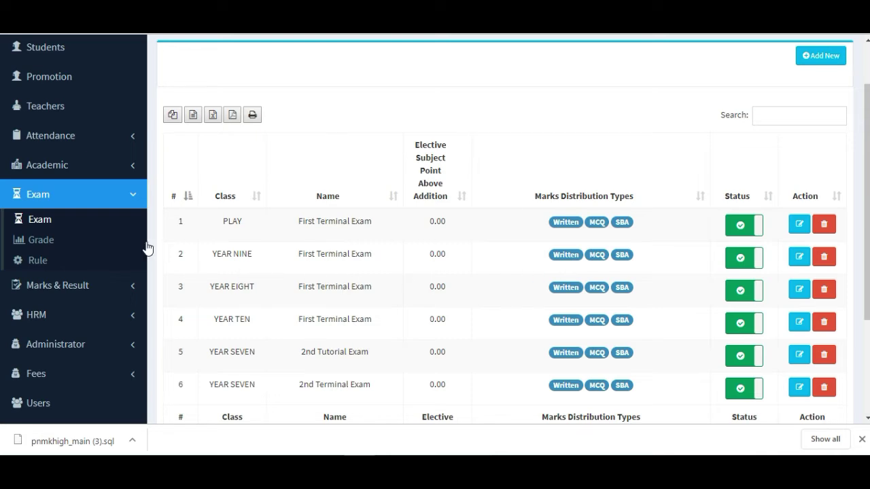
click(233, 221)
scroll(515, 268, down, 1)
scroll(515, 267, up, 2)
scroll(515, 279, down, 2)
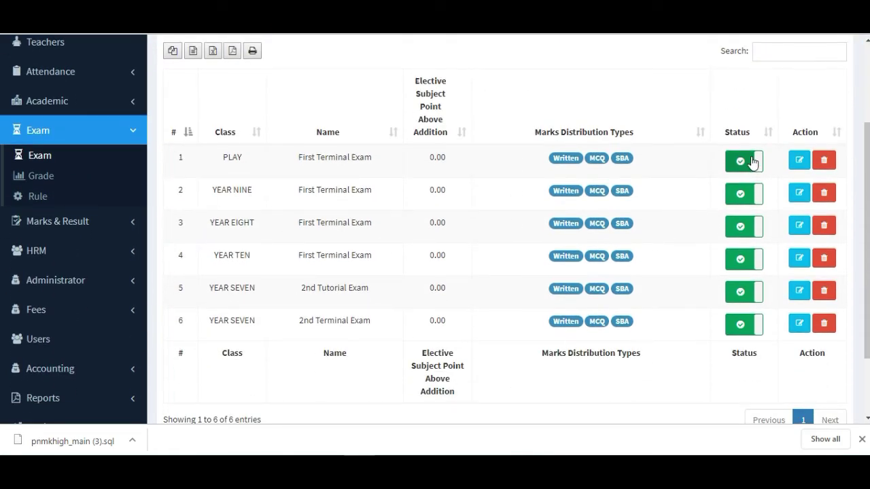
scroll(805, 162, up, 2)
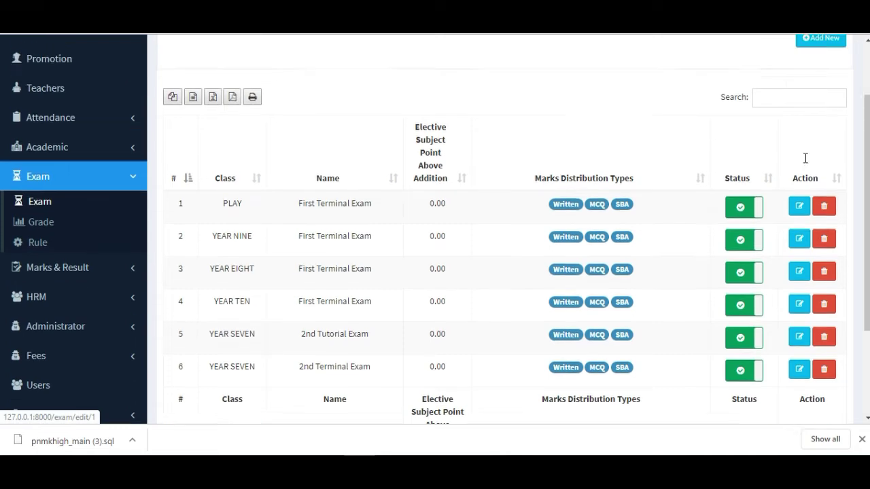
- Start a new exam for class YEAR TWO and check the help for Elective Subject Point Above Addition
click(815, 121)
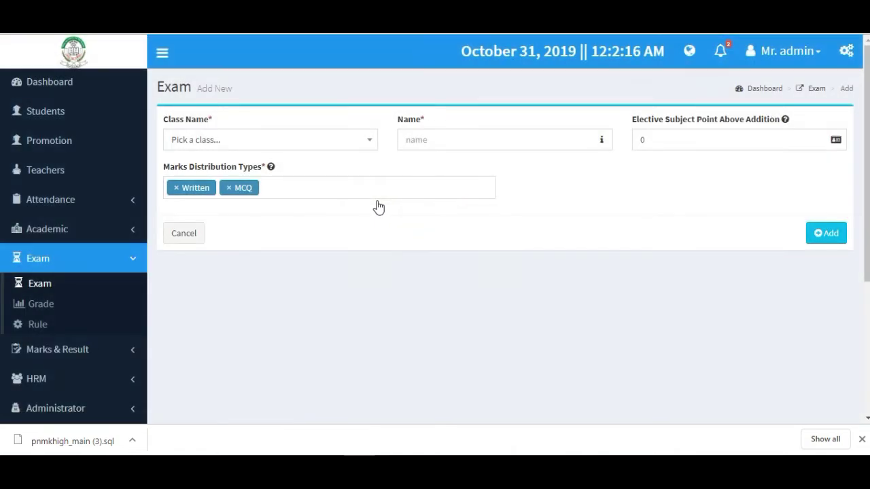
click(284, 141)
click(237, 267)
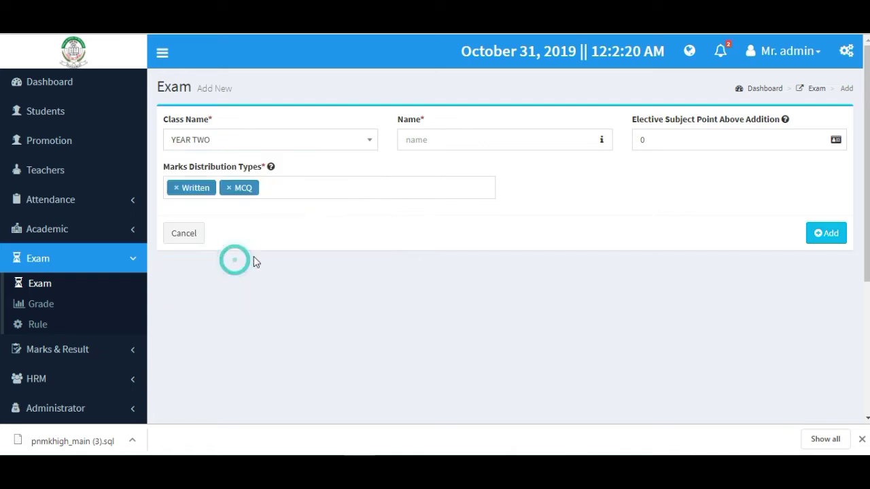
click(542, 140)
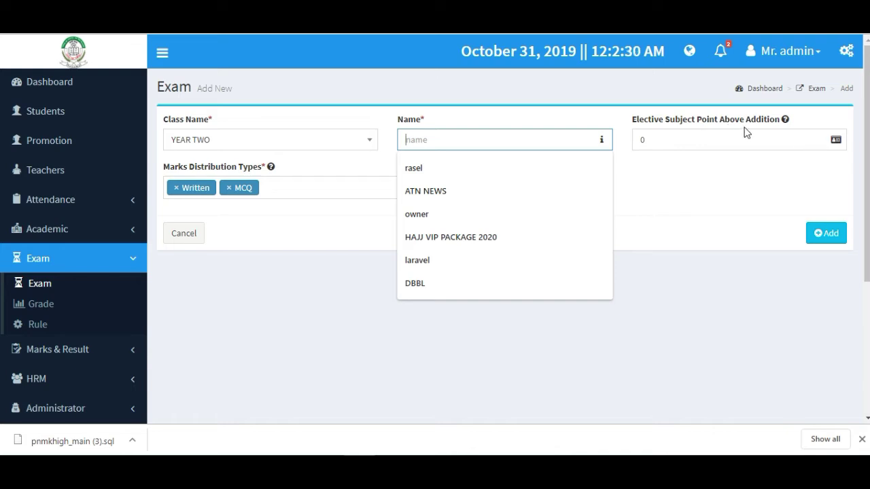
mouse_move(785, 123)
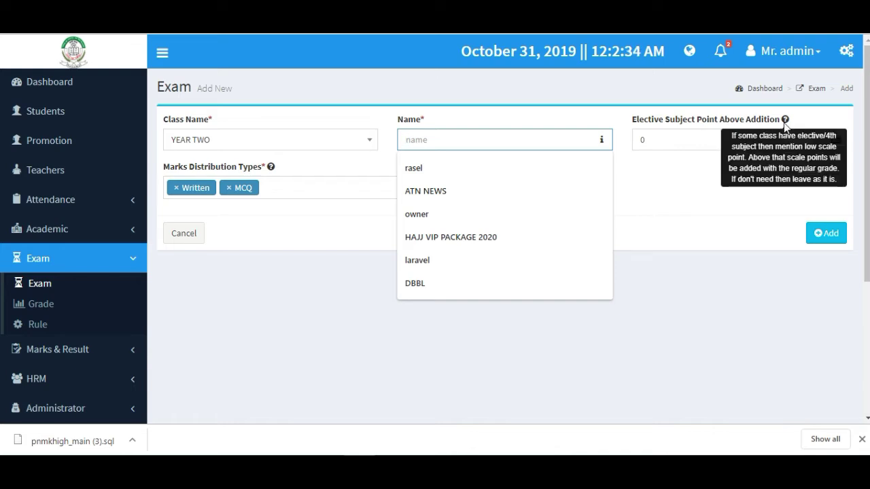
- Add Lab Report to the new exam's marks distribution types
click(654, 147)
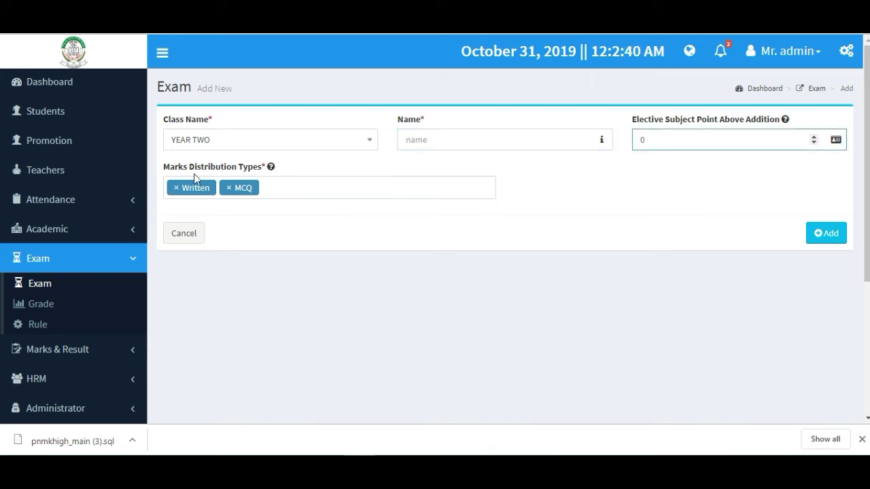
click(282, 187)
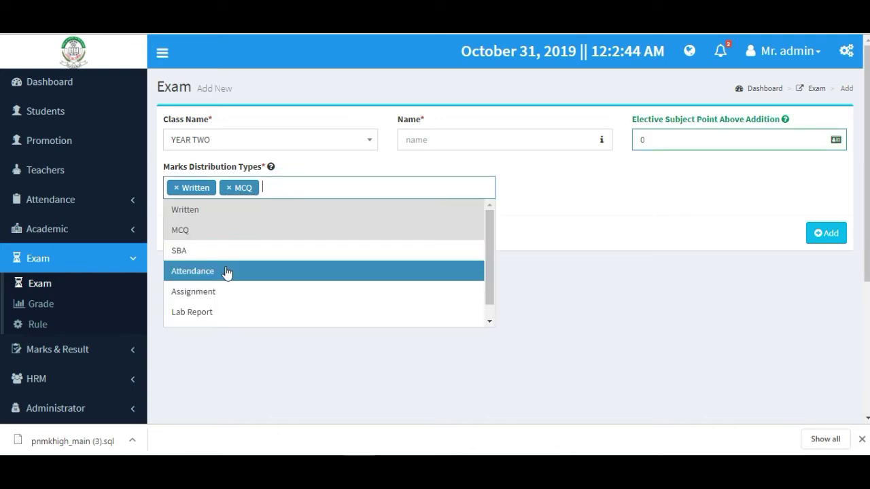
click(224, 312)
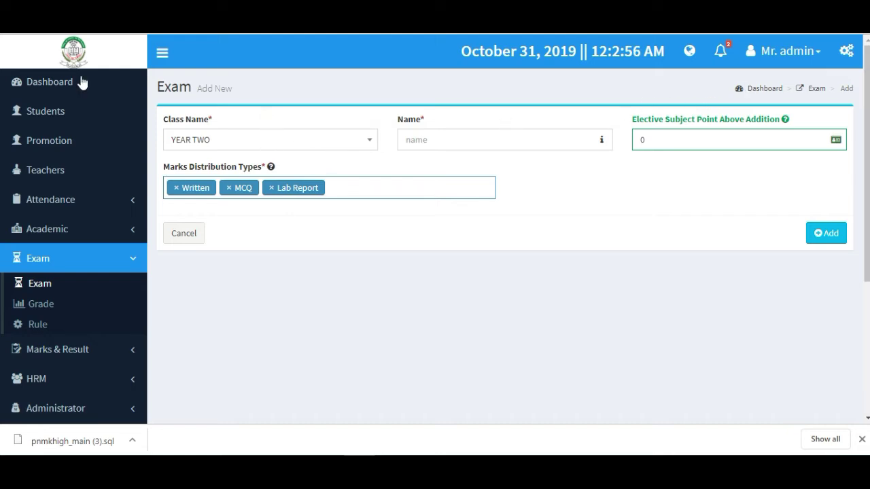
- Leave the new exam form, open the Grade list and review its grading rules
click(54, 304)
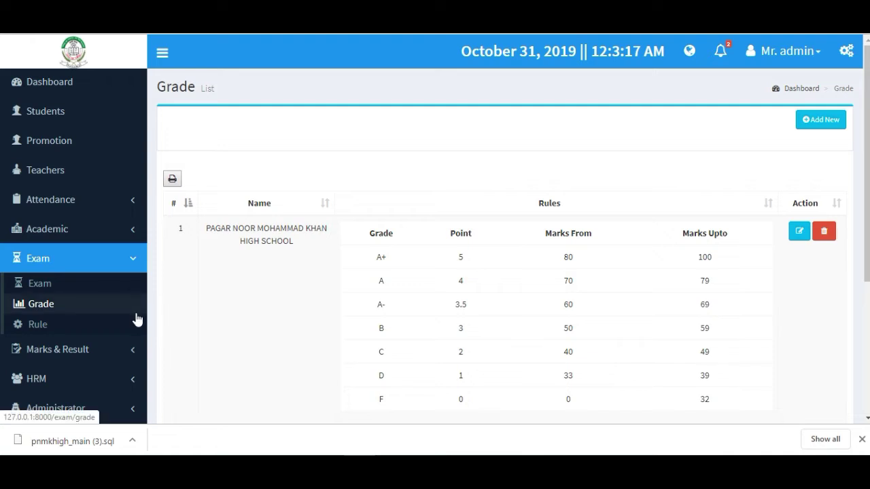
scroll(420, 286, down, 1)
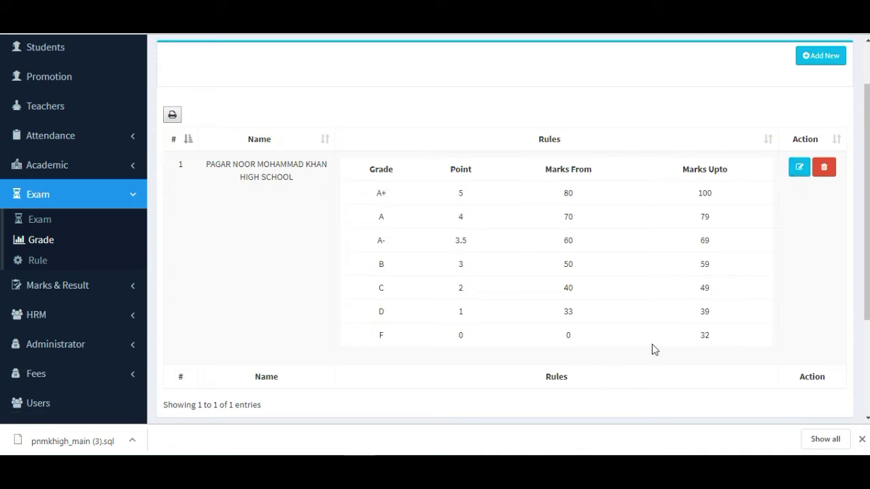
scroll(823, 168, up, 1)
- Start a new grade and set its A+ rule to point 5.00, with marks from 80 up to 100
click(826, 127)
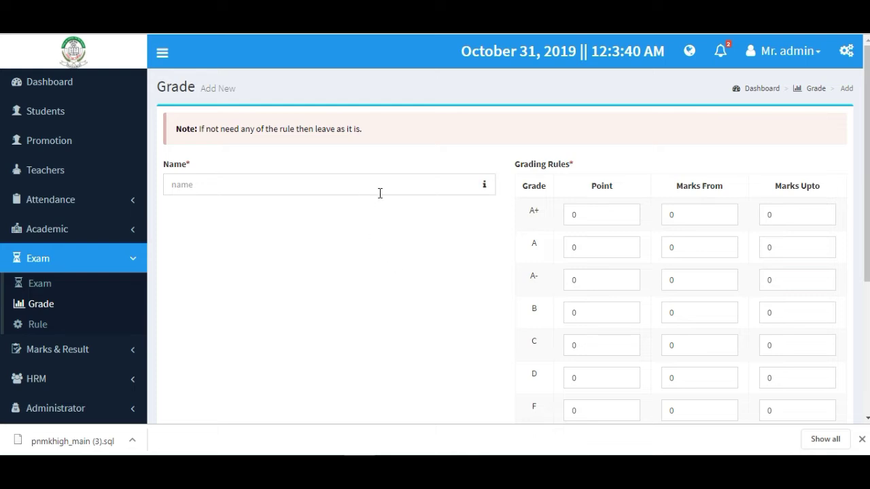
click(344, 190)
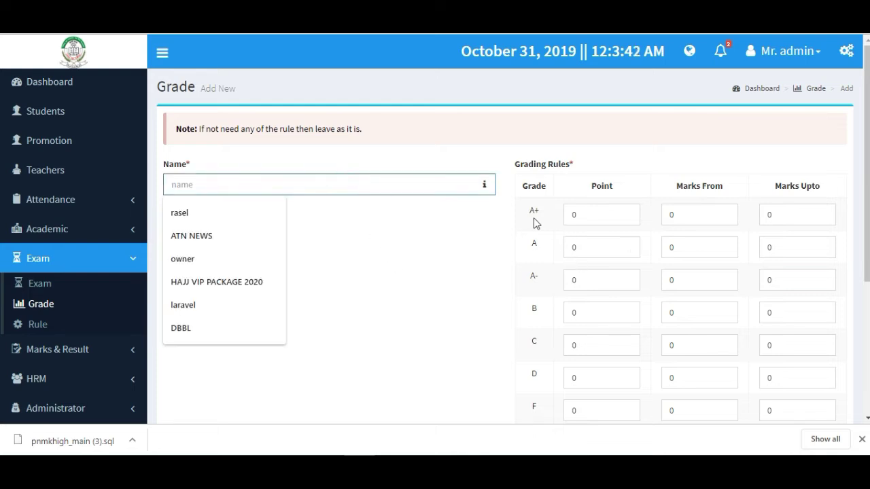
scroll(537, 191, down, 3)
scroll(537, 181, up, 1)
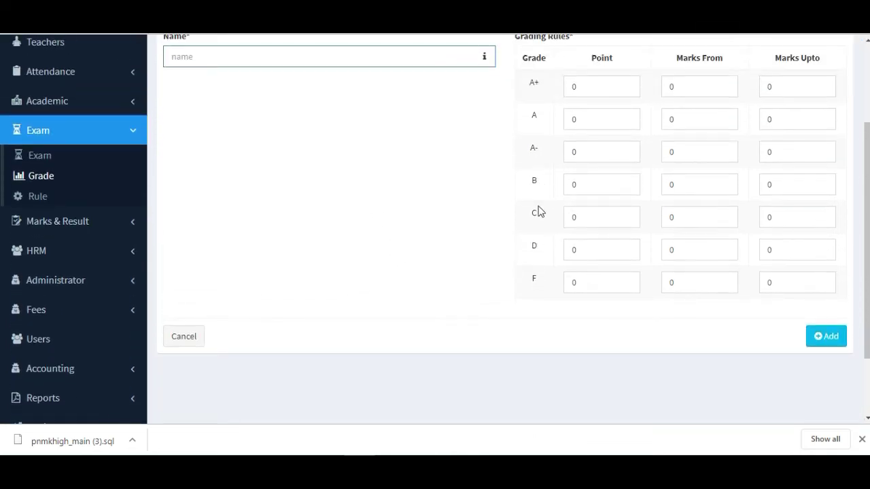
click(583, 92)
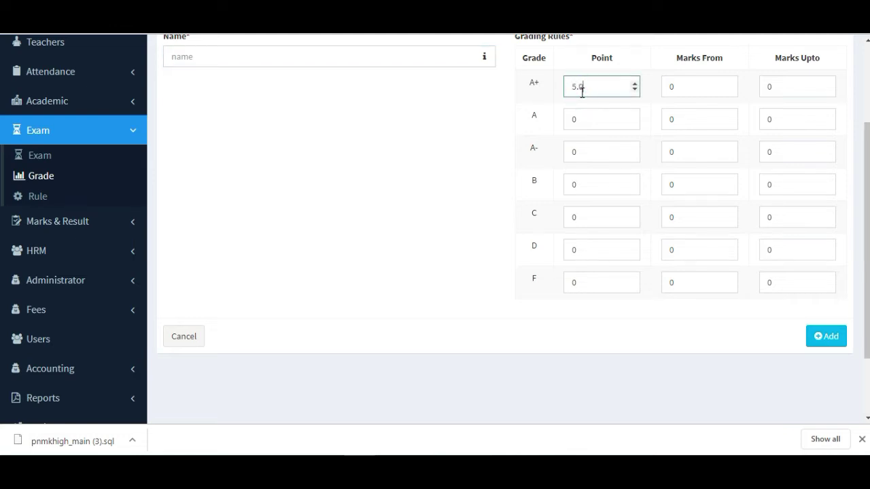
click(675, 86)
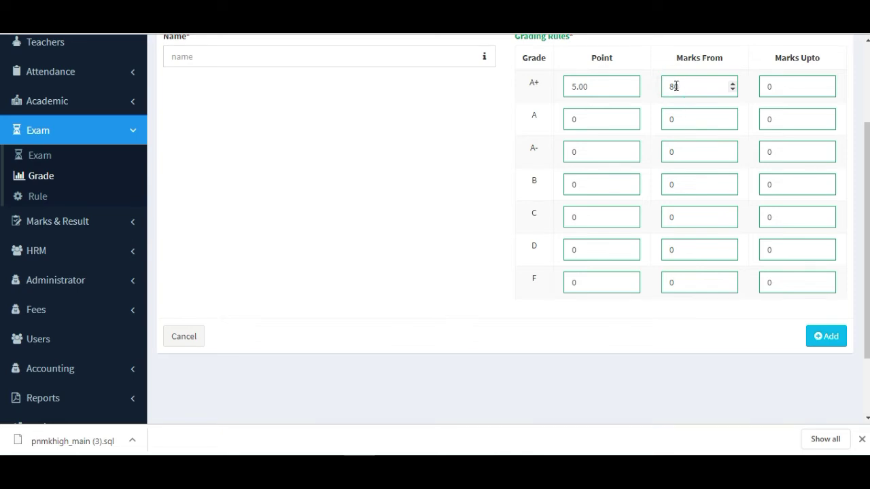
click(777, 87)
key(BackSpace)
- Set the new grade's A rule to point 4.00, with marks from 70 up to 79
click(591, 115)
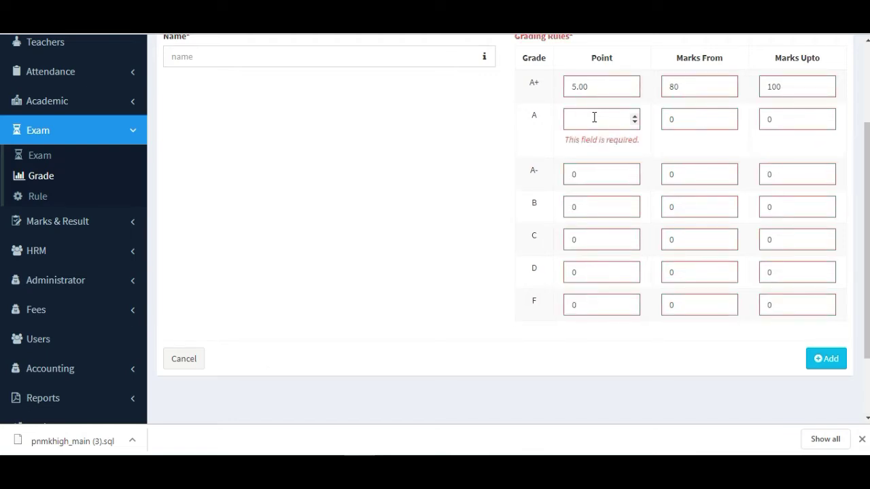
text(4)
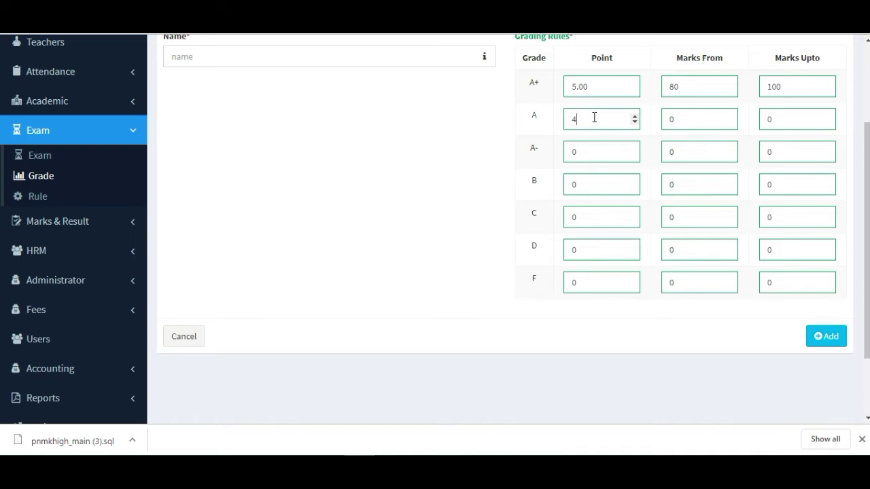
click(681, 121)
key(BackSpace)
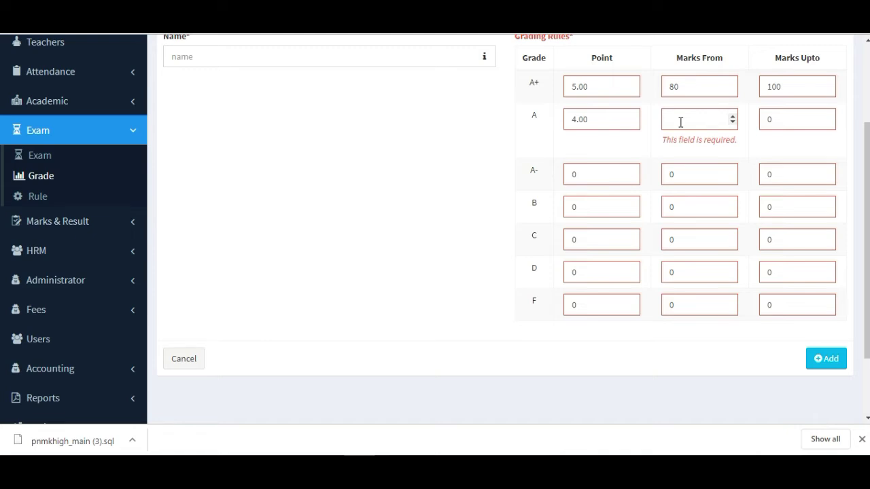
text(7)
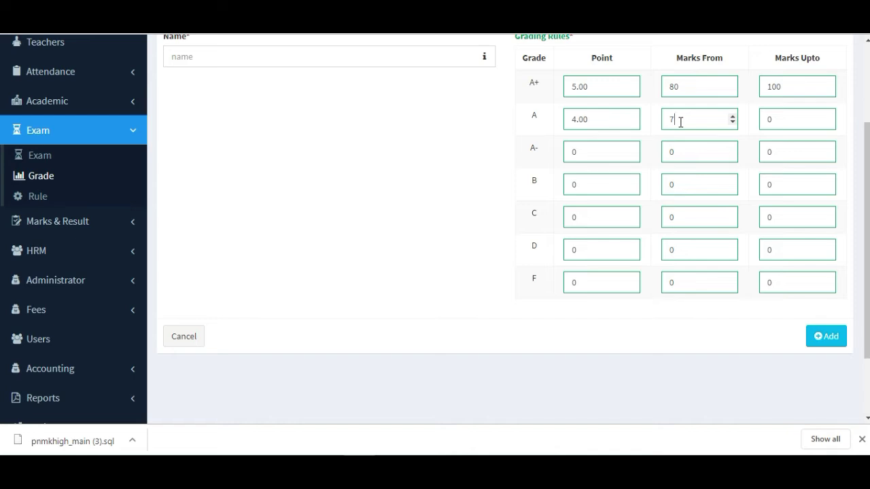
key(BackSpace)
text(69)
text(70)
click(778, 115)
key(BackSpace)
text(79)
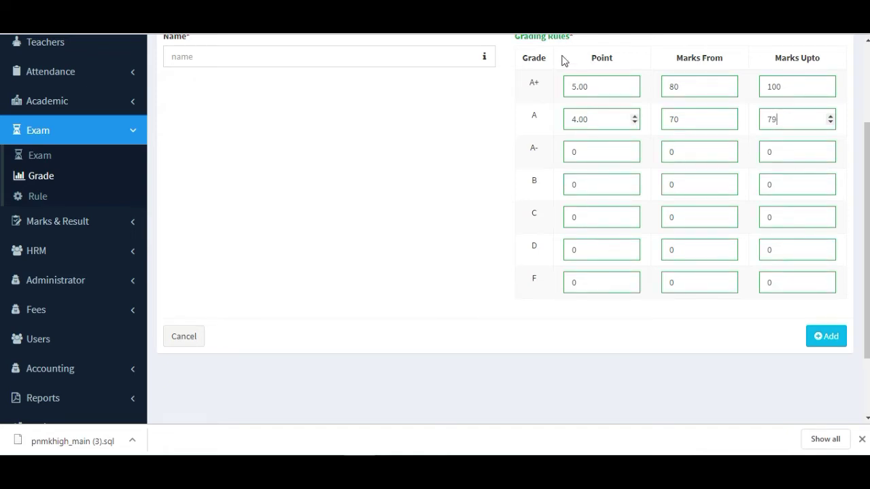
- Leave the new grade form without saving and review the existing rules in the Grade list again
scroll(558, 243, up, 3)
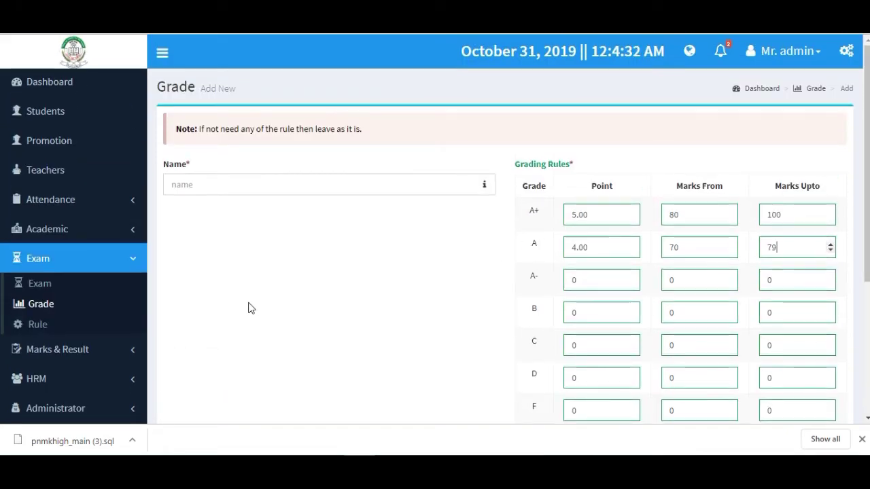
click(60, 305)
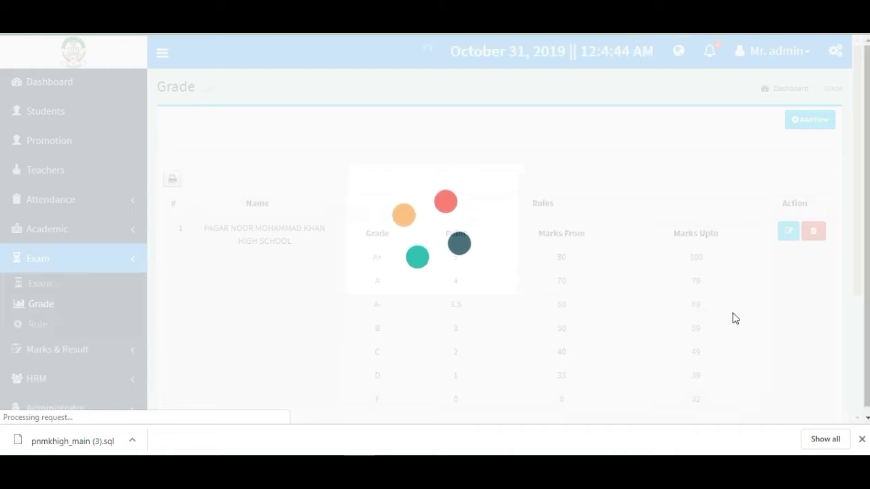
scroll(687, 256, down, 2)
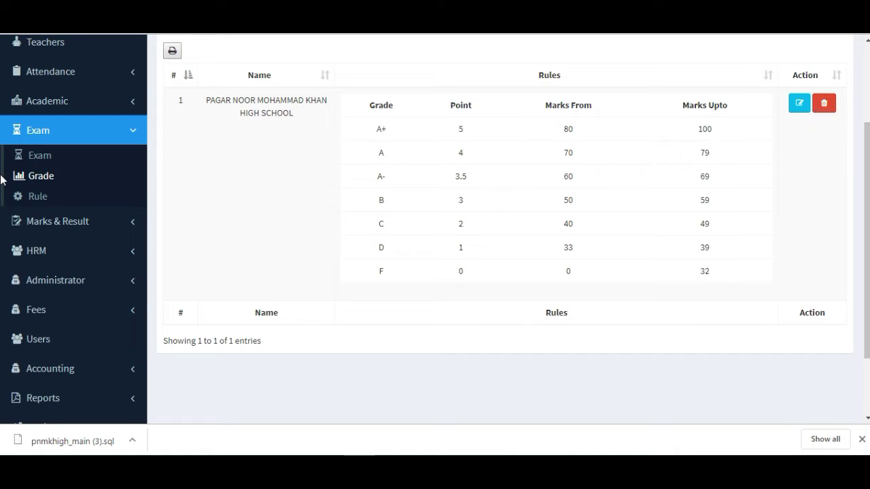
- Open the Exam Rules list and show the rules for class YEAR SEVEN and the 2nd Tutorial Exam
click(39, 181)
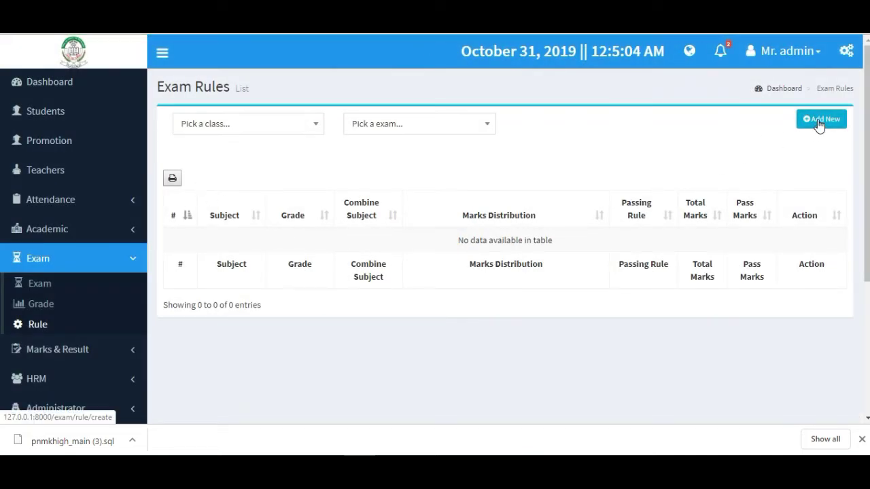
click(284, 128)
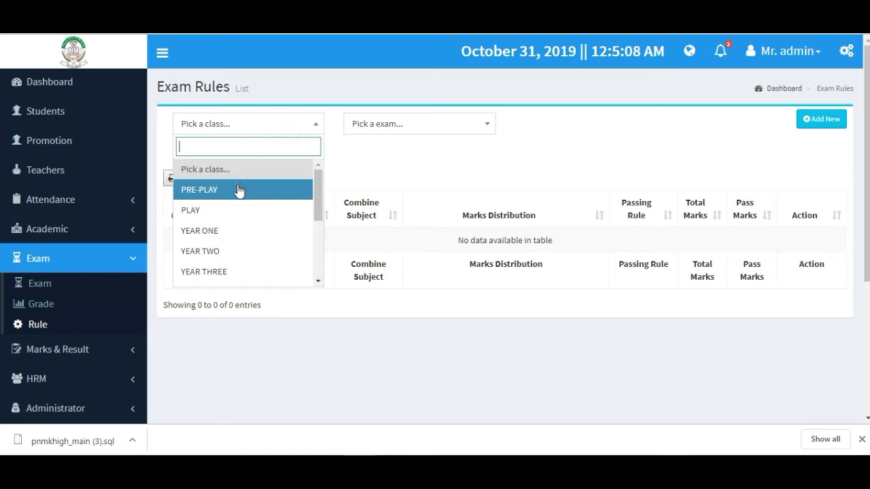
scroll(243, 238, down, 1)
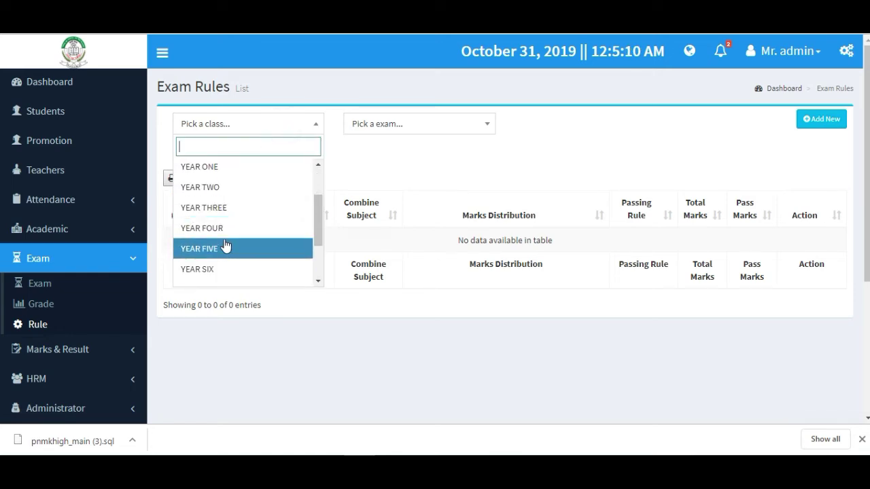
scroll(233, 218, down, 1)
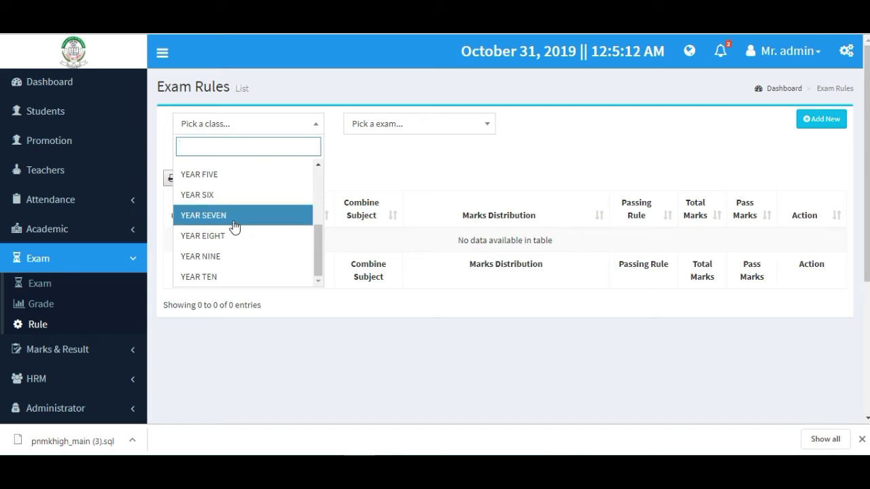
click(233, 219)
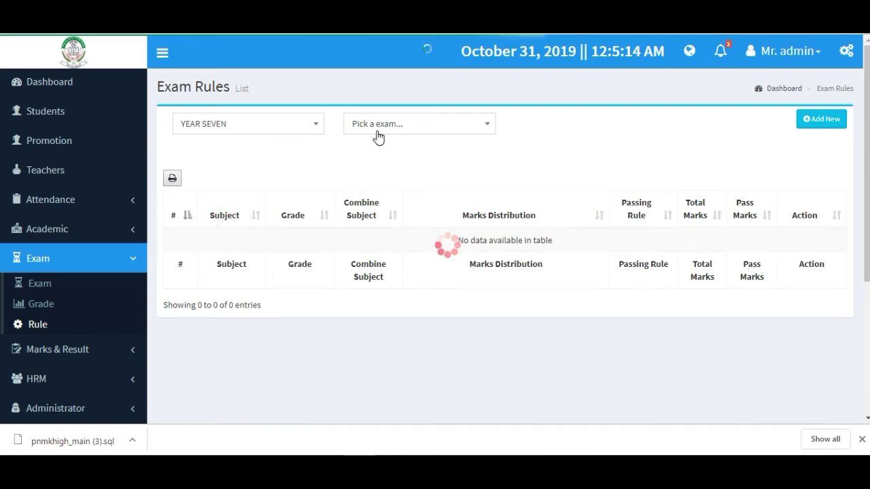
click(376, 126)
click(363, 187)
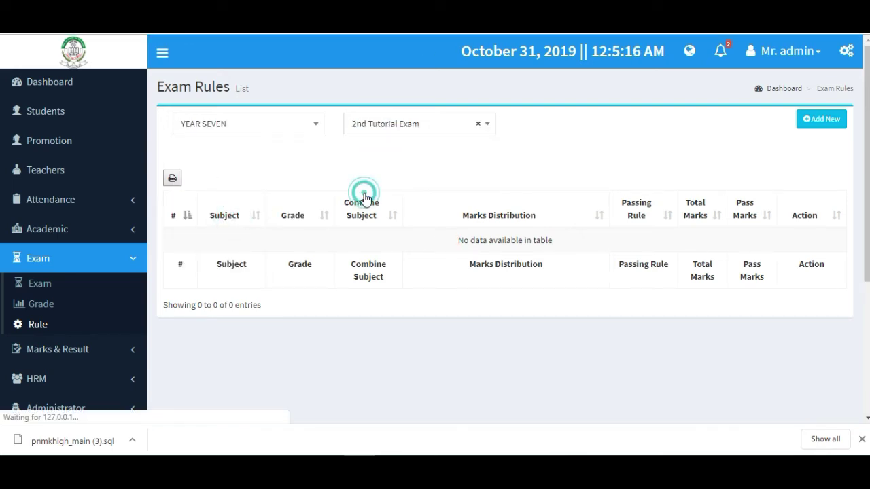
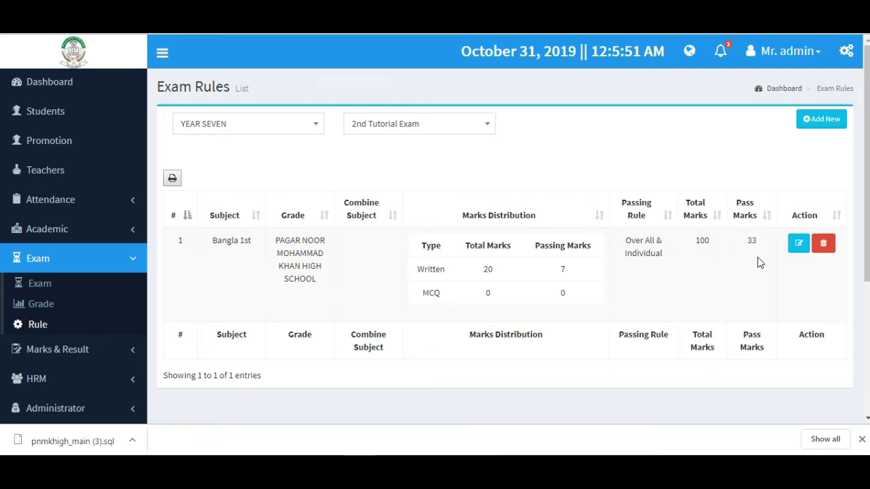
- Start a new exam rule for class PLAY and the subject Drawing
click(820, 121)
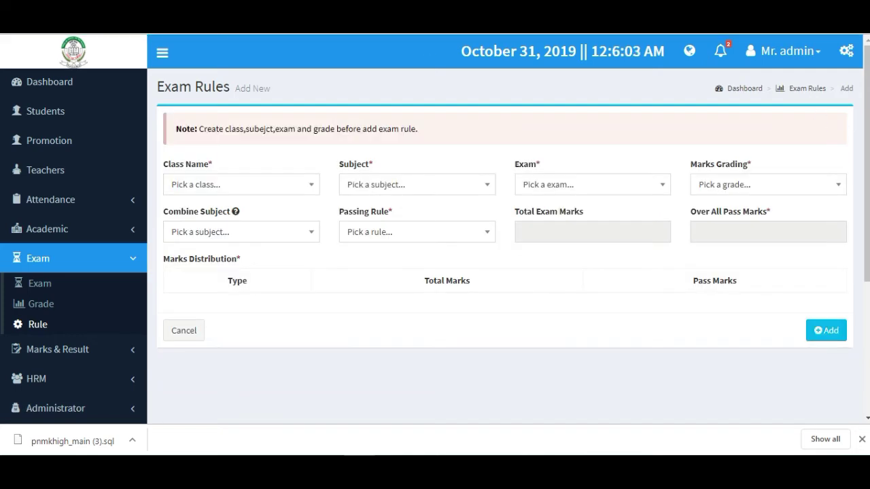
click(216, 186)
click(213, 272)
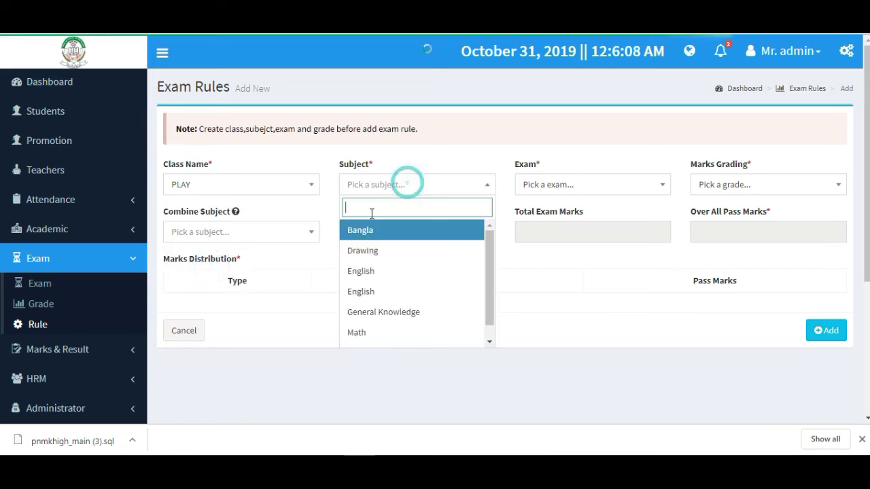
click(407, 185)
click(374, 252)
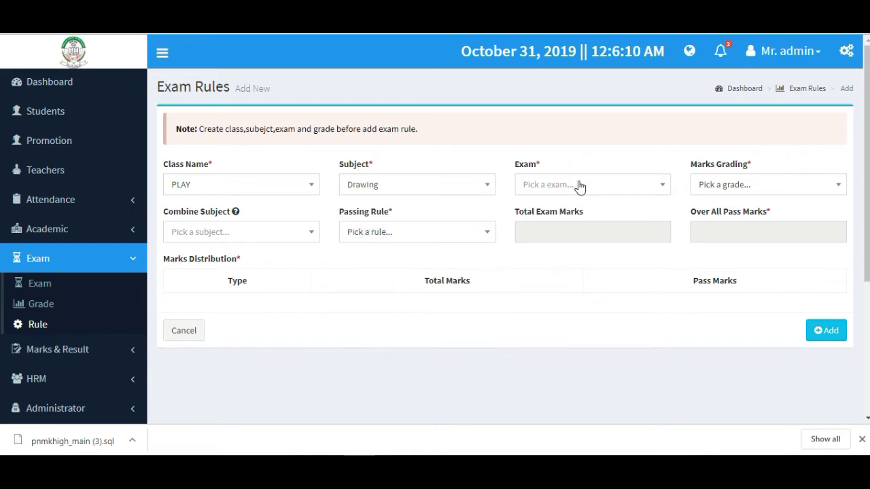
- Set the new rule's exam to First Terminal Exam and its marks grading to PAGAR NOOR MOHAMMAD KHAN HIGH SCHOOL
click(577, 183)
click(558, 231)
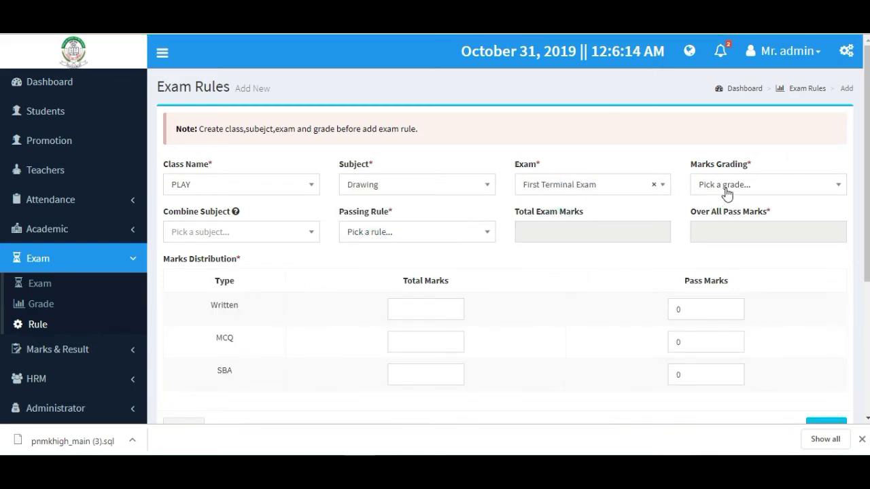
click(726, 189)
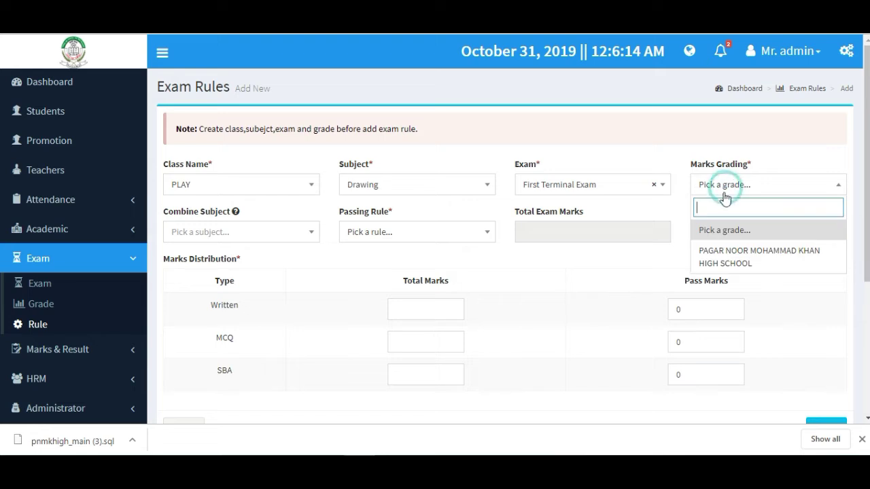
click(726, 264)
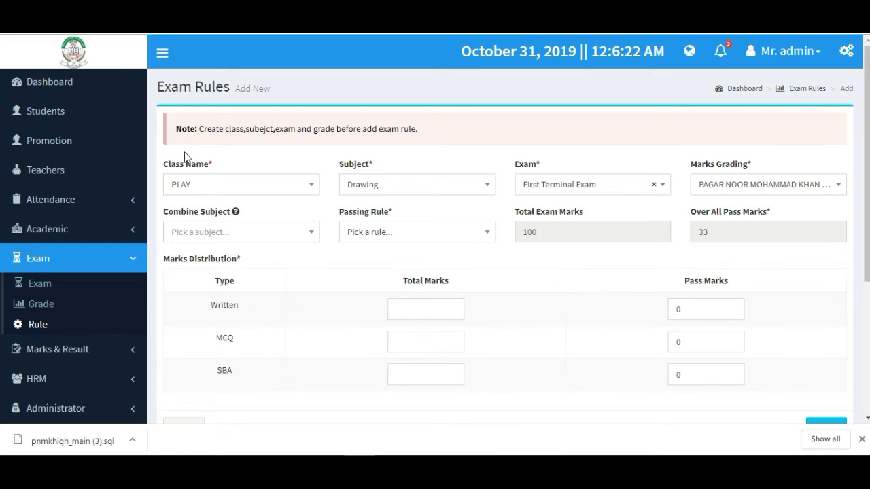
- Leave the combine subject empty after viewing its options, and set the new rule's passing rule to Over All & Individual
click(209, 241)
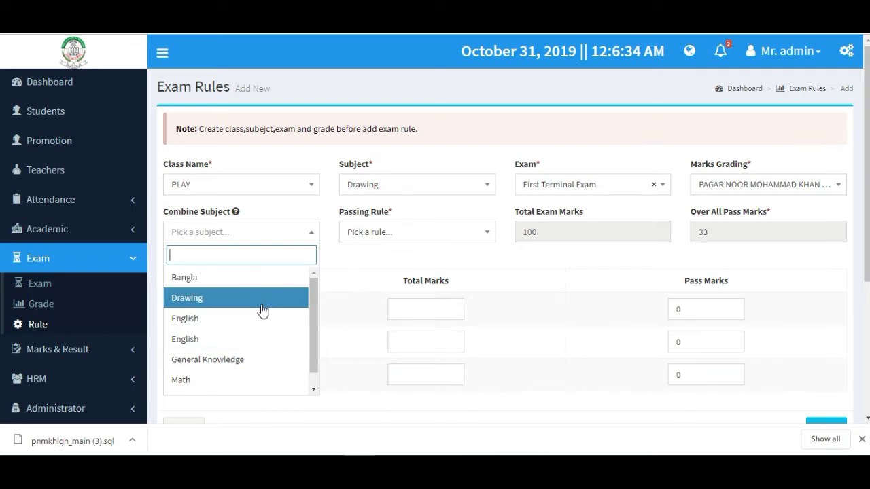
click(360, 268)
click(394, 233)
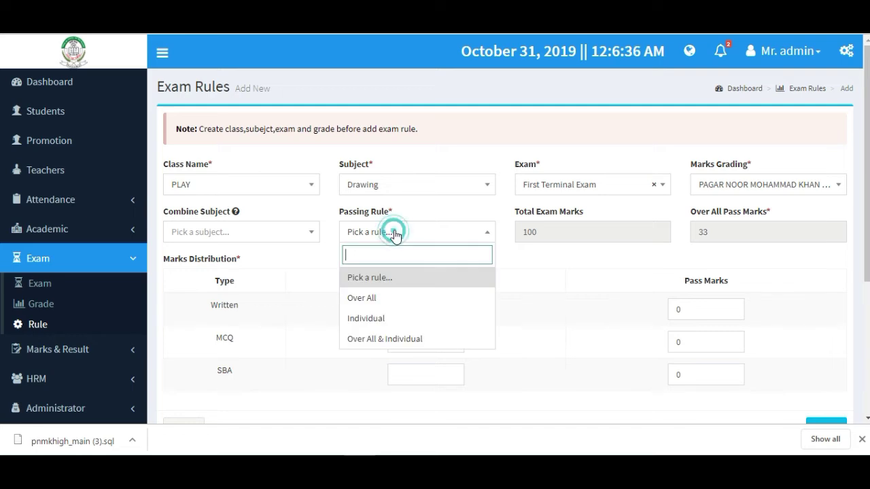
click(395, 299)
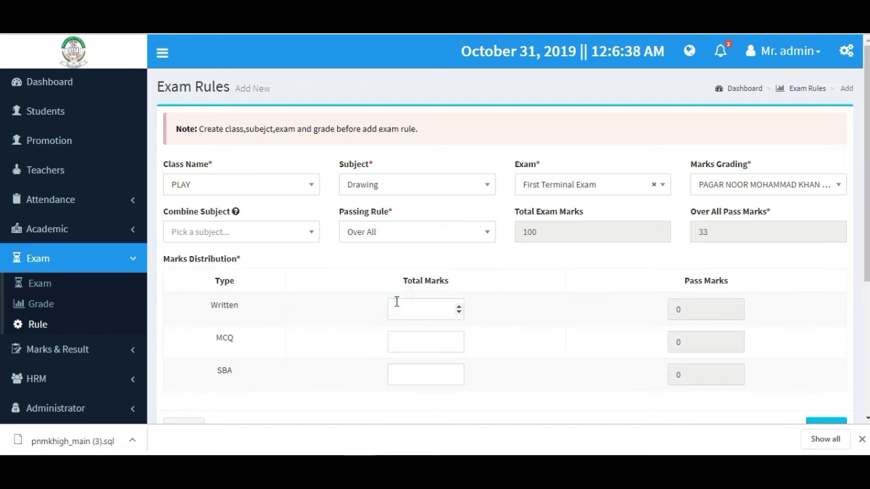
click(400, 234)
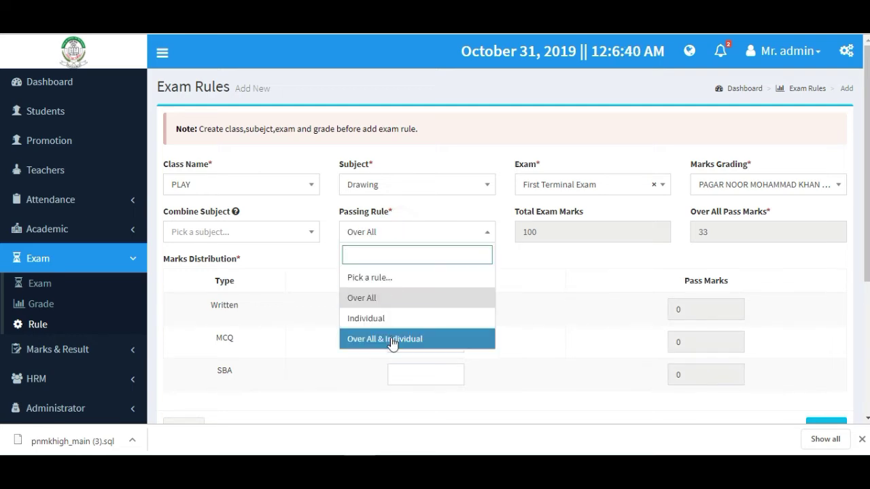
click(398, 340)
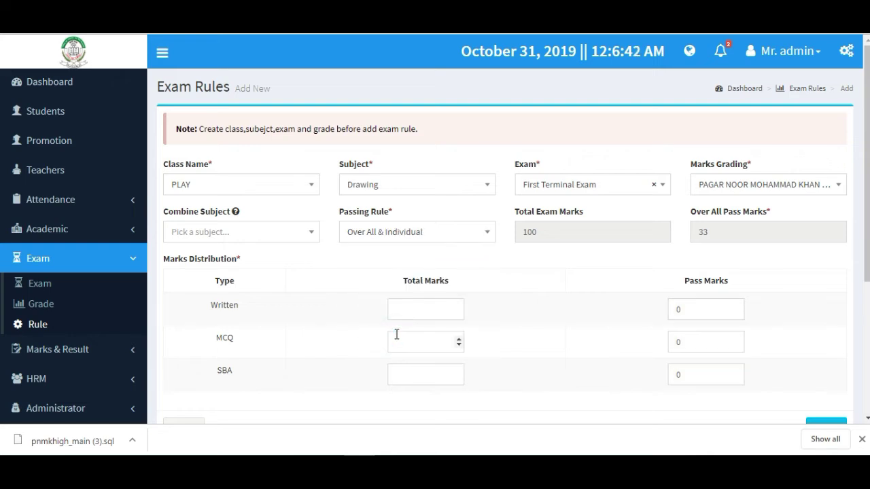
click(558, 233)
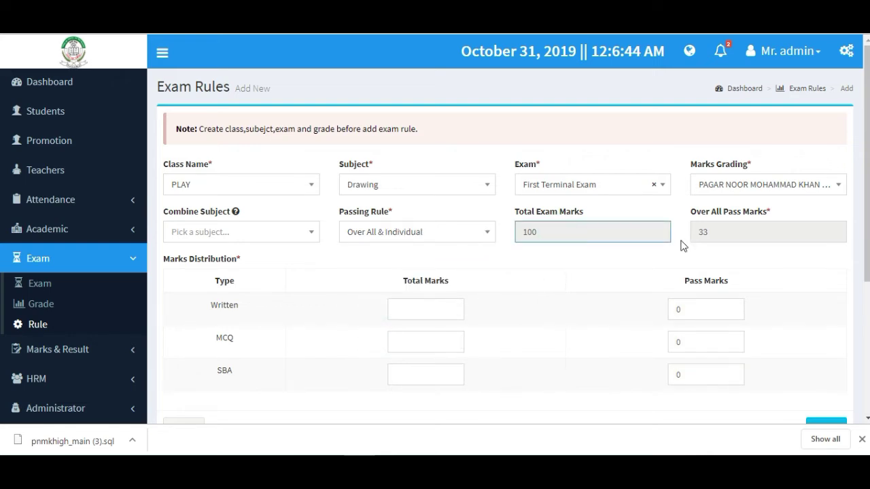
click(741, 229)
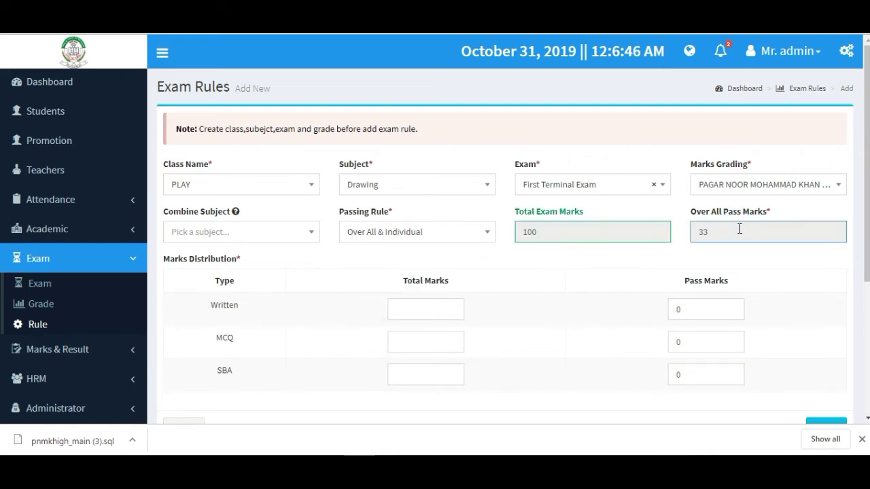
- Examine the total marks and pass marks fields for Written, MCQ and SBA in the exam rule's marks distribution
click(404, 308)
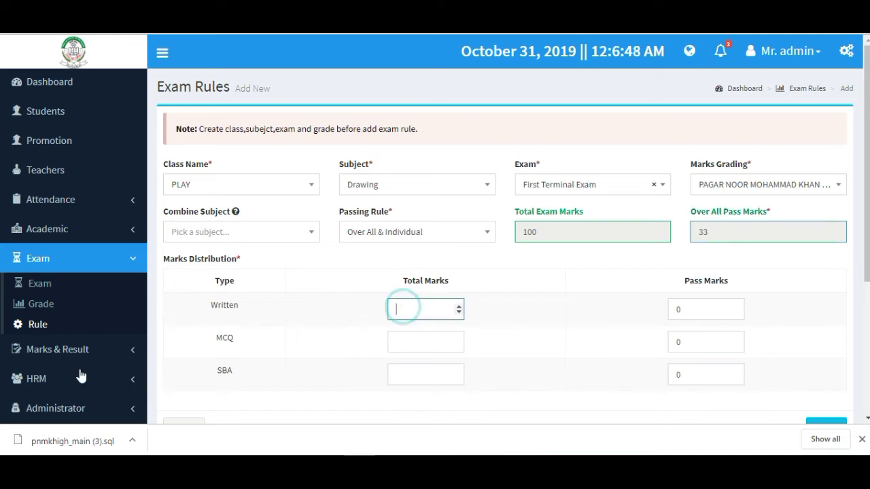
scroll(326, 333, down, 1)
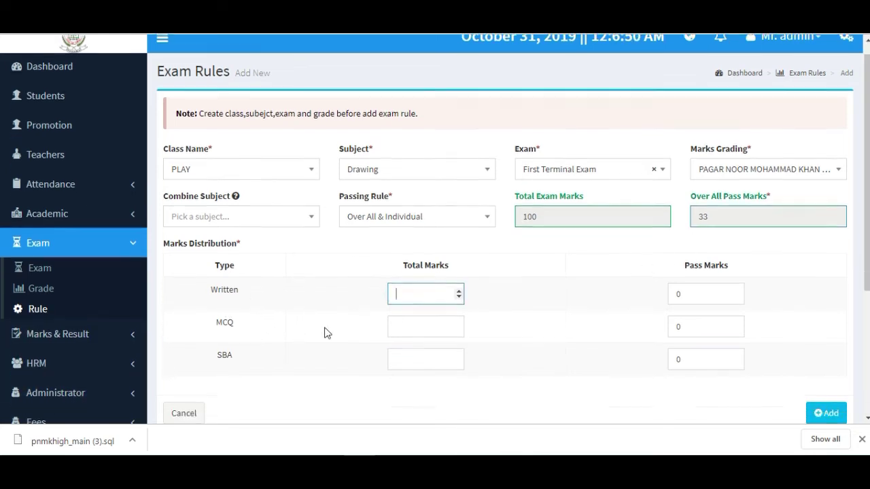
click(706, 242)
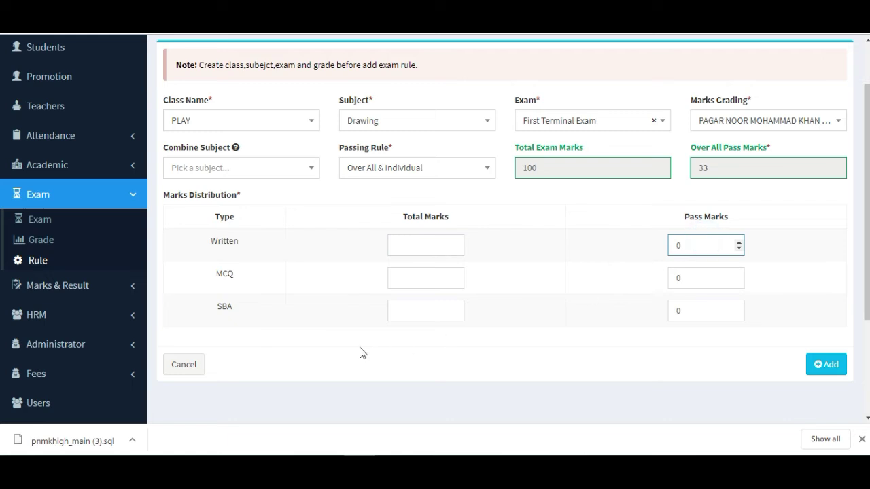
click(423, 243)
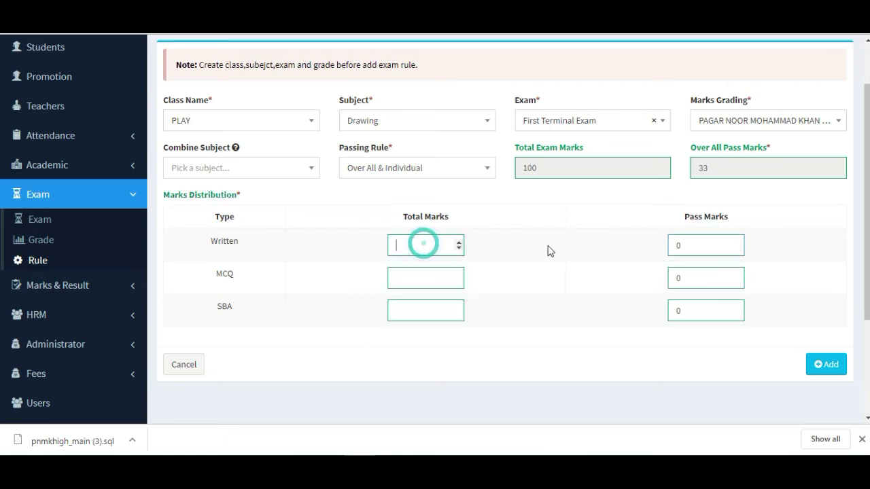
click(690, 246)
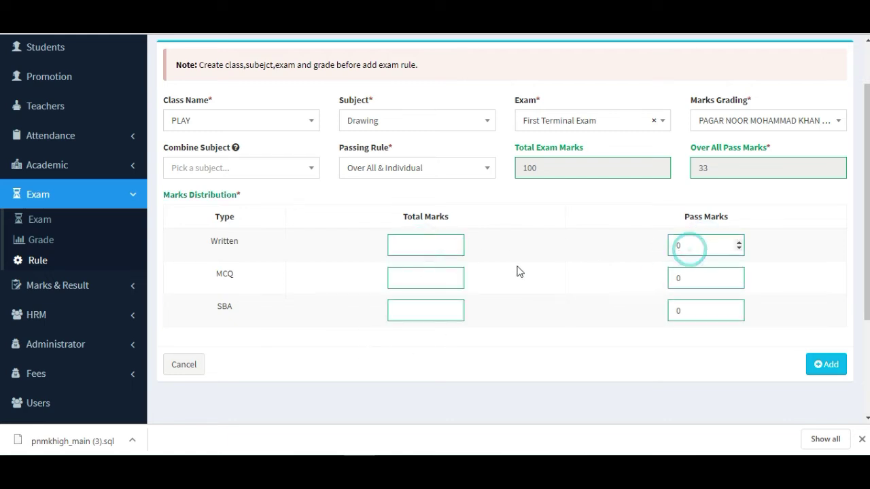
click(422, 243)
click(747, 252)
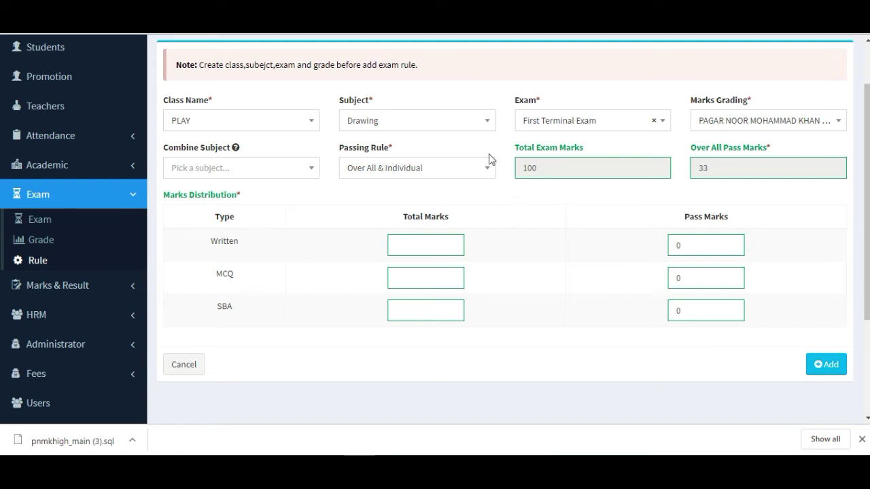
click(424, 239)
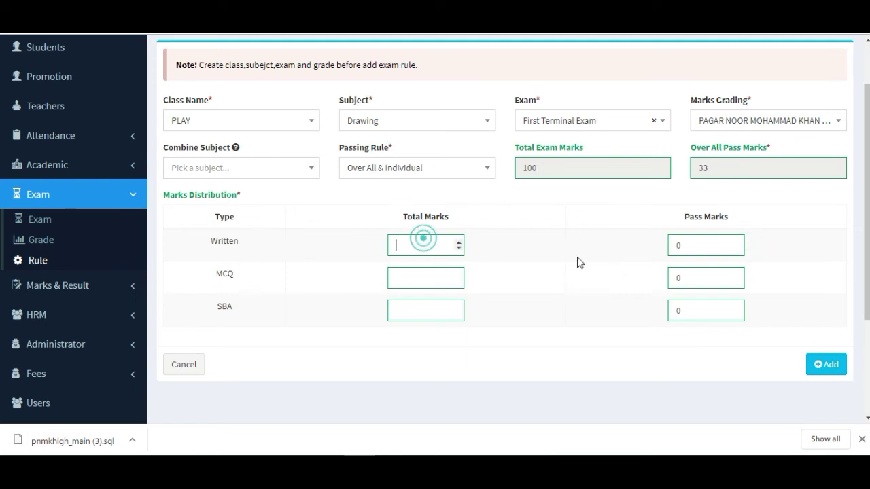
click(672, 246)
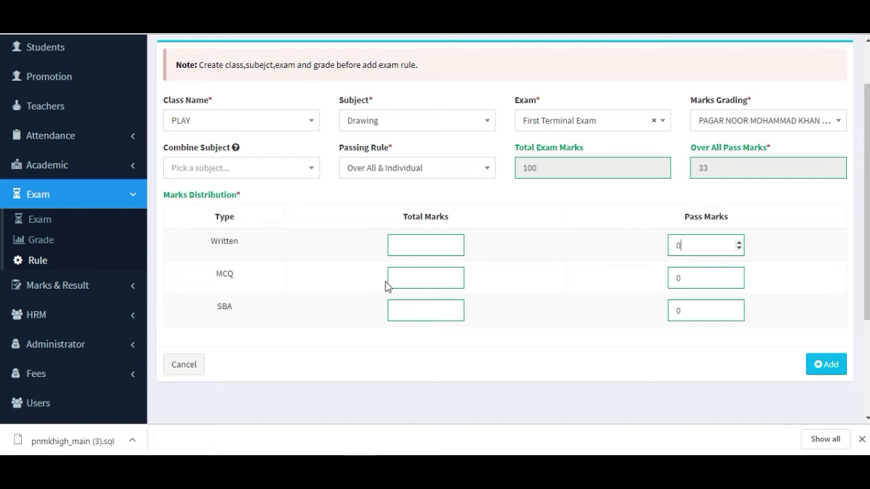
click(694, 257)
click(407, 310)
click(683, 308)
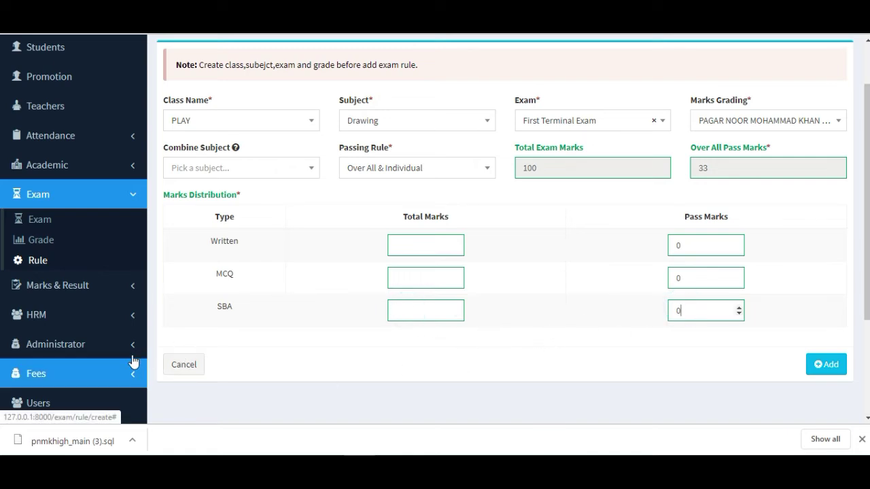
- Leave the exam rule form and open the Marks list page
click(129, 198)
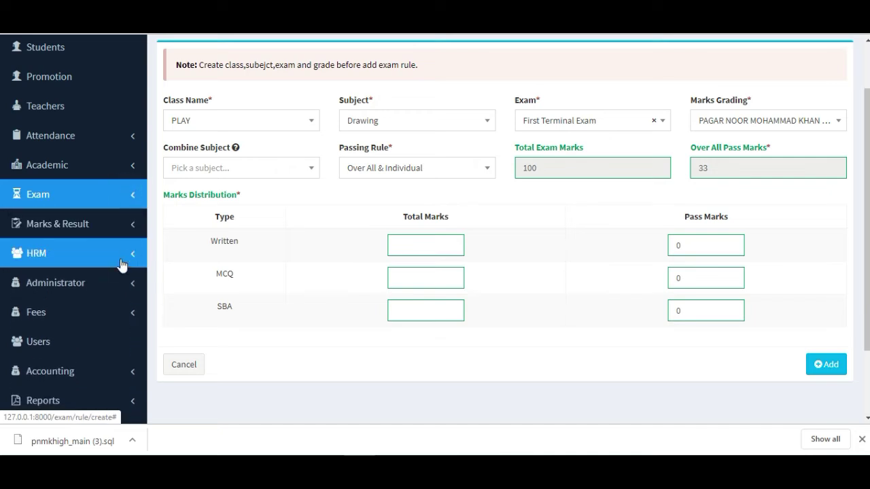
click(114, 227)
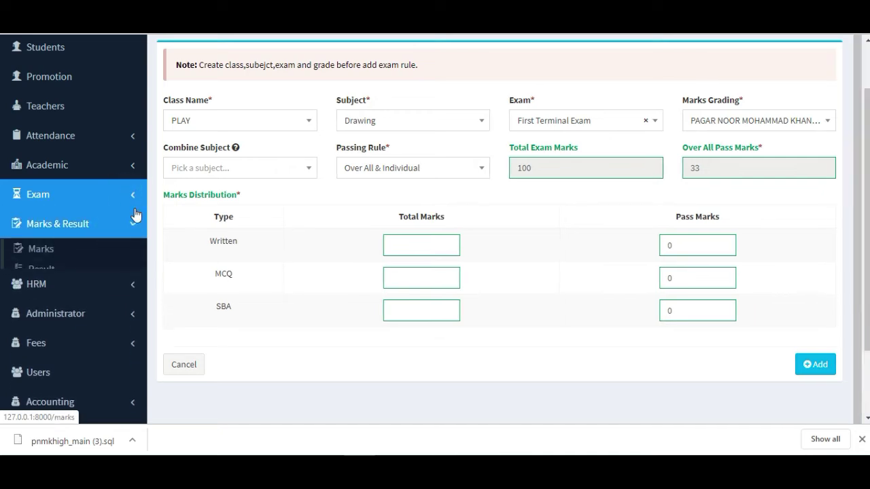
click(102, 256)
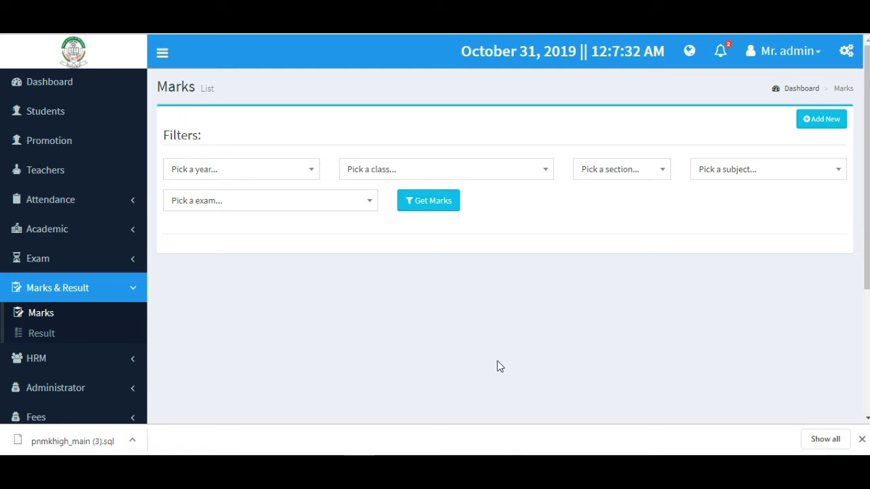
- Filter the marks list by year 2019, class YEAR SEVEN and section Year-7
click(239, 170)
click(218, 227)
click(404, 173)
scroll(423, 301, down, 1)
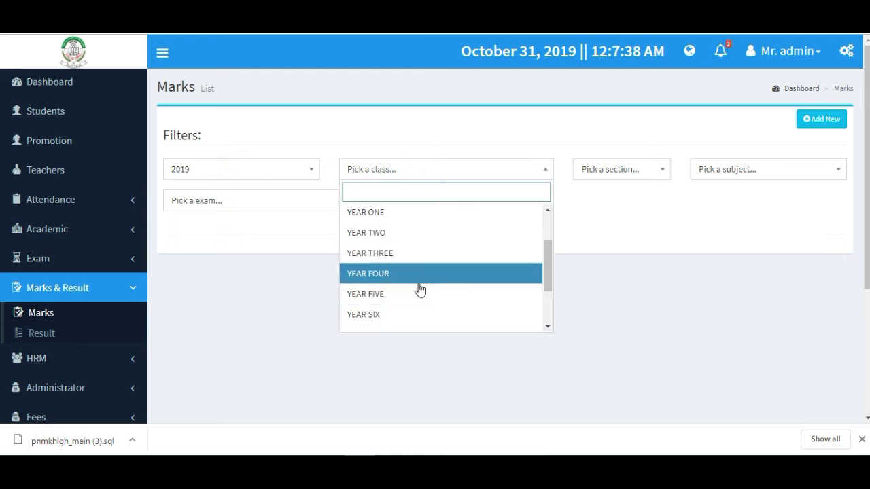
scroll(415, 315, down, 1)
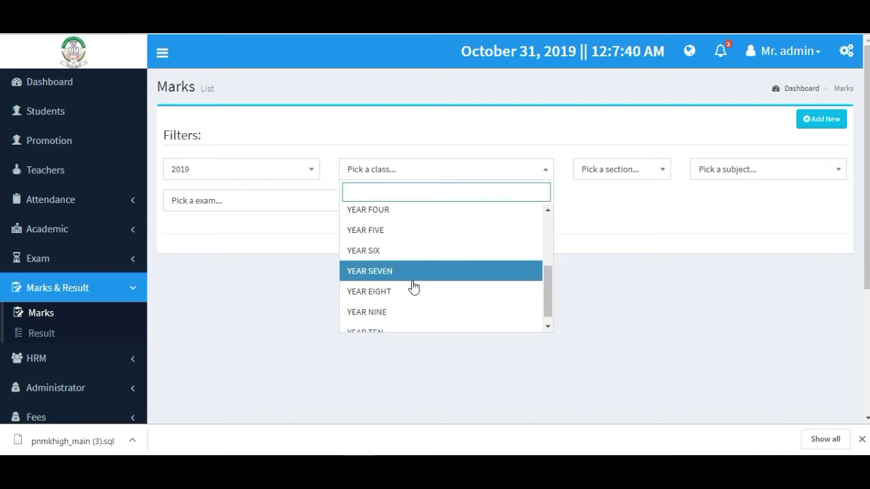
click(409, 278)
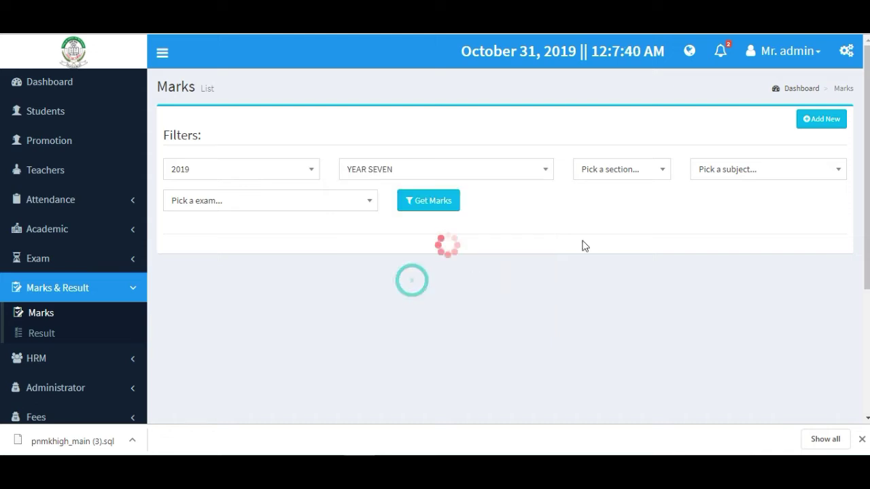
click(642, 177)
click(630, 214)
- Set the subject to Bangla 1st and the exam to 2nd Tutorial Exam, and retrieve the marks
click(746, 170)
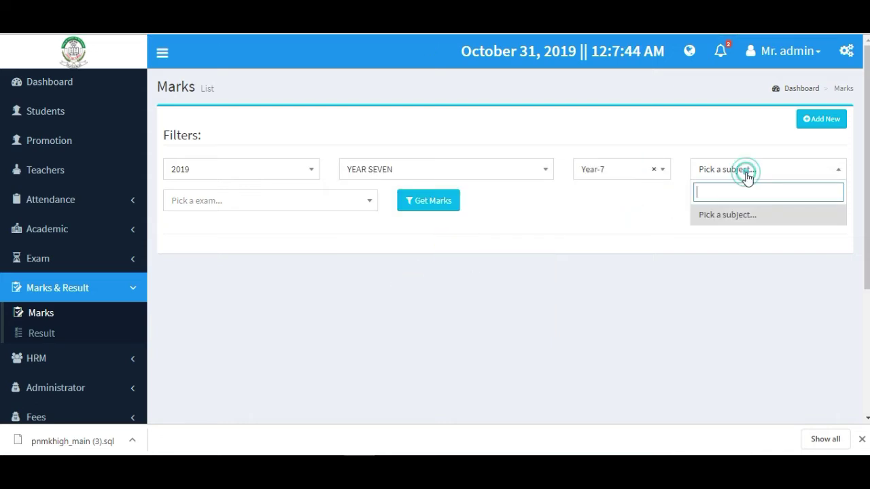
click(741, 220)
click(739, 178)
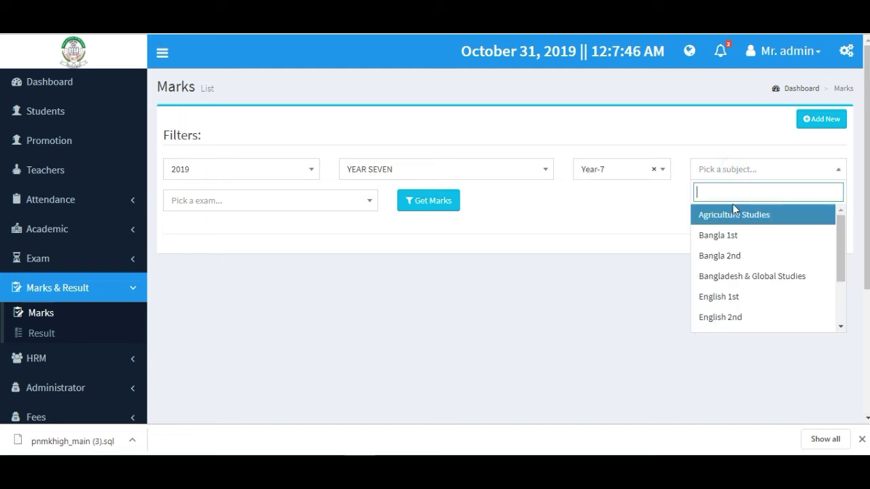
click(734, 235)
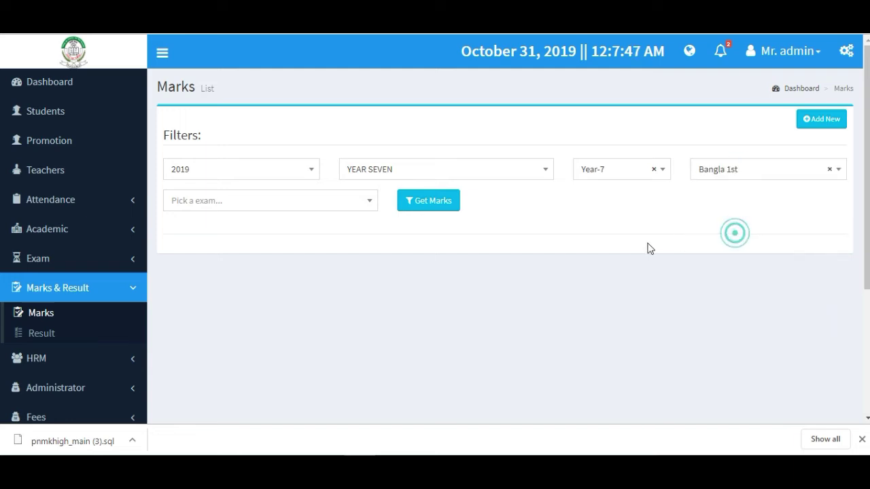
click(350, 203)
click(207, 267)
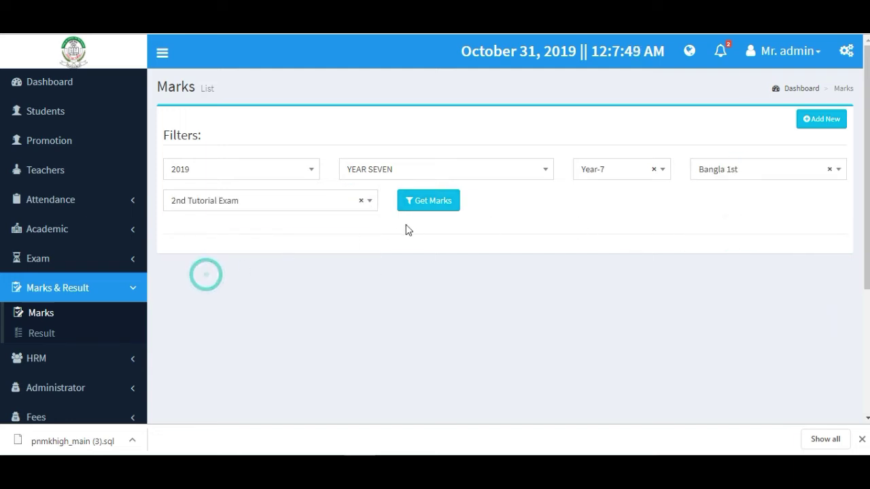
click(437, 208)
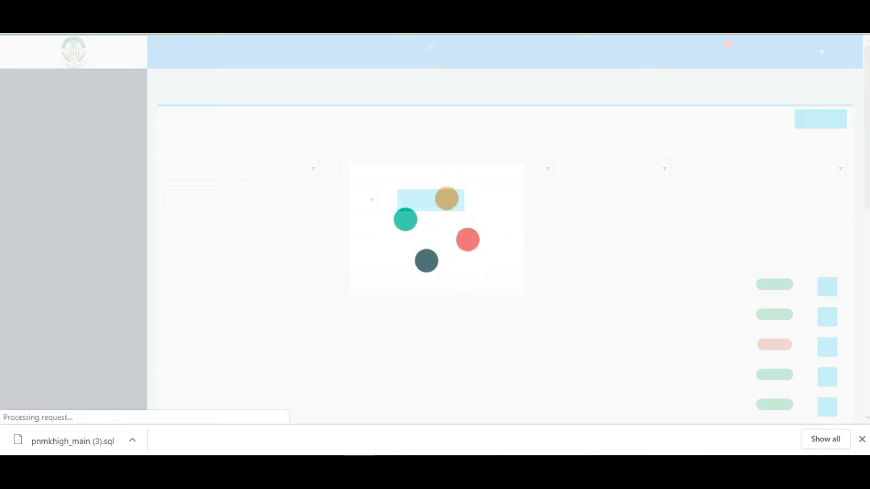
- Review the students' written and MCQ marks, grades and attendance status throughout the retrieved marks list
scroll(322, 188, down, 2)
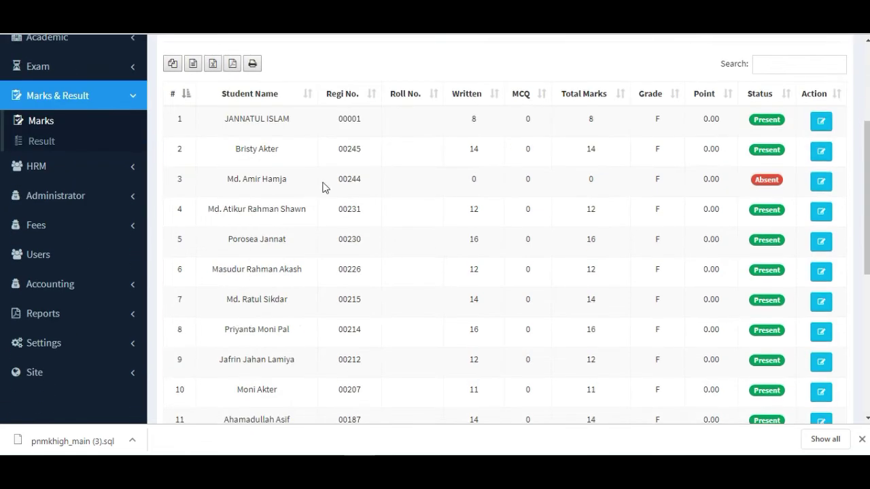
scroll(340, 349, down, 2)
scroll(340, 351, up, 2)
scroll(755, 170, down, 5)
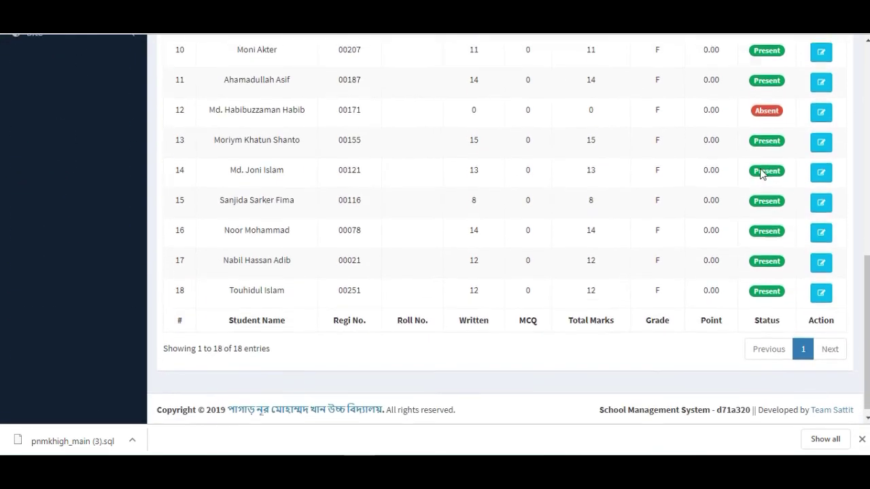
scroll(765, 170, up, 3)
scroll(767, 169, up, 5)
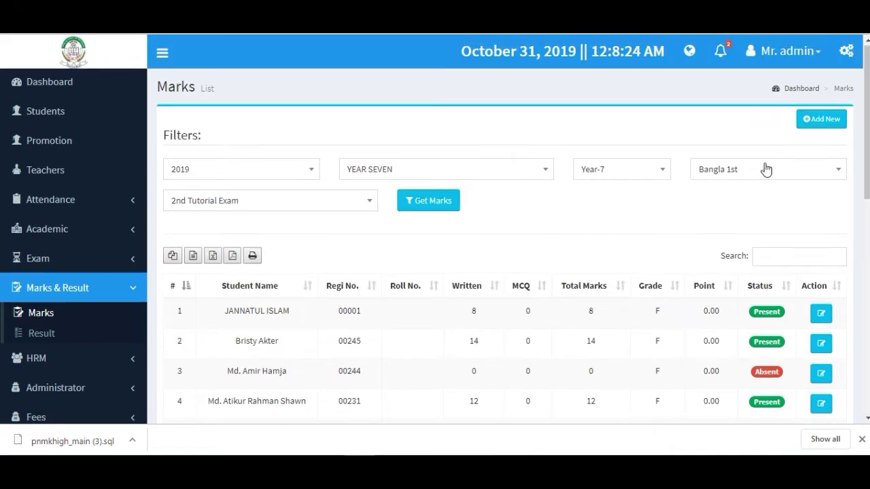
- View the first student's marks update form, including the Written marks field, and return to the Marks list page
click(821, 314)
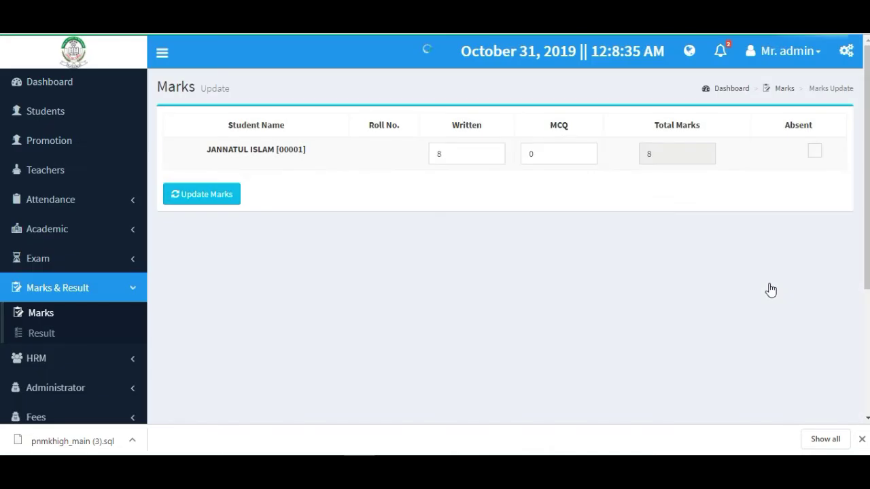
click(493, 154)
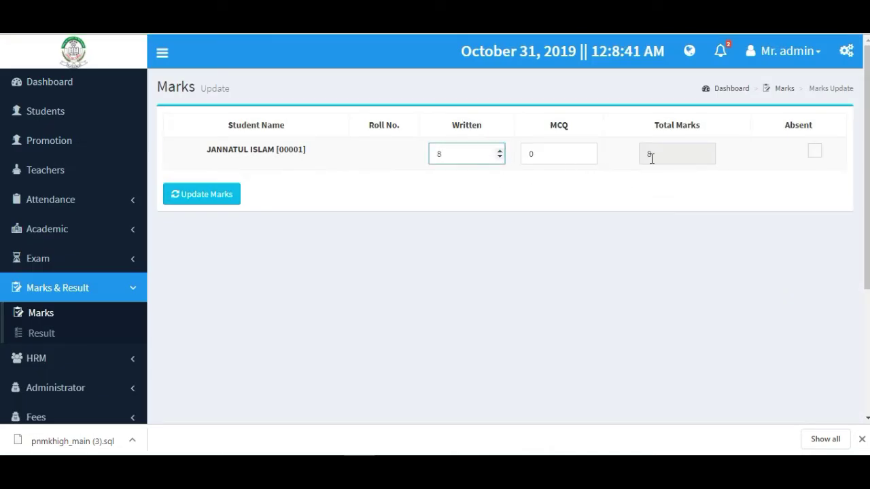
click(28, 321)
click(28, 320)
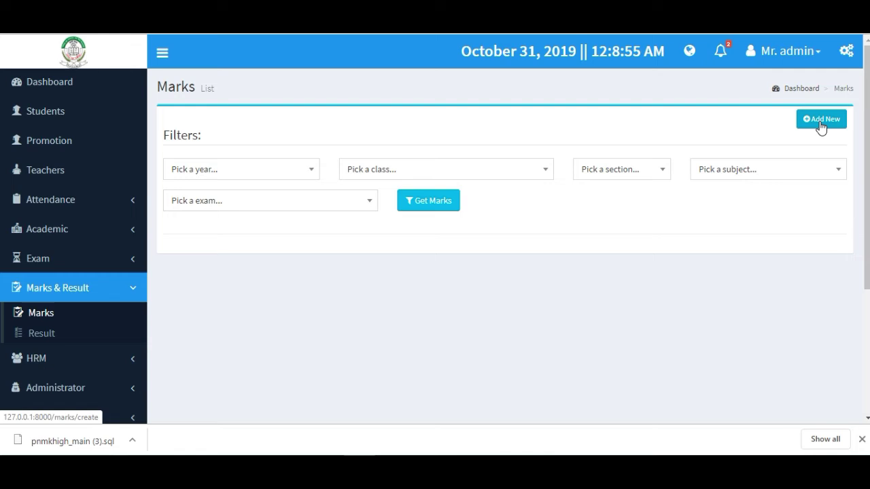
- Start a new marks entry with year 2019, class YEAR SEVEN and section Year-7
click(821, 125)
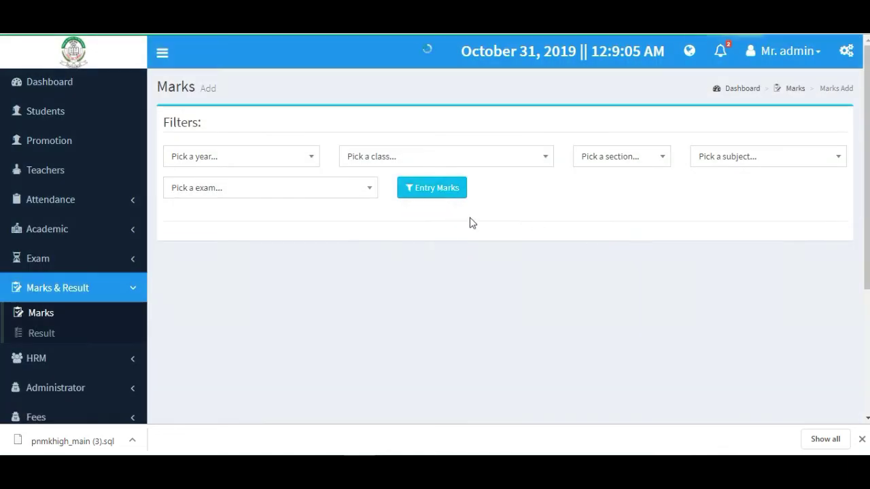
click(249, 156)
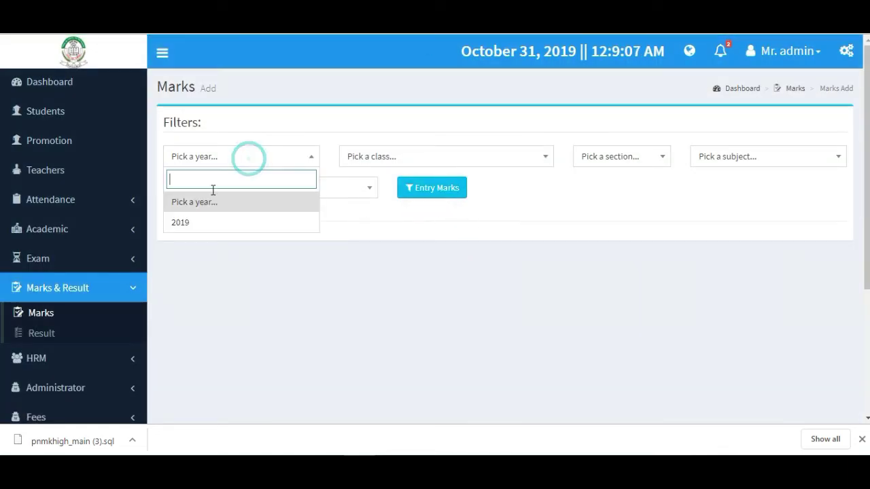
click(194, 223)
click(433, 162)
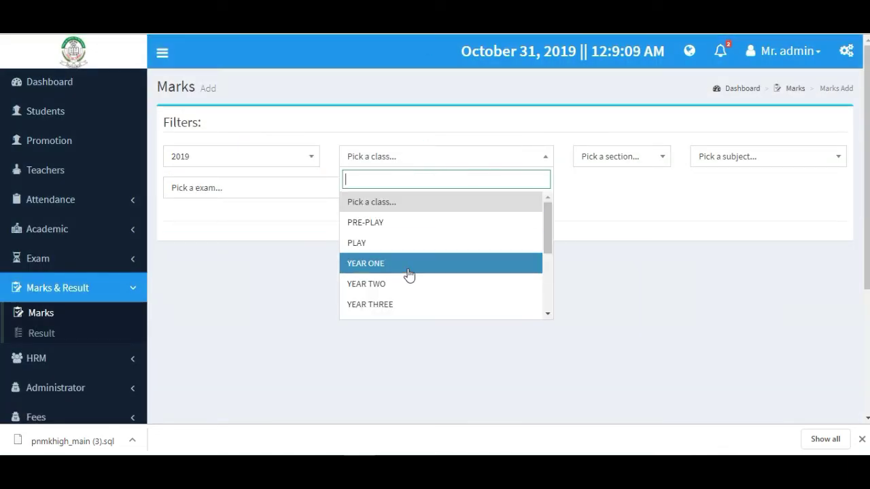
scroll(410, 284, down, 1)
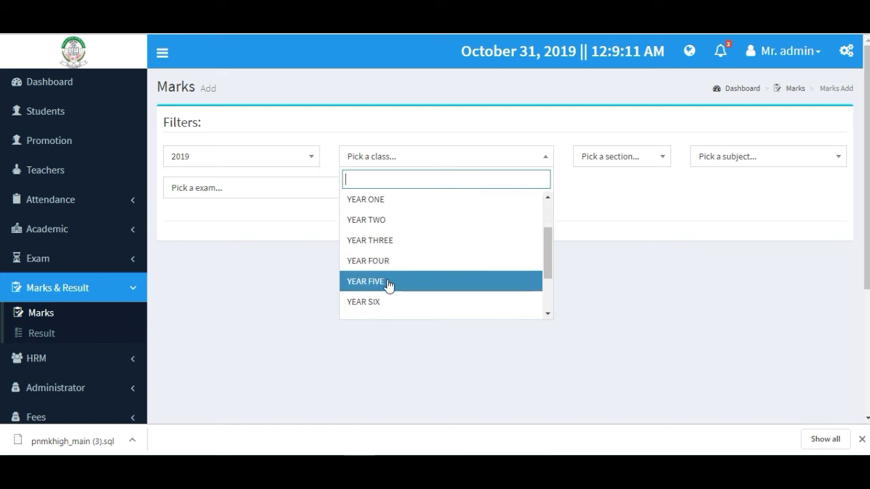
scroll(389, 283, down, 1)
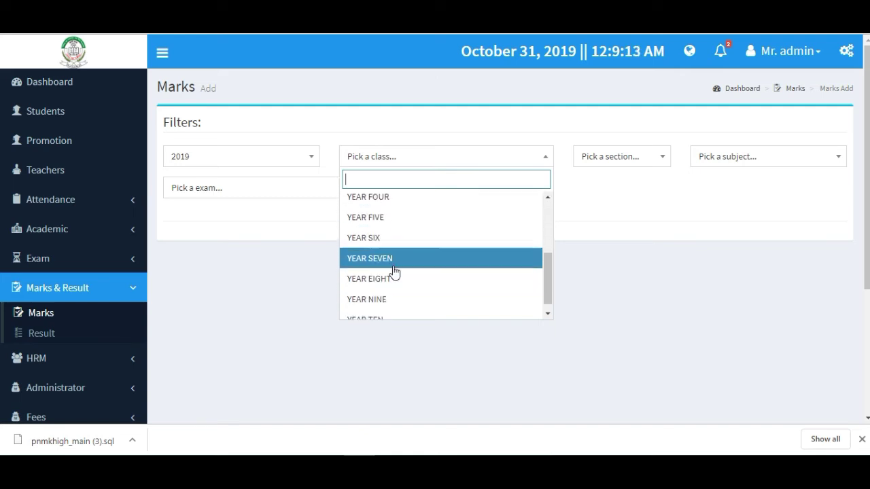
click(393, 259)
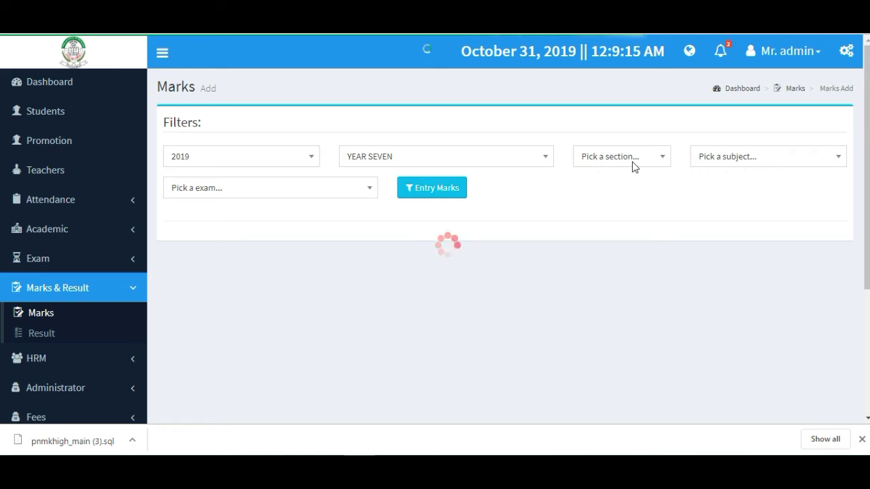
click(633, 166)
click(615, 202)
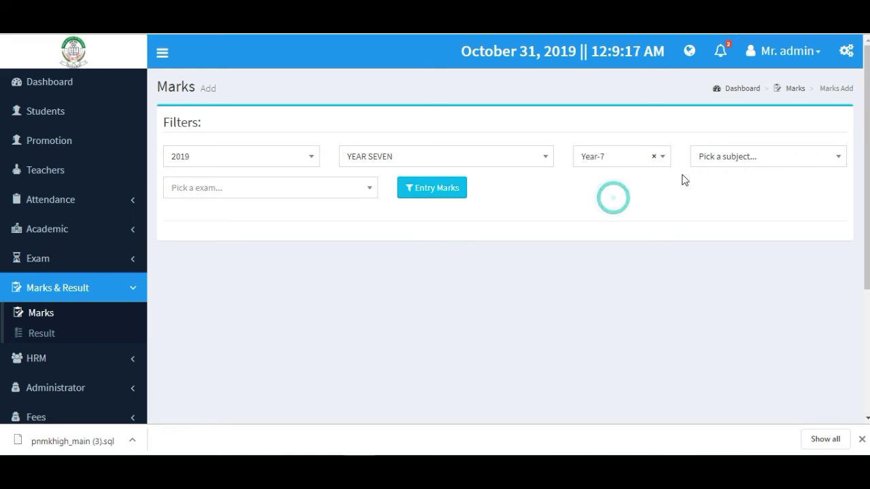
- Set the subject to Bangladesh & Global Studies and the exam to 2nd Terminal Exam, and request the marks entry
click(713, 169)
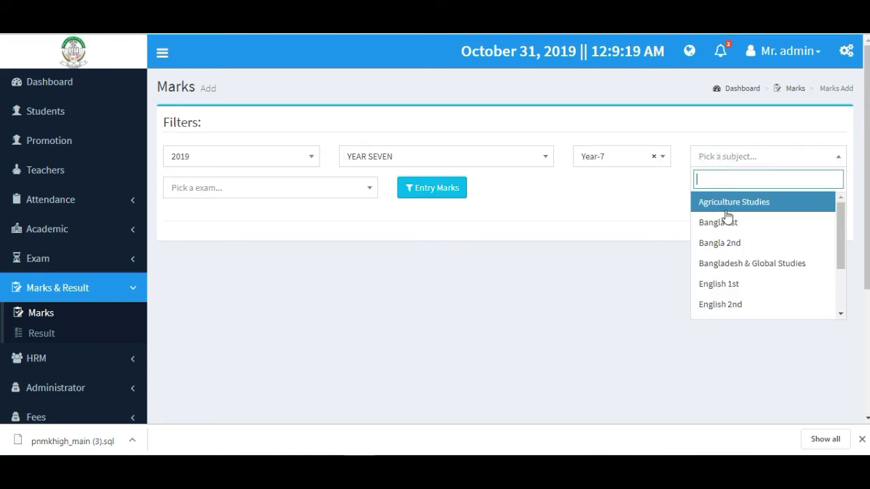
click(724, 261)
click(285, 188)
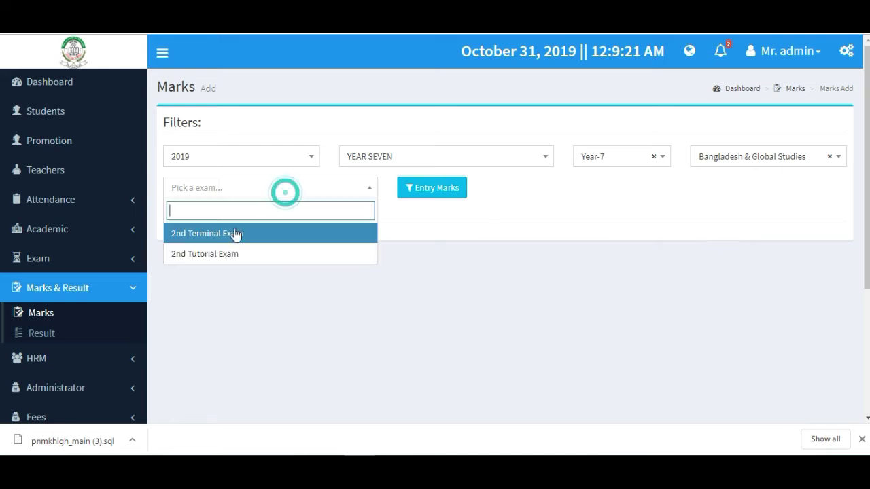
click(221, 240)
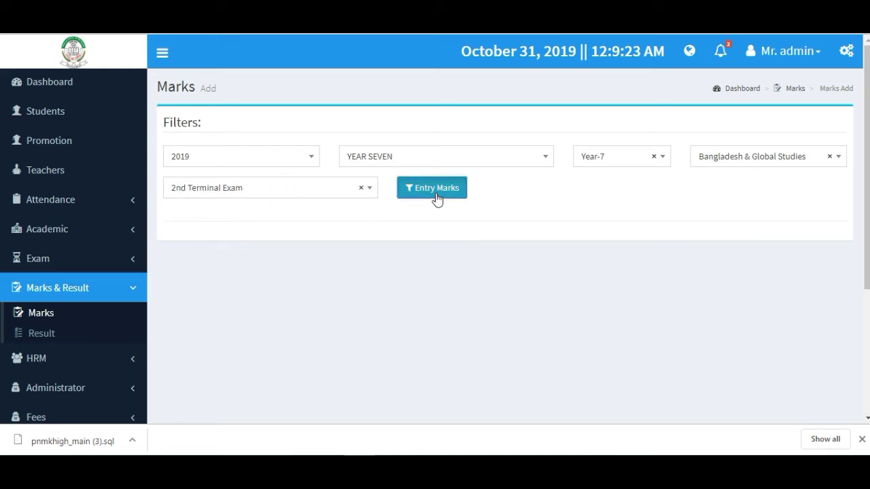
click(438, 195)
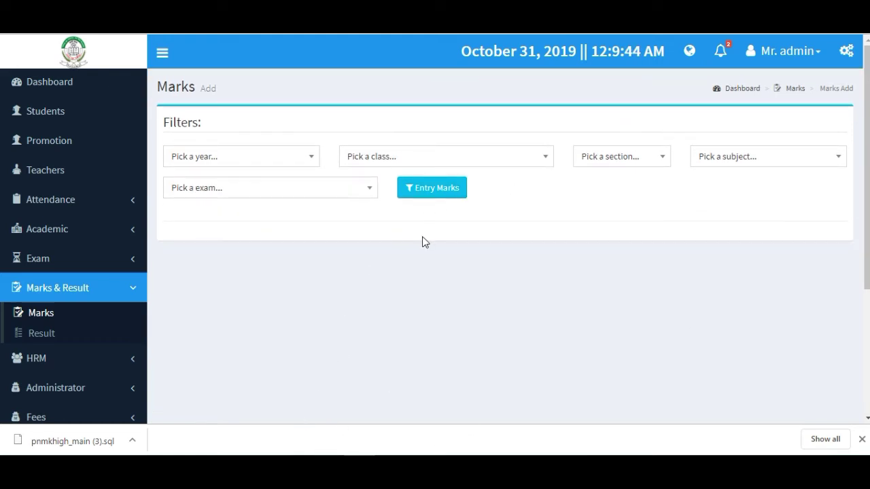
- Open the Result list page of the Marks & Result module
scroll(106, 315, down, 3)
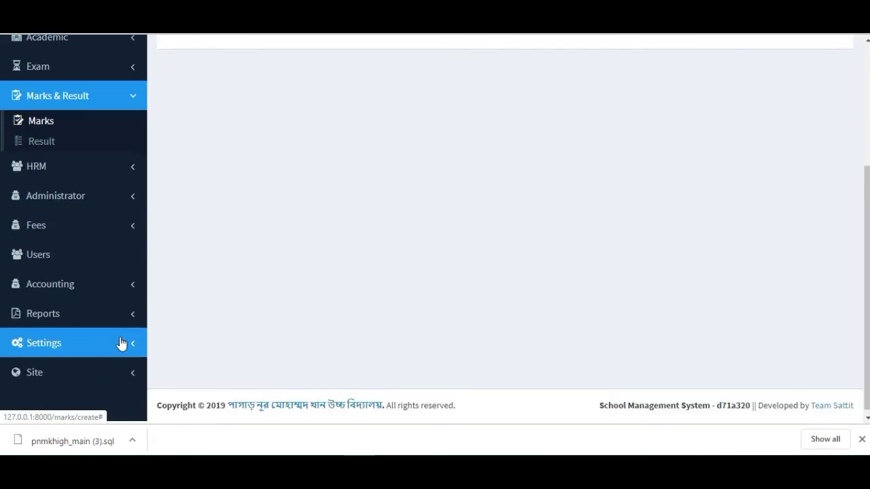
scroll(121, 343, up, 2)
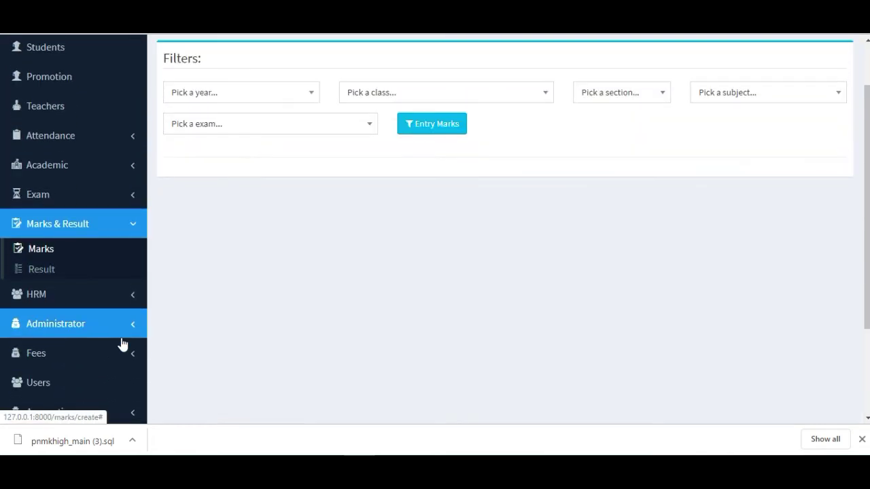
click(136, 231)
click(135, 232)
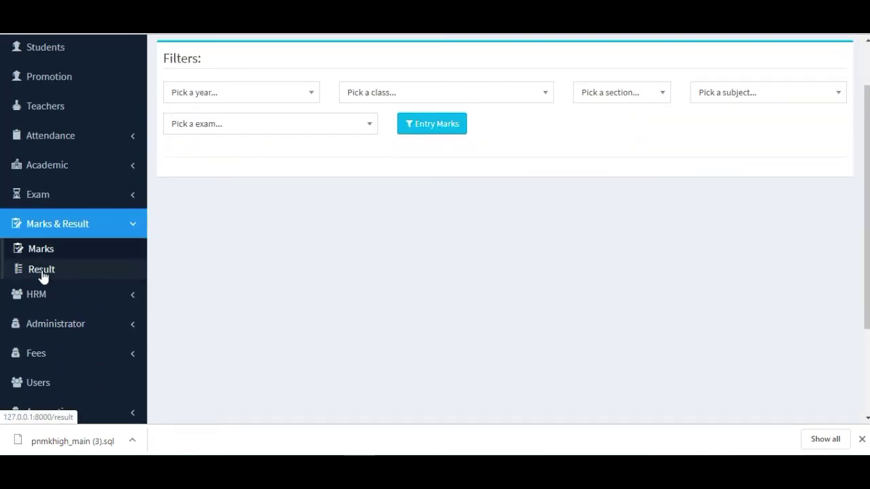
click(42, 272)
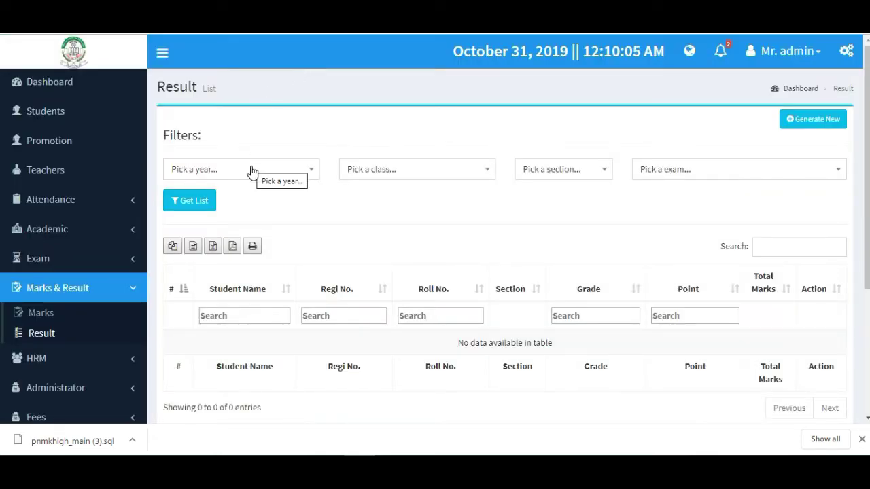
- Retrieve the result list for year 2019, class YEAR SEVEN, section Year-7 and the 2nd Tutorial Exam
click(252, 169)
click(178, 235)
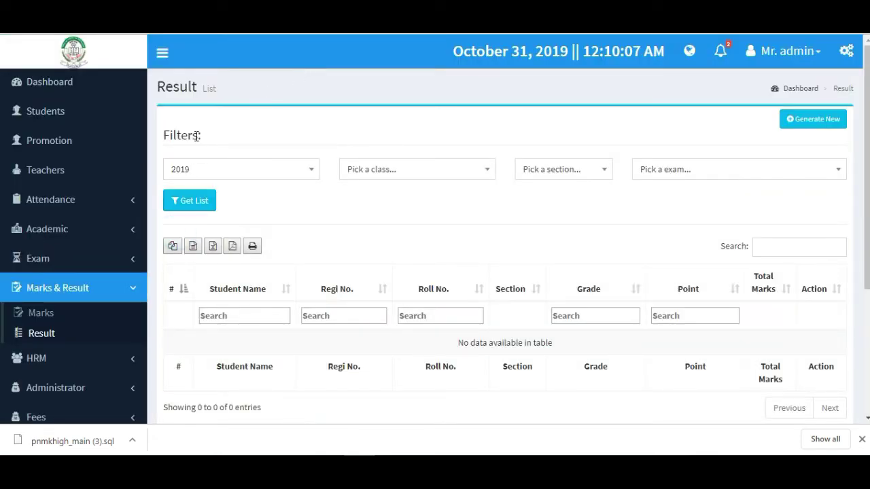
click(429, 171)
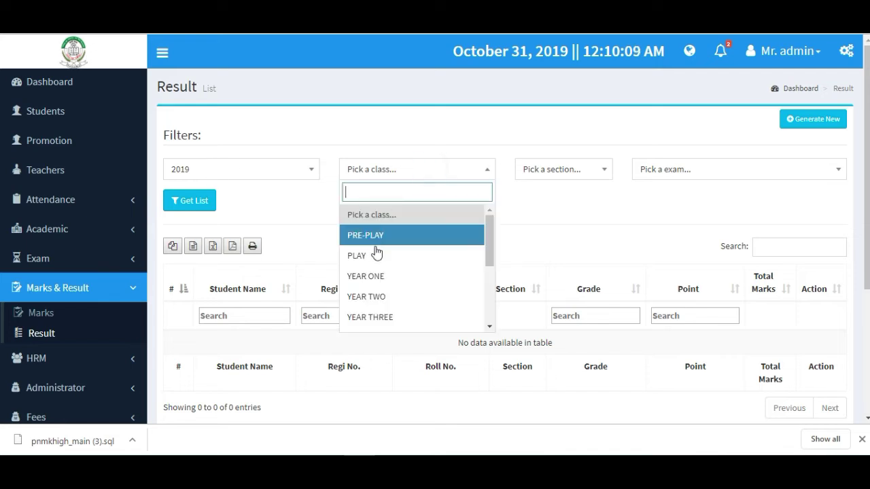
scroll(390, 286, down, 1)
scroll(390, 289, down, 4)
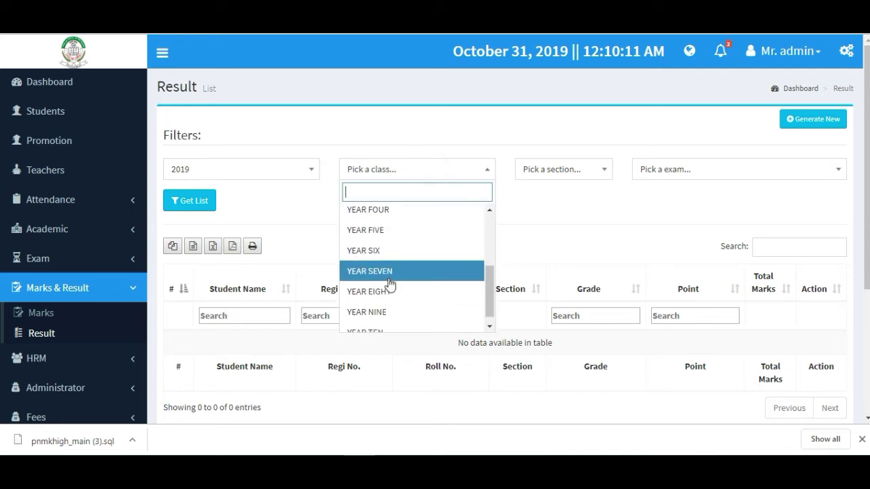
click(389, 275)
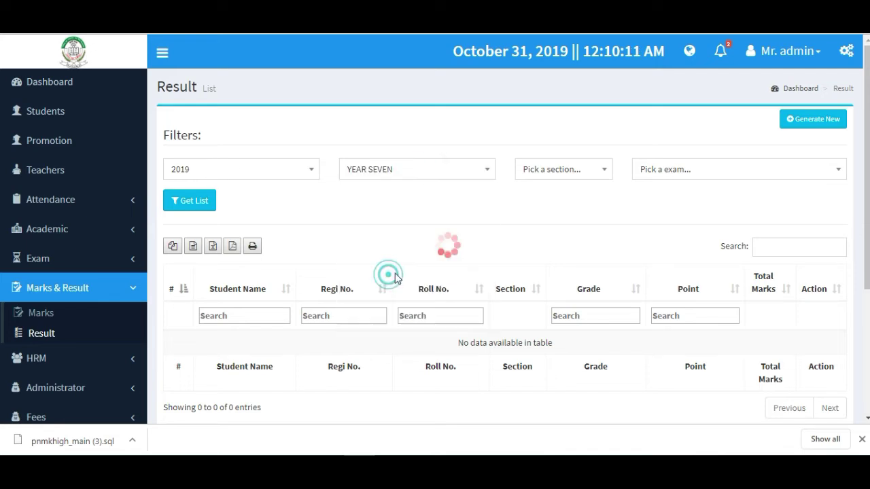
click(569, 178)
click(557, 216)
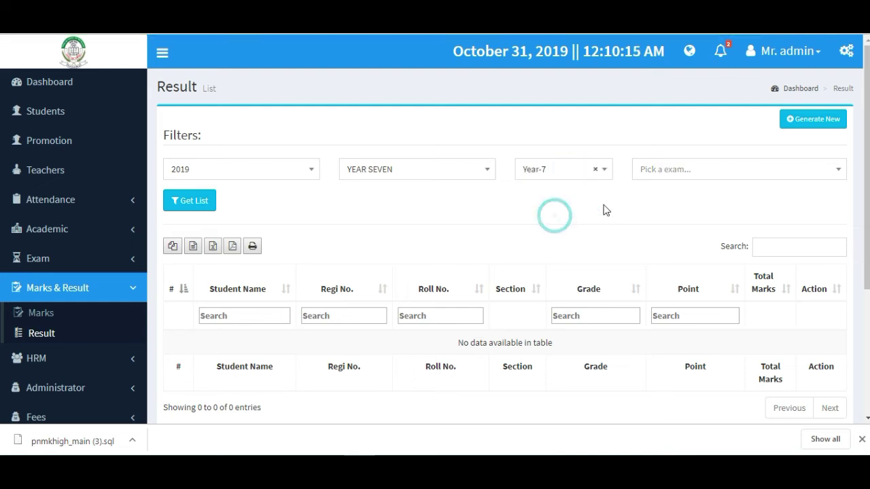
click(703, 173)
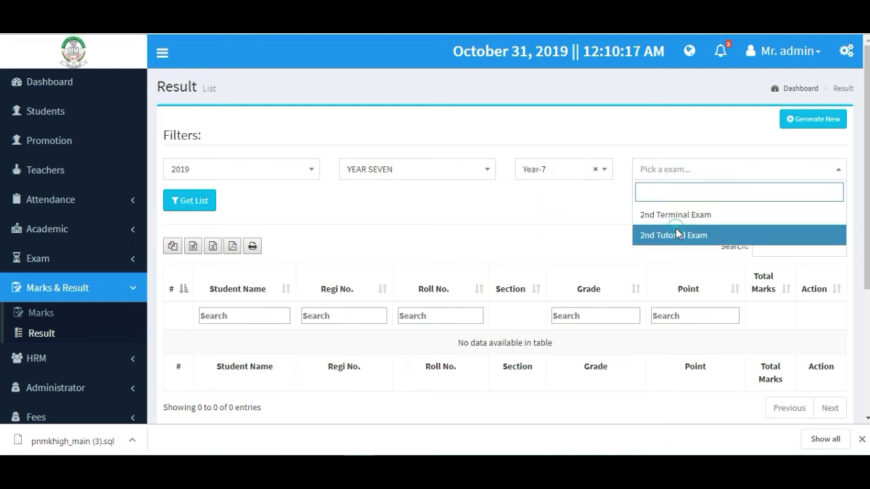
click(677, 233)
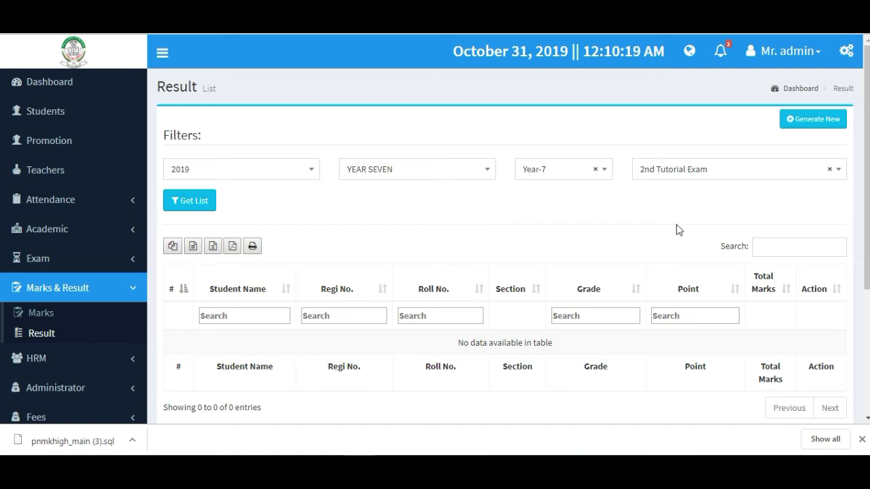
click(189, 204)
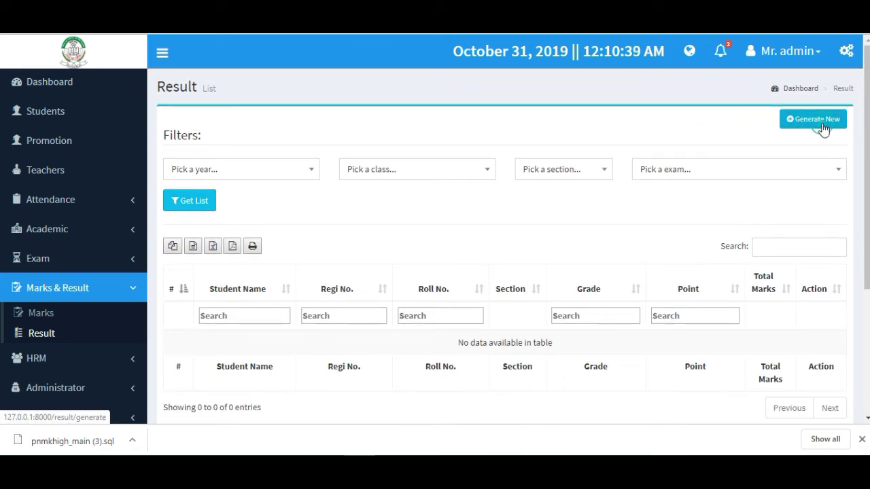
- Generate a new result for academic year 2019, class YEAR SEVEN and the 2nd Tutorial Exam
click(824, 130)
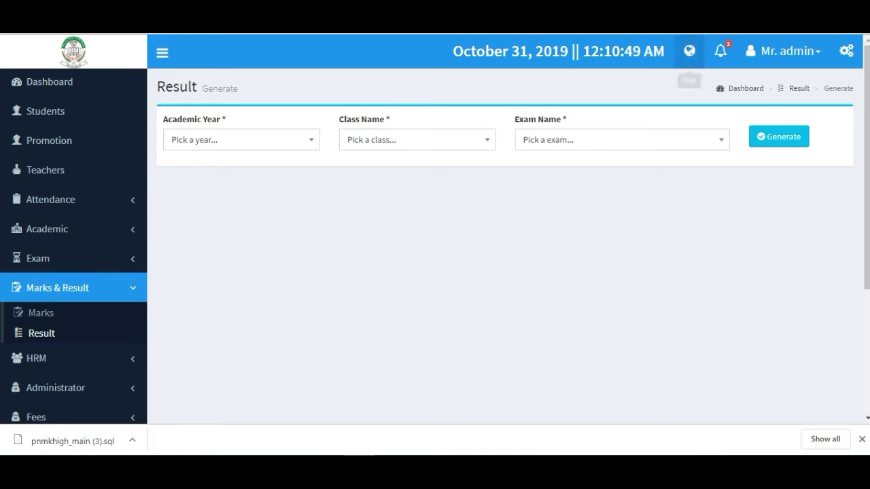
click(270, 139)
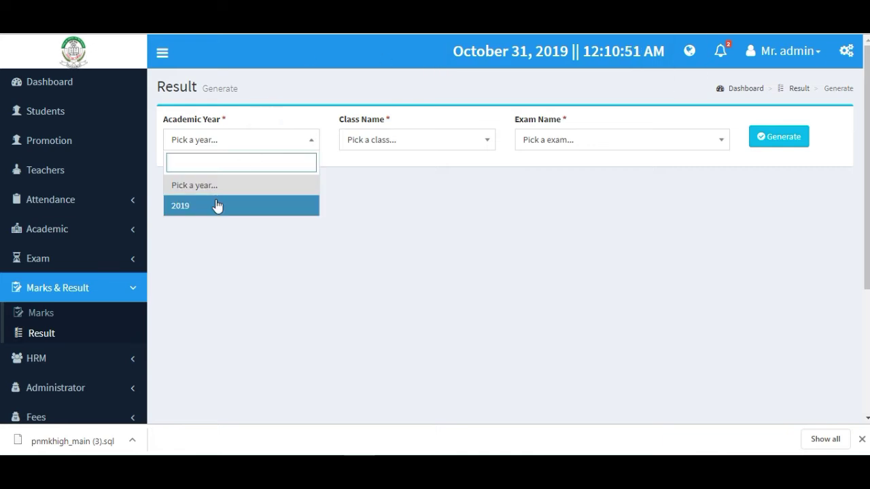
click(216, 204)
click(415, 140)
scroll(412, 252, down, 4)
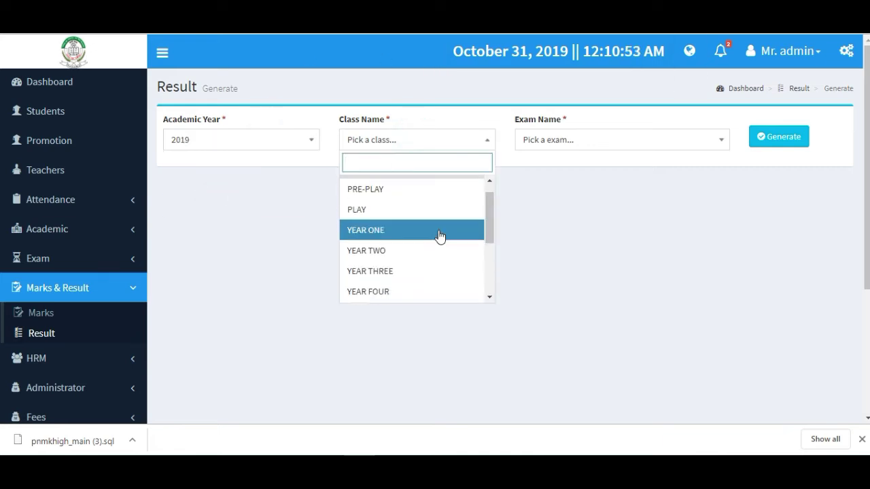
click(403, 249)
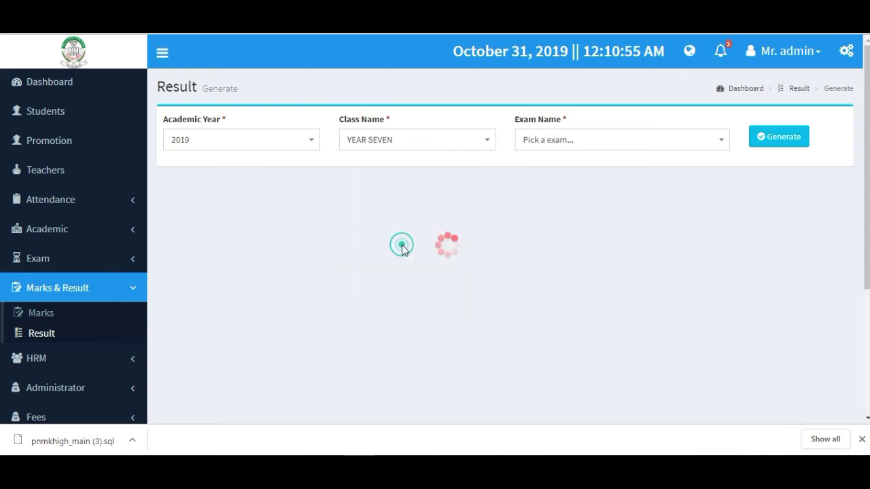
click(582, 140)
click(544, 208)
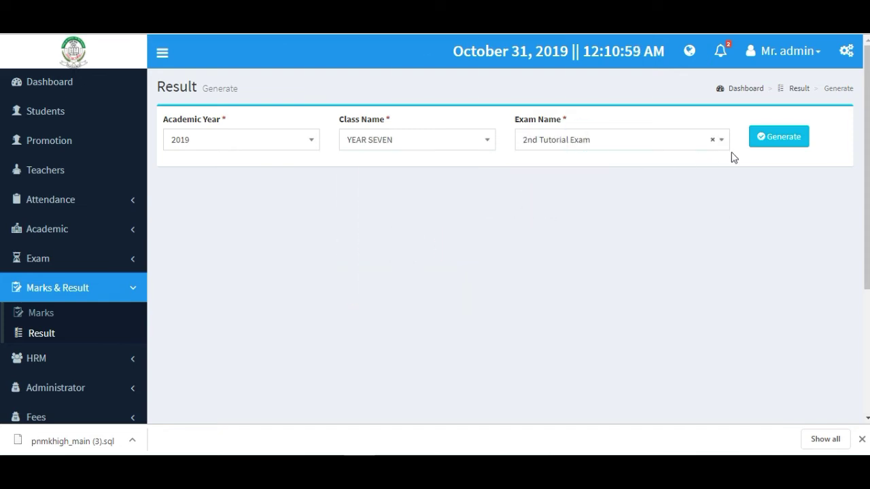
click(773, 146)
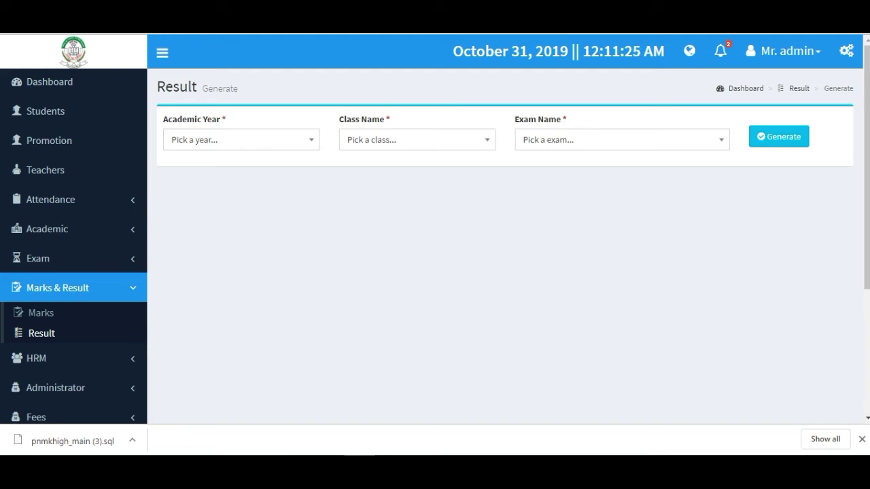
- Open the Fees Setup list and look through the configured class fees
scroll(41, 398, down, 2)
click(116, 163)
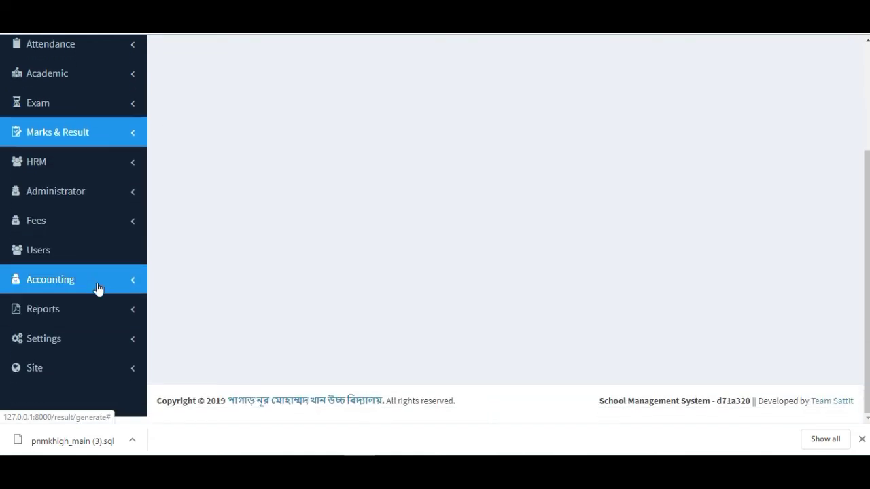
click(105, 234)
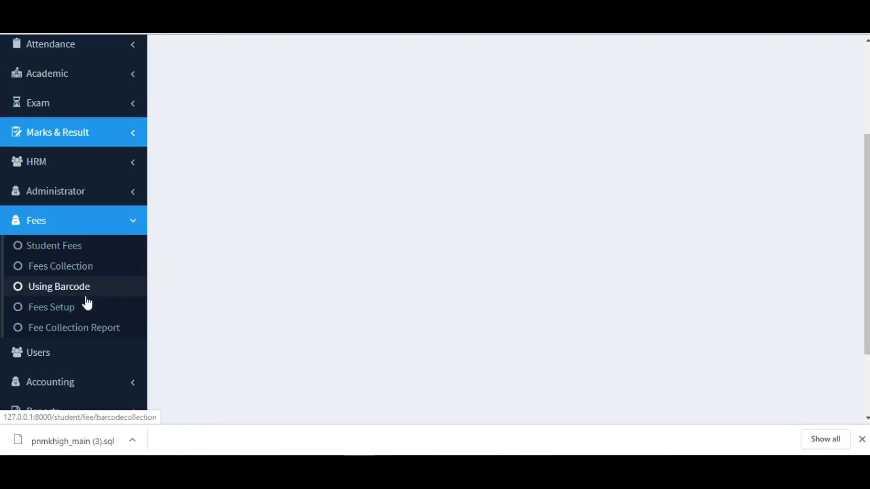
click(47, 308)
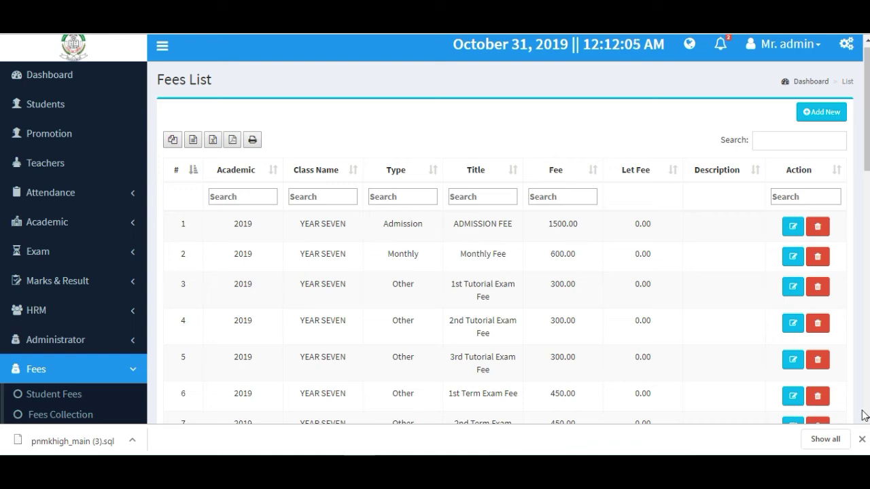
scroll(1, 372, down, 3)
scroll(1, 372, up, 3)
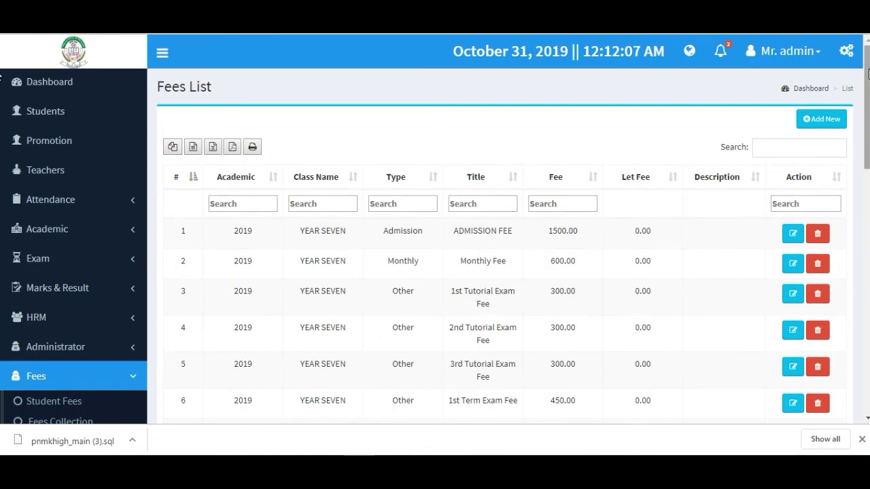
- Start a new fee setup with academic session 2019 and class YEAR ONE
click(822, 121)
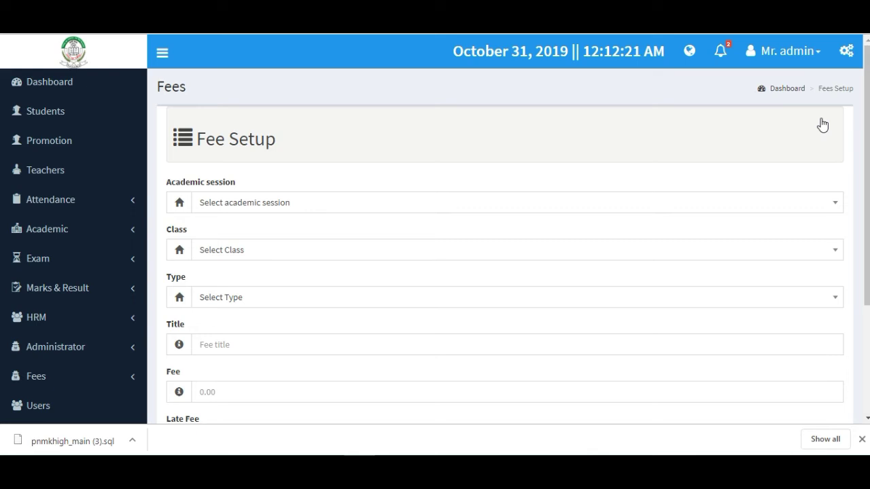
click(247, 205)
click(234, 268)
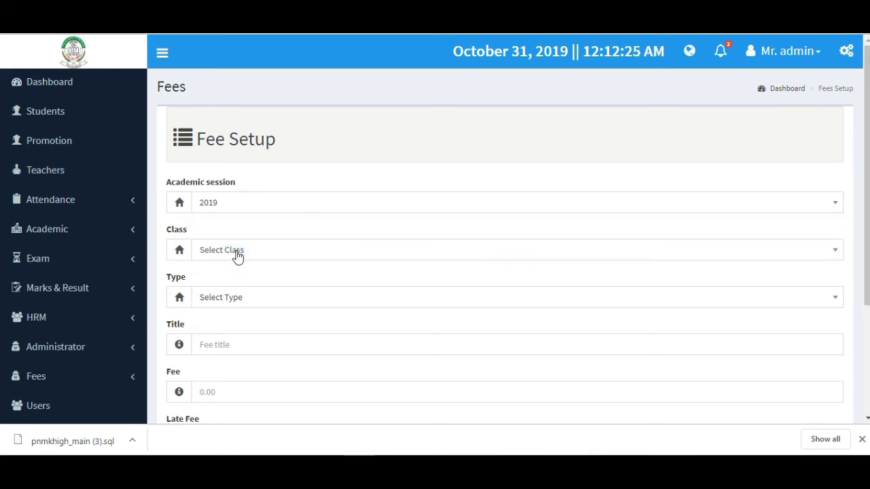
click(236, 255)
click(227, 357)
- Change the new fee's class to YEAR SEVEN
scroll(231, 282, down, 2)
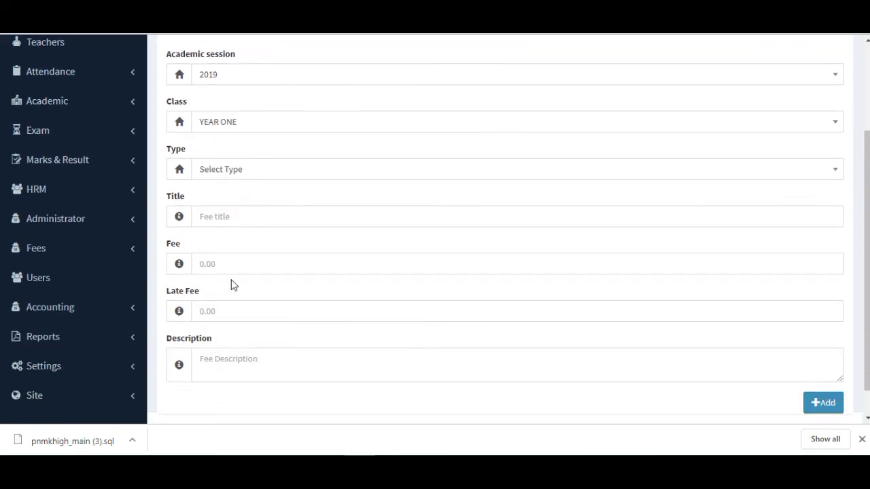
click(231, 175)
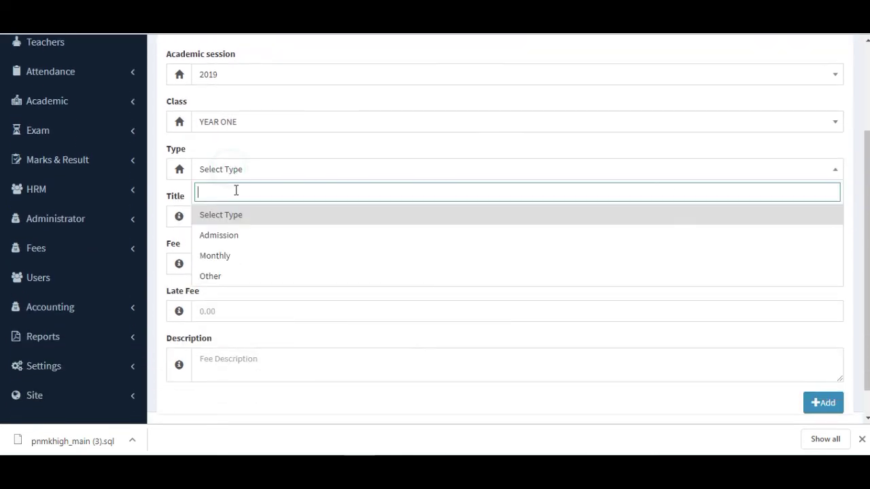
click(265, 131)
scroll(257, 235, down, 2)
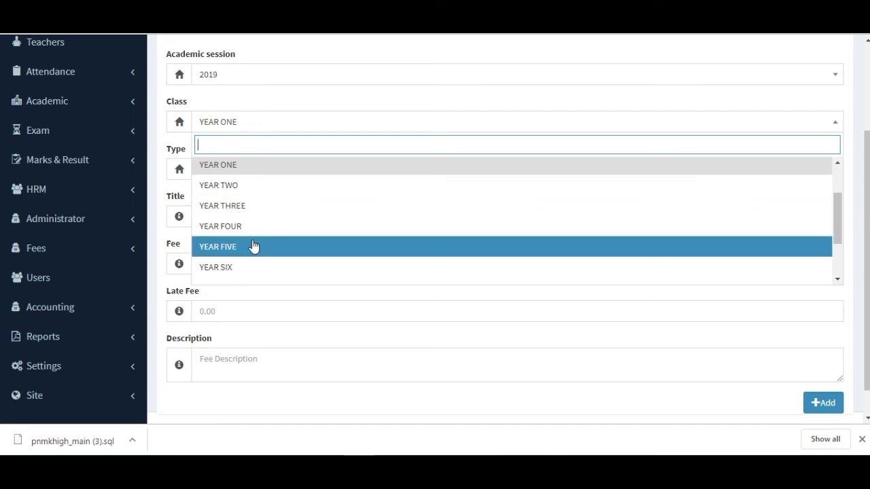
scroll(249, 251, down, 2)
click(245, 225)
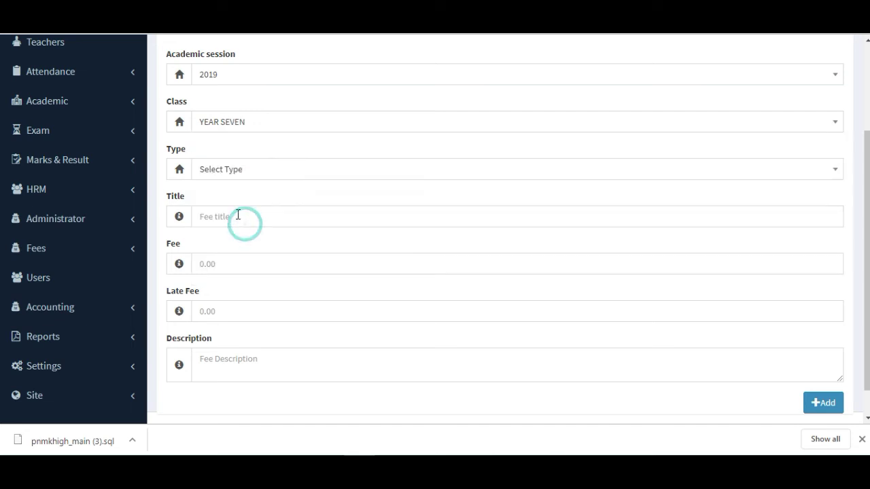
- Set the new fee's type to Monthly and its title to "Montly"
click(225, 179)
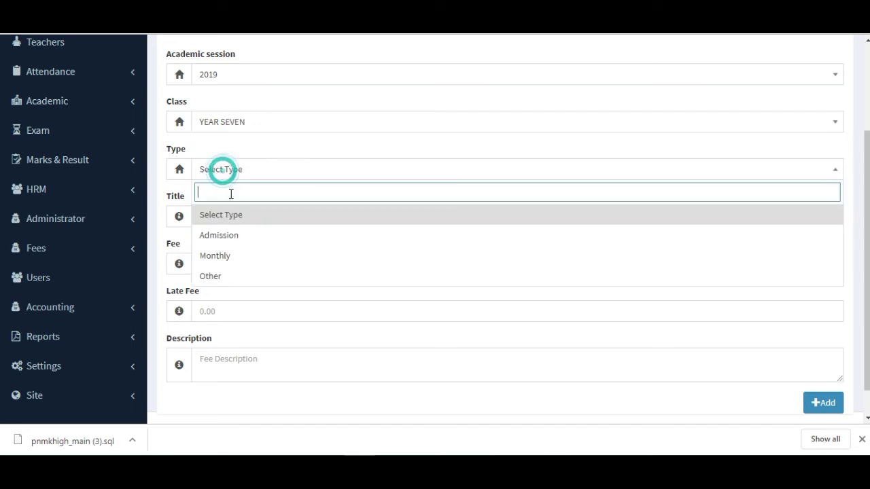
click(226, 259)
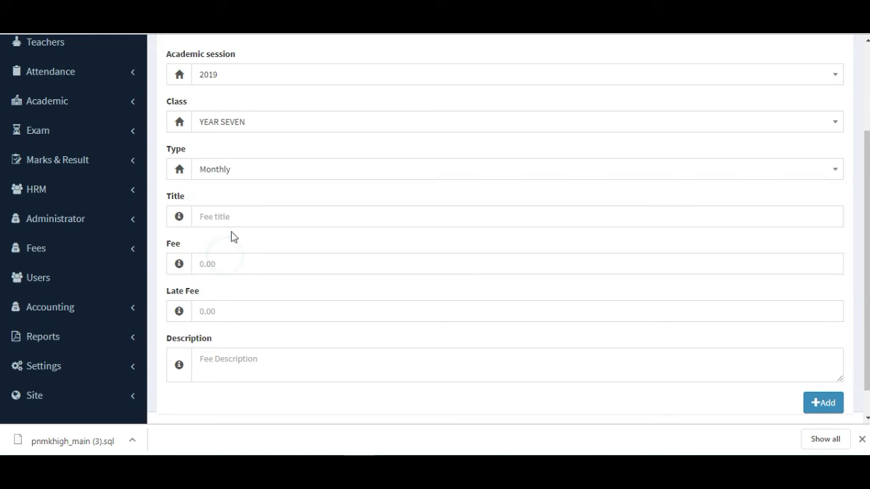
click(233, 218)
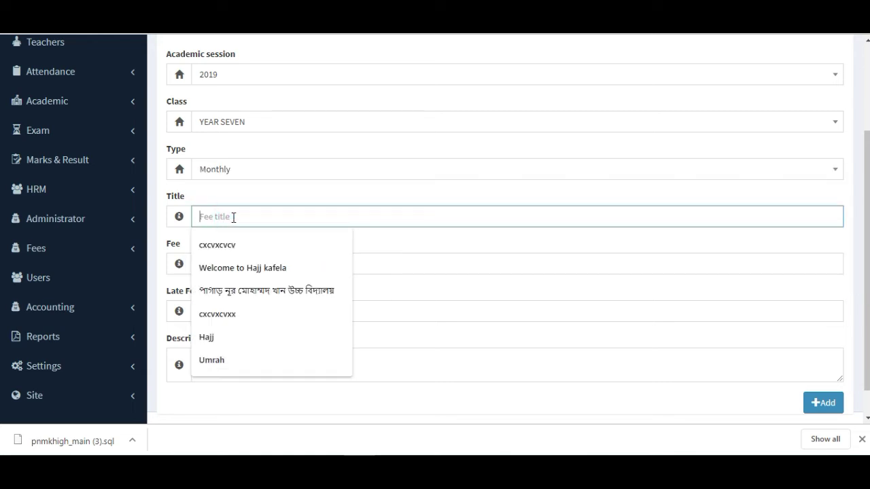
text(7)
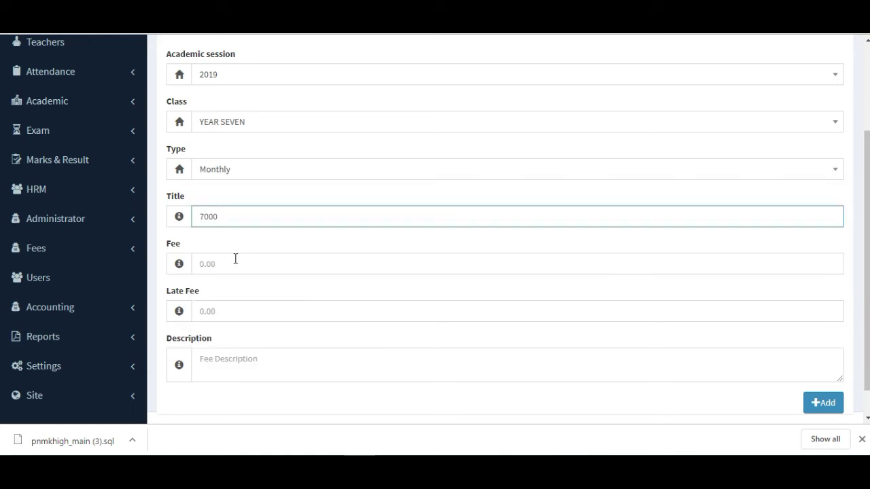
text(000)
double_click(225, 217)
key(BackSpace)
text(Montly)
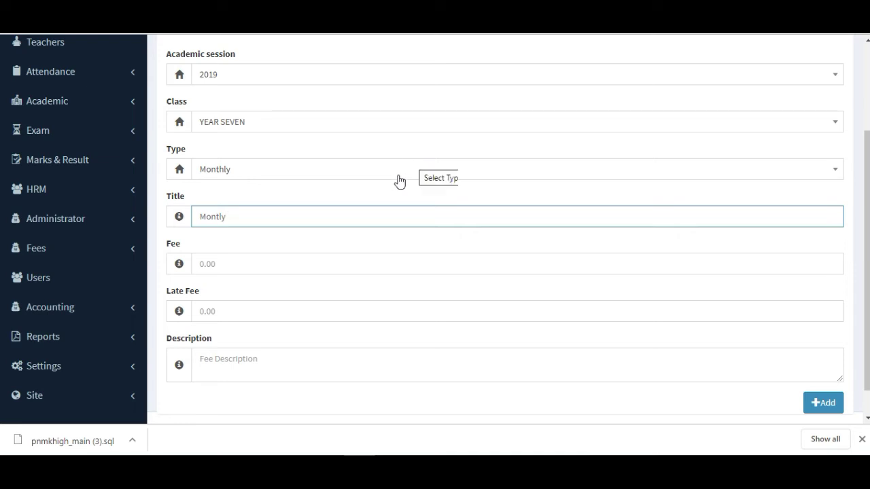
- Set the fee to 400 and the late fee to 0, and add the fee setup
click(298, 255)
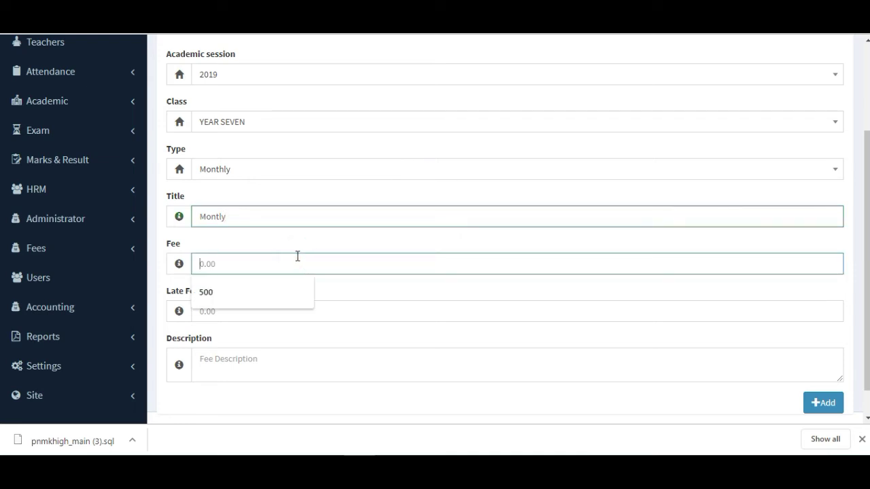
text(400)
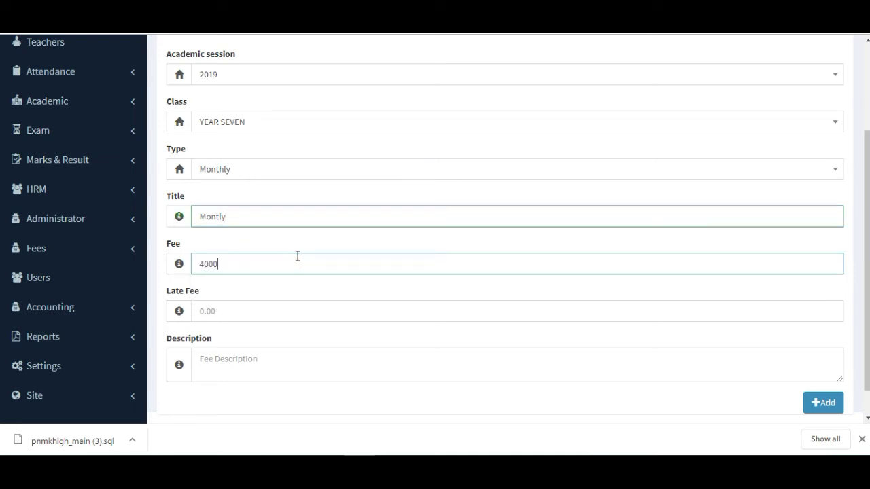
click(231, 315)
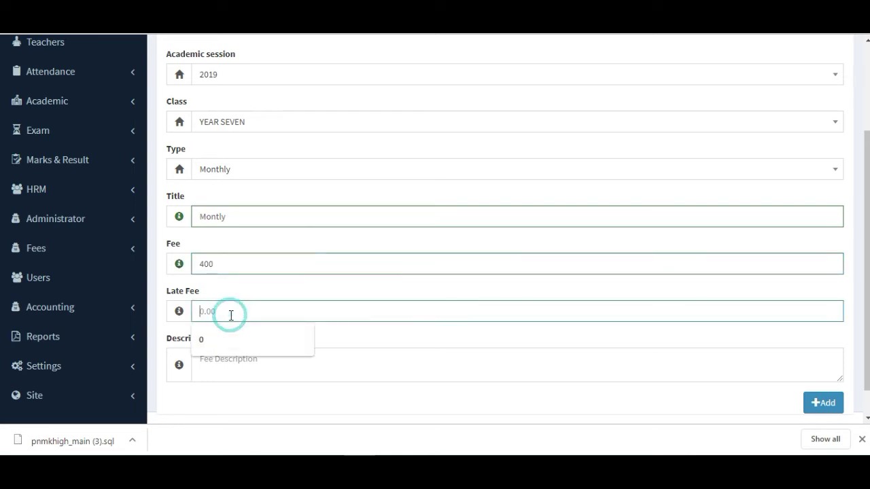
text(0)
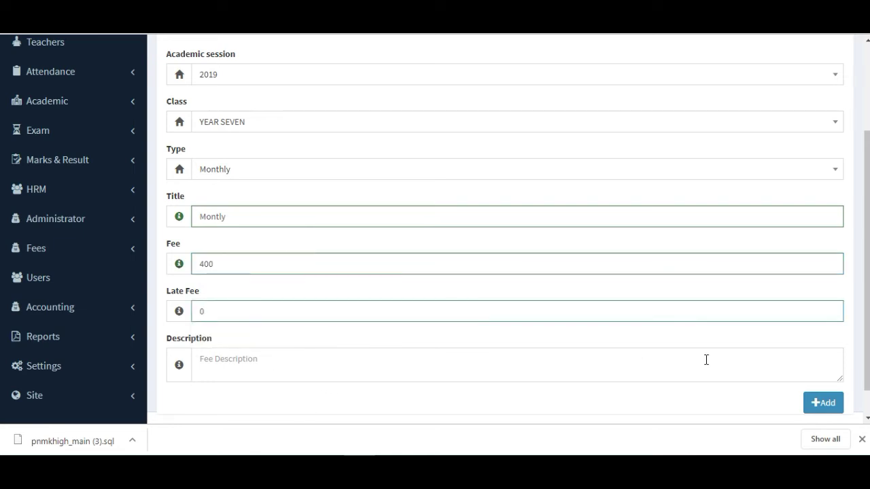
click(822, 403)
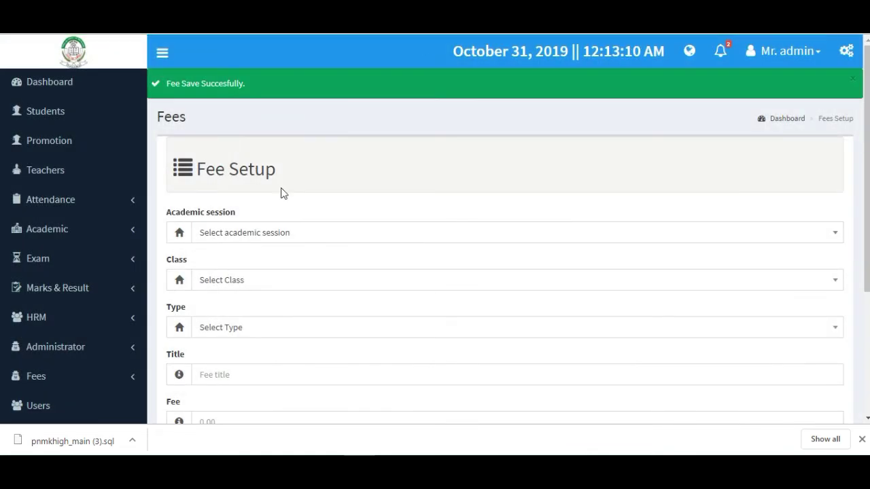
- Open Fees Collection and choose class PRE-PLAY with section PRE-PLAY
scroll(151, 196, down, 3)
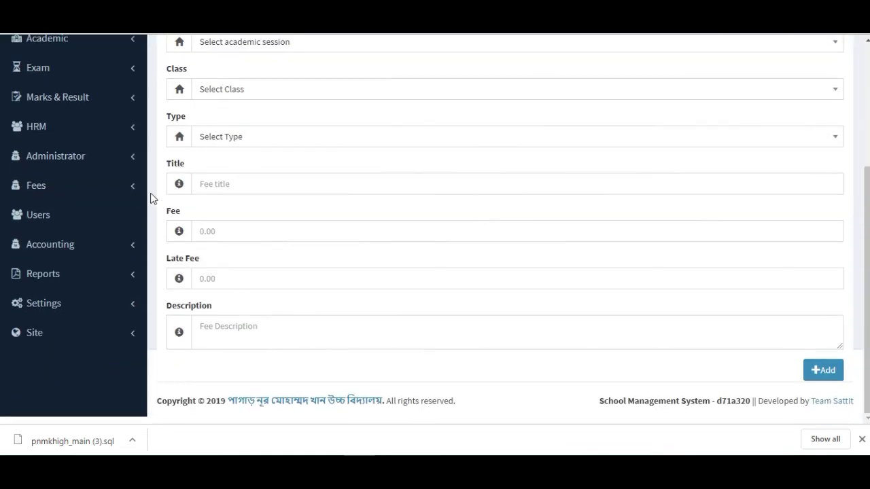
click(58, 191)
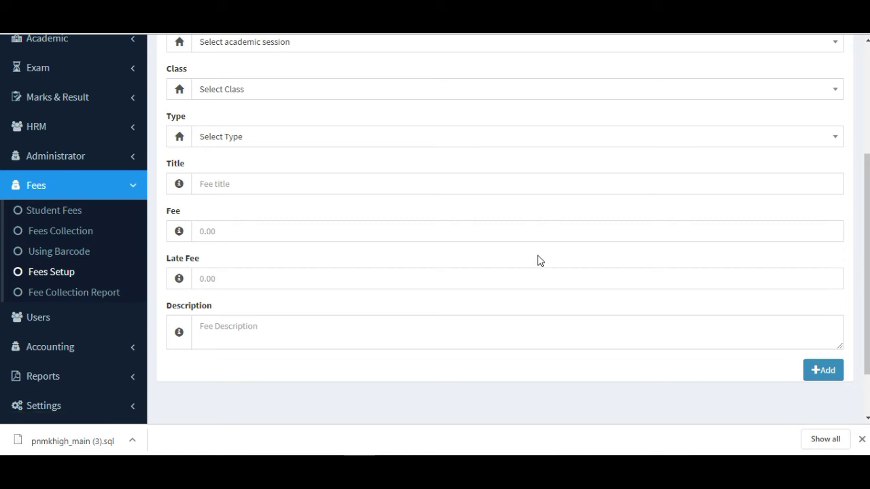
scroll(533, 262, down, 1)
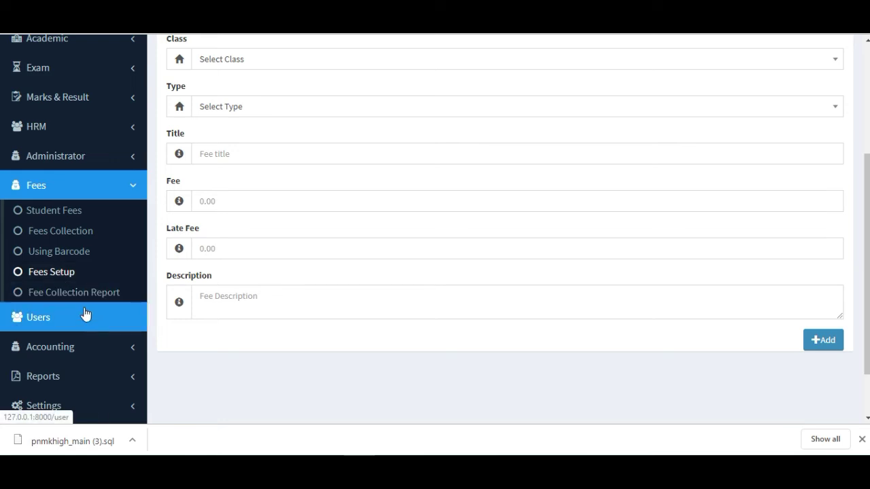
click(71, 237)
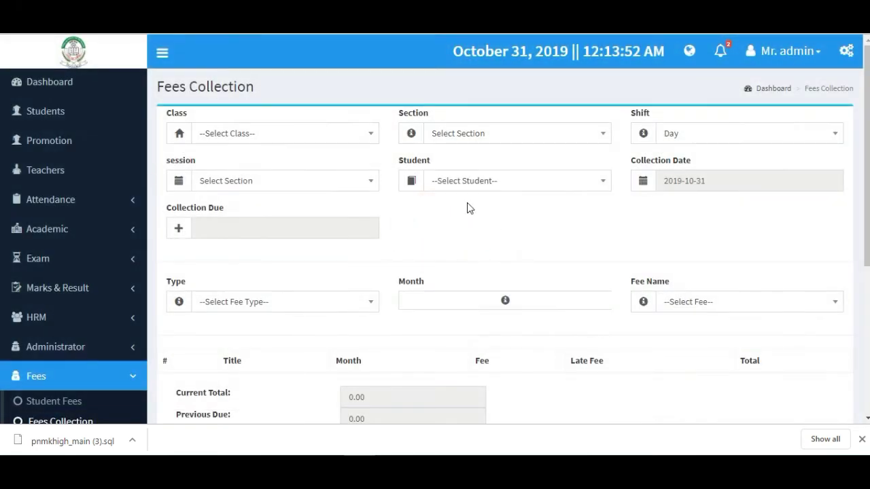
click(250, 136)
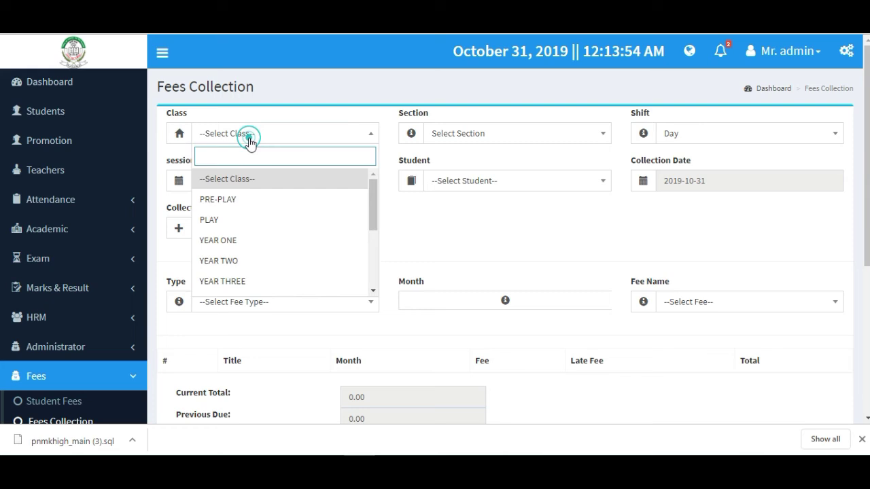
click(225, 199)
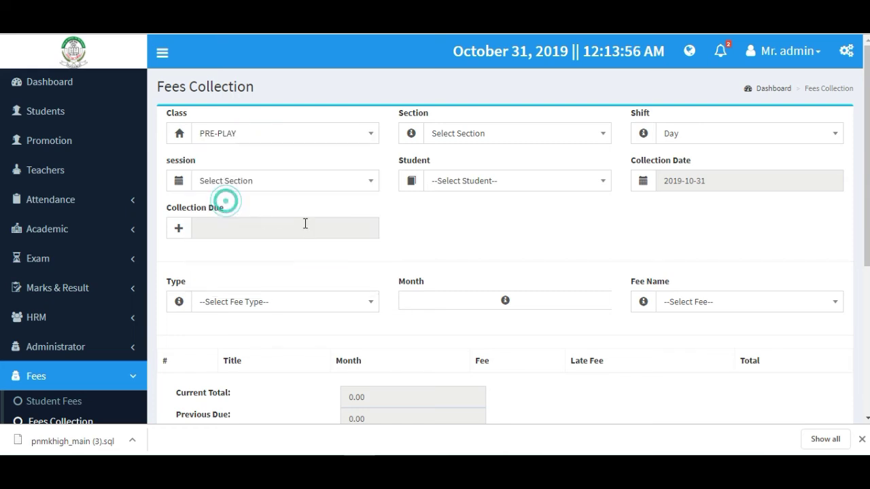
click(465, 134)
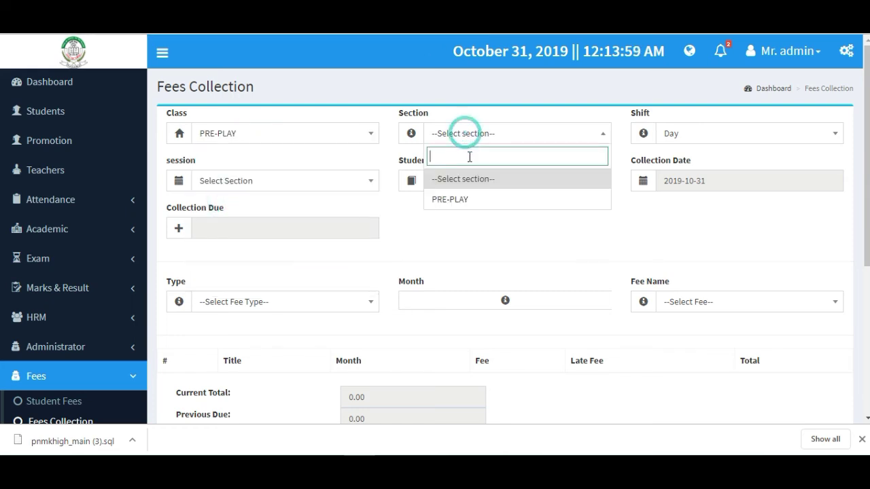
click(467, 204)
- Set the shift to Morning and the session to 2019, and select the first listed student to check the collection due
click(678, 139)
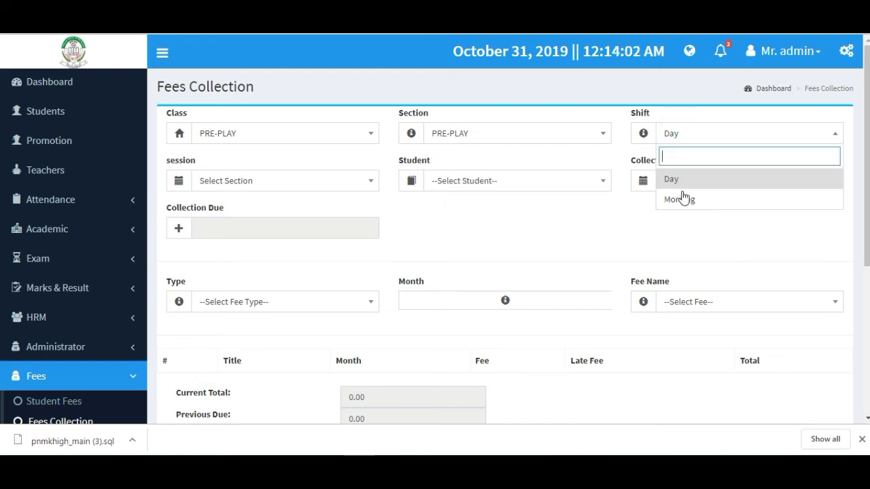
click(684, 197)
click(238, 195)
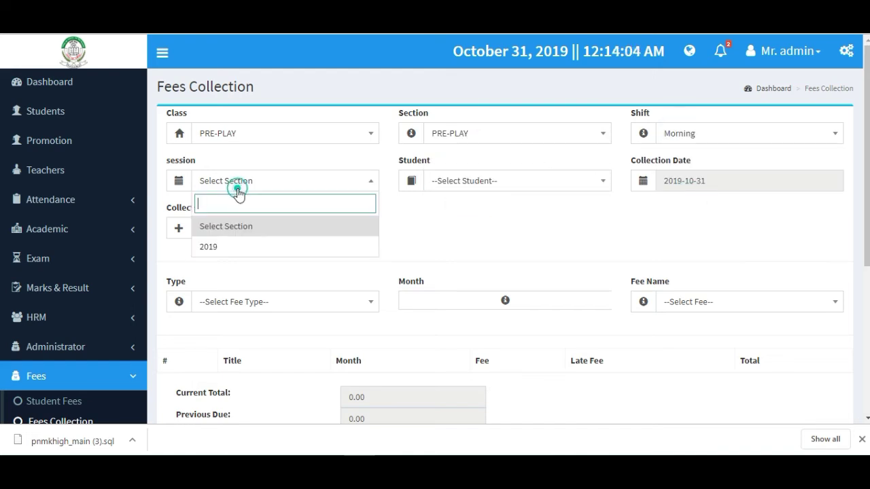
click(238, 247)
click(475, 192)
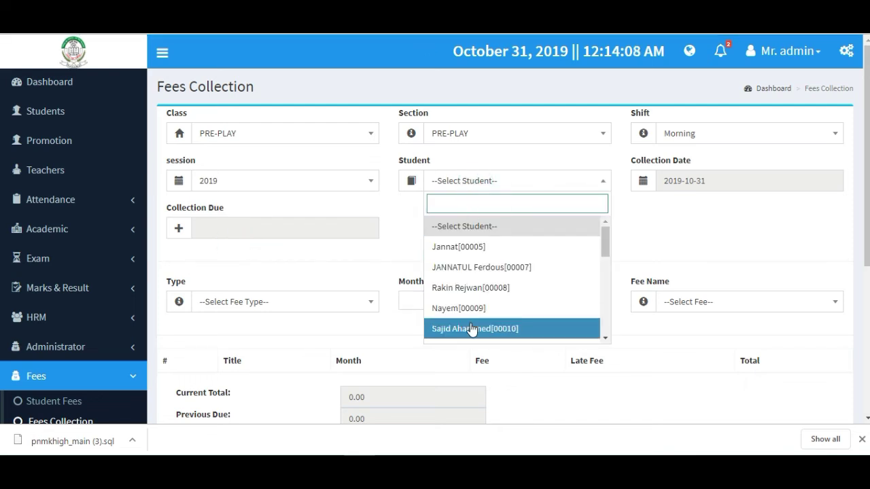
click(475, 250)
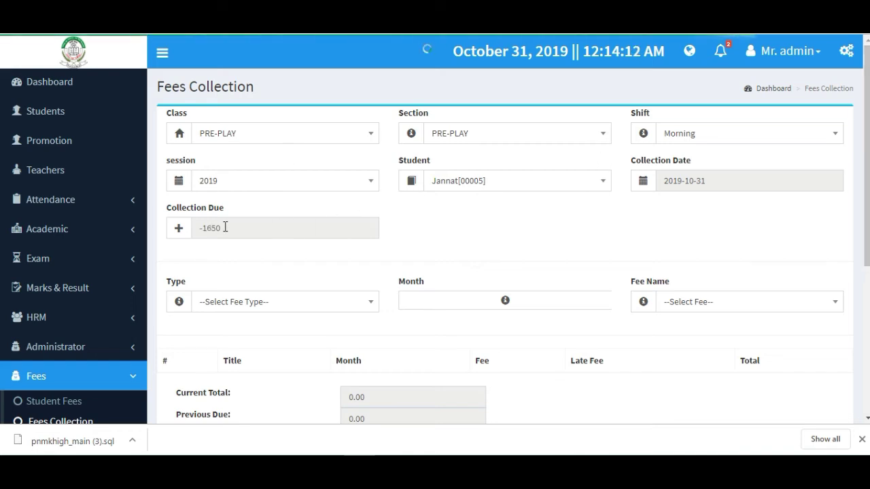
drag(229, 231, 193, 233)
- Add the ADMISSION FEE of type Admission to the student's fee collection
scroll(204, 245, down, 2)
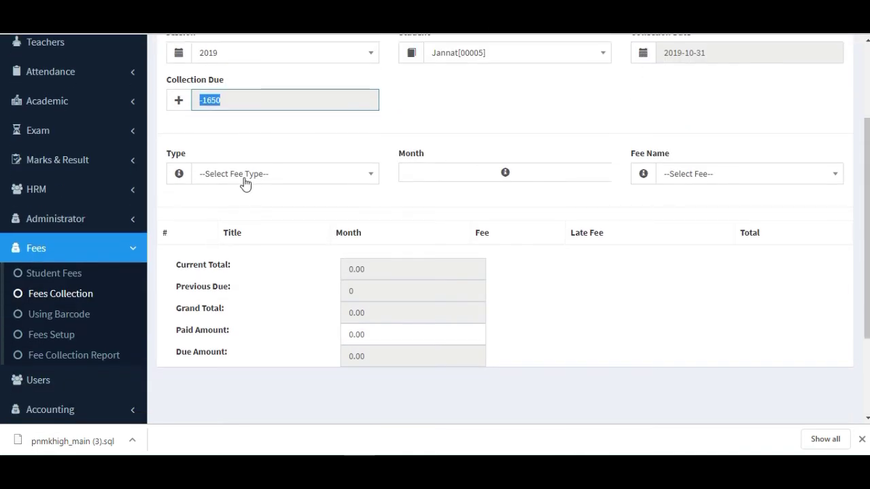
click(243, 173)
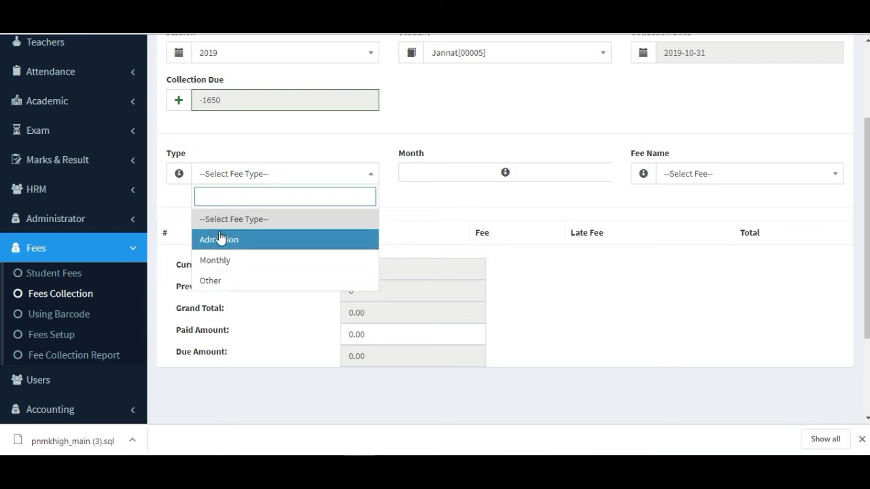
click(238, 243)
click(723, 176)
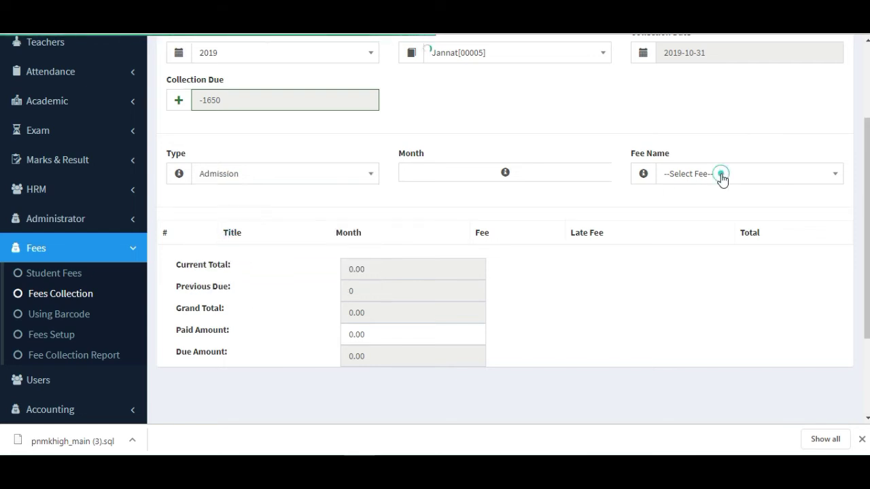
click(694, 240)
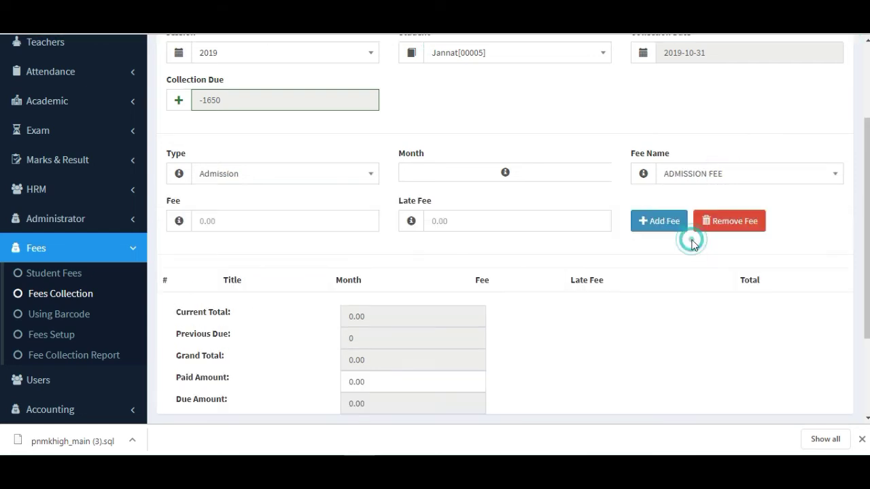
click(243, 222)
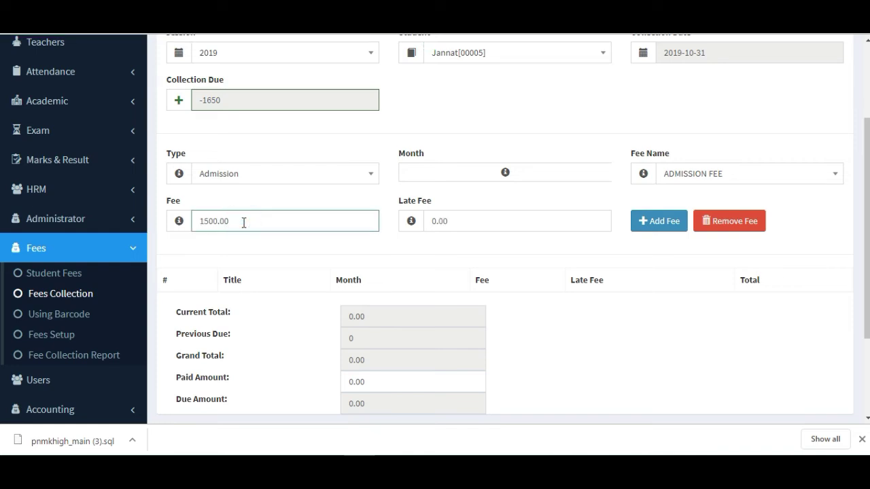
click(660, 221)
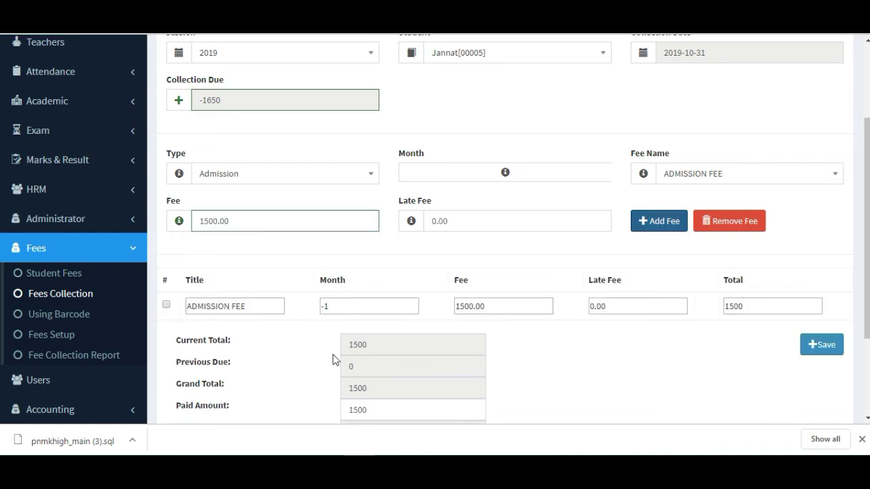
- Add the 3rd Tutorial Exam Fee of type Other to the student's fee collection
click(325, 175)
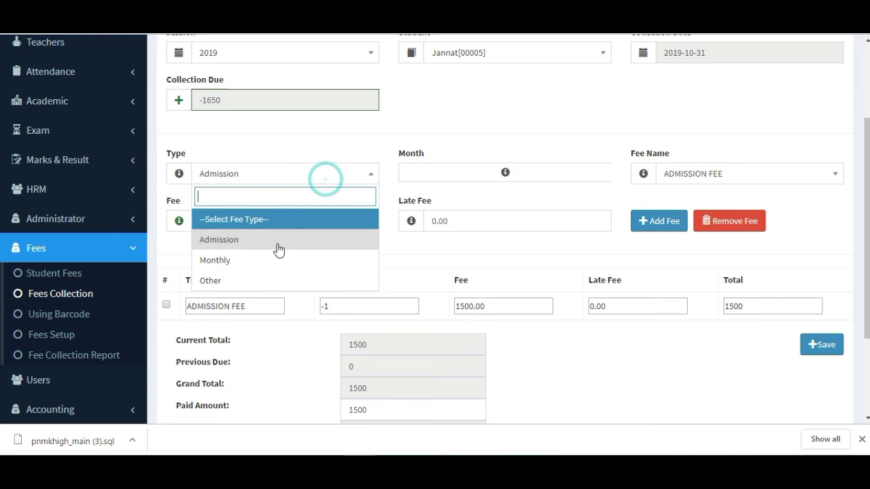
click(246, 280)
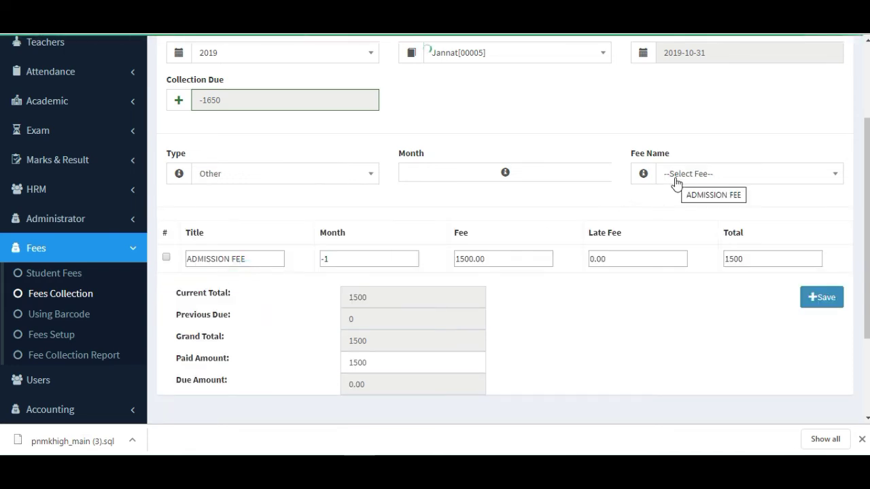
click(675, 176)
click(695, 281)
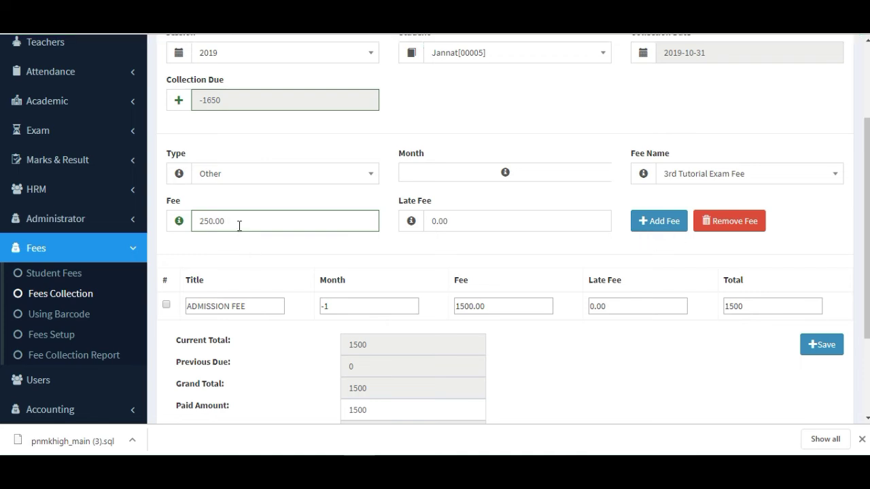
click(659, 221)
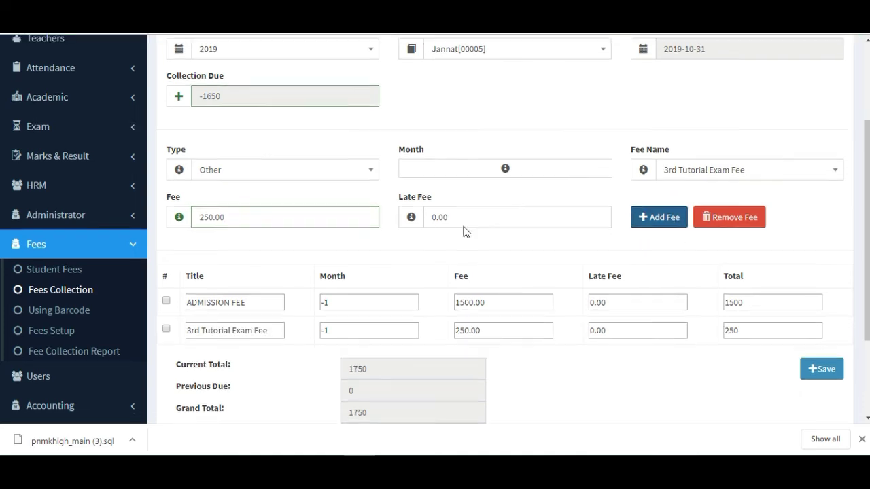
- Check the paid amount, save the student's fee collection, and maximize the receipt window
scroll(422, 310, down, 3)
click(410, 313)
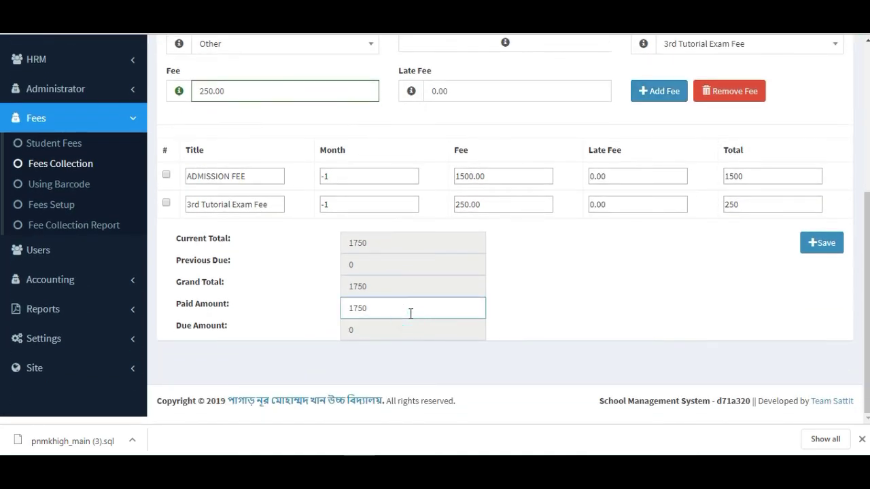
click(826, 252)
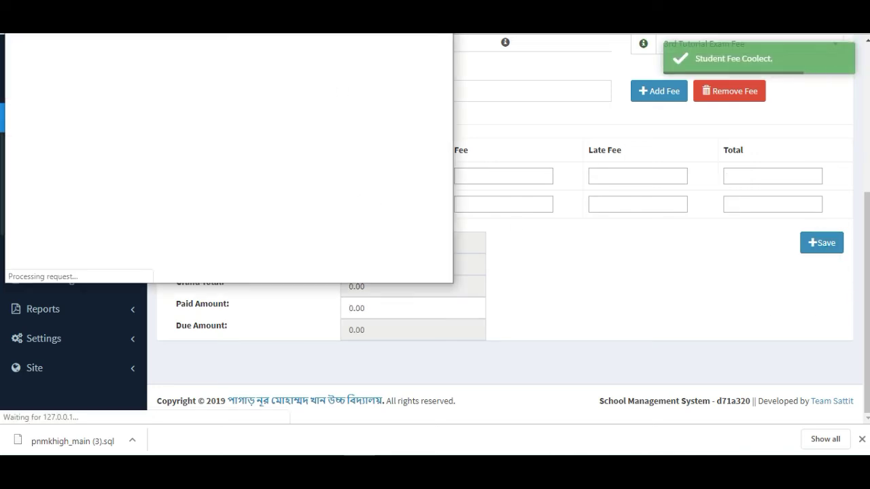
drag(286, 42, 524, 97)
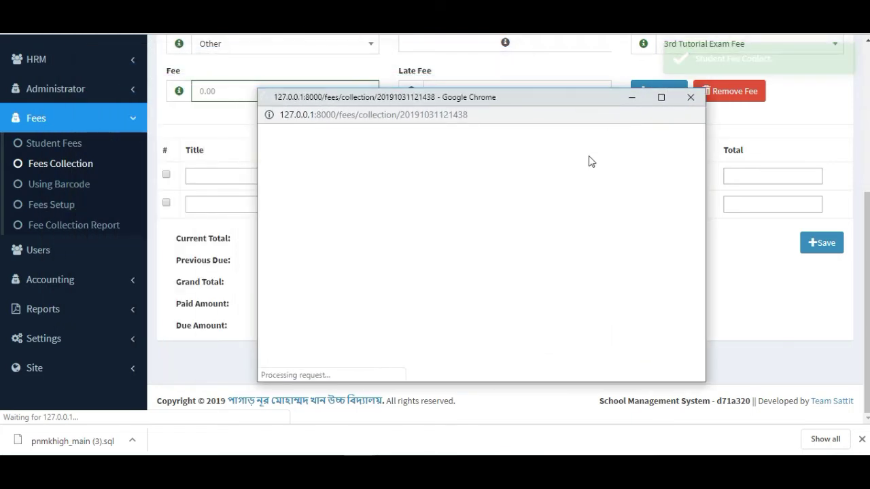
click(666, 97)
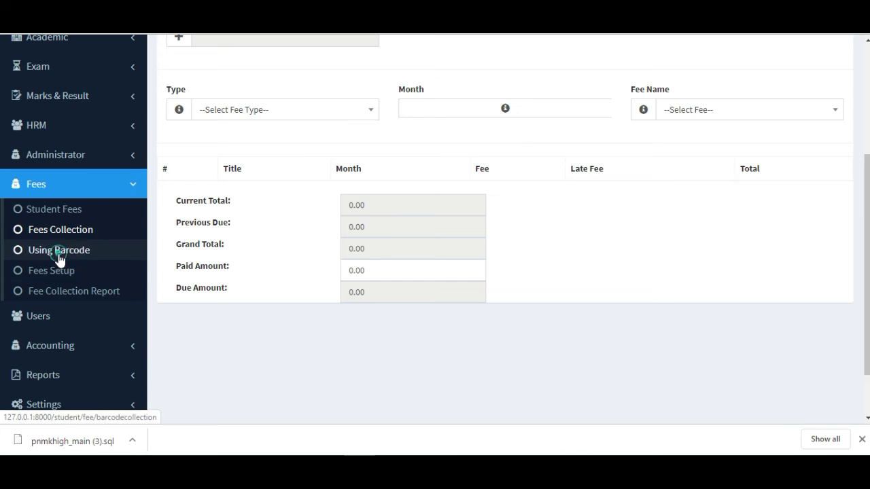
- Open barcode-based fee collection and load a student by entering the first suggested registration number
click(59, 251)
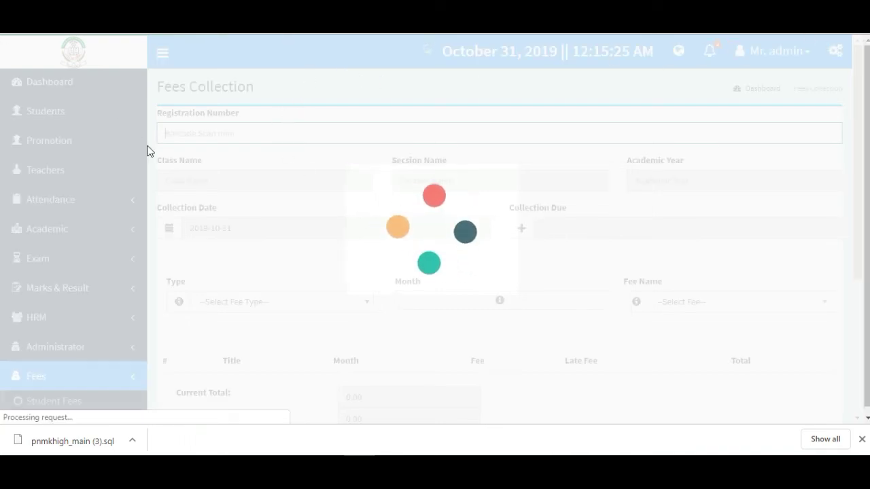
click(219, 133)
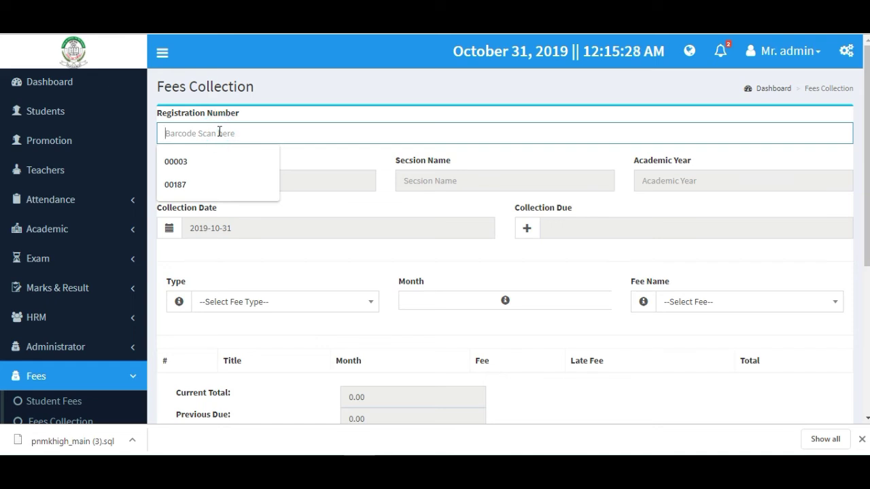
click(197, 162)
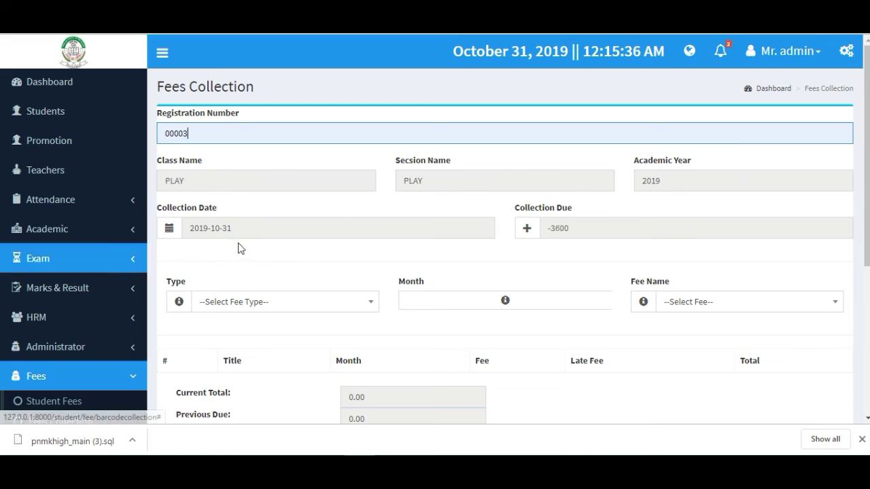
- Add the ADMISSION FEE of type Admission to the barcode-based fee collection
scroll(569, 251, down, 2)
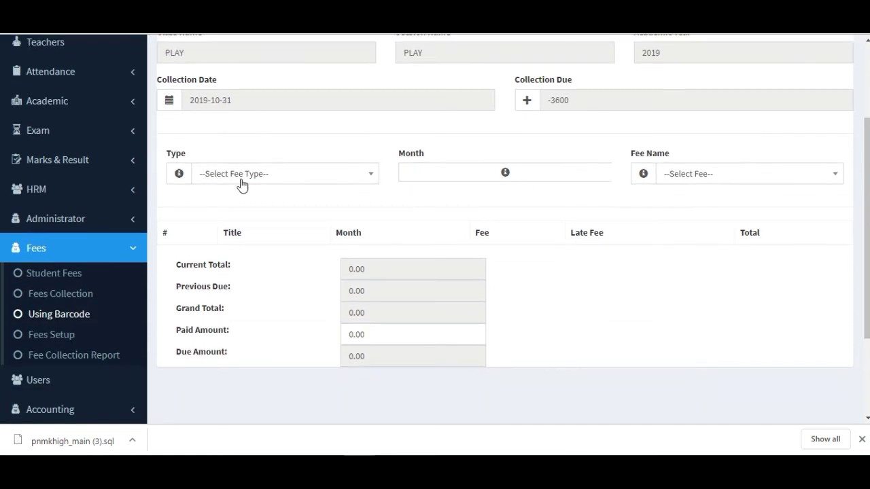
click(242, 180)
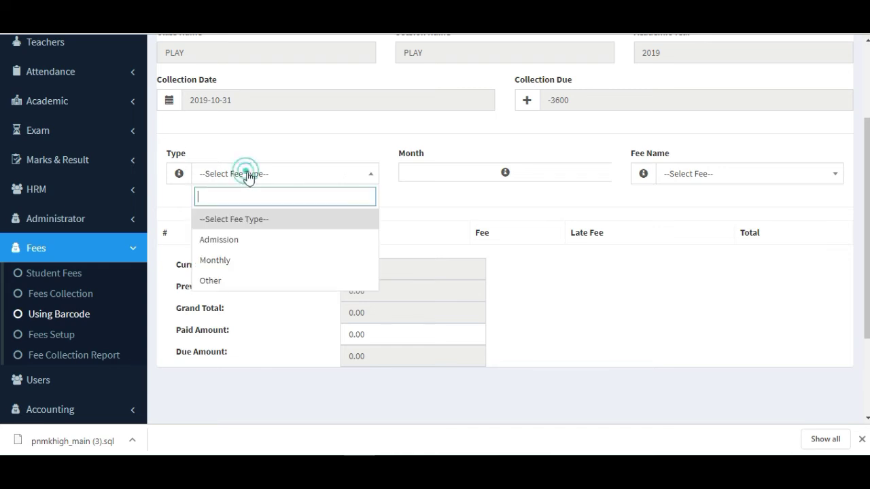
click(243, 248)
click(710, 180)
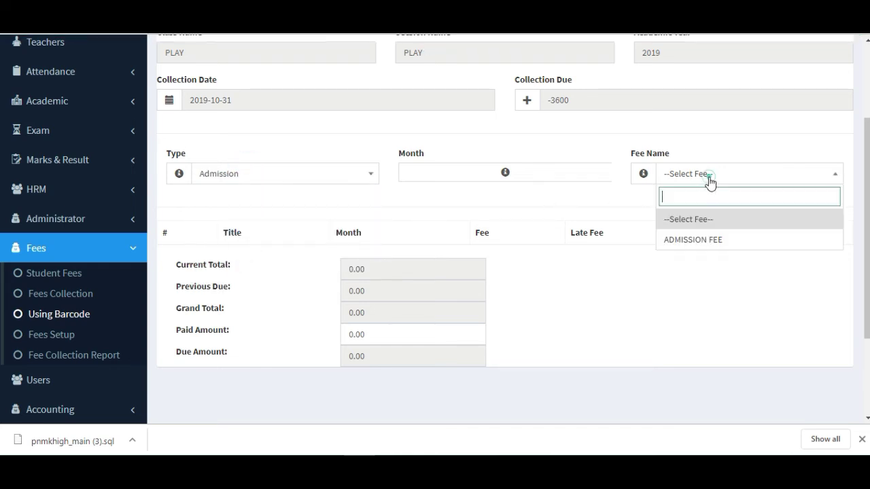
click(693, 240)
click(656, 221)
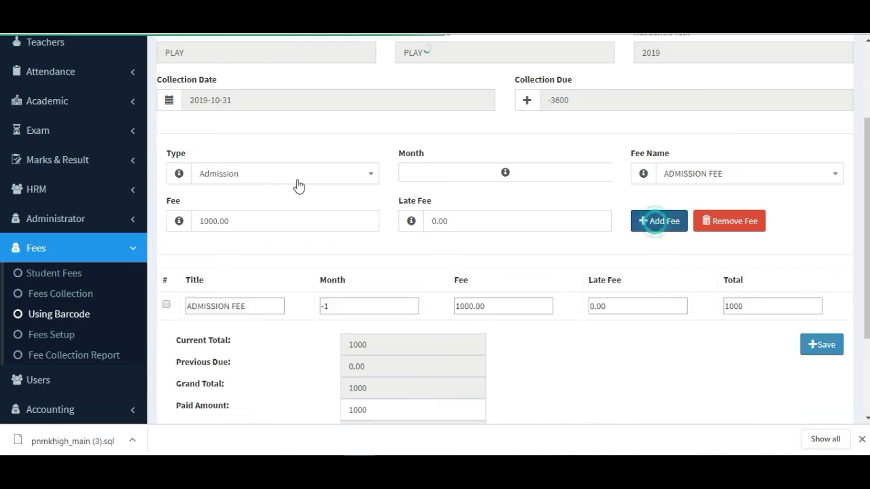
- Add the 1st Tutorial Exam Fee of type Other to the barcode-based fee collection and review the totals
click(299, 186)
click(219, 281)
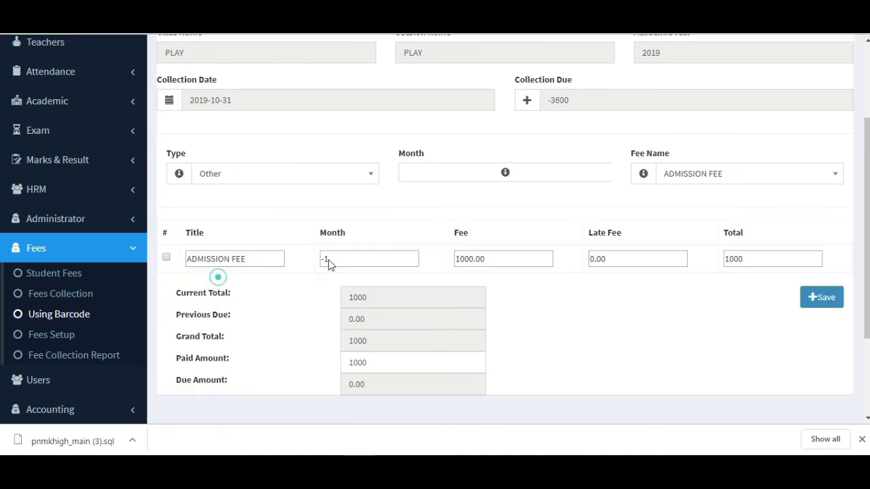
click(697, 178)
click(700, 218)
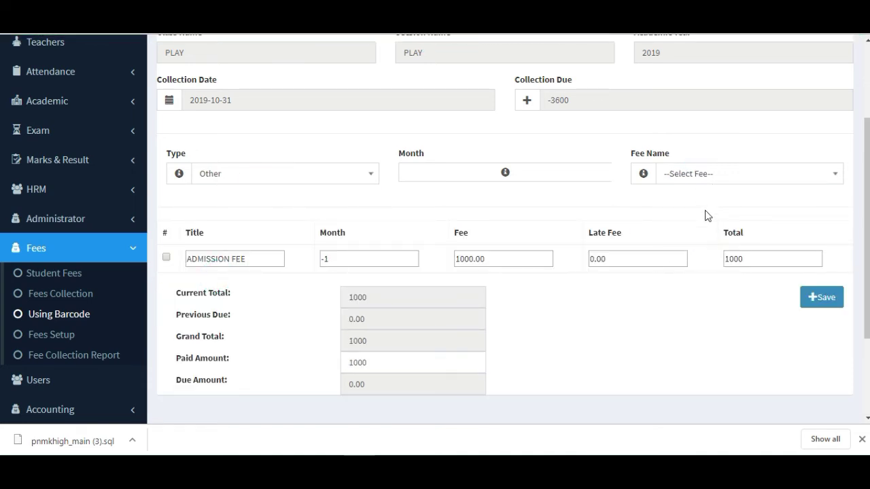
click(689, 173)
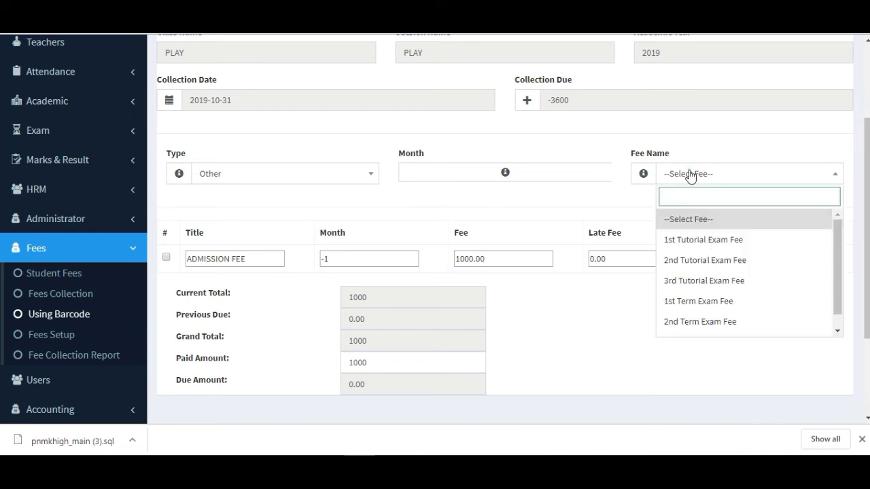
click(688, 239)
click(663, 229)
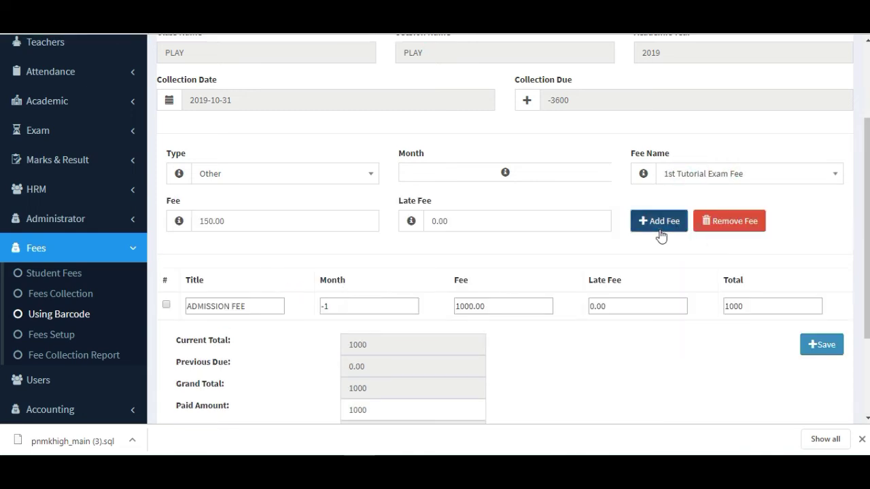
scroll(437, 303, down, 3)
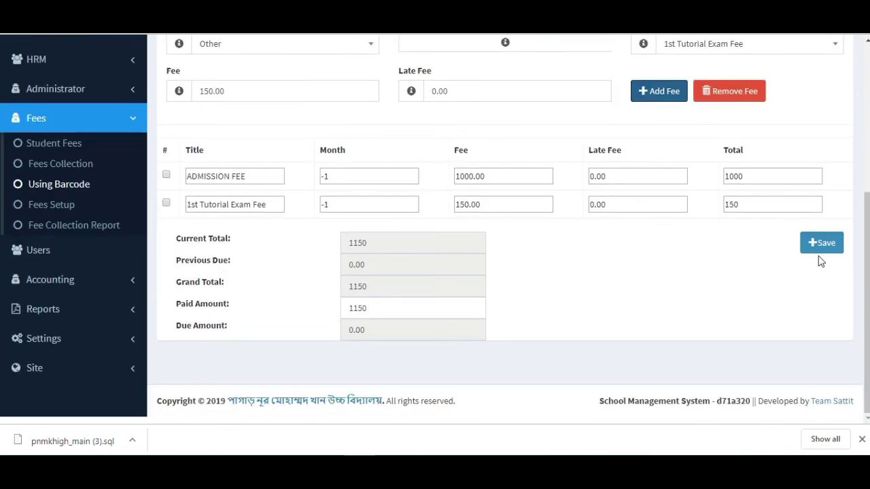
- Open the Student Fee Collection View and list one student's fee bills by entering the first suggested student ID number
click(82, 155)
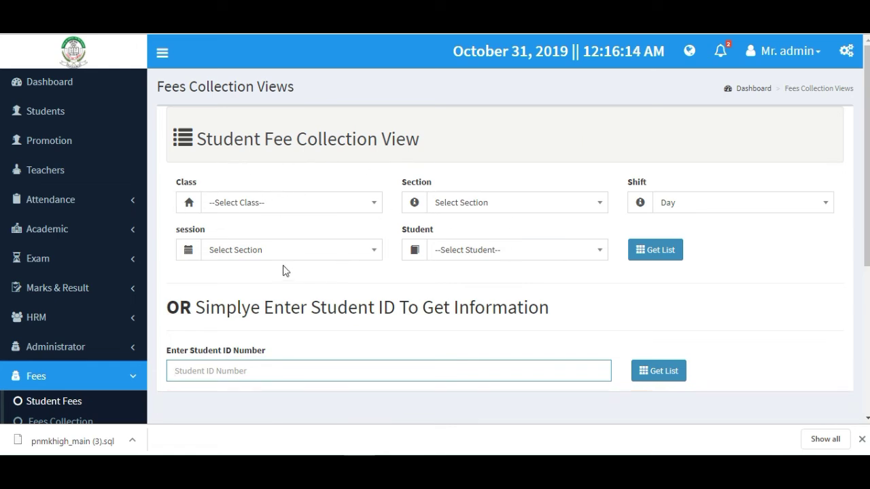
scroll(280, 334, down, 1)
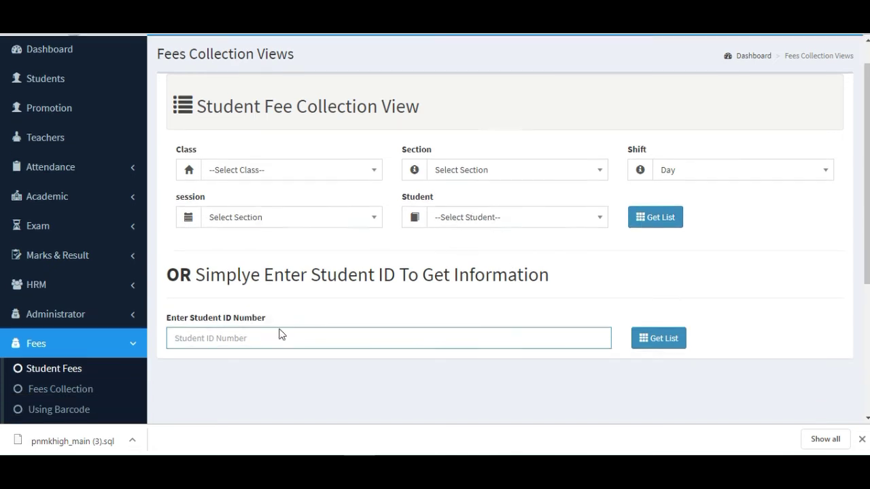
click(195, 306)
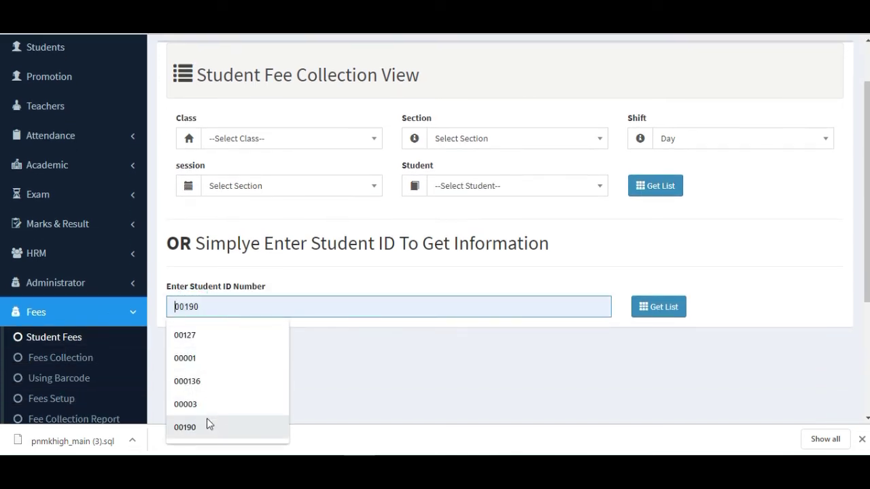
click(195, 336)
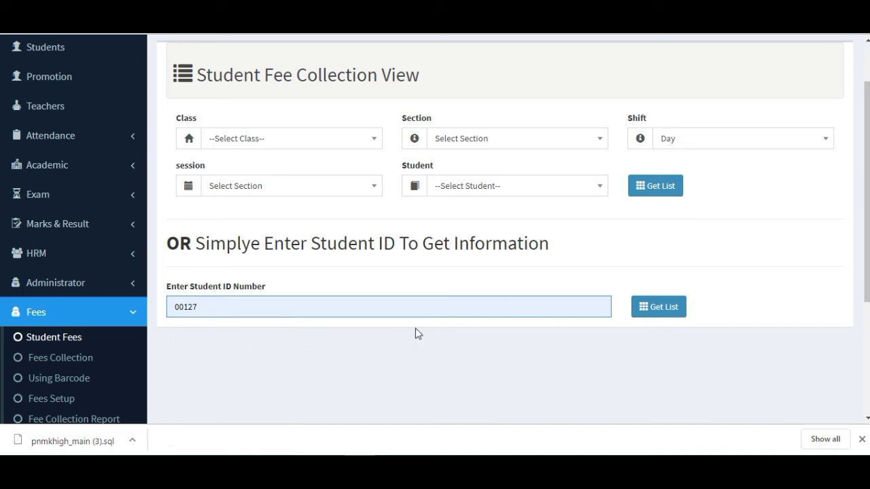
click(676, 307)
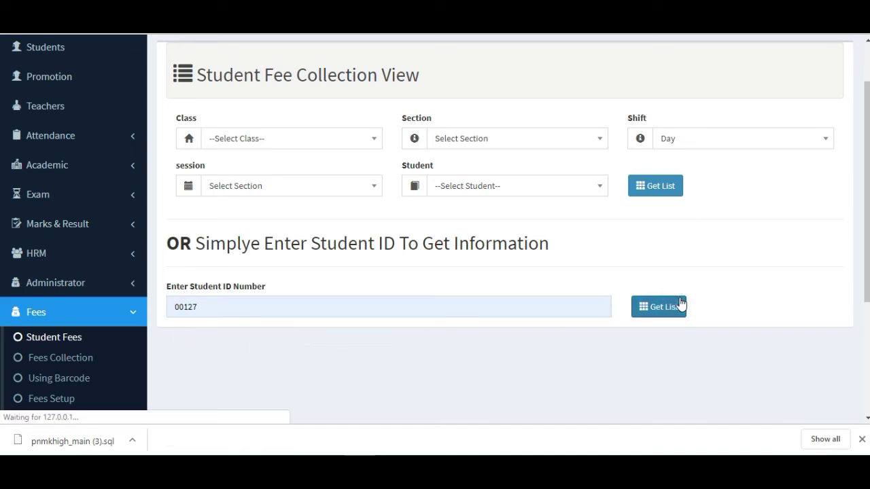
scroll(484, 271, down, 3)
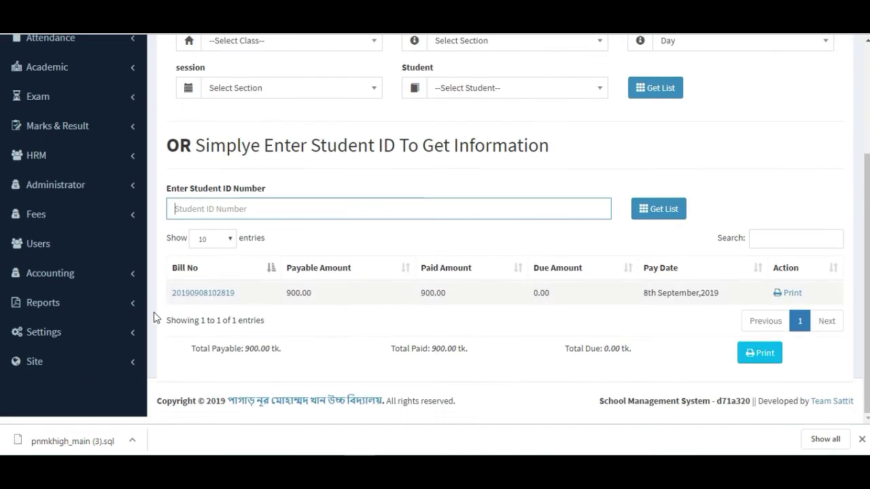
- View the fee details of the listed bill, close them, and return to the bill list
click(193, 293)
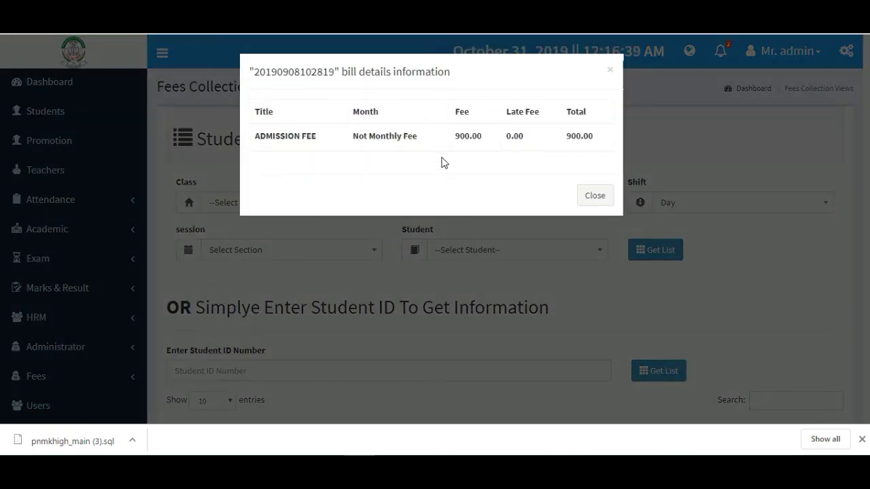
click(611, 70)
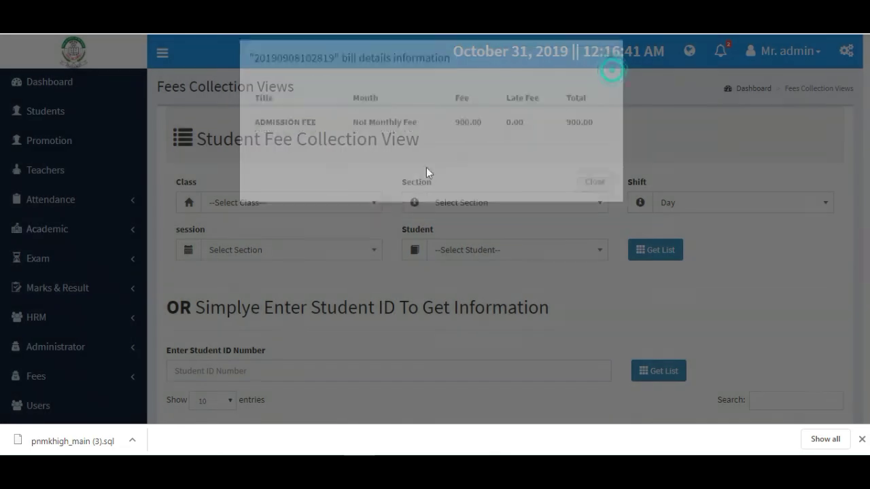
scroll(408, 334, down, 3)
- Check the print versions of the single bill and the student's full fee statement, cancelling the statement's printing
click(783, 293)
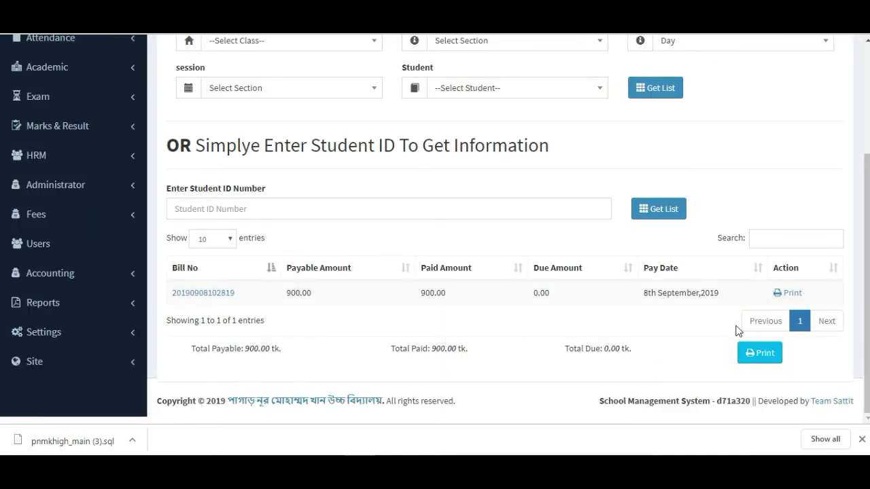
click(755, 354)
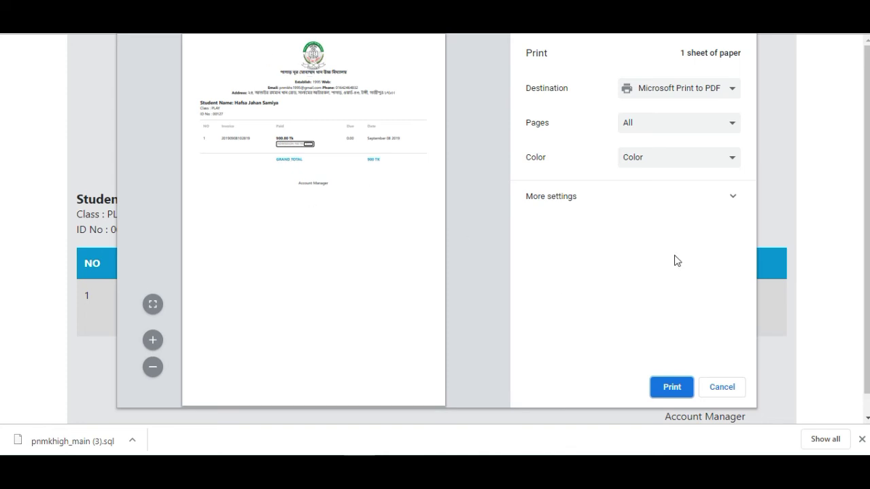
click(722, 386)
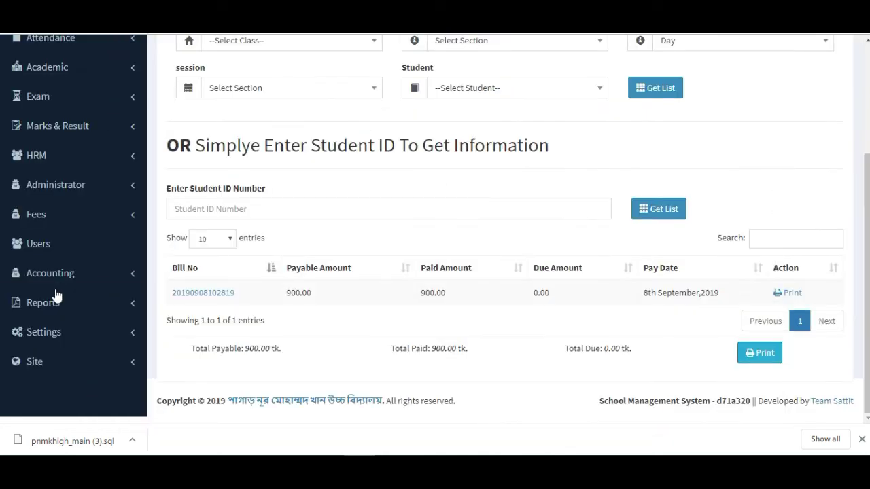
- Open the Fee Collection Report and set its period from 2019-05-07 to 2019-10-31
click(69, 222)
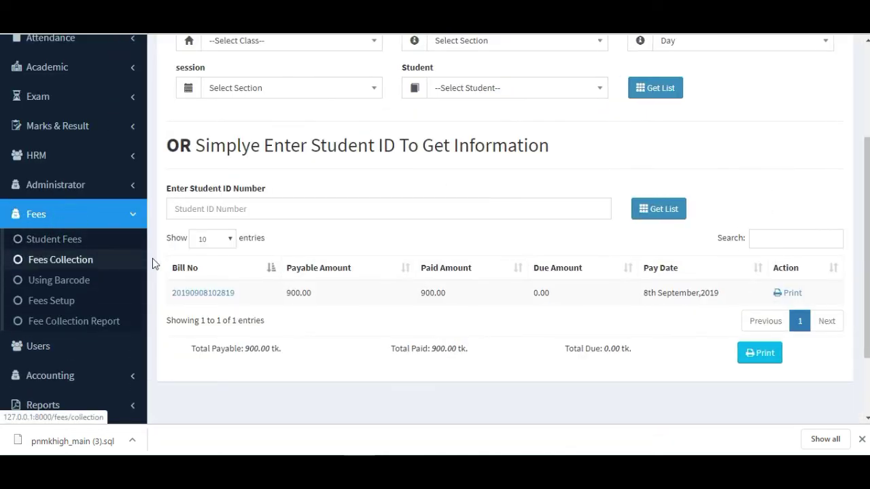
click(80, 328)
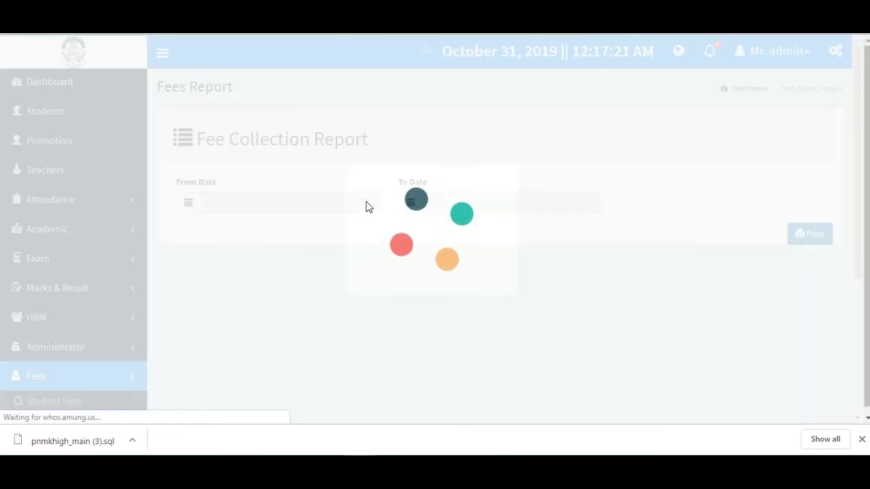
click(289, 203)
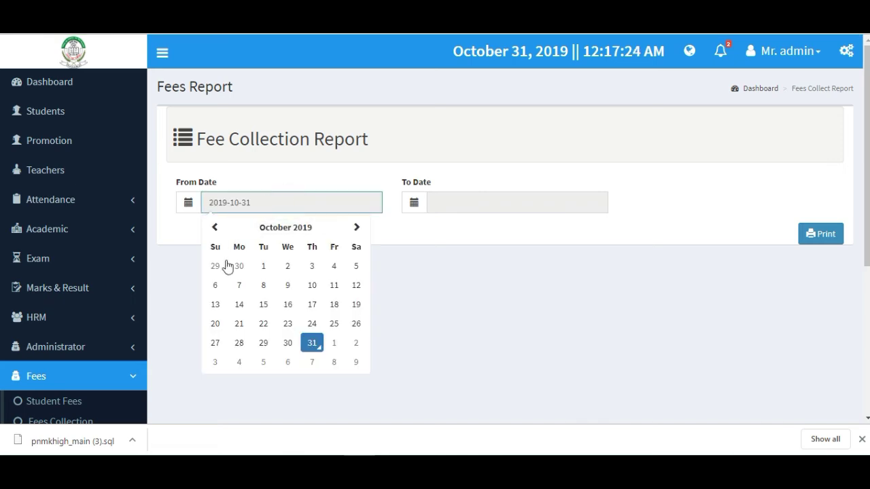
click(275, 230)
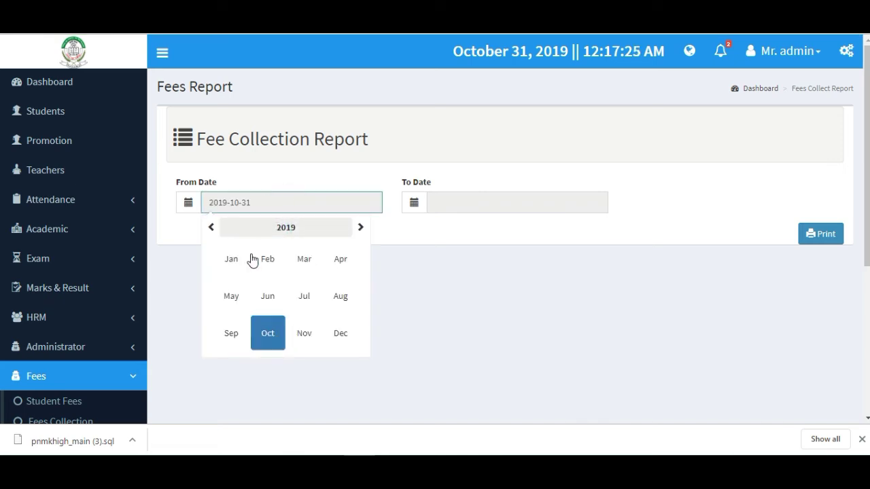
click(235, 295)
click(270, 289)
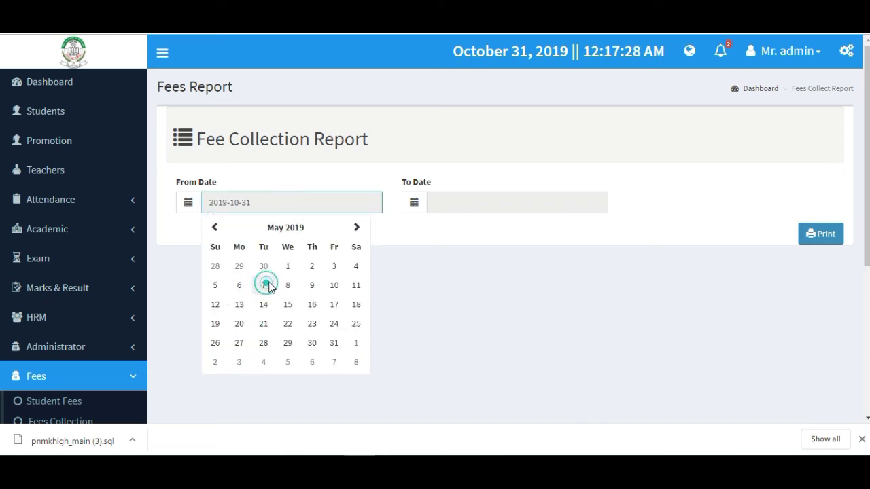
click(456, 205)
- Generate the printable fee collection report, review it through to the grand total, and cancel printing
click(824, 233)
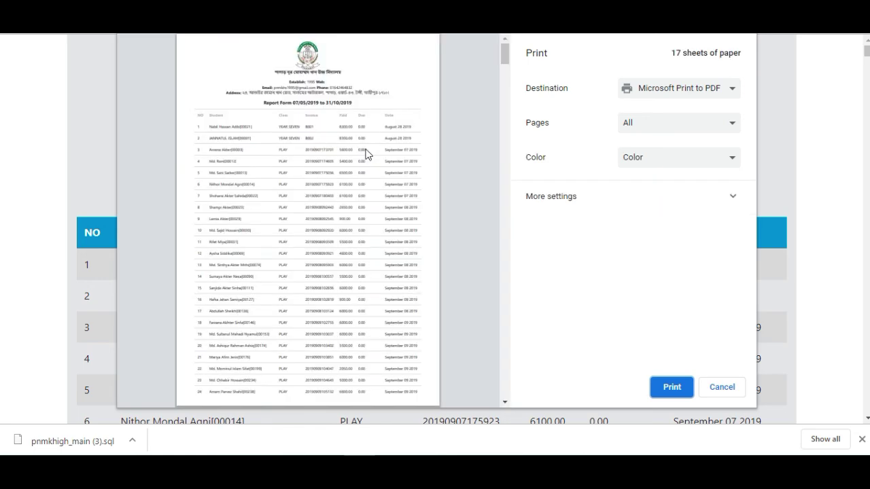
scroll(366, 153, down, 15)
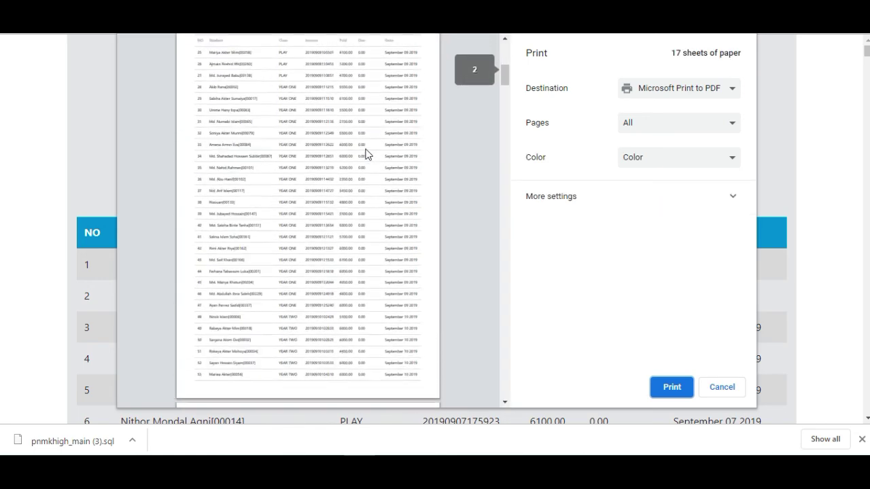
scroll(366, 154, down, 15)
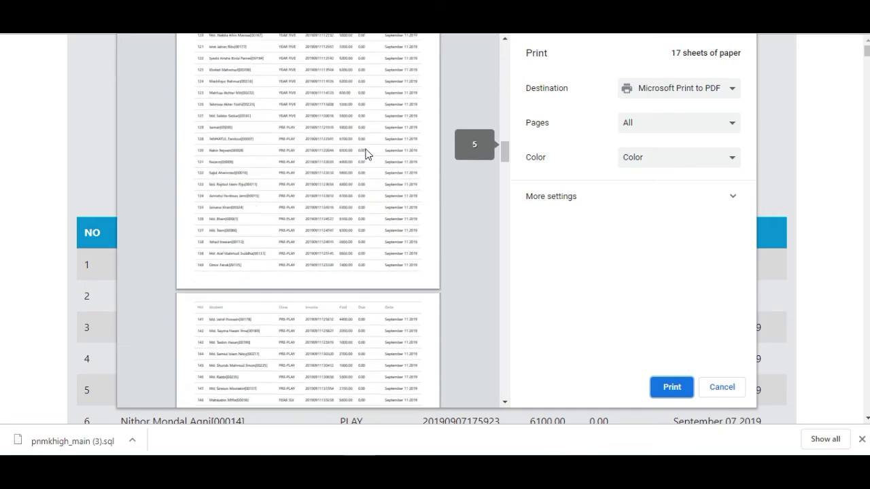
scroll(366, 154, down, 20)
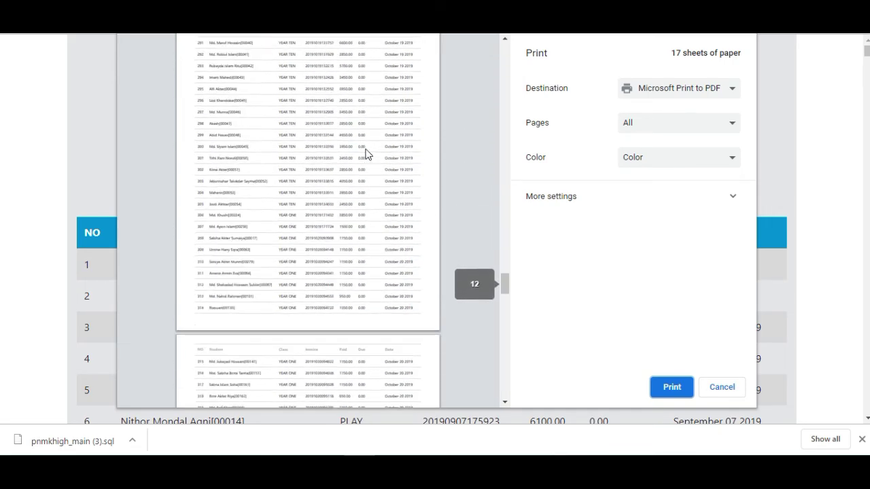
scroll(366, 153, down, 5)
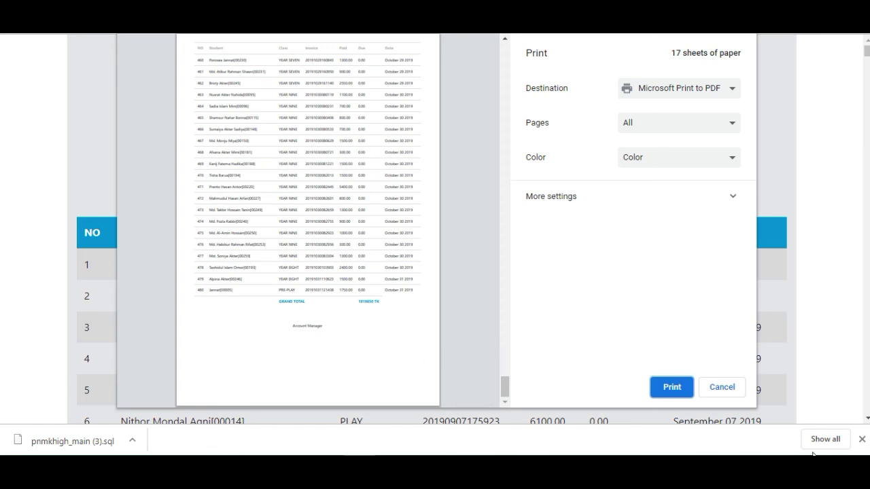
click(723, 392)
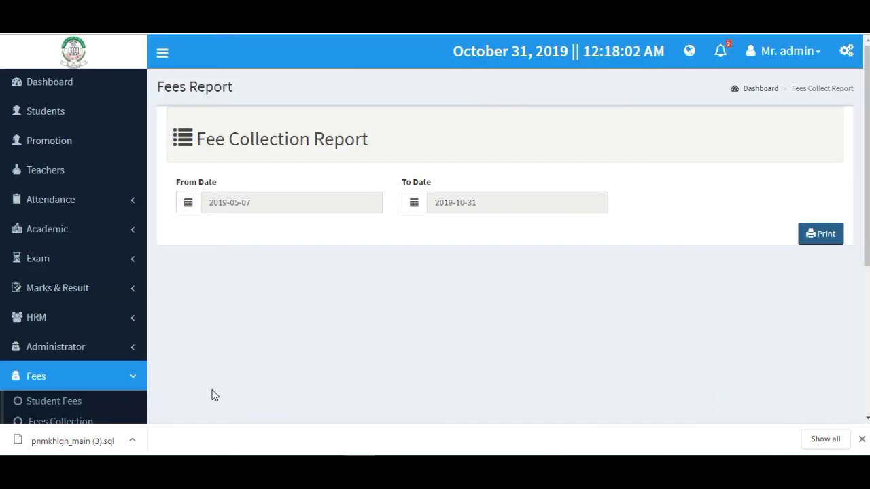
scroll(212, 395, down, 3)
click(108, 189)
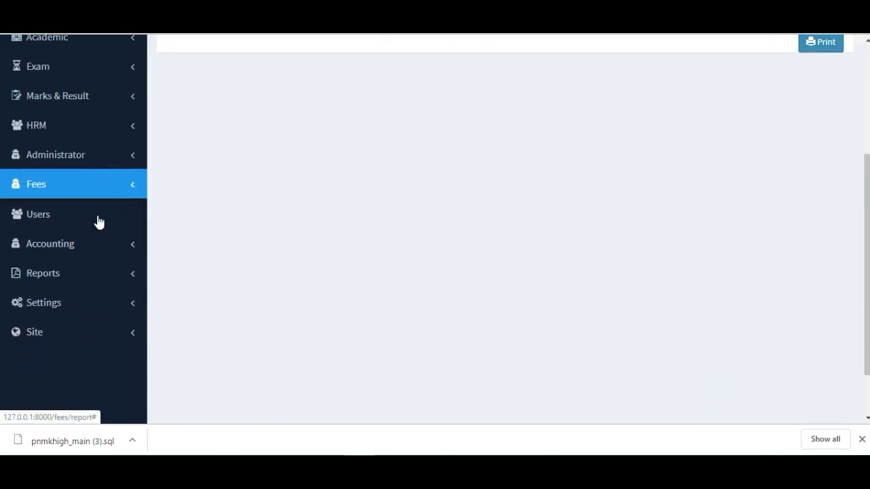
- Open the HRM salary setup list and examine the teachers' designations, total salaries and statuses
click(105, 174)
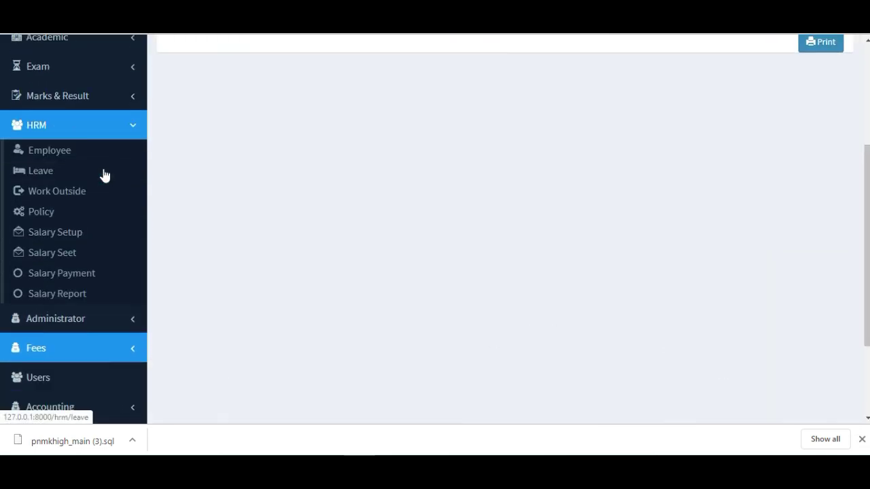
click(72, 241)
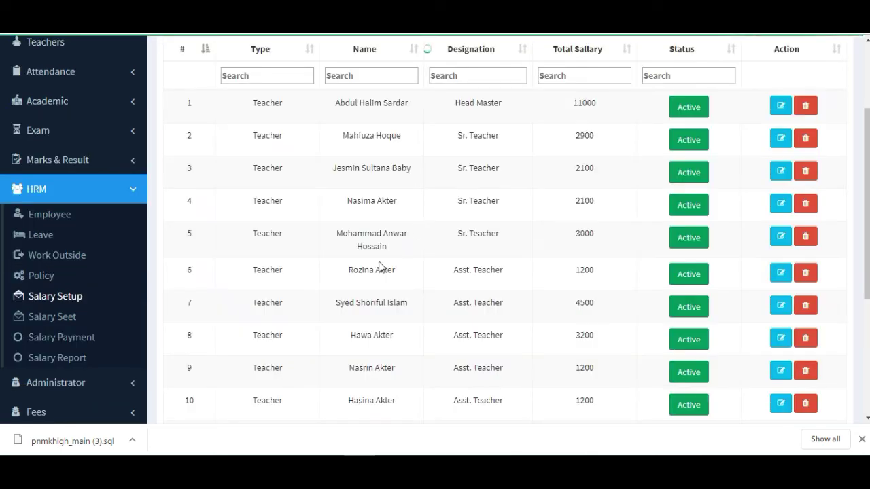
scroll(360, 285, up, 3)
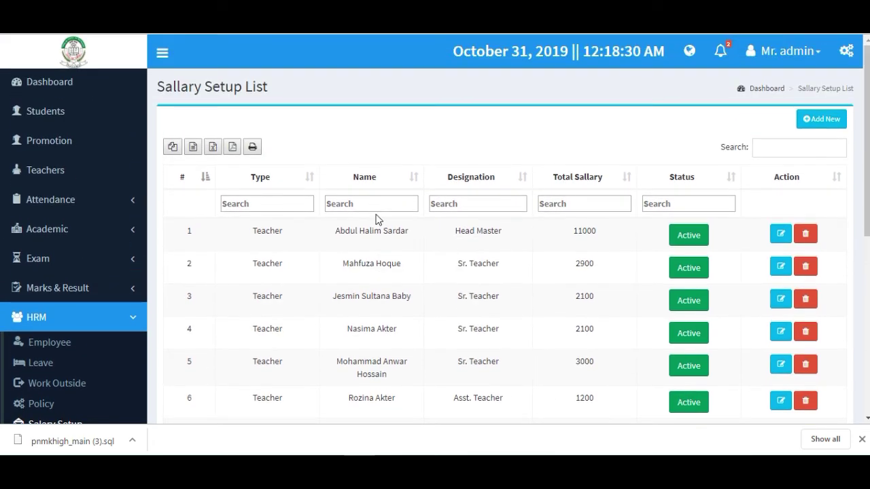
scroll(687, 257, down, 5)
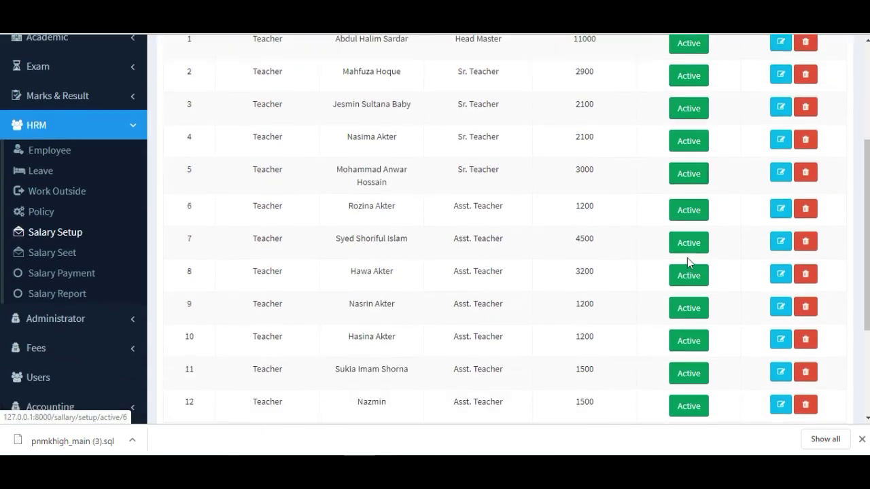
scroll(690, 279, up, 2)
scroll(690, 279, up, 1)
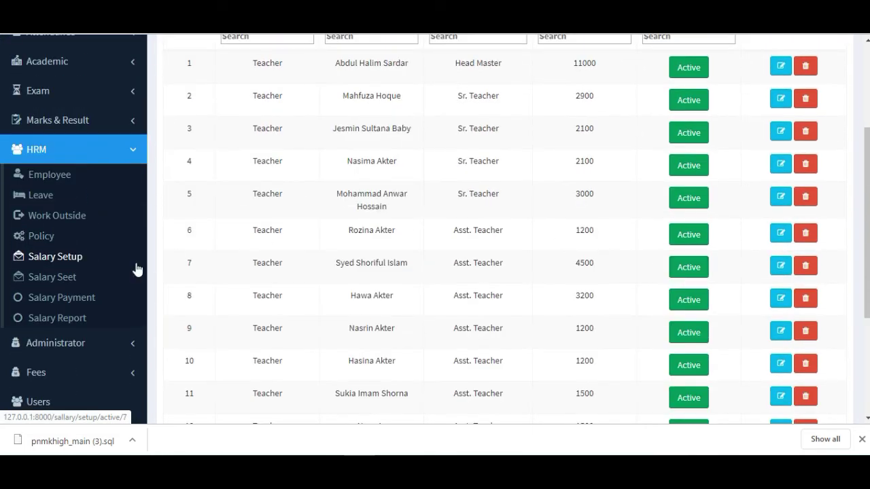
scroll(798, 178, up, 3)
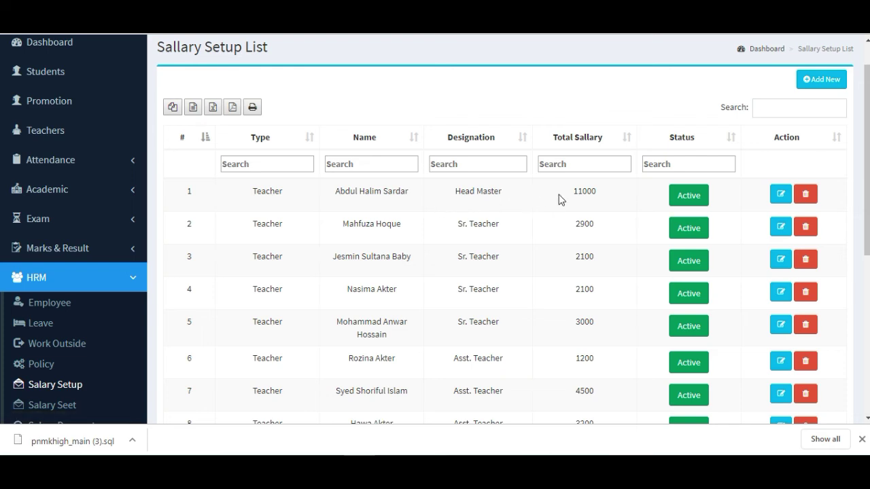
double_click(595, 194)
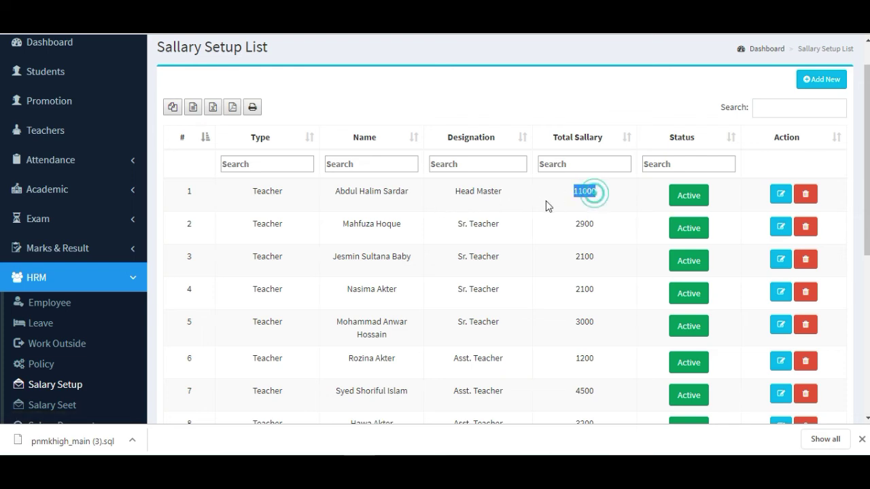
double_click(608, 226)
double_click(607, 257)
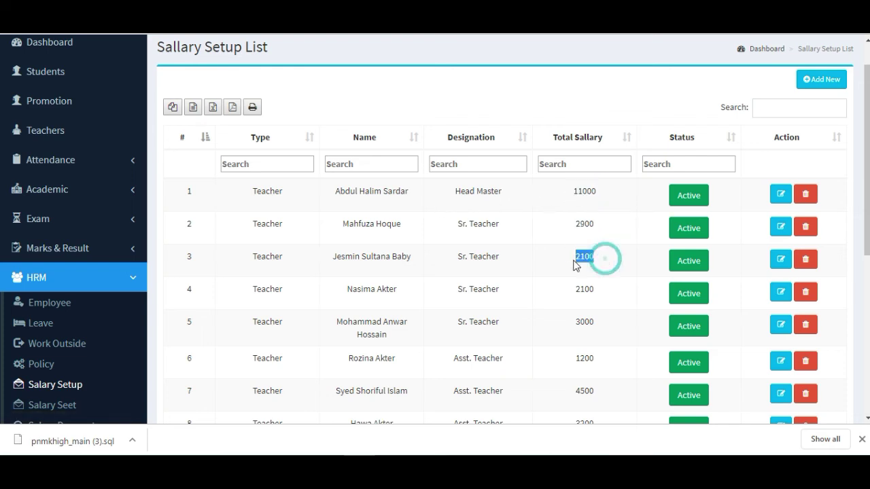
double_click(596, 294)
scroll(714, 204, down, 2)
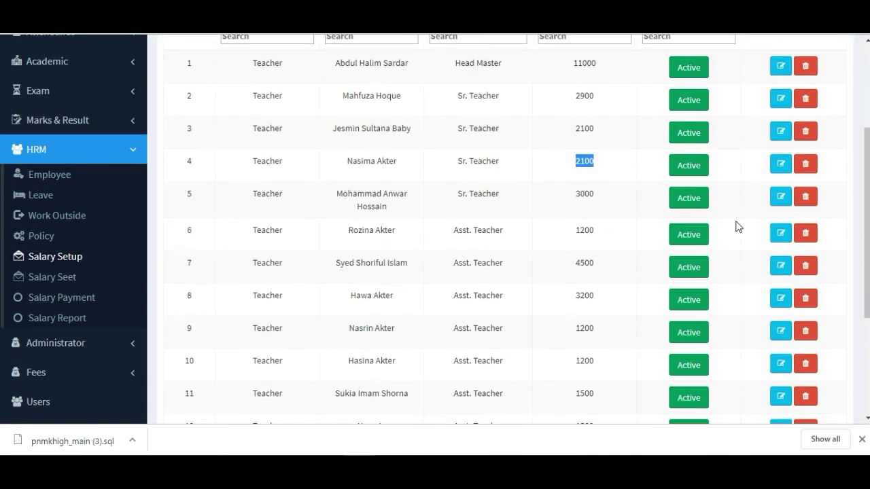
- Open the HRM Salary Payment form, choose Teacher as the employee type, and select the assistant teacher with the 1500 basic salary
click(70, 307)
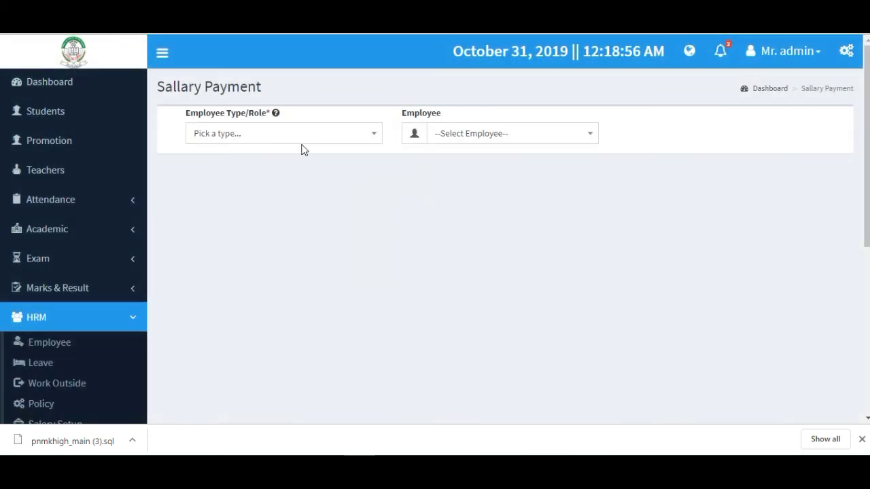
click(297, 137)
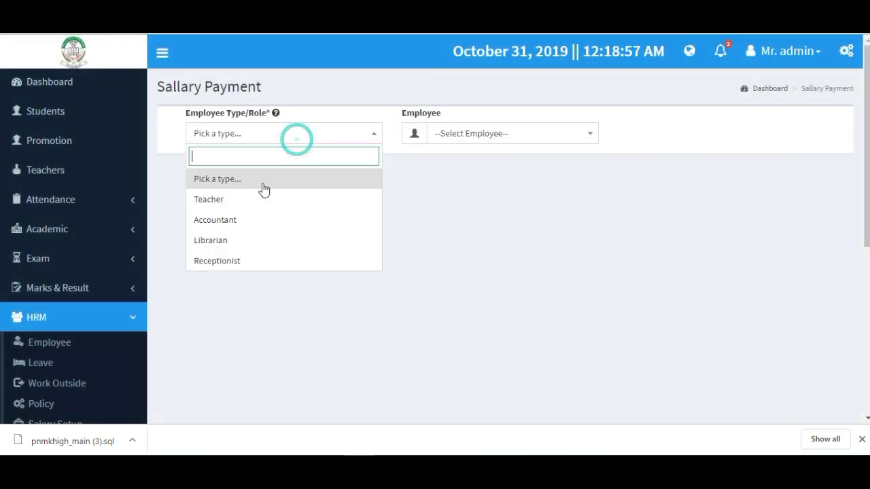
click(228, 203)
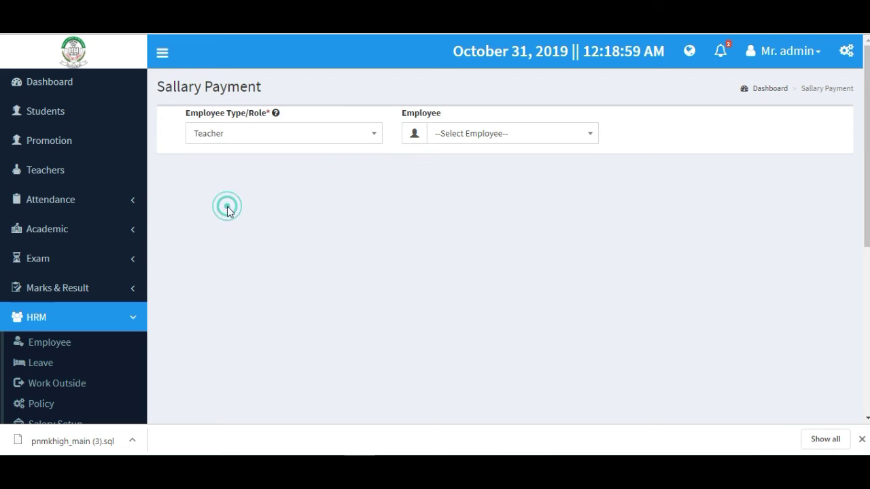
click(467, 136)
click(485, 202)
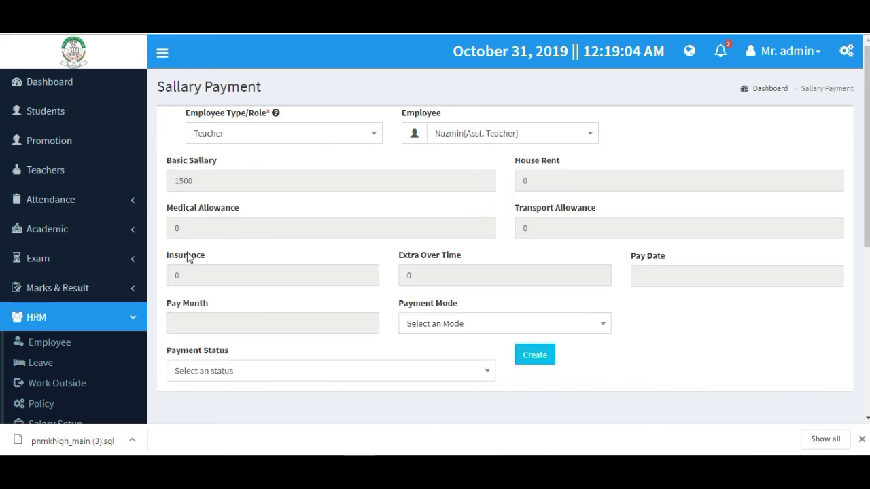
- Set the payment status to Regular and the pay date to 2019-10-31 for the salary payment
scroll(632, 245, down, 3)
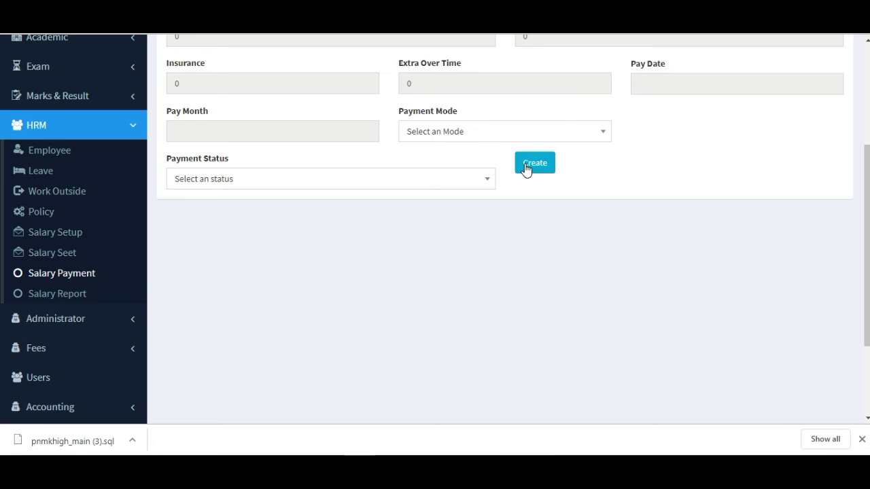
scroll(527, 166, up, 2)
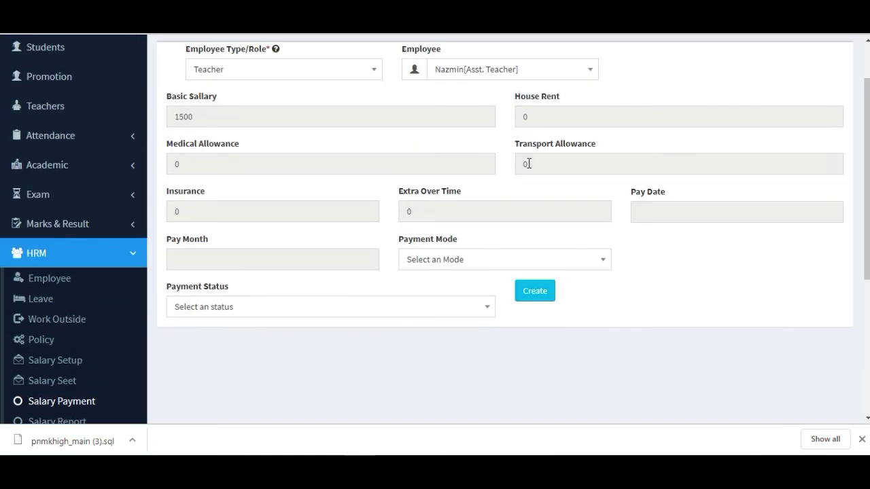
click(286, 309)
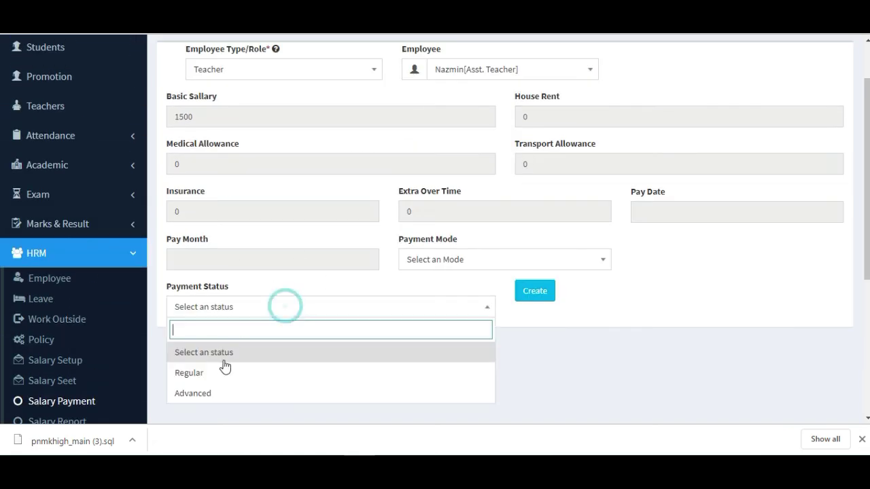
click(220, 372)
click(549, 299)
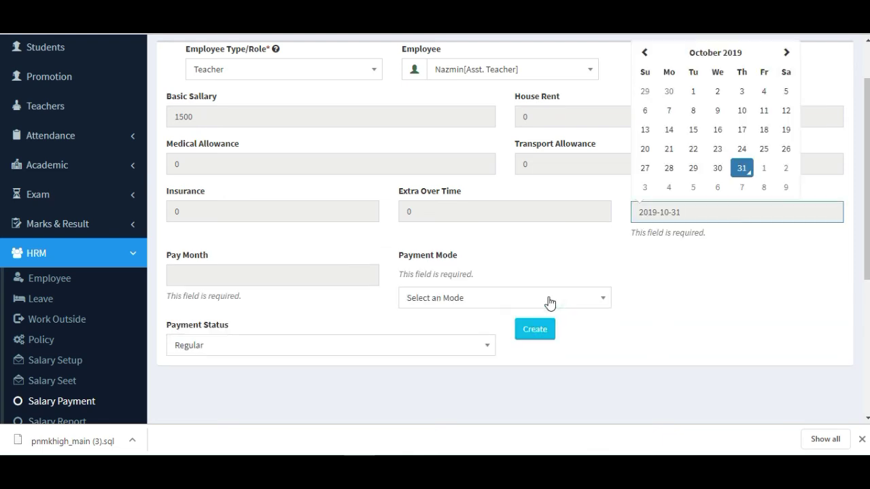
click(746, 174)
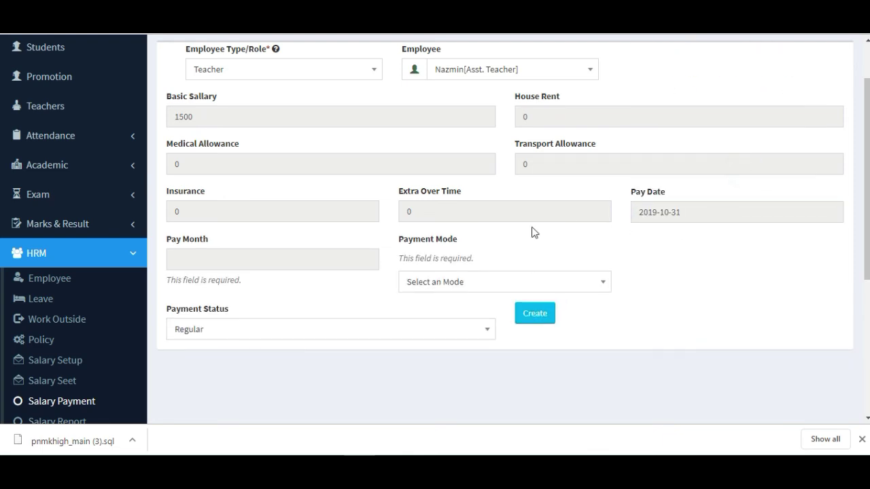
- Set the pay month to 2019-10 and the payment mode to Cash, and create the salary payment
click(239, 267)
click(235, 227)
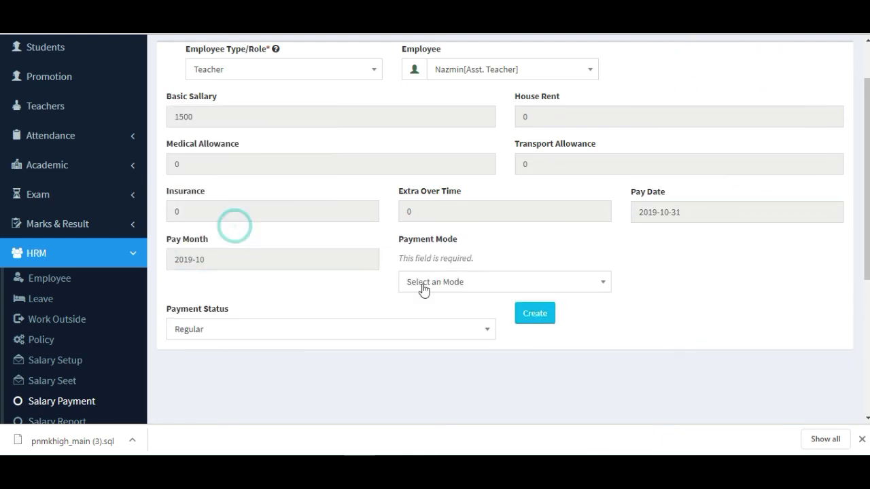
click(501, 288)
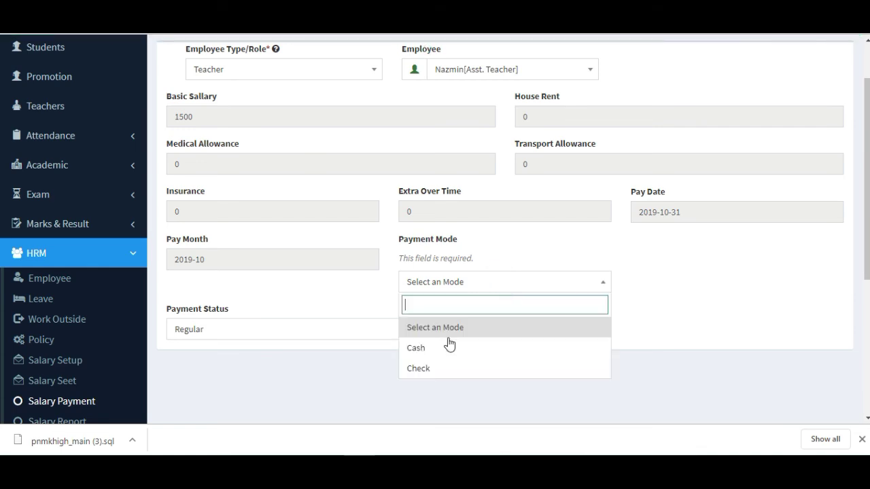
click(448, 346)
click(539, 318)
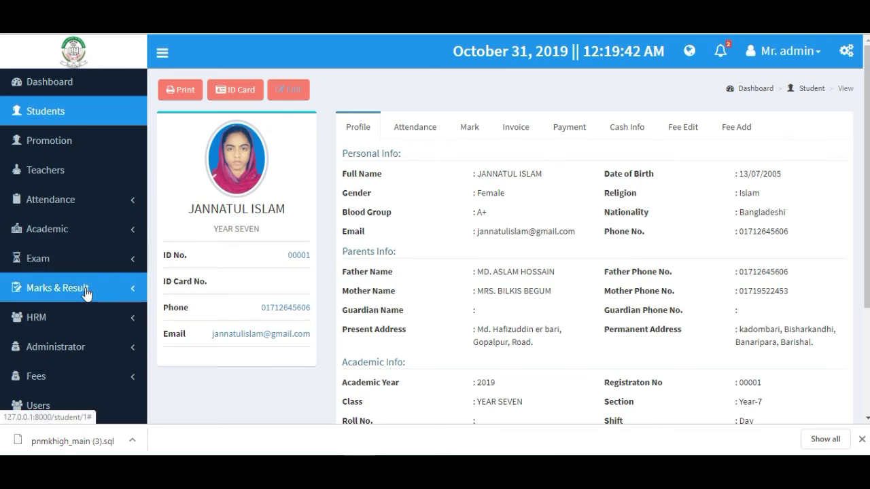
- Open the HRM salary sheet and get the salary list for year 2019, month 10
scroll(136, 288, down, 3)
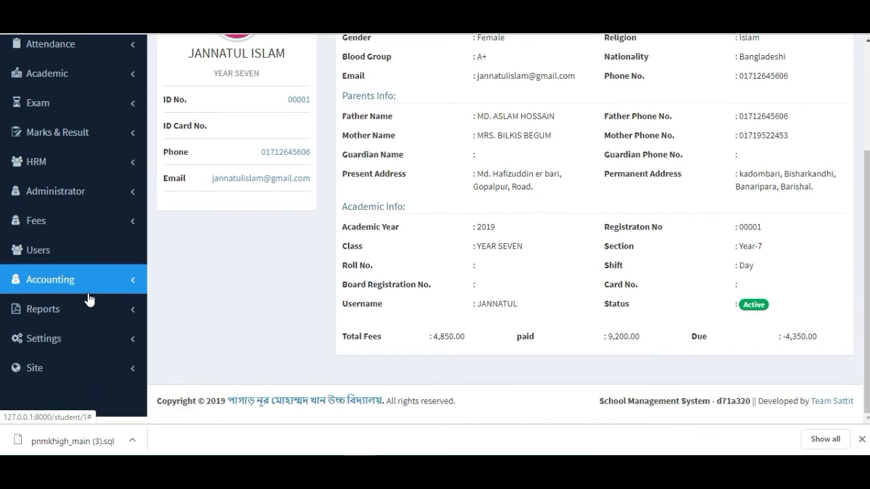
click(98, 166)
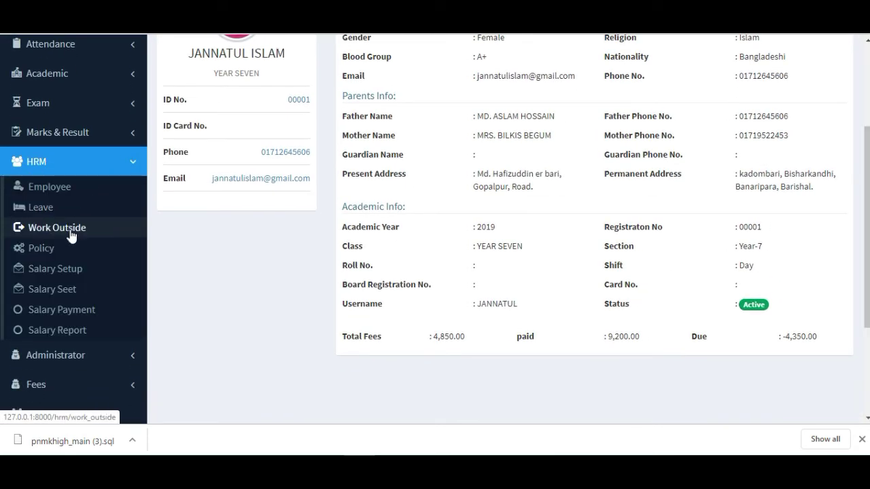
click(72, 293)
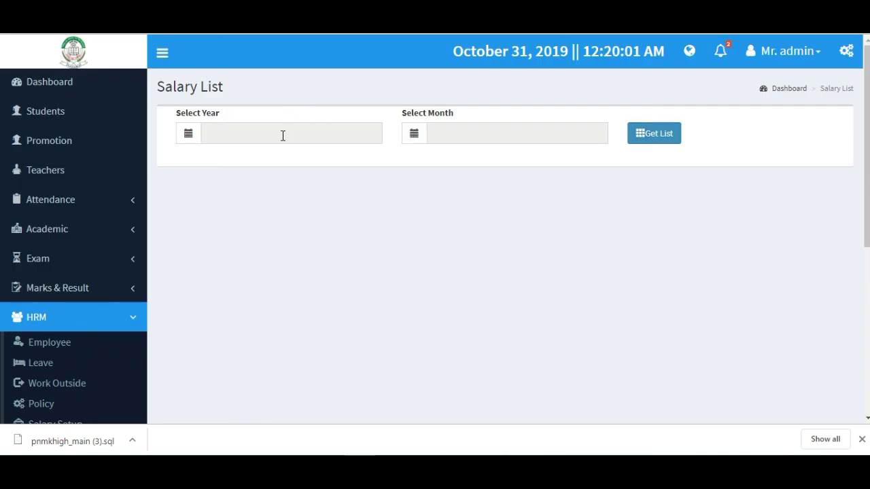
click(279, 134)
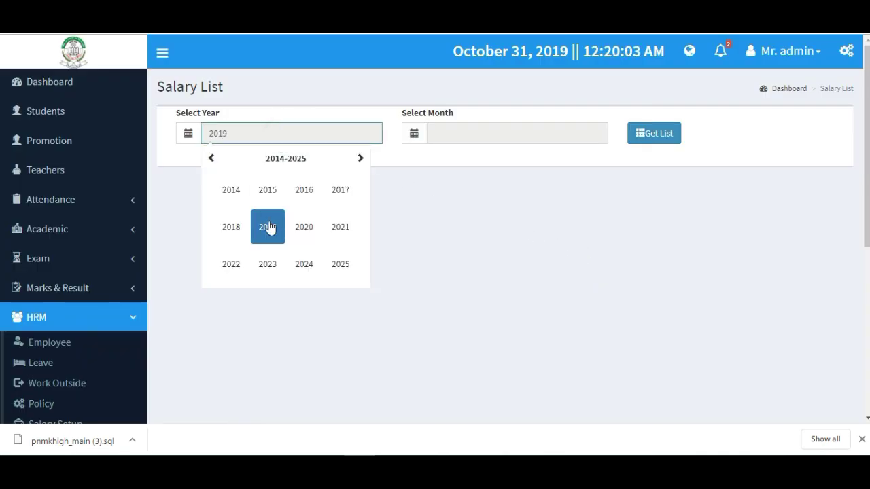
click(270, 227)
click(447, 134)
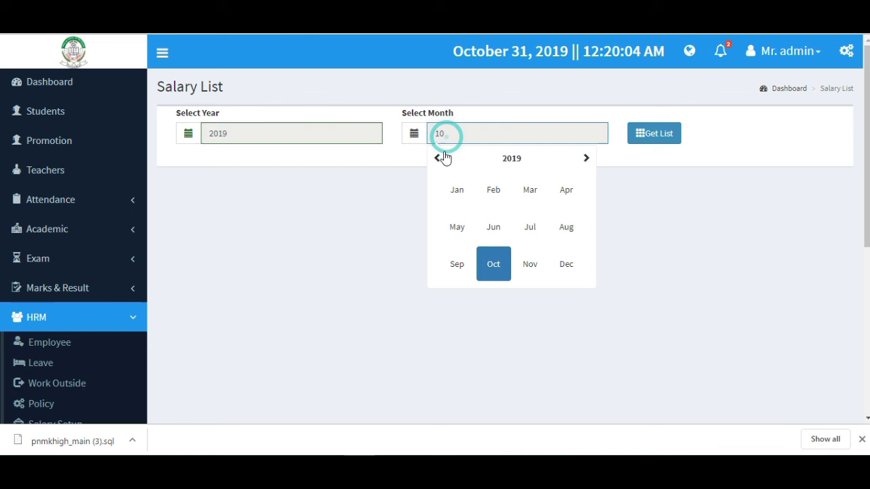
click(485, 272)
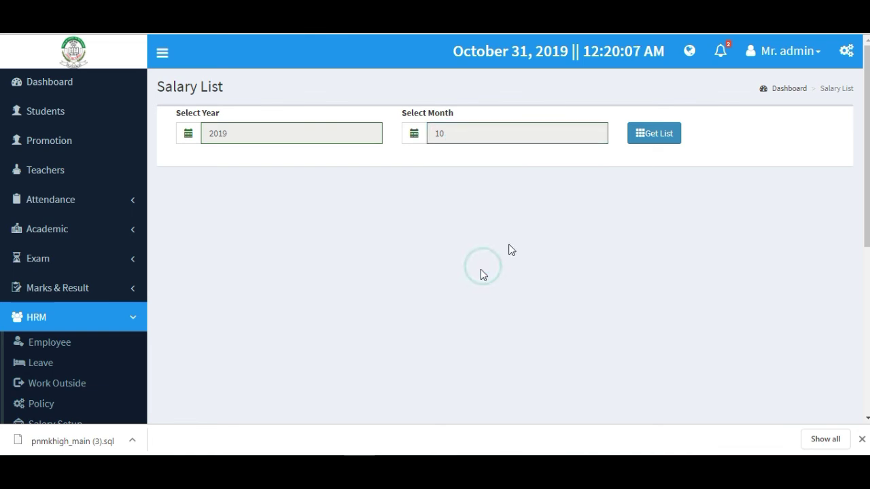
click(645, 135)
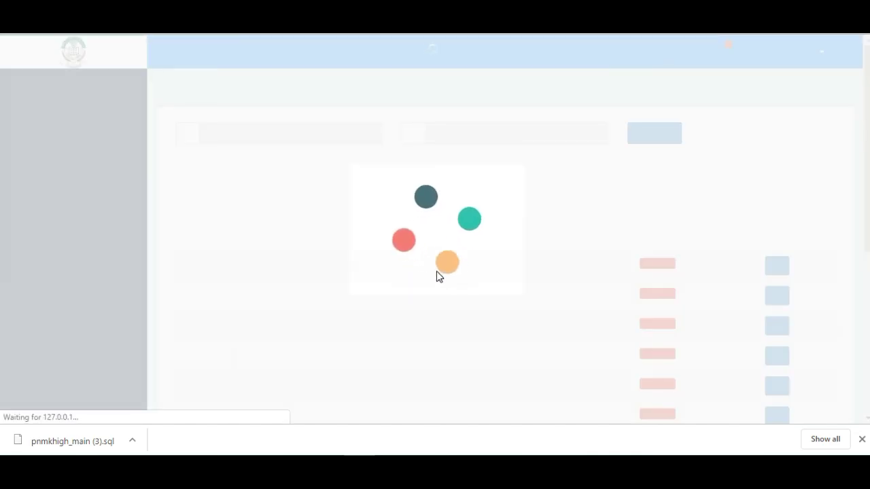
- Review each teacher's payment status in the October 2019 salary list and find the assistant teacher's paid entry
scroll(394, 258, down, 3)
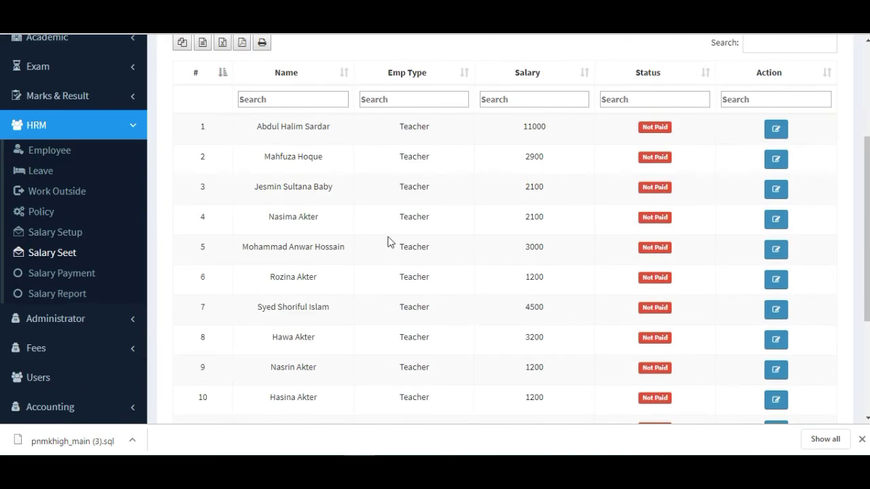
scroll(360, 127, down, 3)
scroll(592, 303, up, 3)
scroll(514, 301, down, 1)
scroll(435, 395, down, 1)
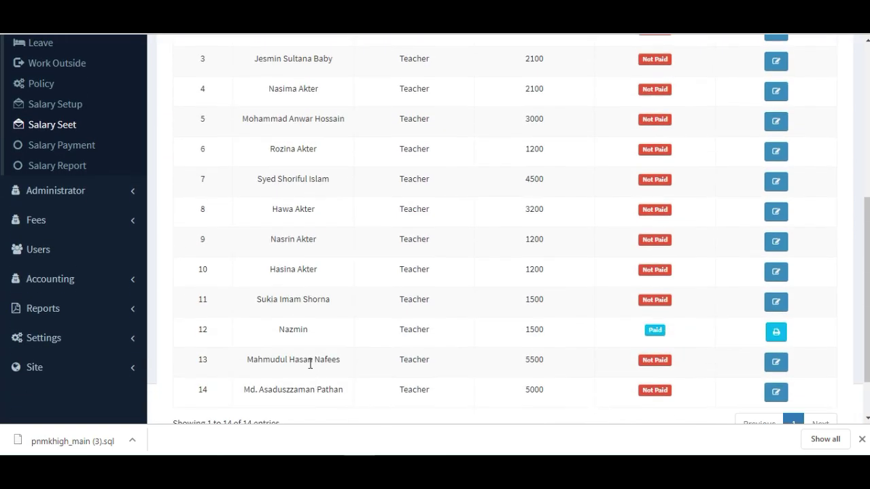
drag(278, 333, 338, 340)
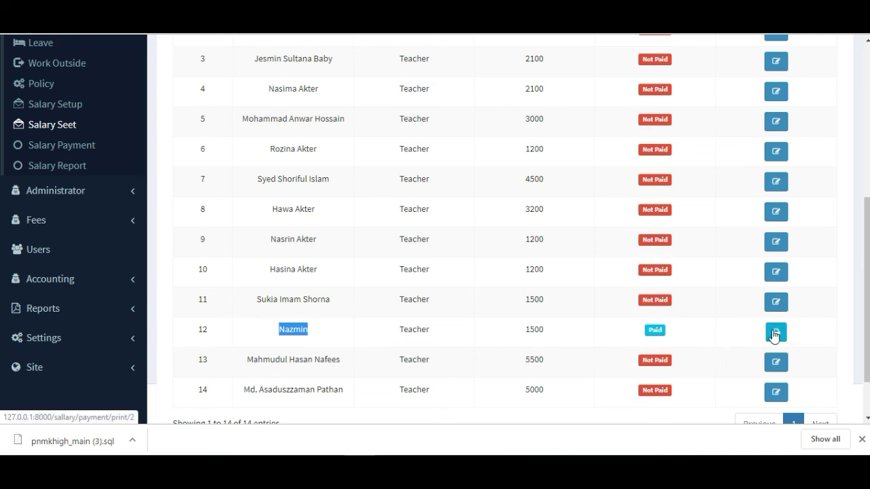
scroll(774, 333, up, 2)
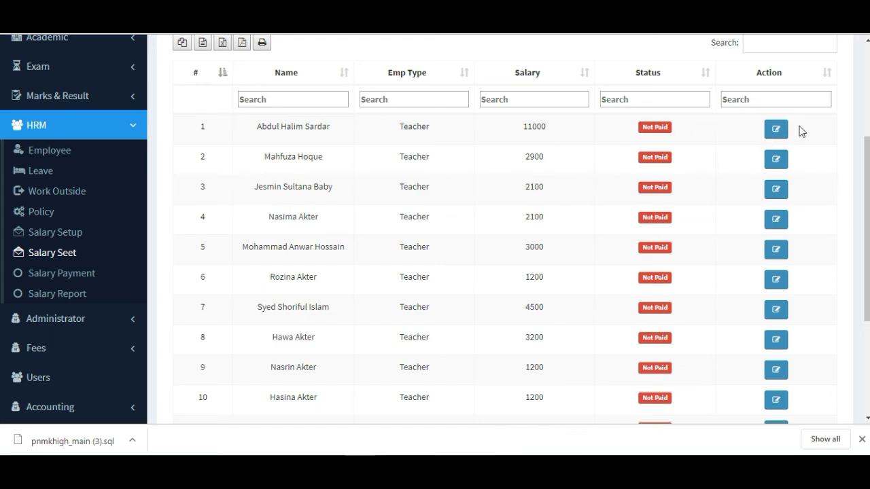
- Generate the October 2019 salary slip for the first listed teacher, close it, and generate the third listed teacher's slip
click(775, 129)
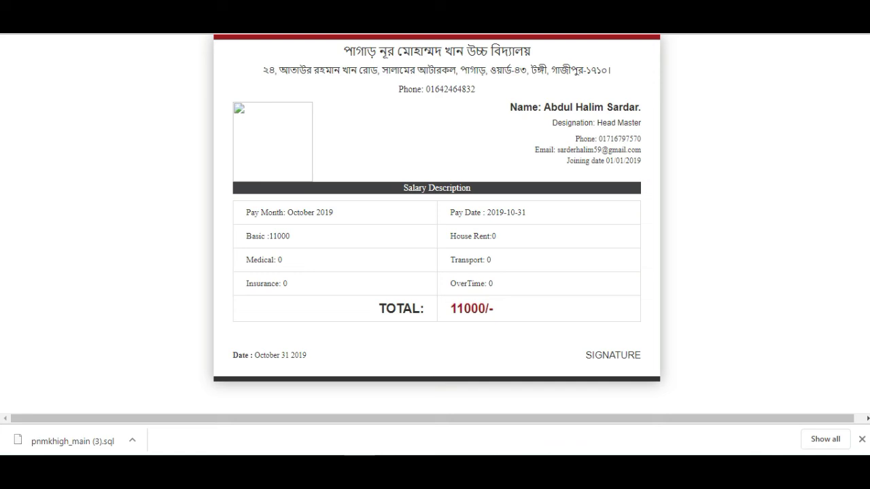
key(ctrl+w)
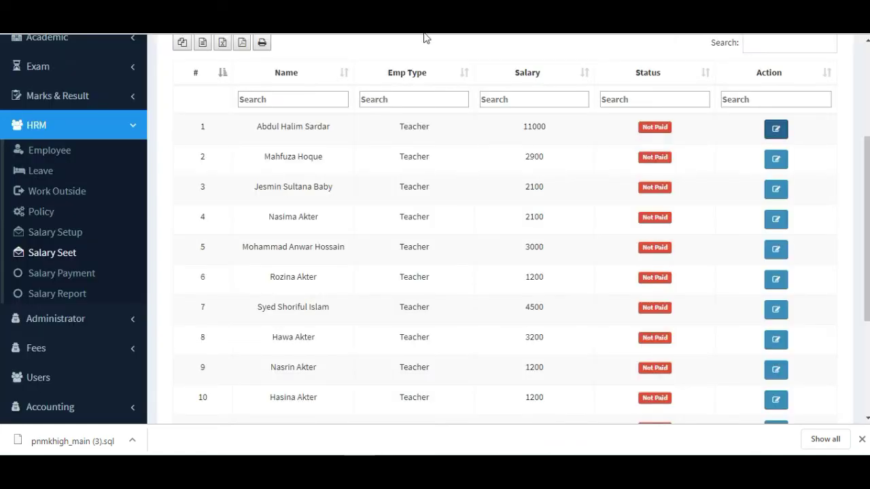
click(774, 192)
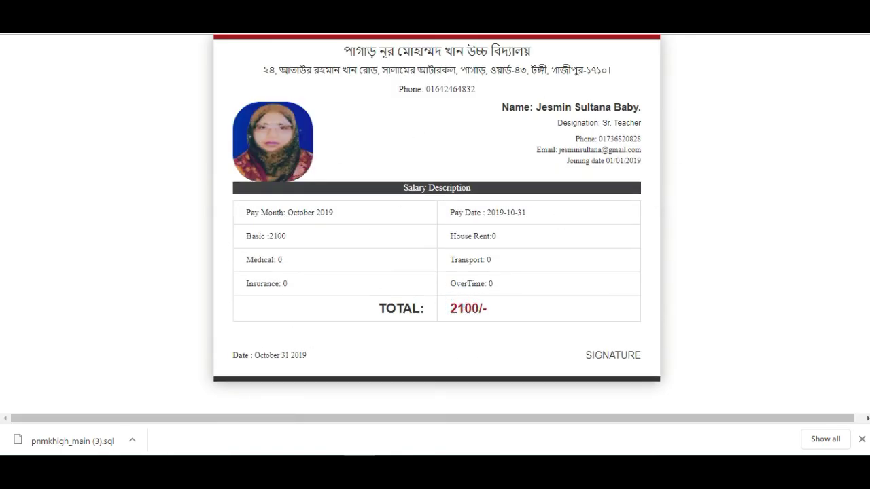
- Close the salary slip, reload the October 2019 salary list and review the payment status of every listed teacher
key(alt+Left)
scroll(243, 99, up, 3)
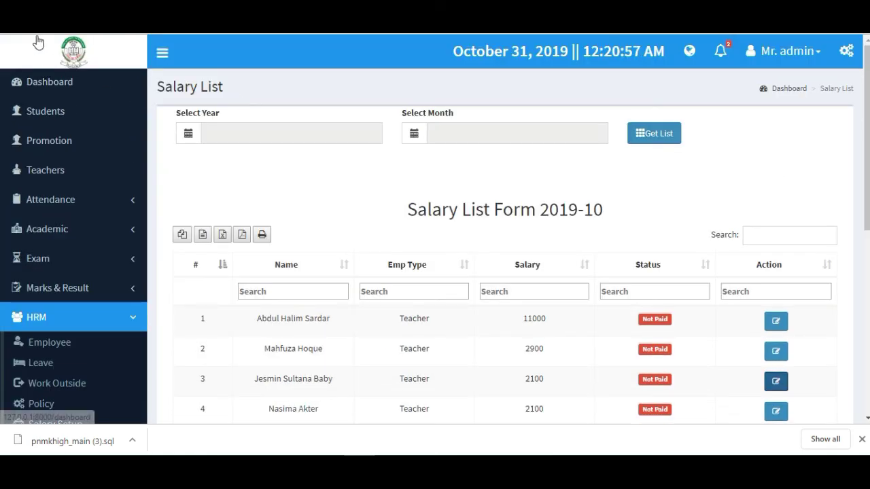
key(F5)
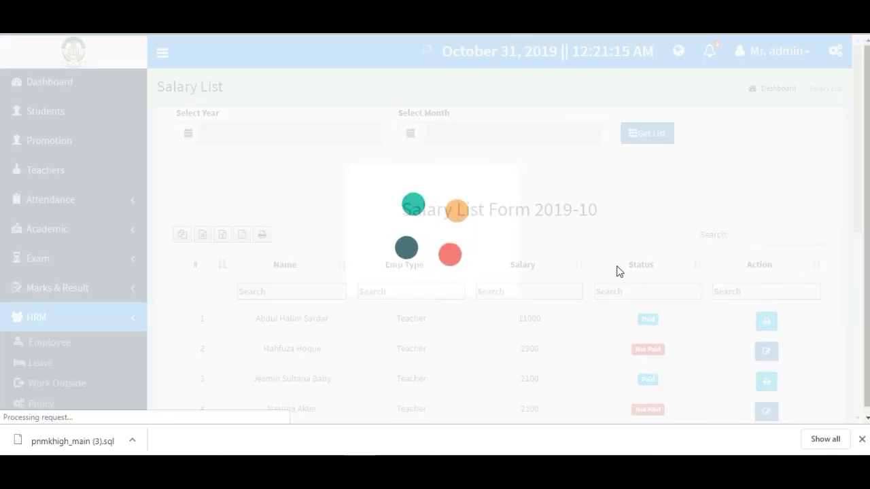
scroll(651, 304, down, 3)
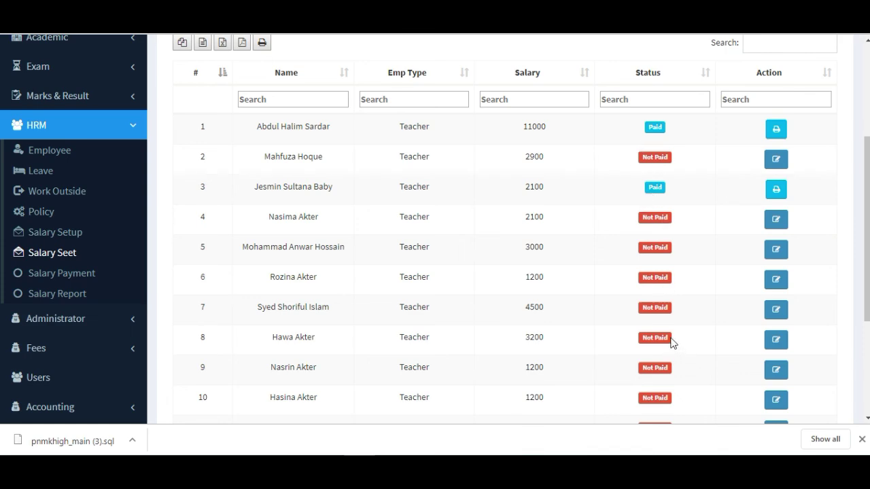
scroll(366, 221, up, 2)
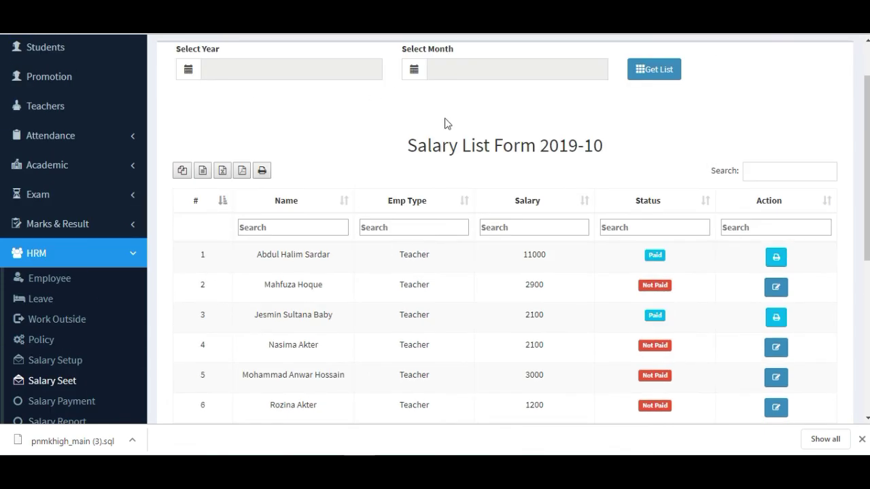
scroll(420, 224, down, 2)
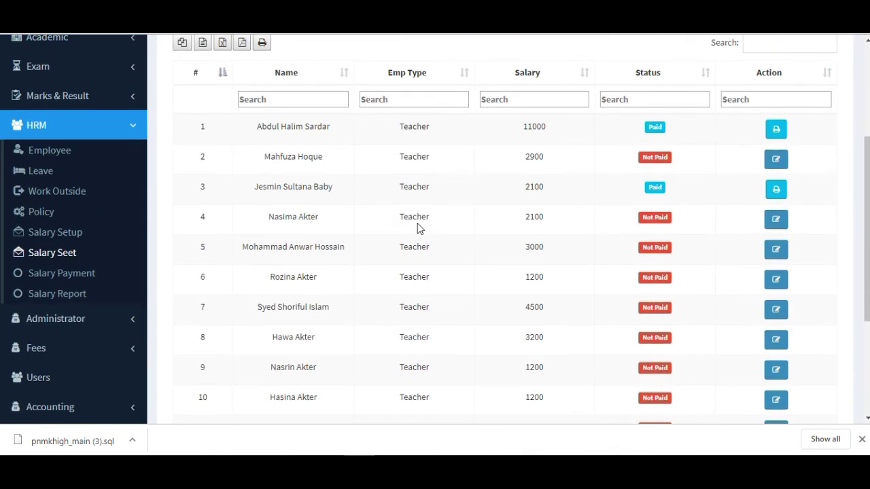
scroll(30, 260, down, 3)
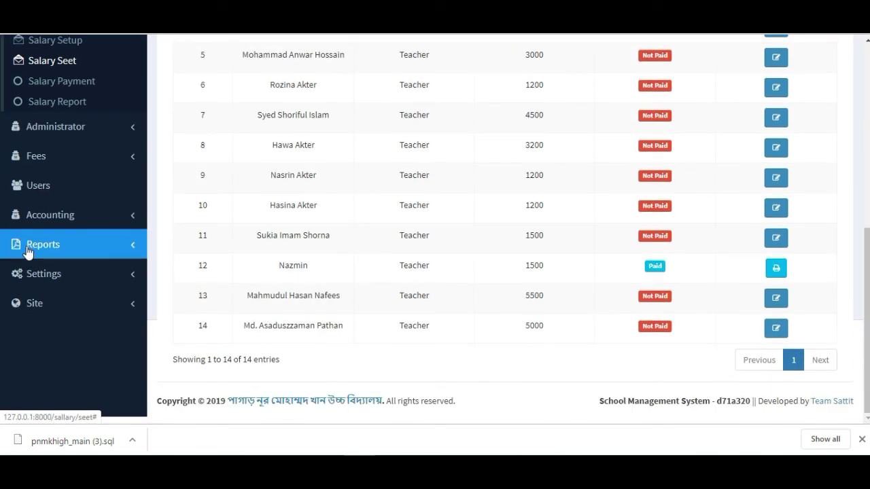
- Generate the overall HRM salary report with both months set to 2019-10, and close its print preview without printing
click(74, 104)
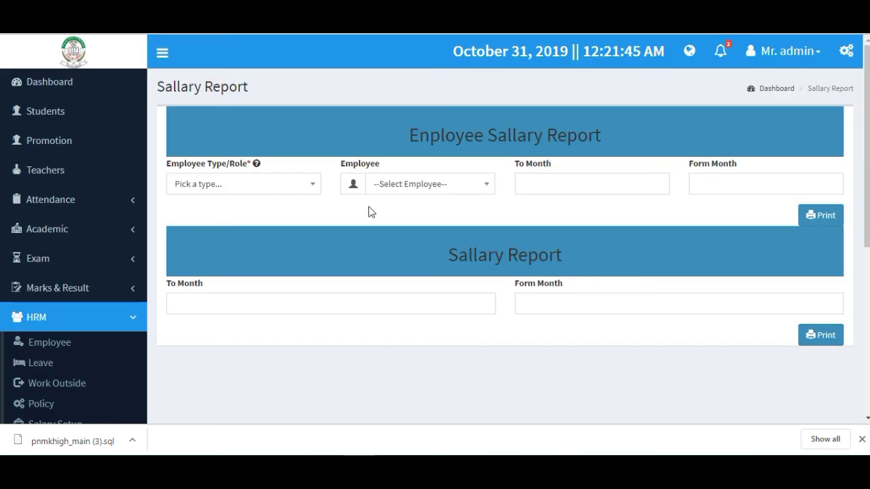
click(238, 301)
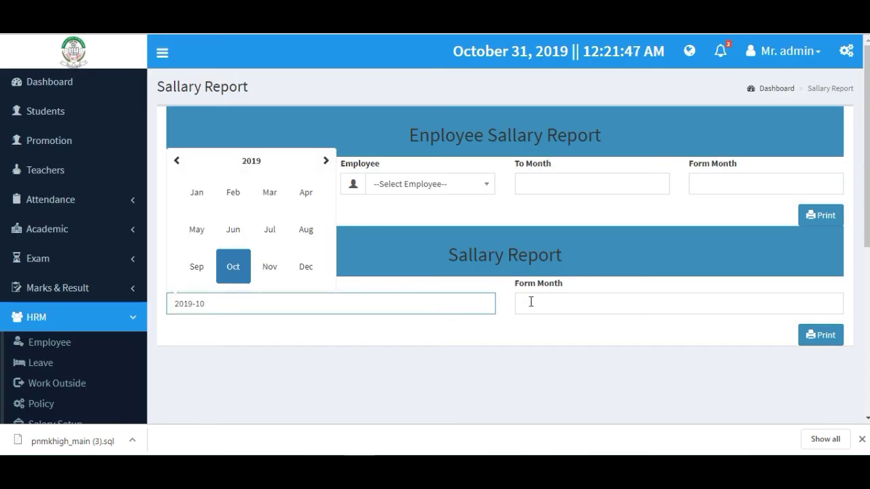
click(600, 305)
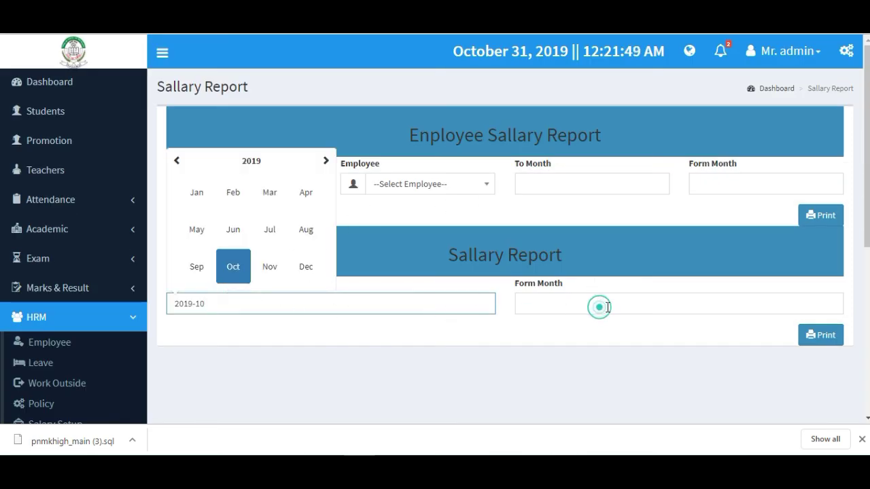
click(826, 336)
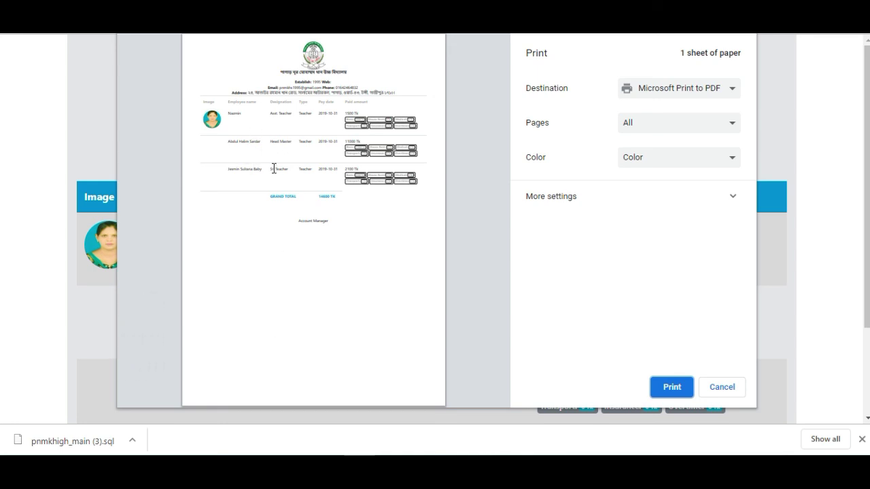
click(737, 393)
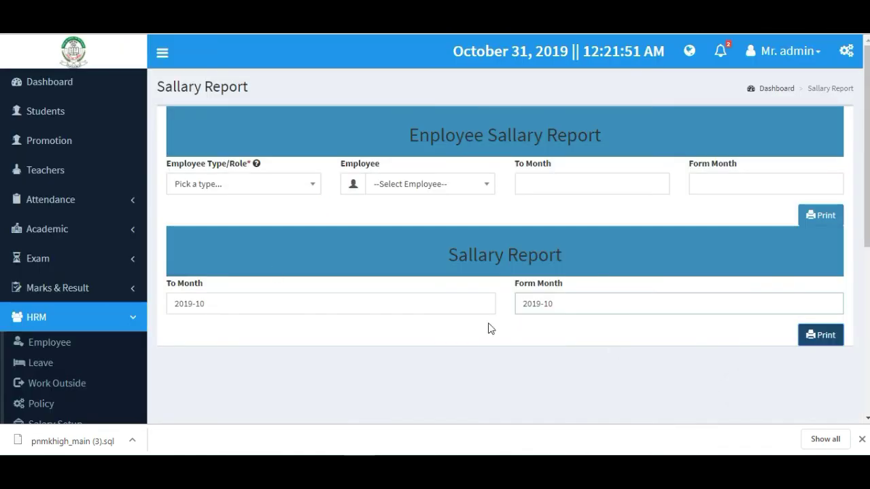
- Open the Student List report from the student reports
scroll(632, 287, down, 3)
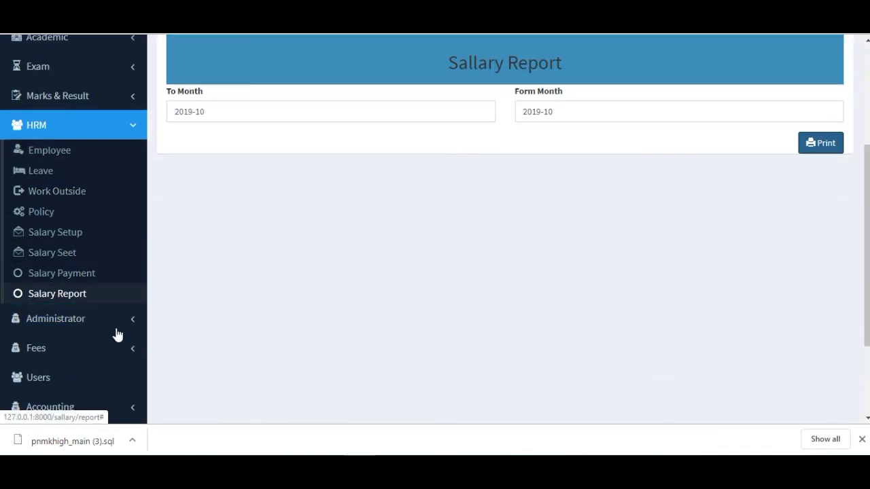
click(117, 125)
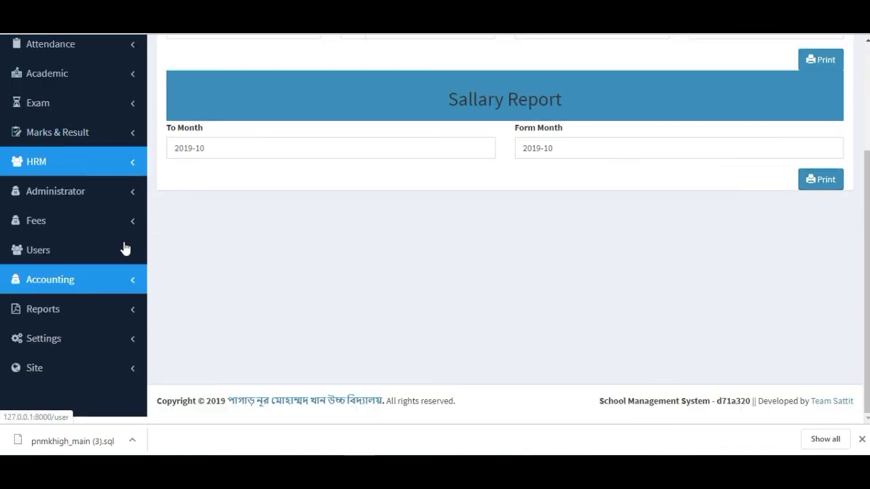
click(104, 316)
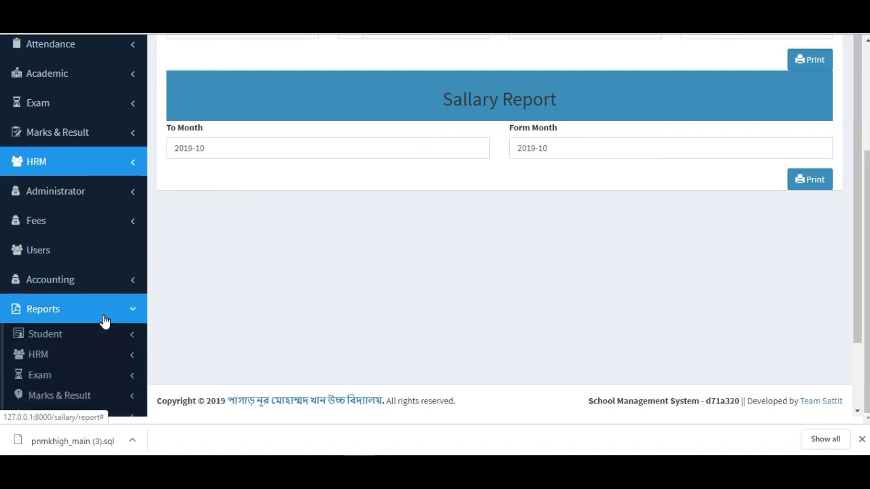
scroll(104, 320, down, 2)
click(107, 234)
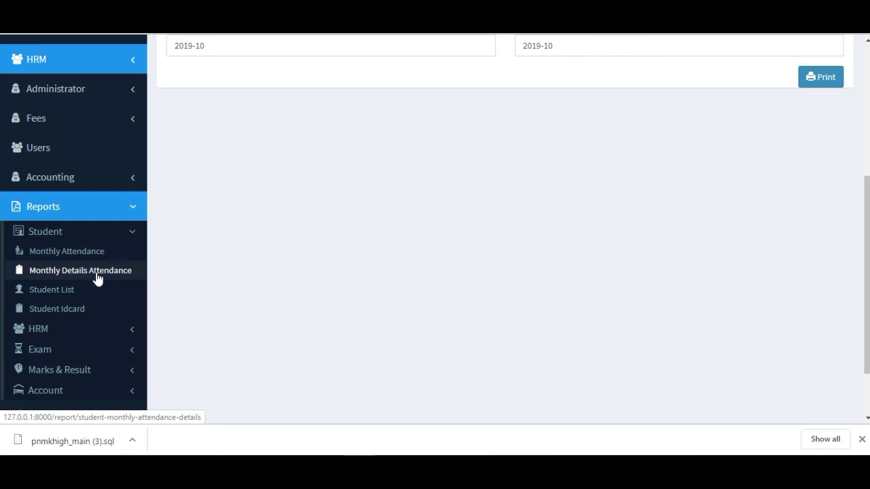
click(68, 292)
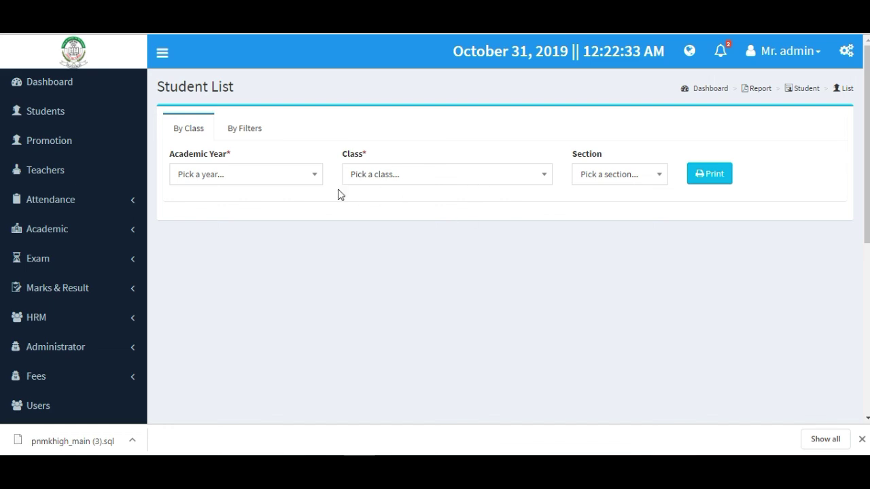
- Generate the student list for academic year 2019, class PRE-PLAY, section PRE-PLAY, review its pages and cancel printing
click(275, 175)
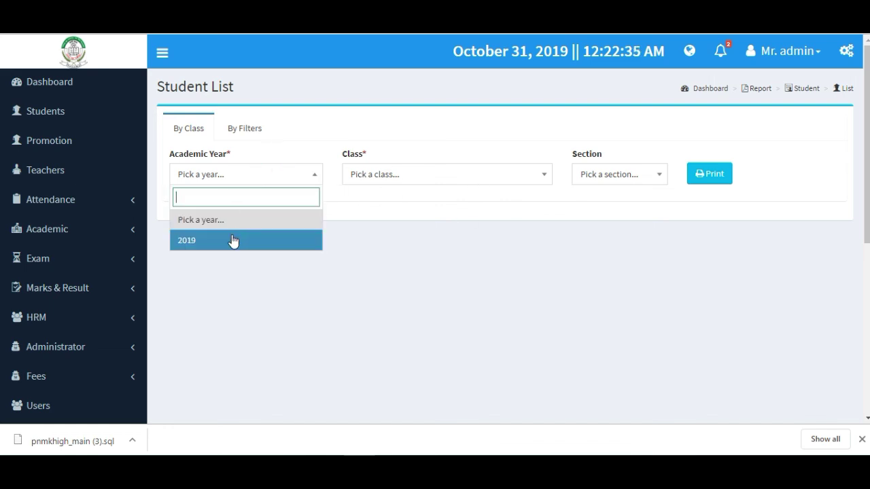
click(256, 234)
click(388, 179)
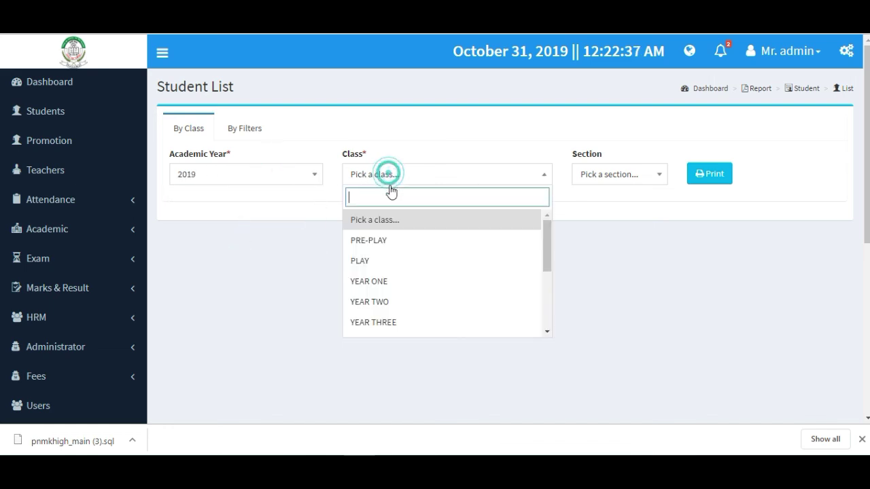
click(379, 245)
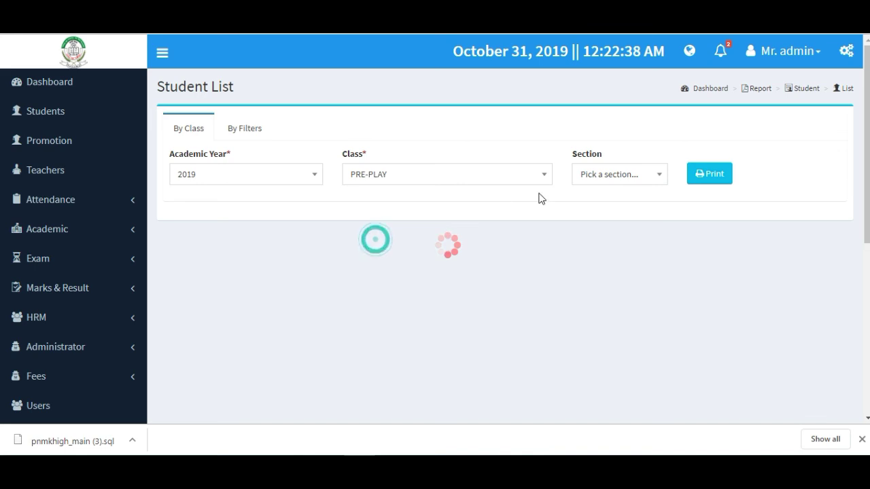
click(611, 176)
click(603, 219)
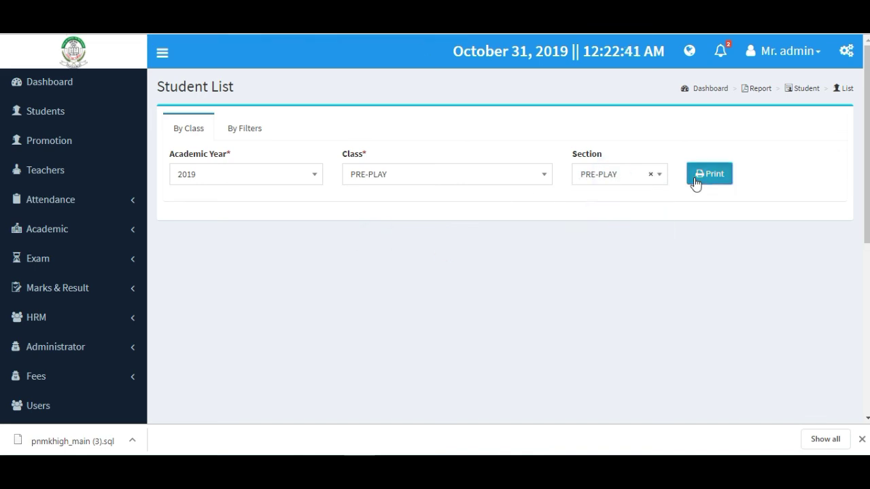
click(695, 181)
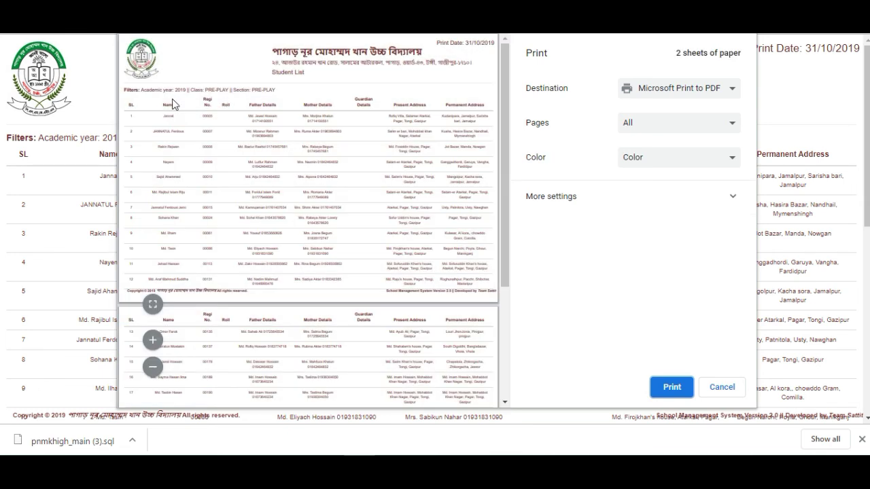
scroll(191, 194, down, 3)
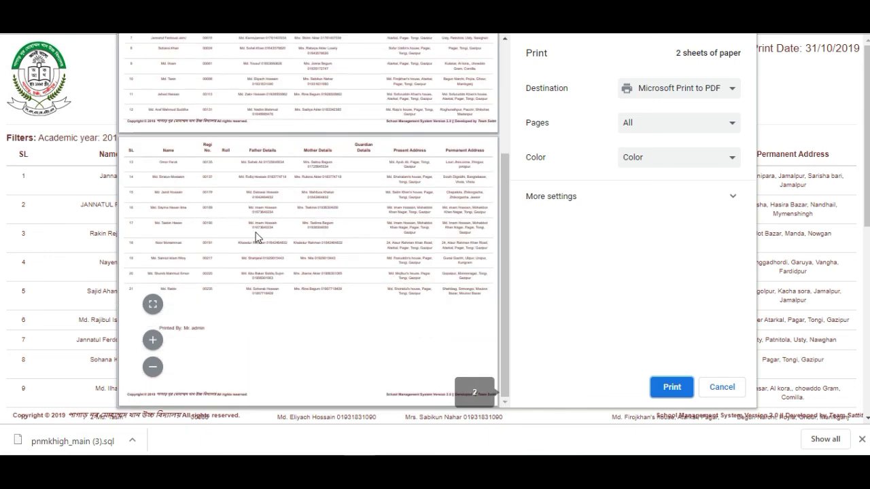
click(743, 392)
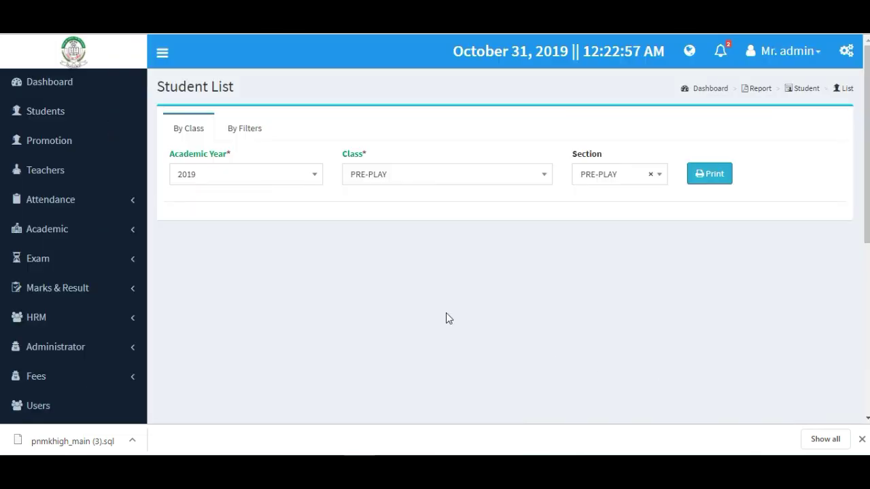
- Open the Student Idcard report and choose the first listed template with Front Side as the side
scroll(72, 349, down, 4)
click(66, 312)
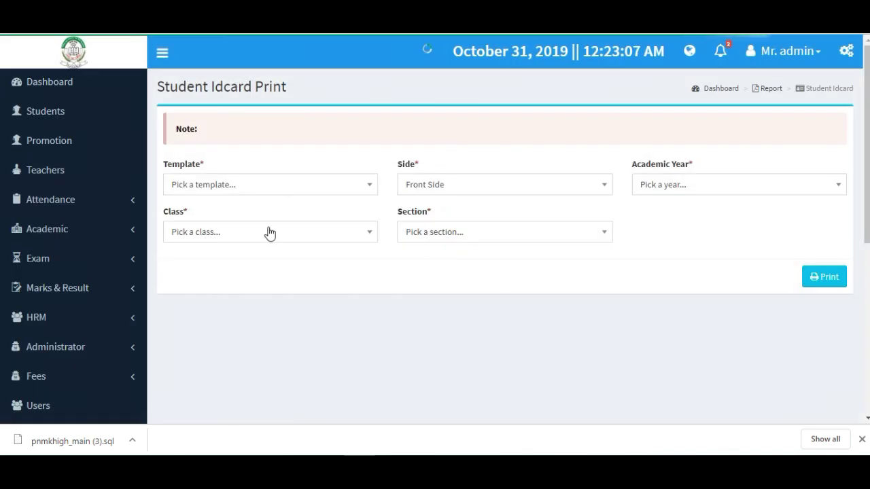
click(262, 185)
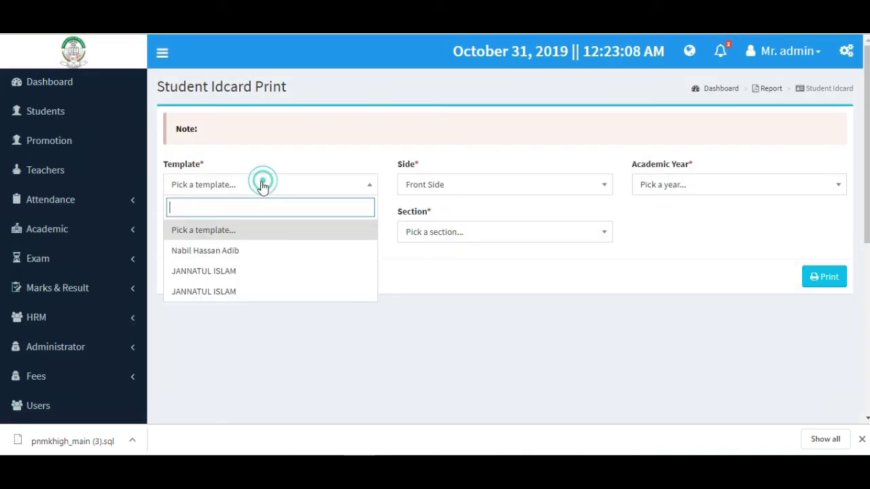
click(224, 251)
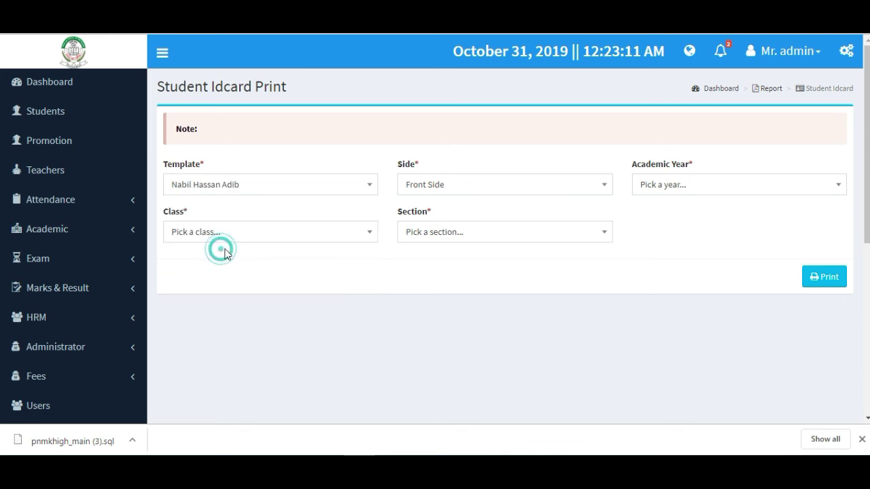
click(446, 193)
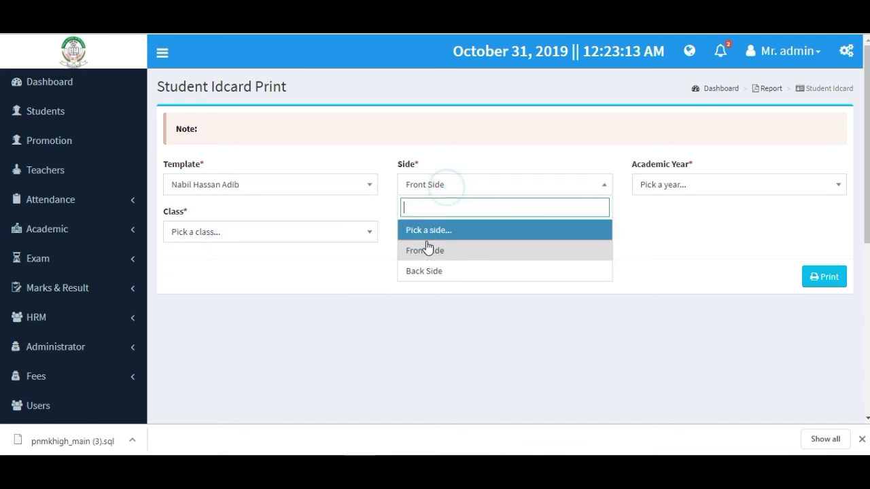
click(427, 248)
- Set the ID card academic year to 2019, the class to PRE-PLAY and the section to PRE-PLAY
click(670, 187)
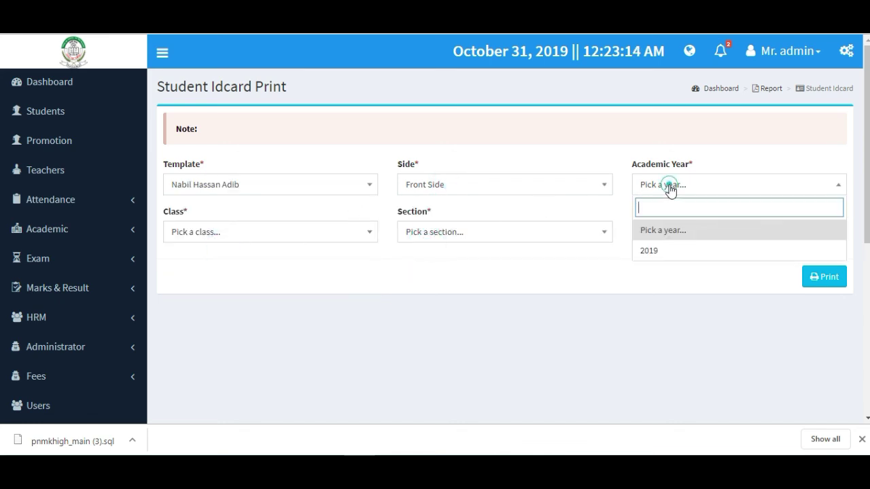
click(658, 250)
click(249, 232)
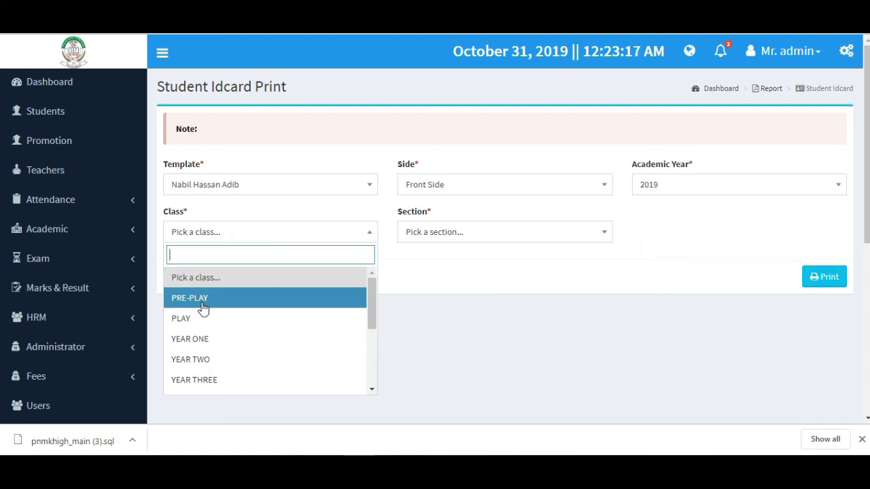
click(255, 306)
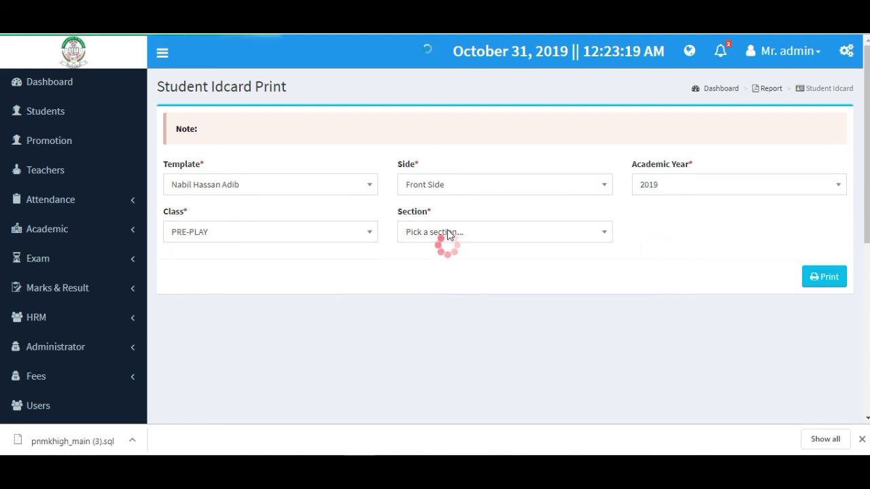
click(449, 232)
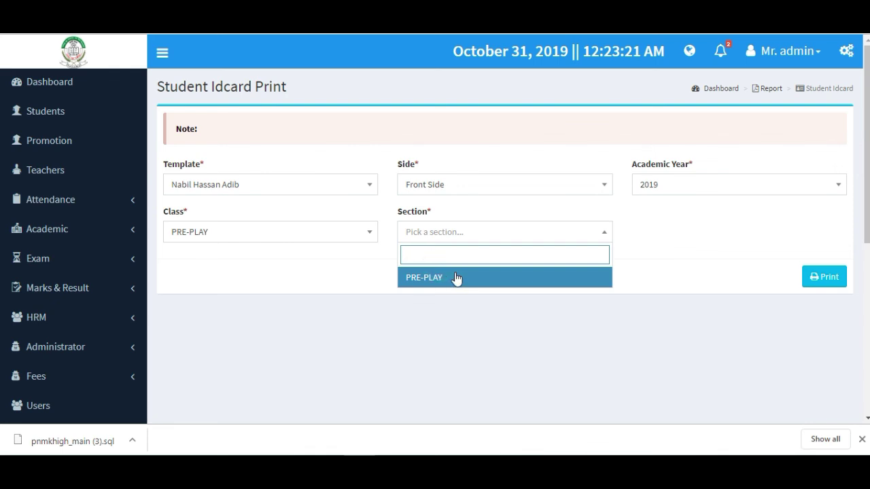
click(458, 277)
- Generate the PRE-PLAY student ID cards, review all of them and return to the ID card report page
click(840, 280)
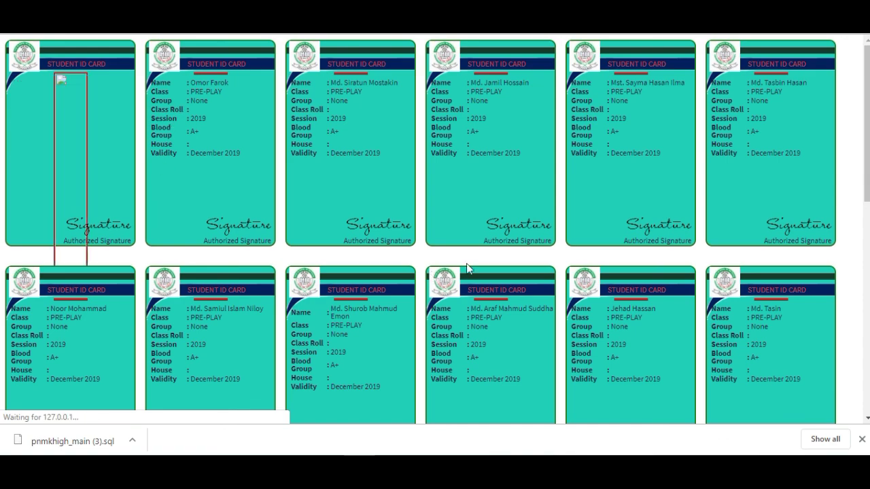
scroll(372, 189, down, 10)
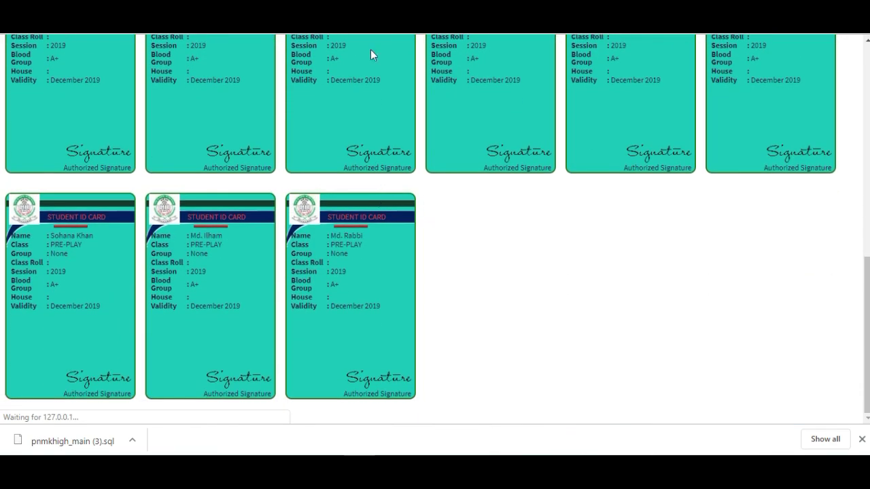
key(alt+Left)
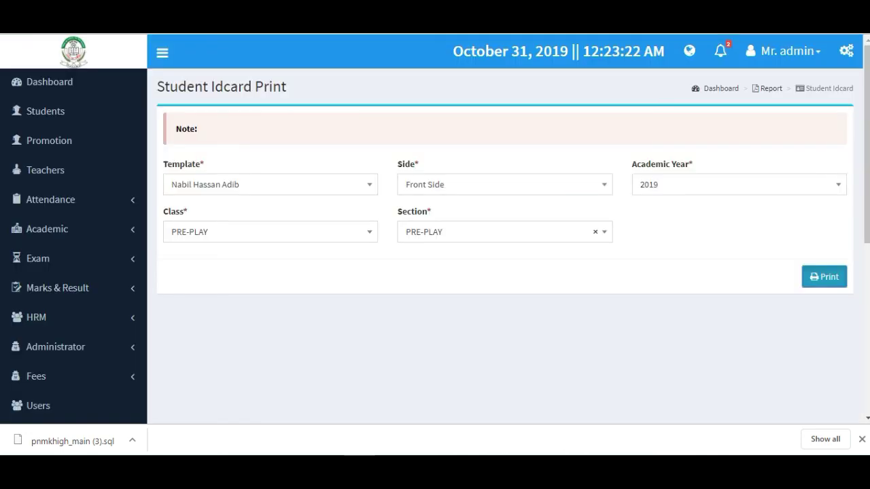
scroll(20, 346, down, 3)
scroll(39, 348, down, 2)
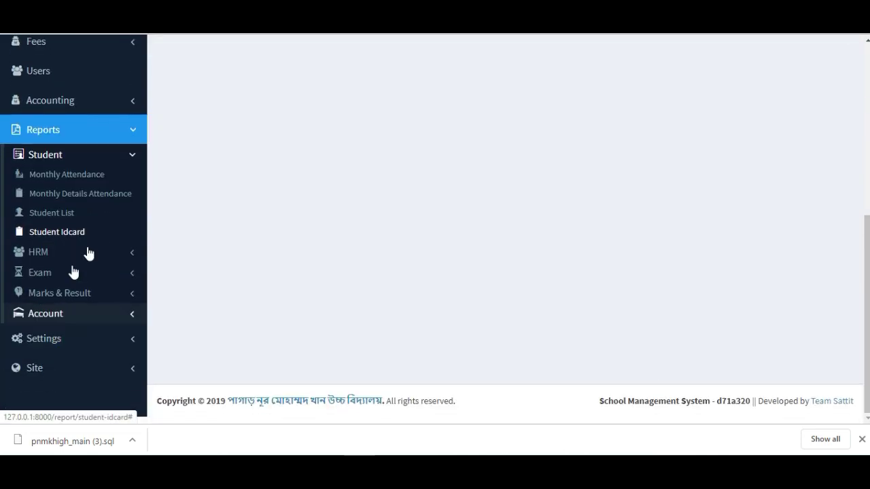
- Look over the HRM and Exam report options and open the Marksheet report from the Marks & Result reports
click(106, 251)
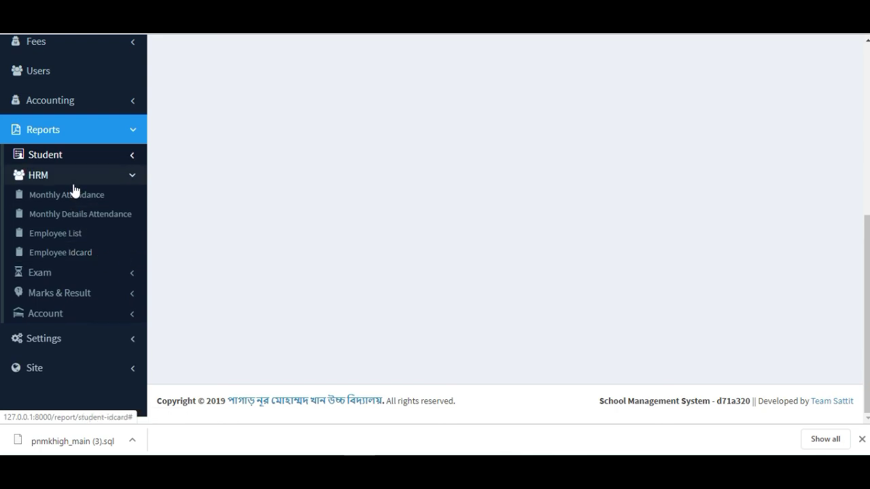
click(103, 275)
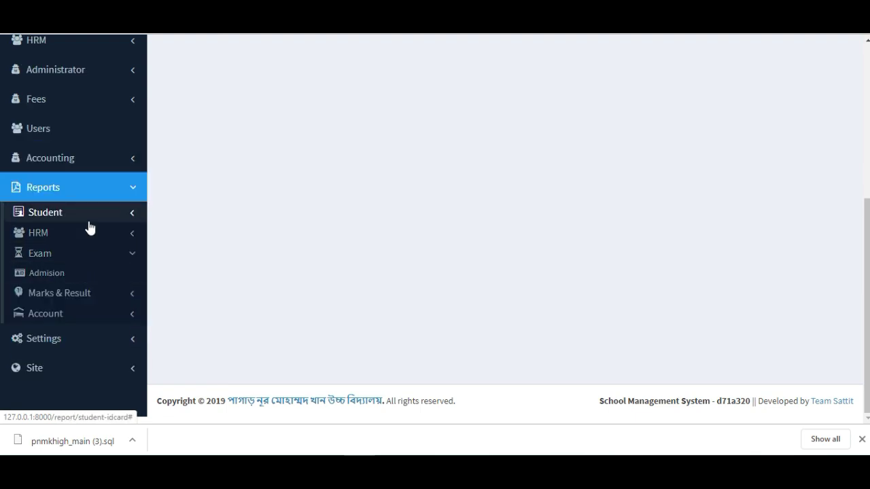
click(94, 253)
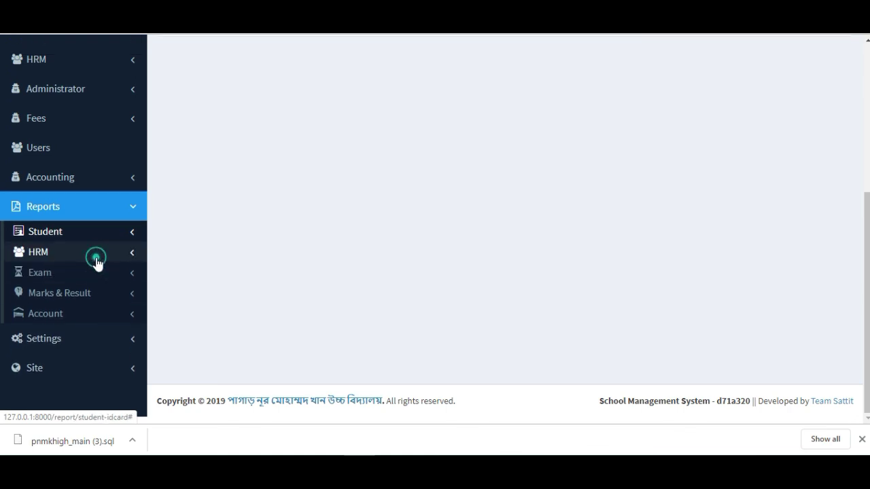
click(93, 276)
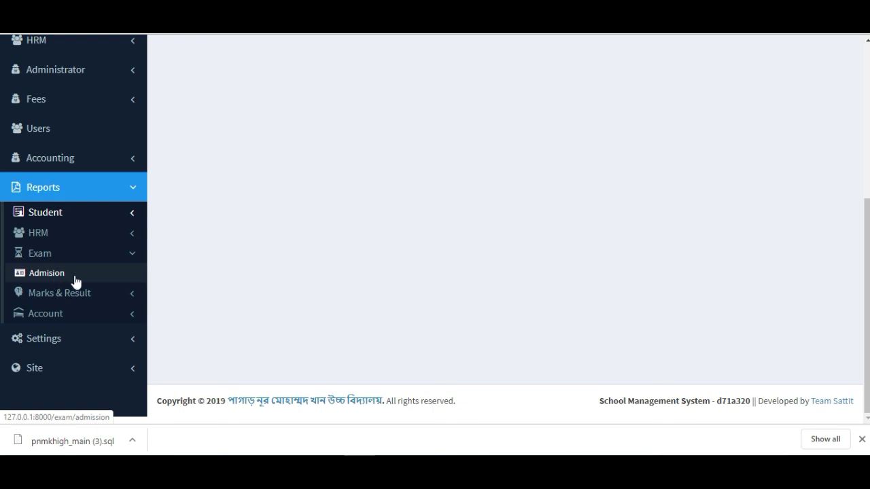
click(118, 295)
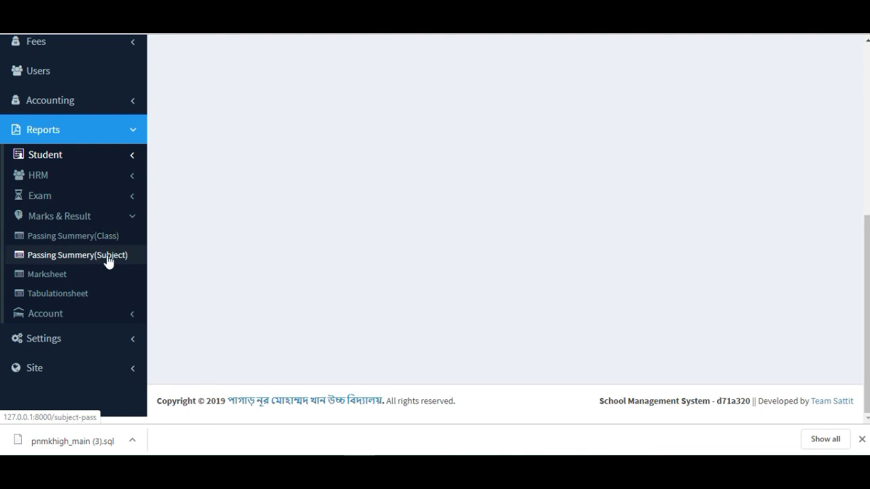
click(58, 278)
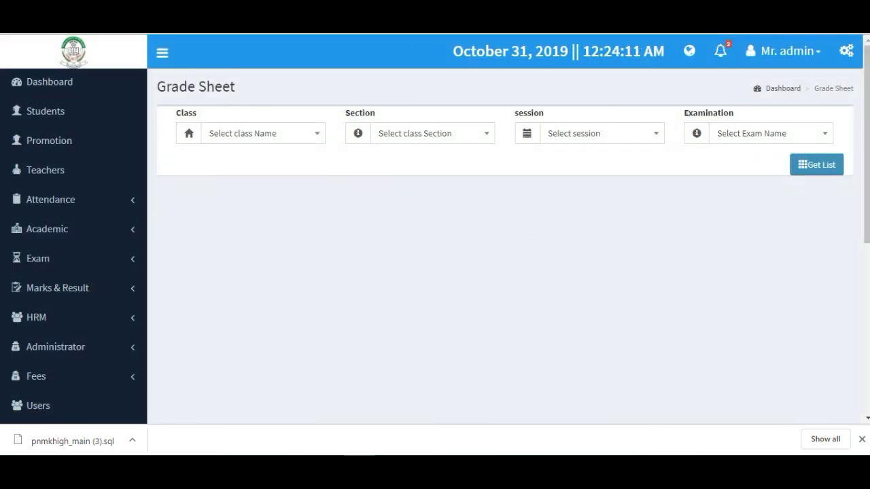
- Set the grade sheet's class to YEAR SEVEN and its section to Year-7
click(252, 132)
scroll(255, 239, down, 2)
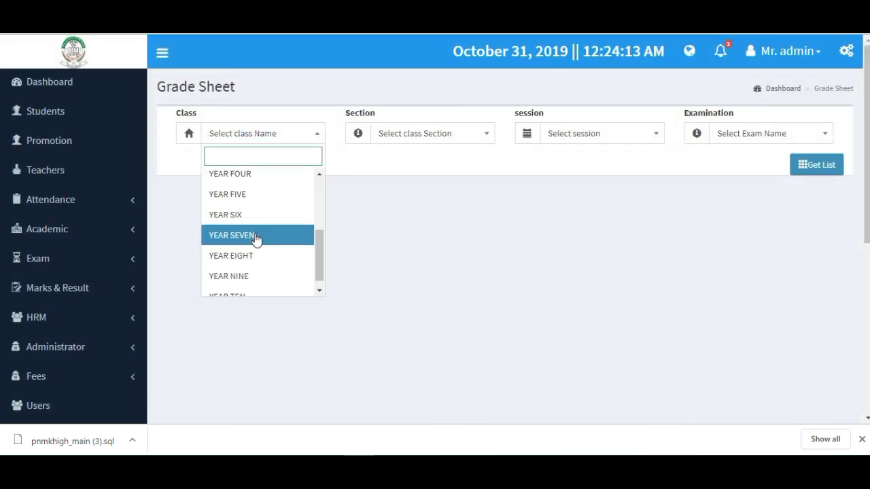
click(251, 254)
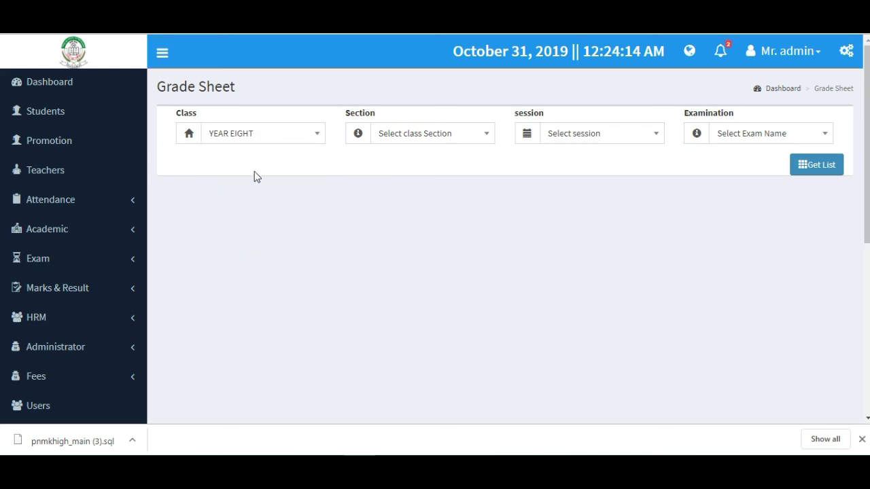
click(252, 136)
click(251, 226)
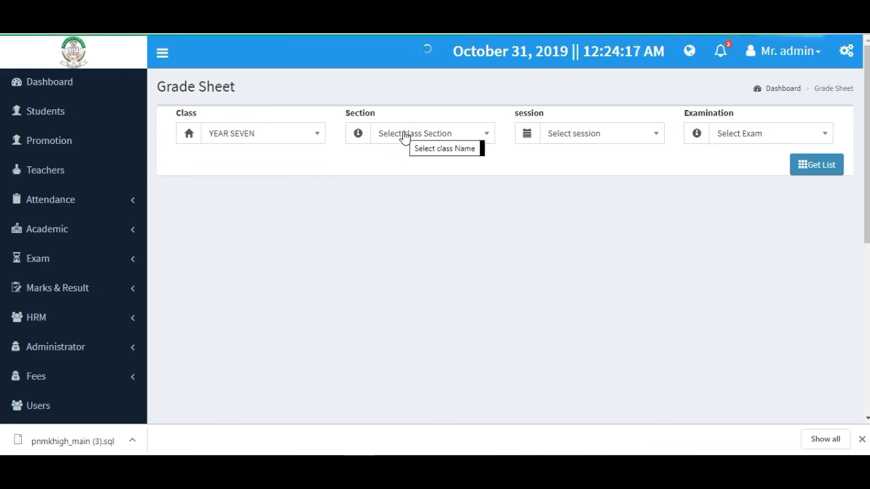
click(406, 136)
click(403, 136)
click(411, 139)
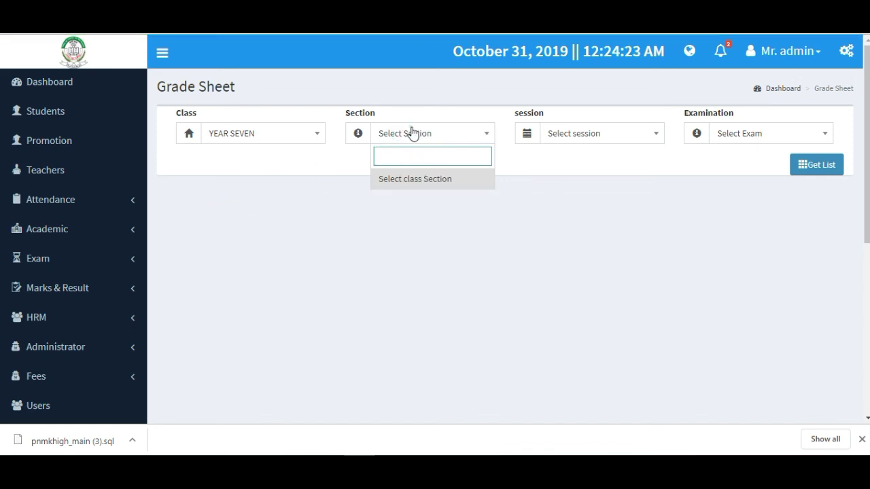
click(408, 134)
click(398, 199)
- Set the session to 2019 and the examination to 2nd Terminal Exam, and get the grade sheet list
click(573, 134)
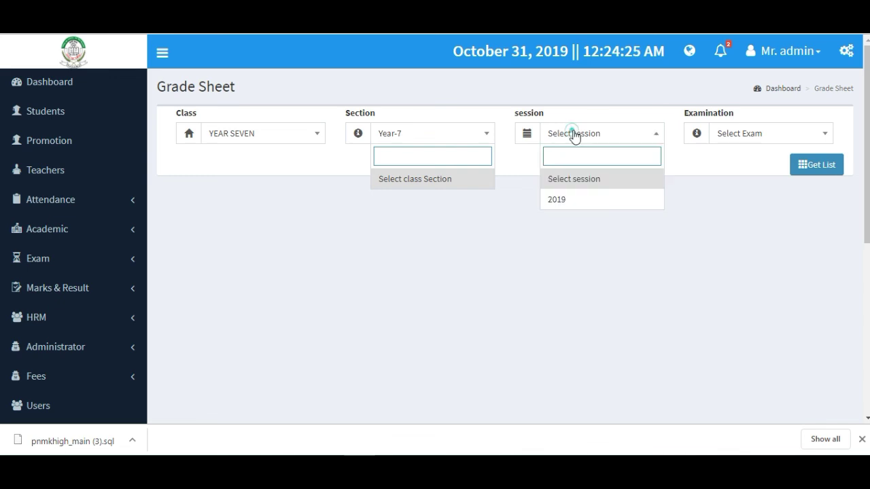
click(577, 200)
click(732, 134)
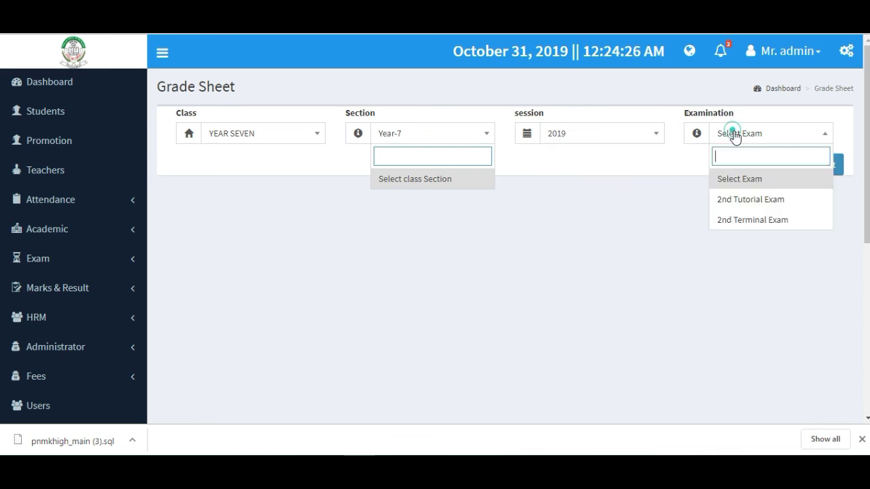
click(755, 219)
click(813, 169)
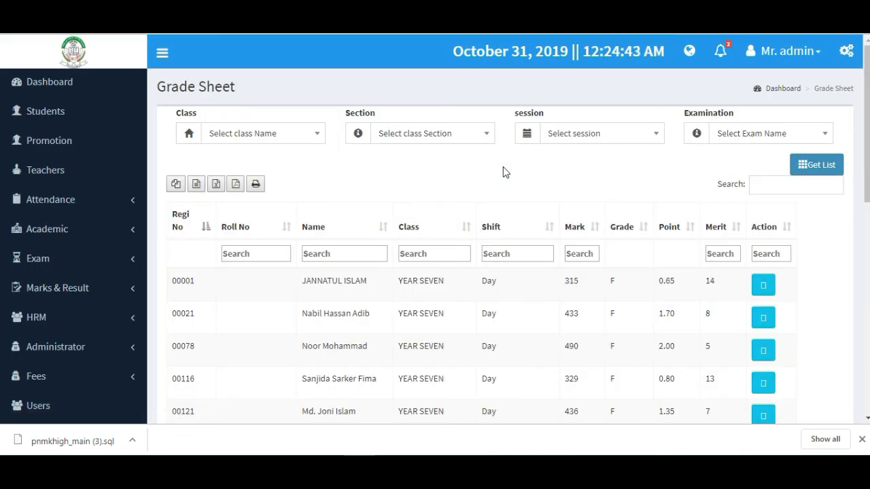
- Look through the YEAR SEVEN grade sheet list of students' marks, grades, points and merit positions
scroll(383, 225, down, 4)
scroll(252, 262, up, 2)
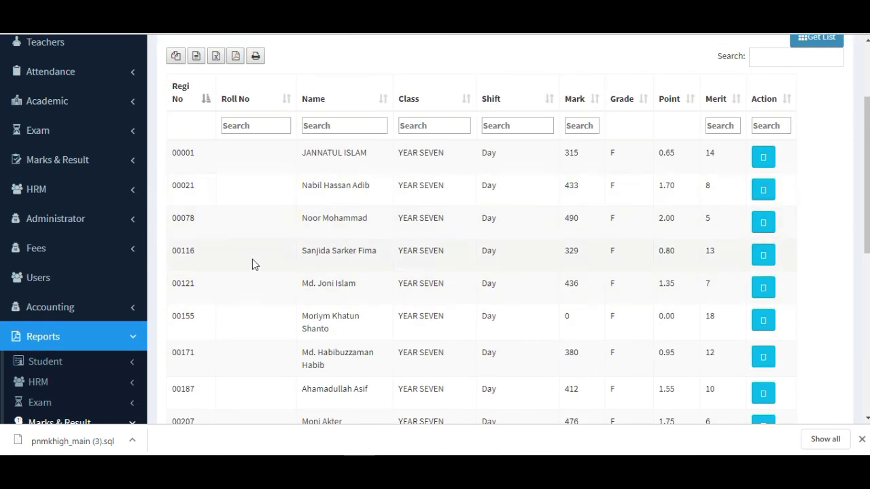
scroll(268, 278, down, 5)
scroll(268, 279, up, 7)
scroll(269, 278, down, 4)
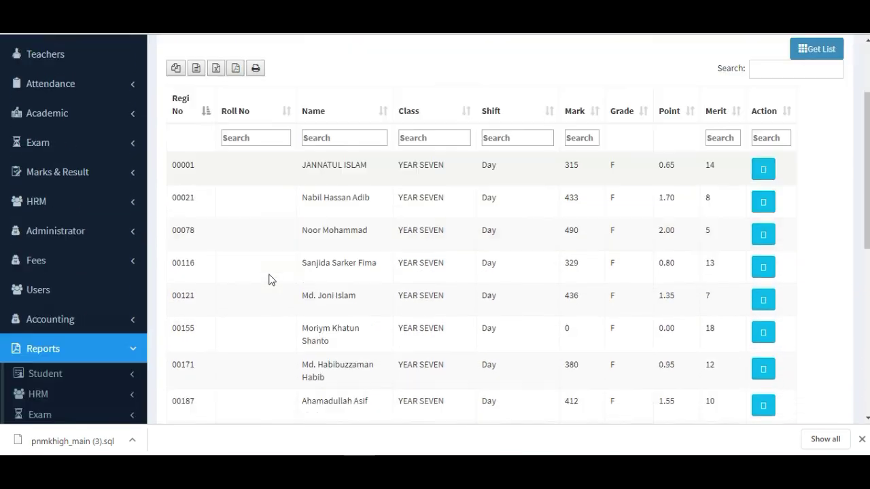
scroll(674, 144, up, 2)
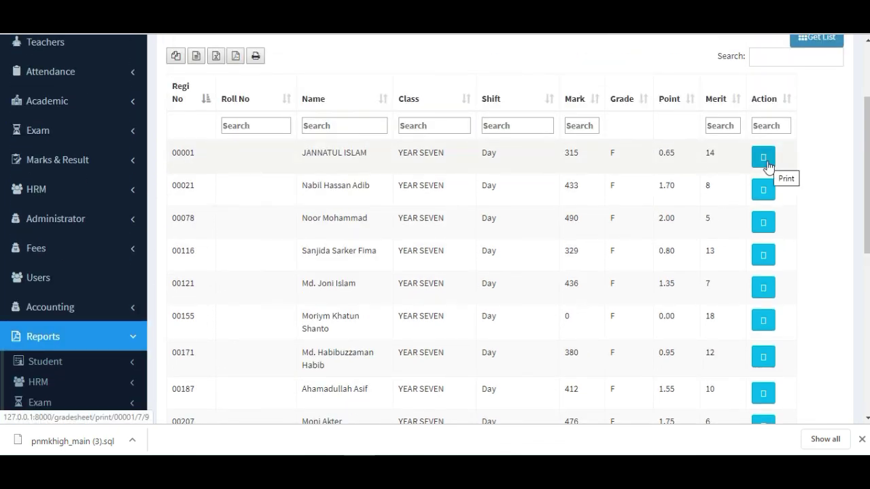
- Open the printable mark sheet of the first listed student, review its subject marks and GPA tables, and close it
click(762, 159)
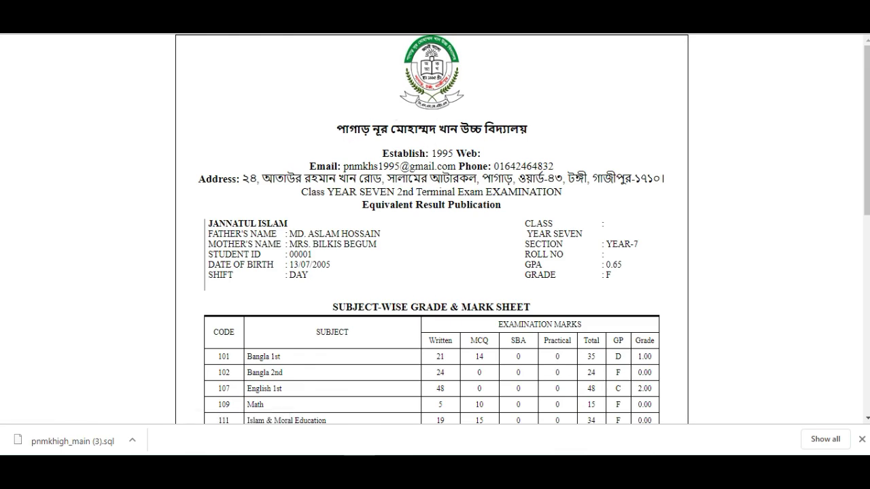
scroll(290, 216, down, 3)
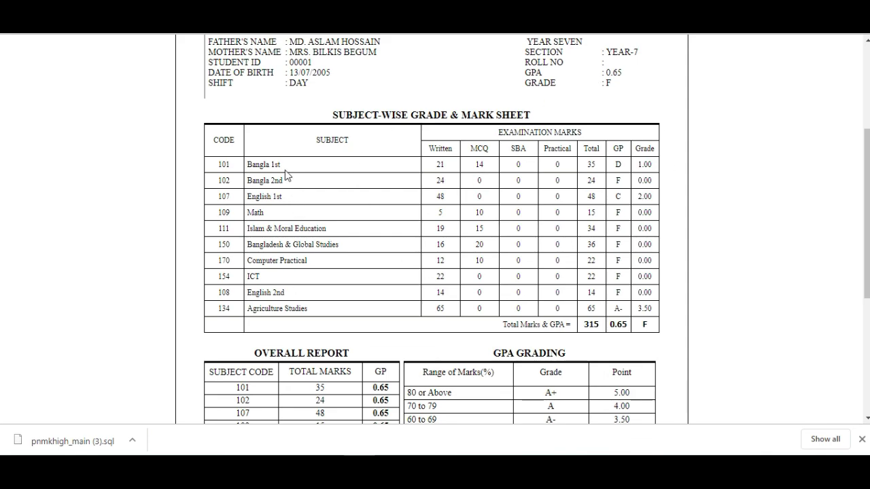
scroll(412, 175, down, 4)
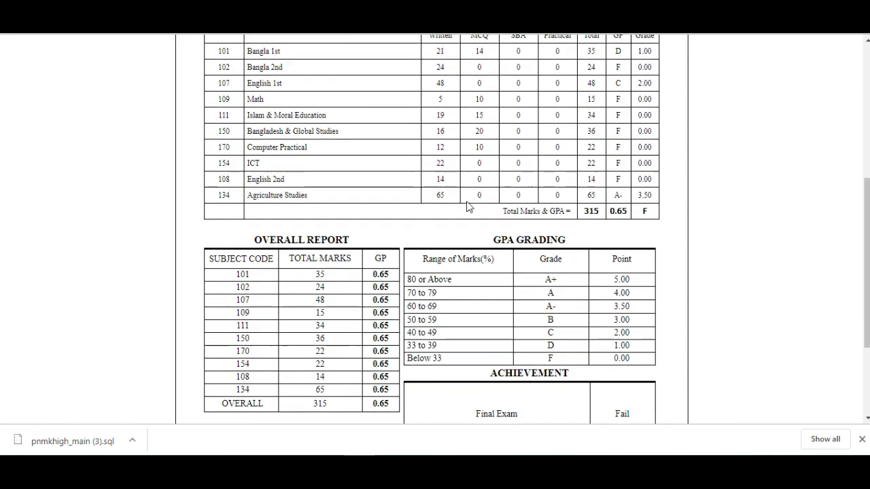
scroll(478, 239, up, 3)
scroll(478, 239, up, 5)
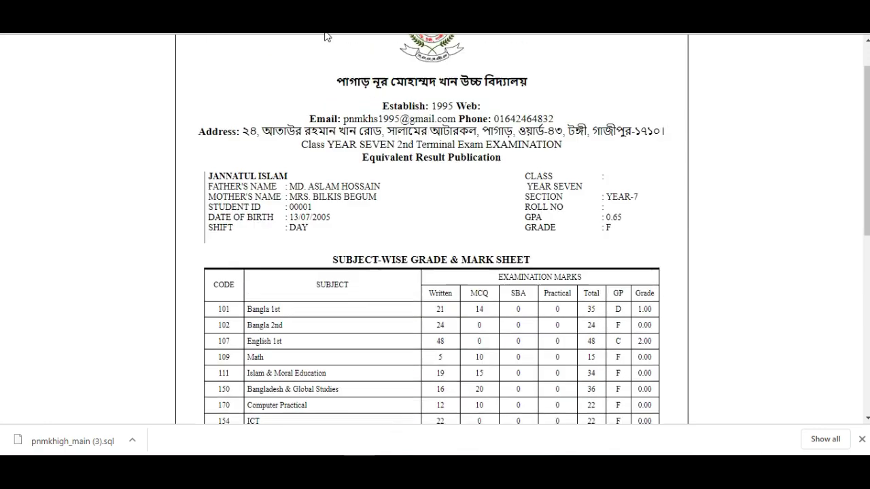
key(ctrl+w)
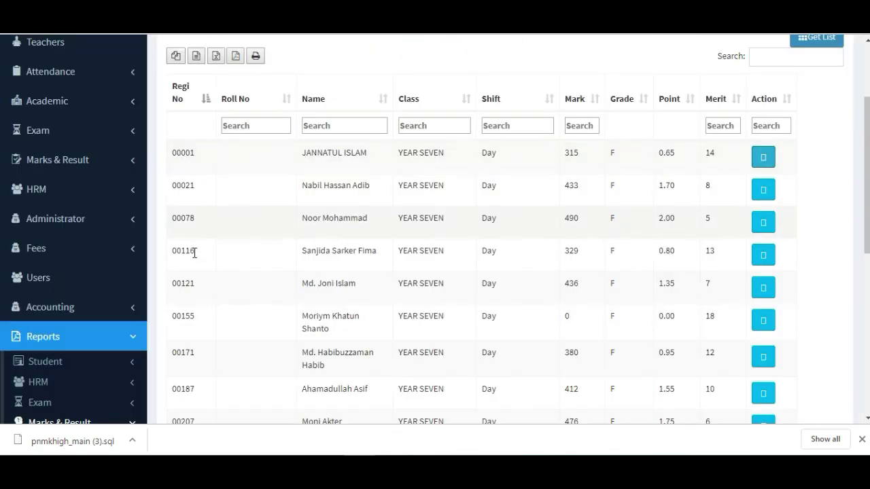
- Look through the report options available under Marks & Result and Account
scroll(195, 252, down, 3)
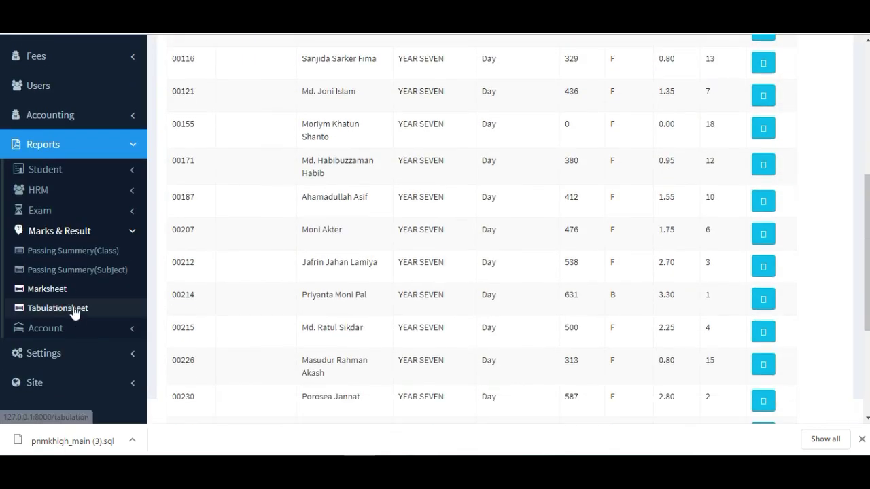
click(125, 140)
click(119, 156)
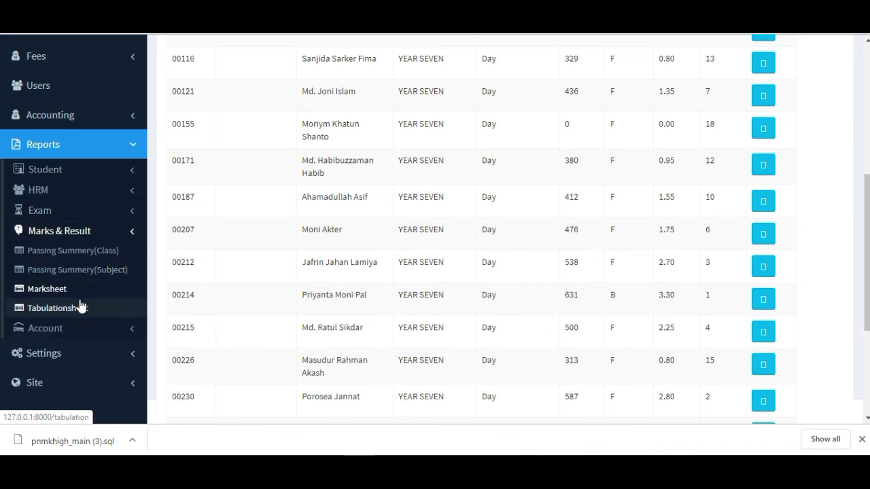
click(110, 234)
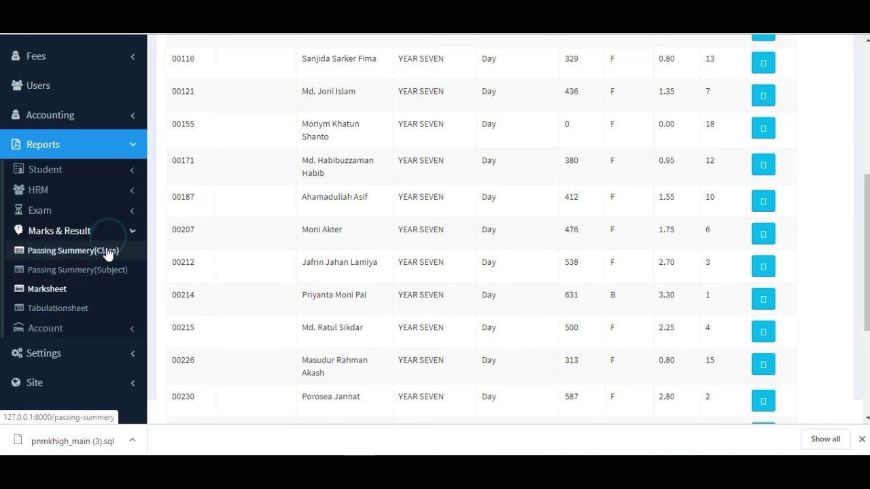
click(109, 330)
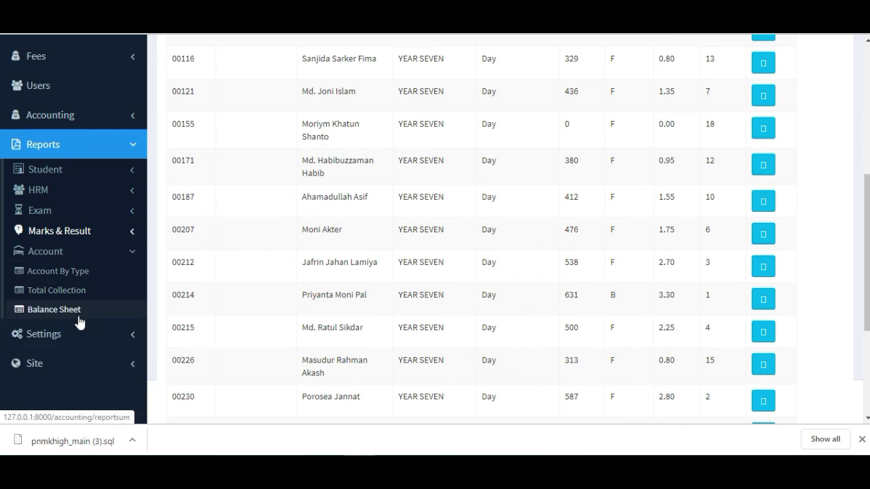
- Open the Invoice form in Accounting and look over its item, quantity, tax and total fields
scroll(32, 146, up, 3)
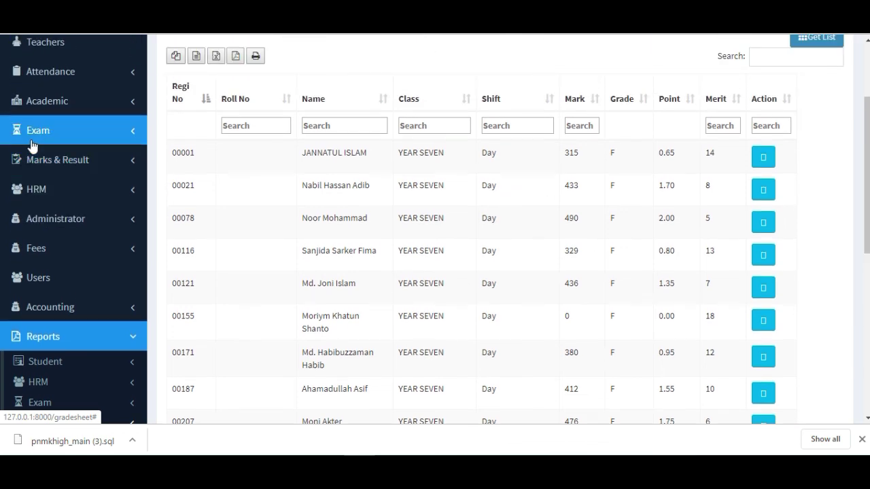
click(105, 321)
scroll(78, 354, down, 1)
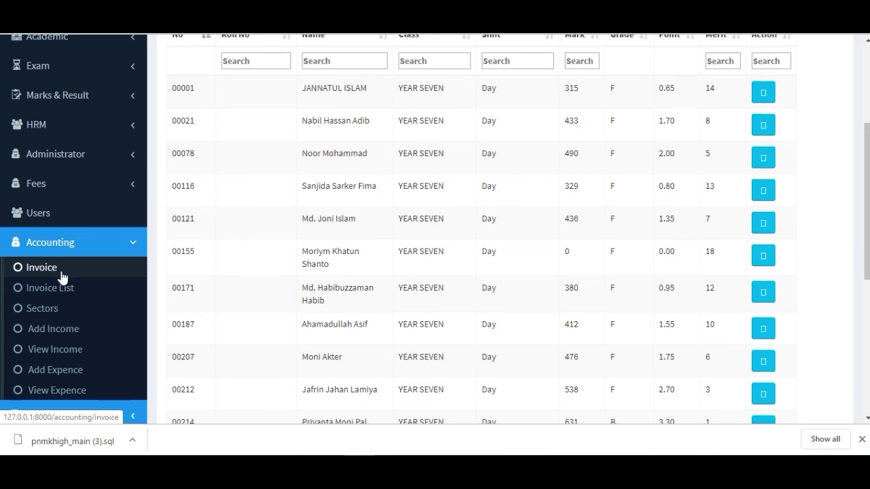
scroll(62, 277, down, 2)
click(39, 147)
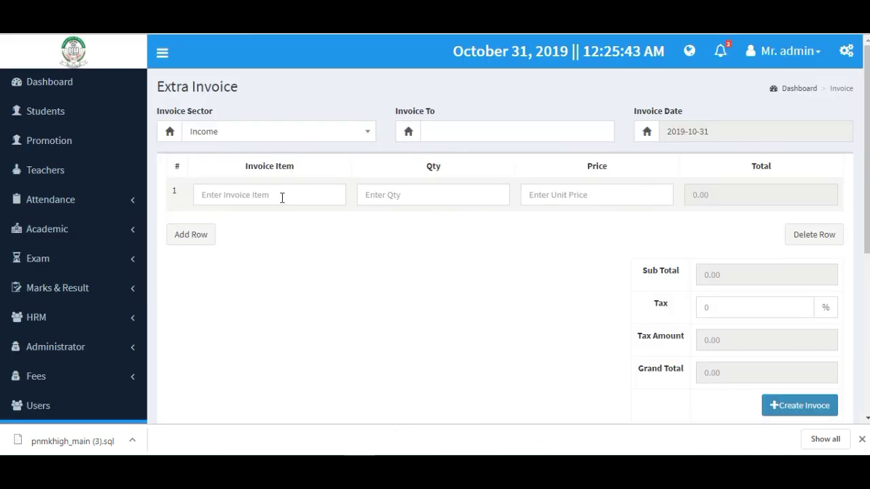
click(282, 197)
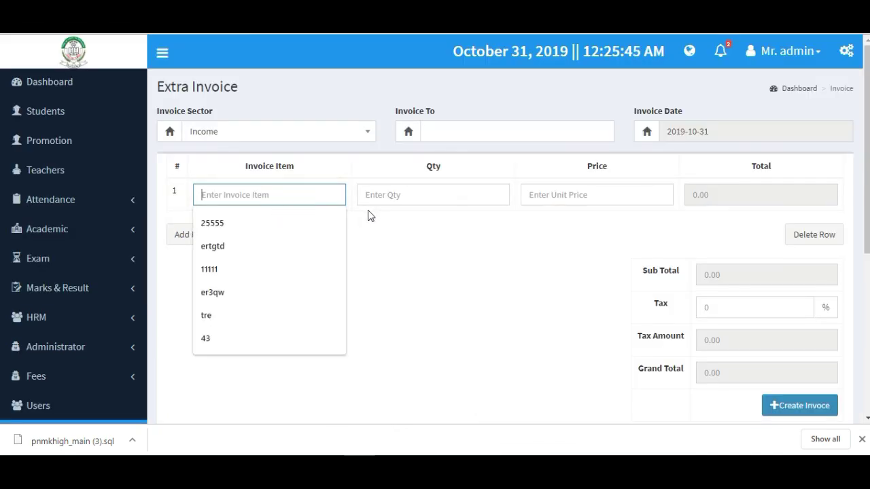
click(388, 194)
scroll(744, 340, down, 3)
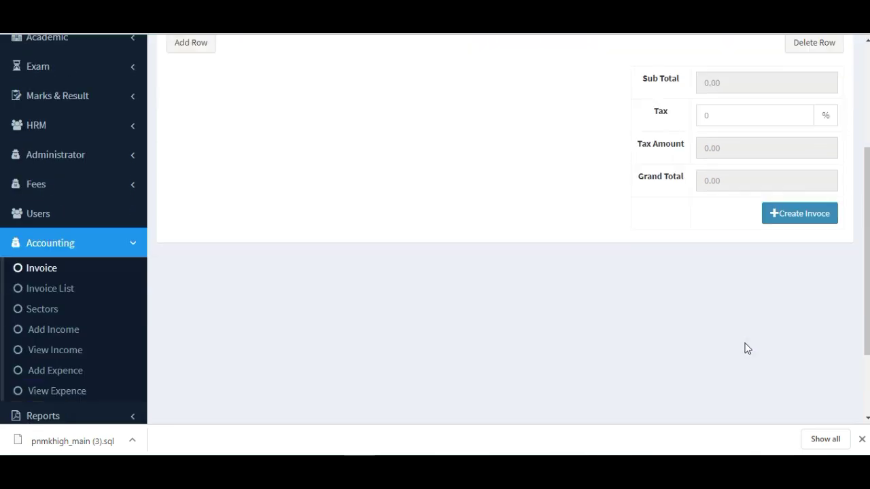
- Look through the options of the Site and Settings sections and return to the start of the invoice form
click(116, 252)
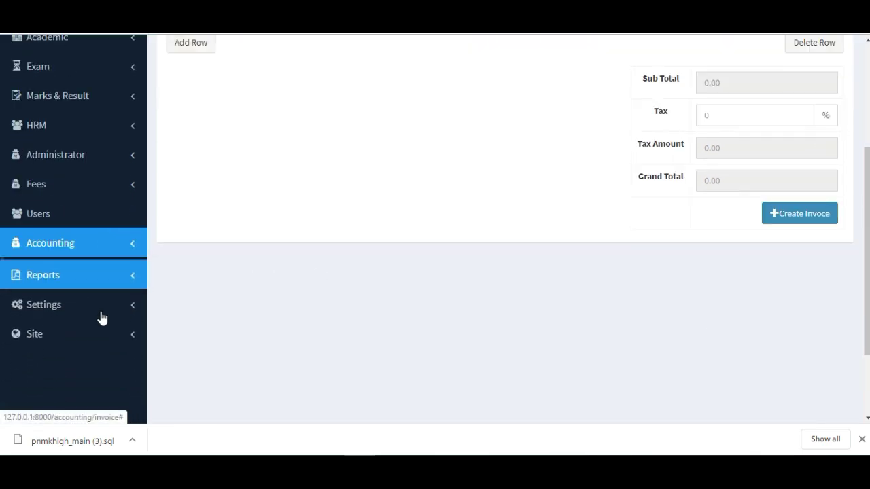
click(85, 378)
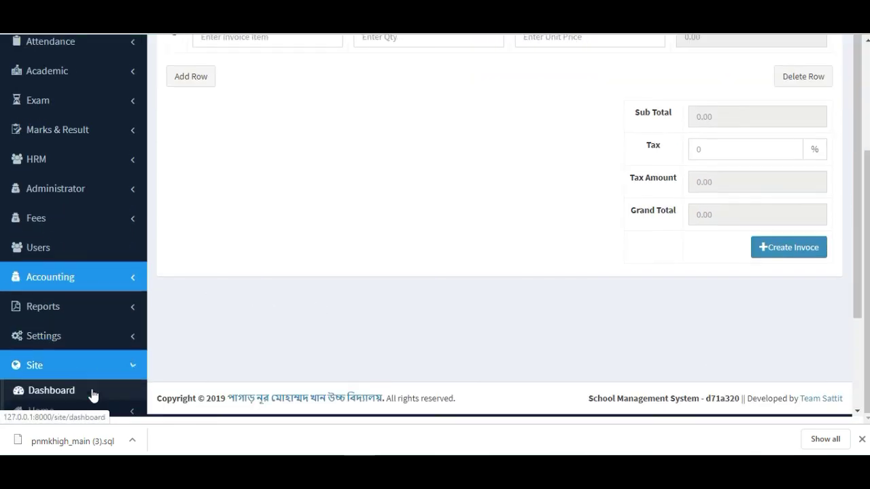
scroll(82, 254, down, 3)
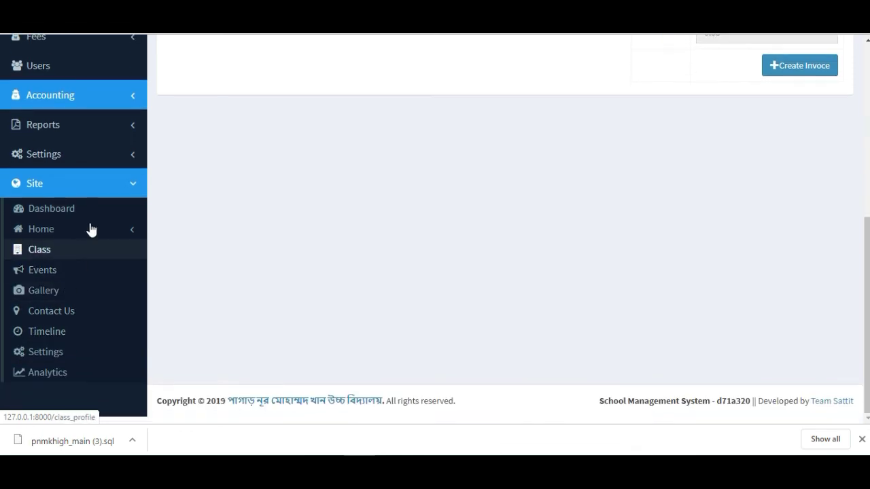
scroll(84, 327, up, 2)
click(117, 286)
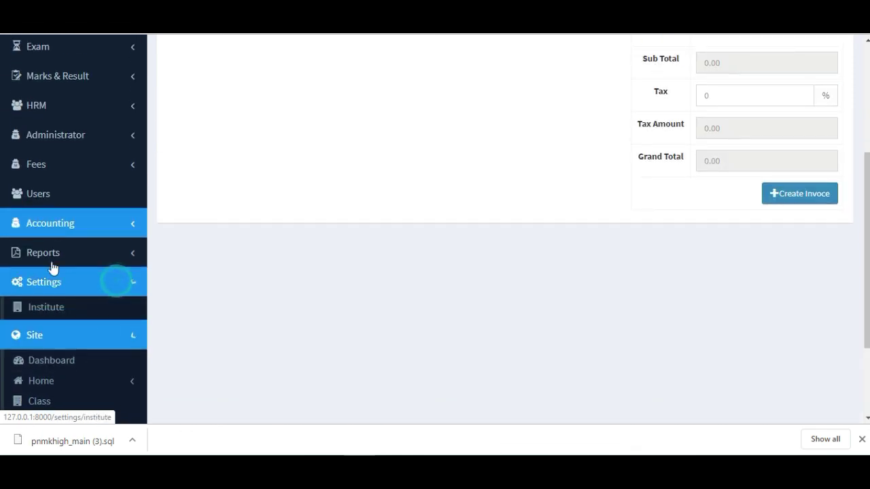
scroll(62, 335, up, 1)
scroll(62, 335, up, 2)
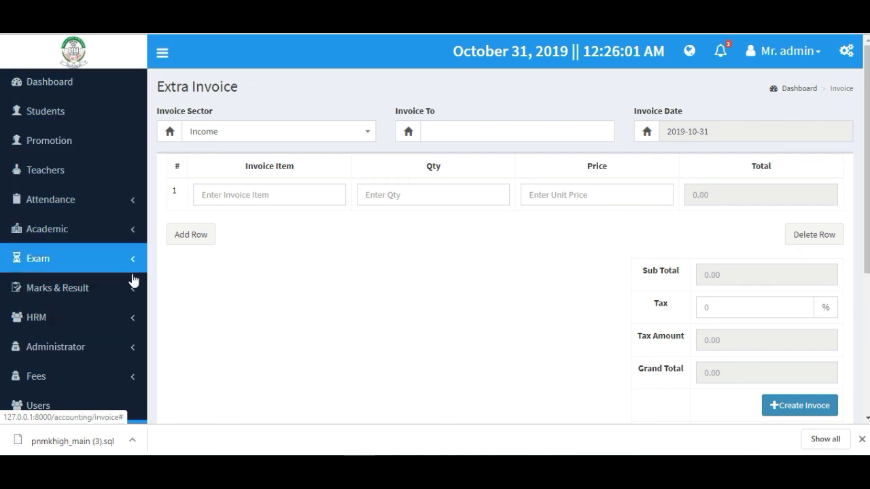
- Check the recent notifications and bring up the display feature and skin options
click(722, 55)
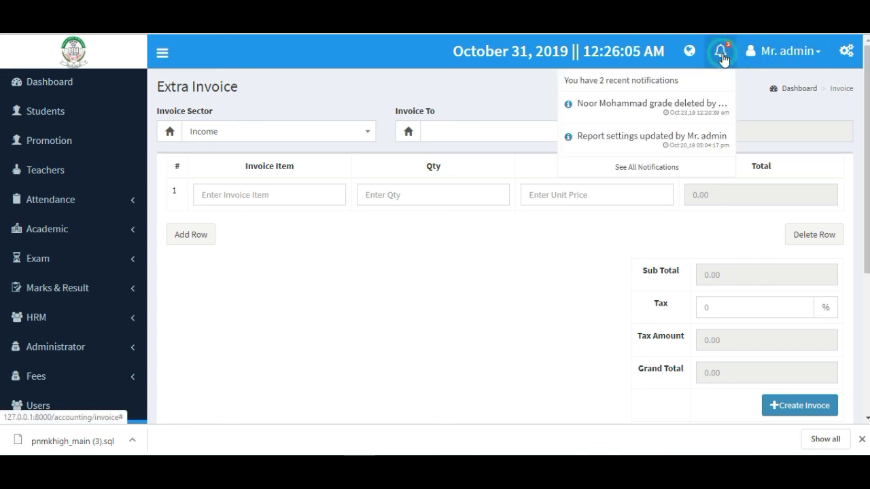
click(847, 52)
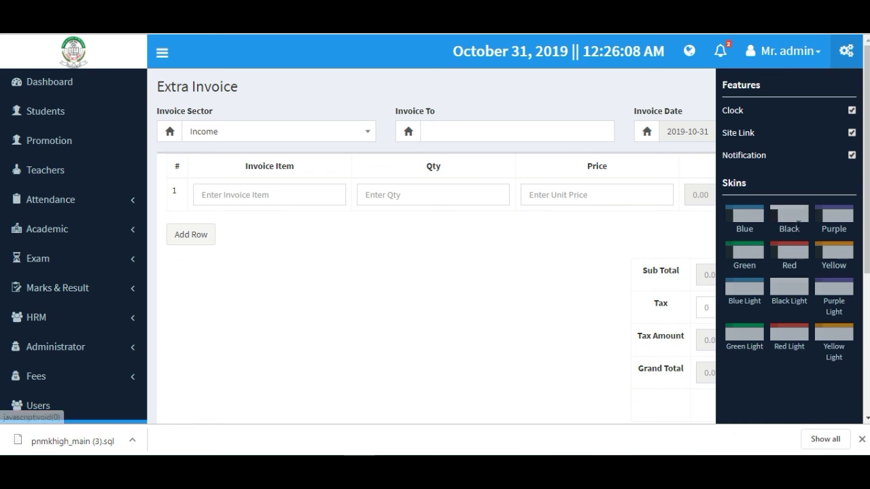
- Preview the Purple, Green, Red, Yellow, Blue Light and Black Light skins, and return to the Blue skin
click(846, 216)
click(745, 216)
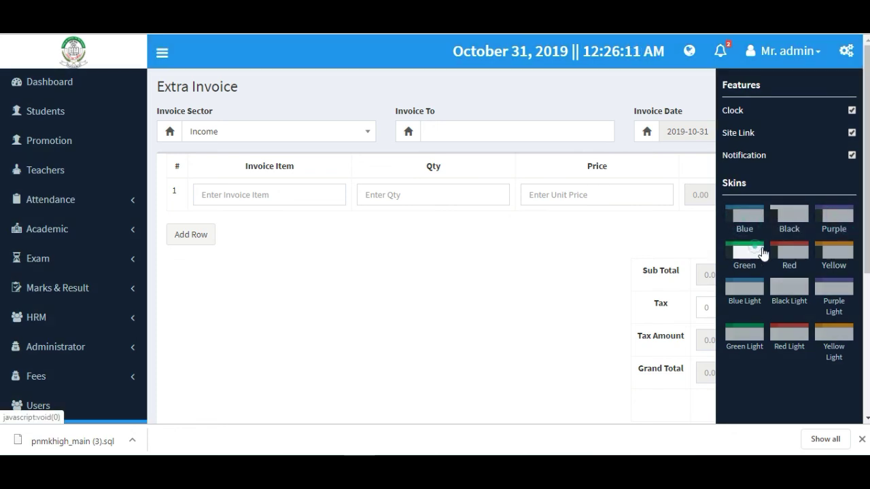
click(764, 254)
click(786, 252)
click(837, 249)
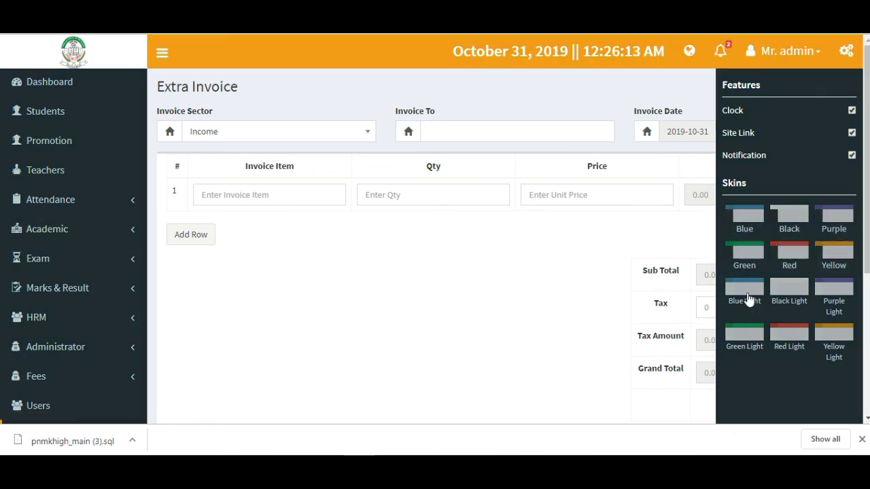
click(749, 299)
click(789, 292)
click(744, 248)
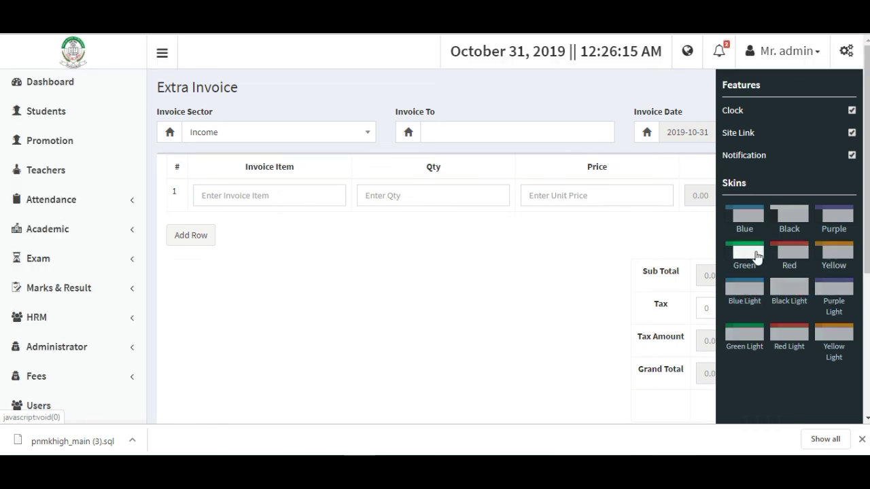
click(745, 215)
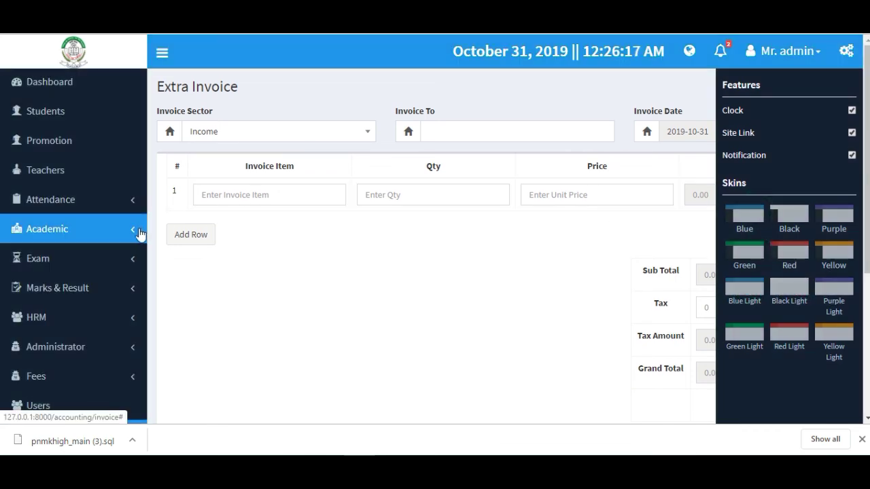
- Look at the invoice form's Invoice To suggestions and Invoice Sector choices, and close the display feature and skin options
click(262, 141)
click(479, 134)
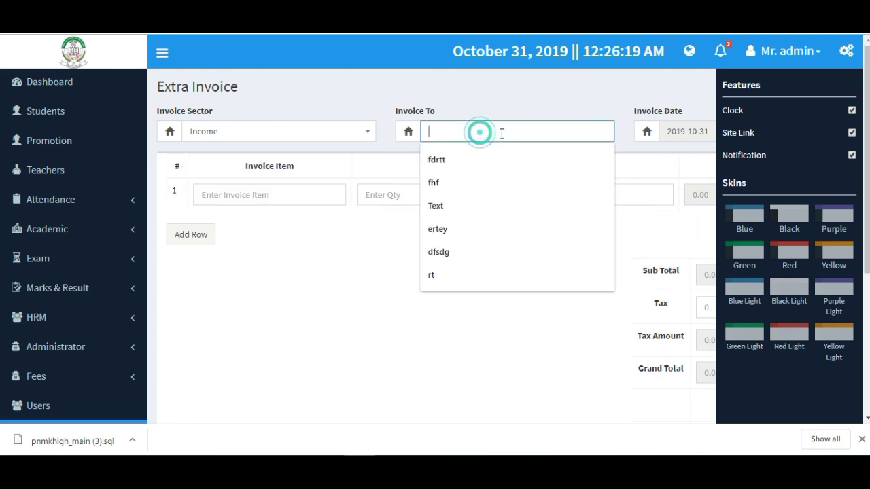
click(240, 138)
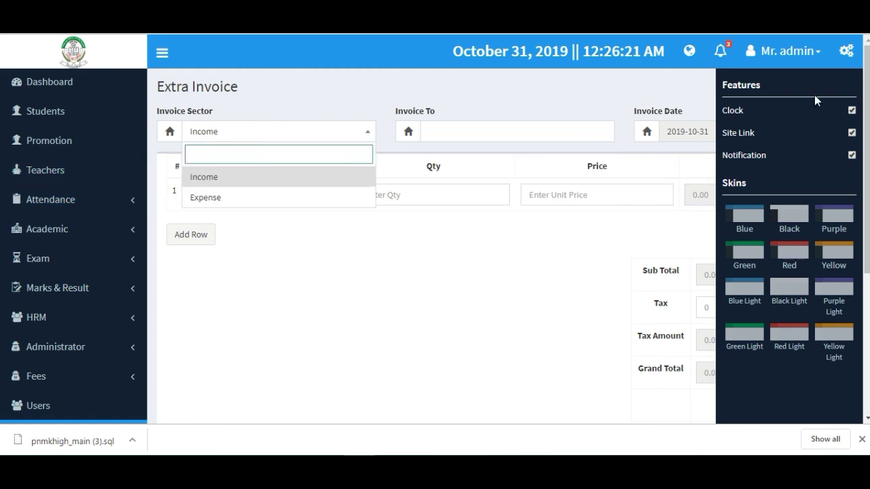
click(846, 51)
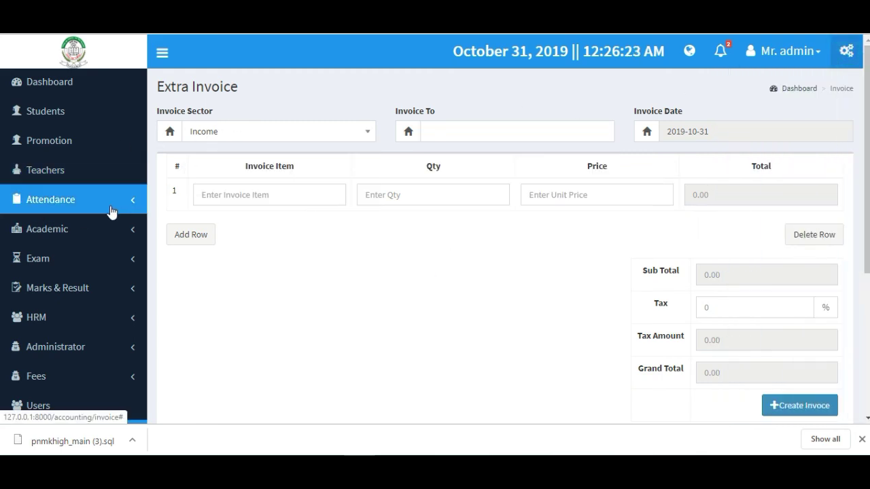
scroll(111, 212, down, 4)
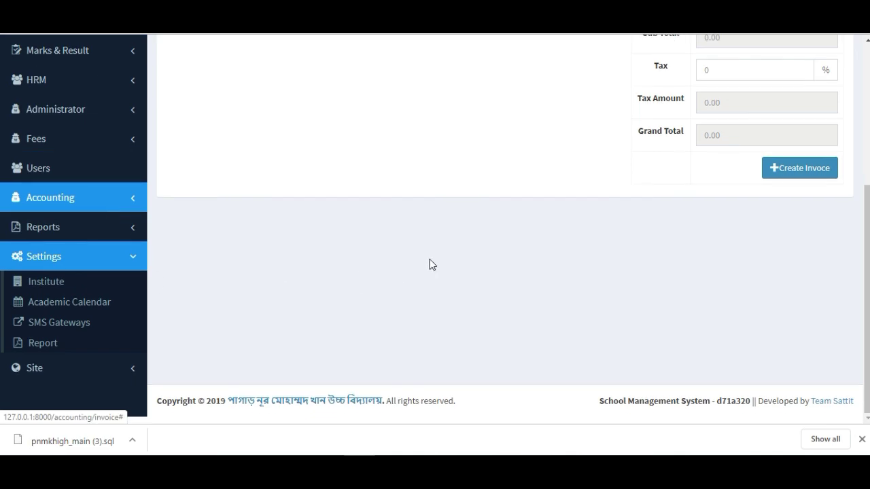